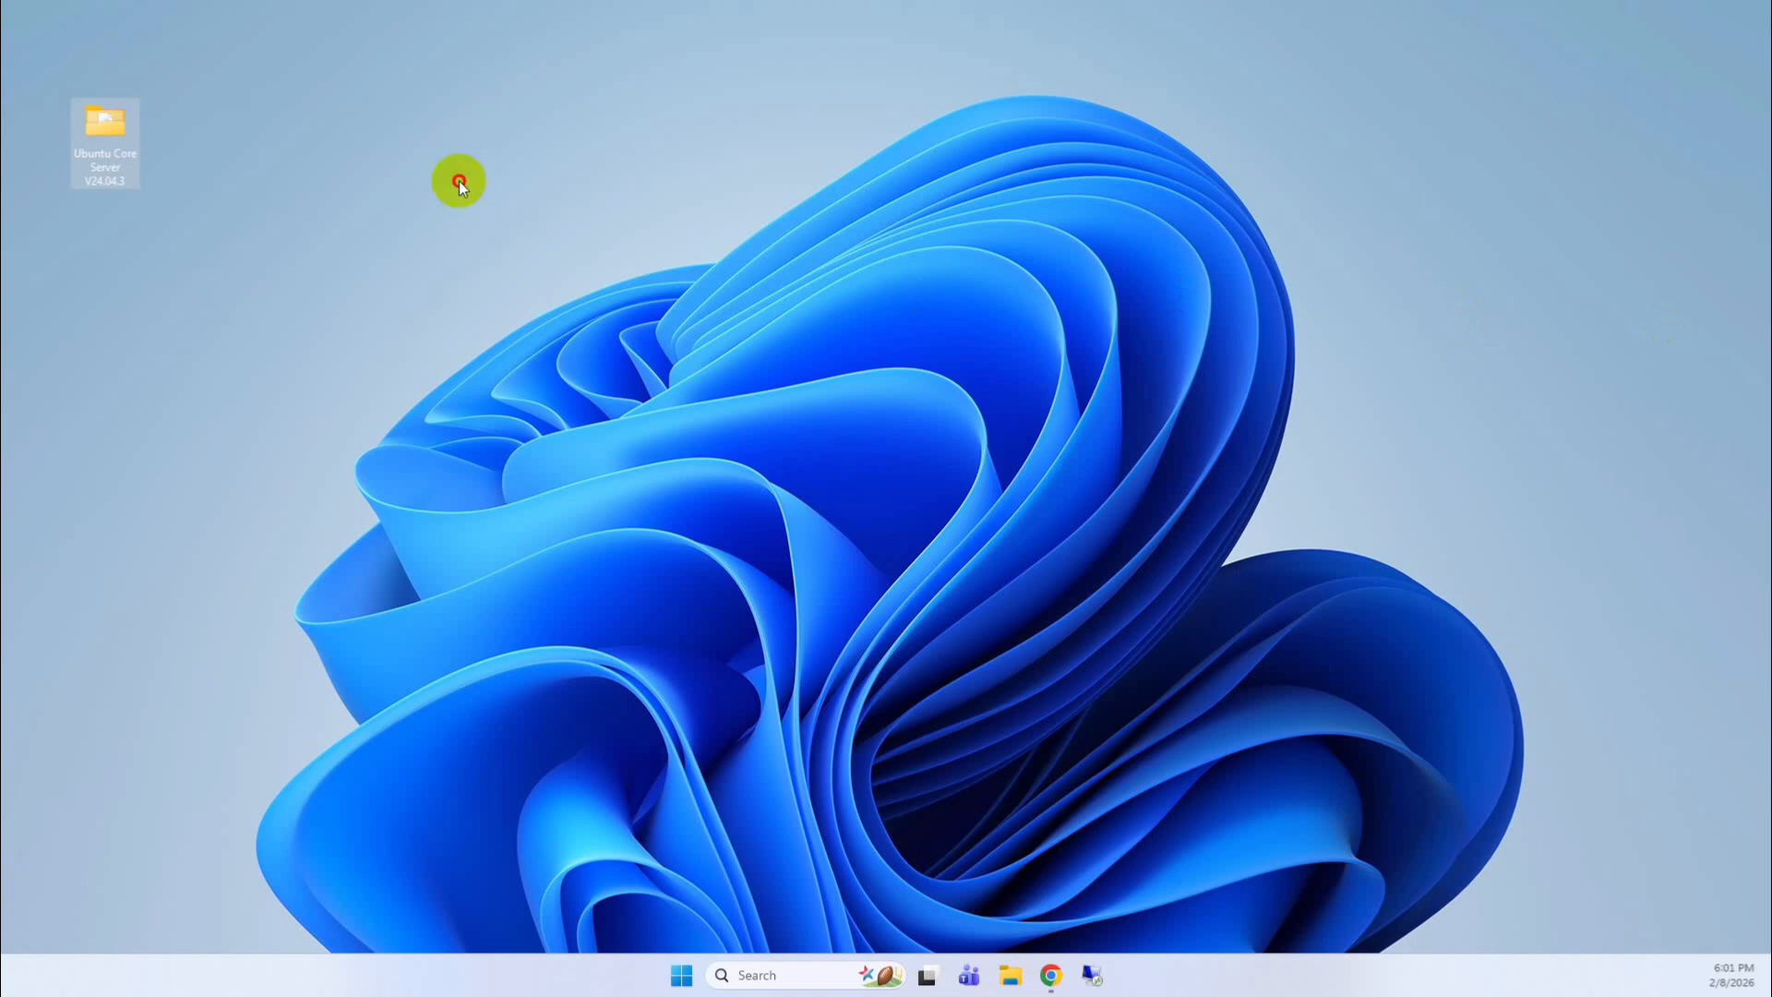
Look inside the Ubuntu Core Server V24.04.3 desktop folder for the Ubuntu server ISO, and minimize the folder window
{"action": "double_click", "coordinate": [80, 123]}
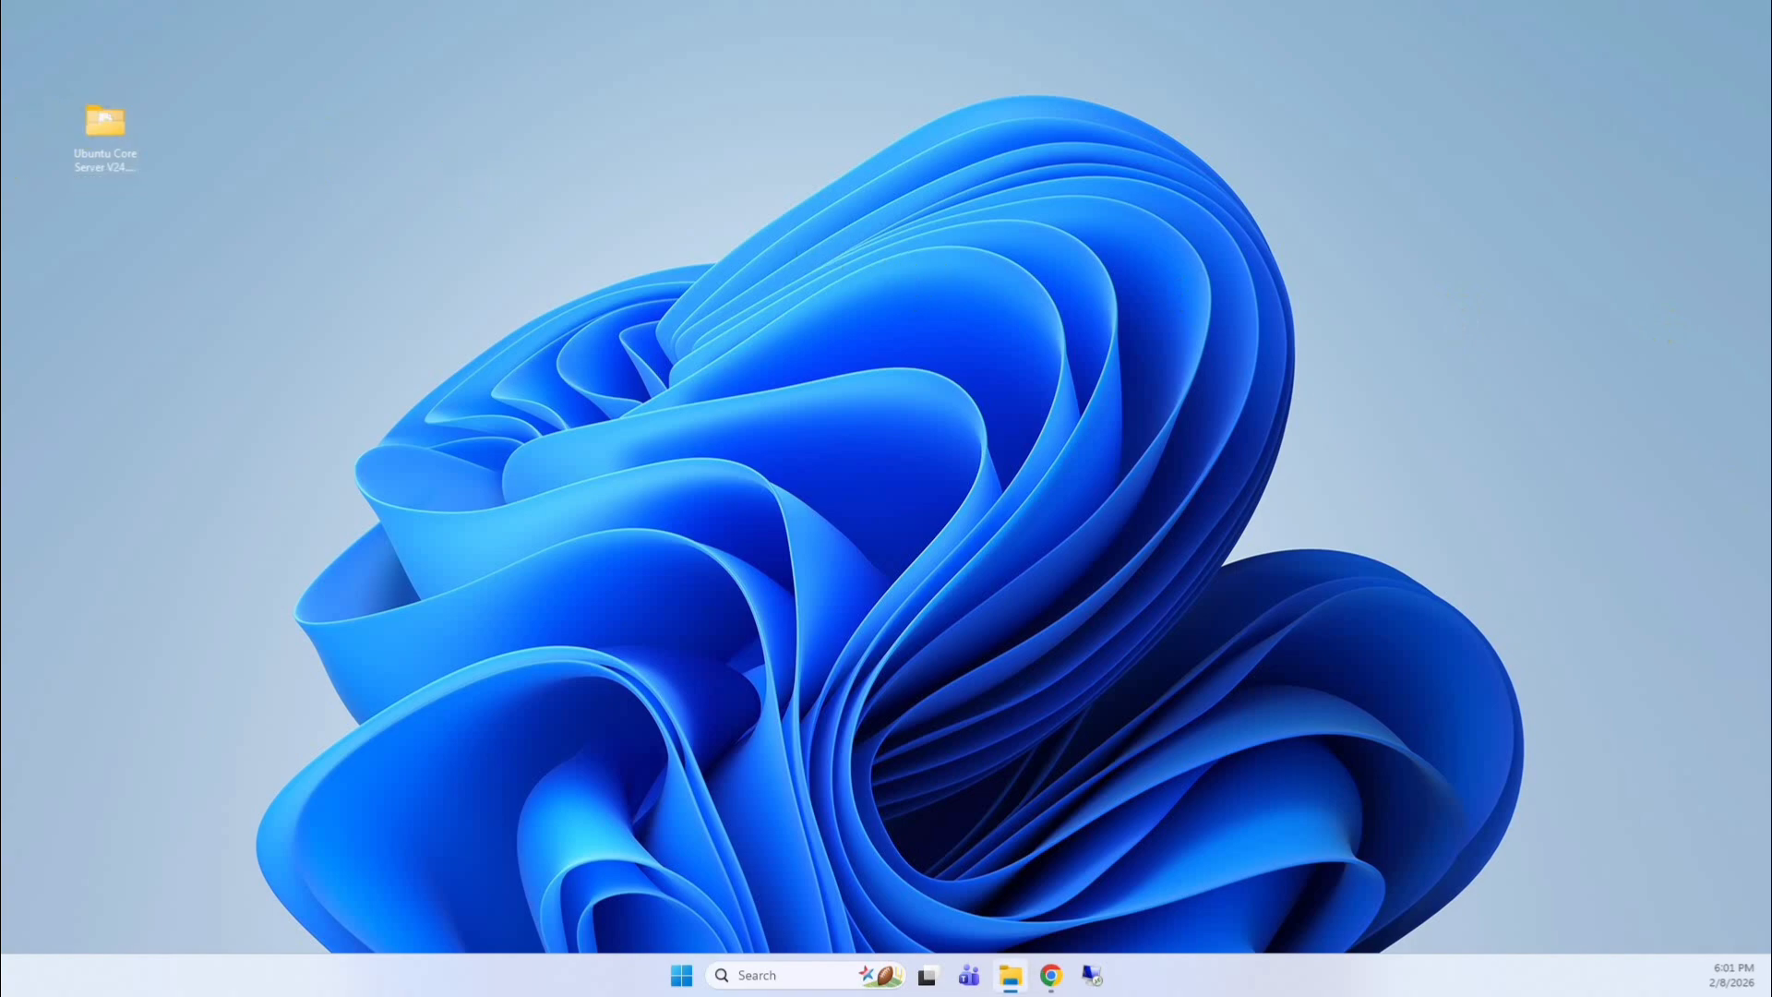
{"action": "left_click_drag", "start_coordinate": [1135, 162], "coordinate": [1127, 5]}
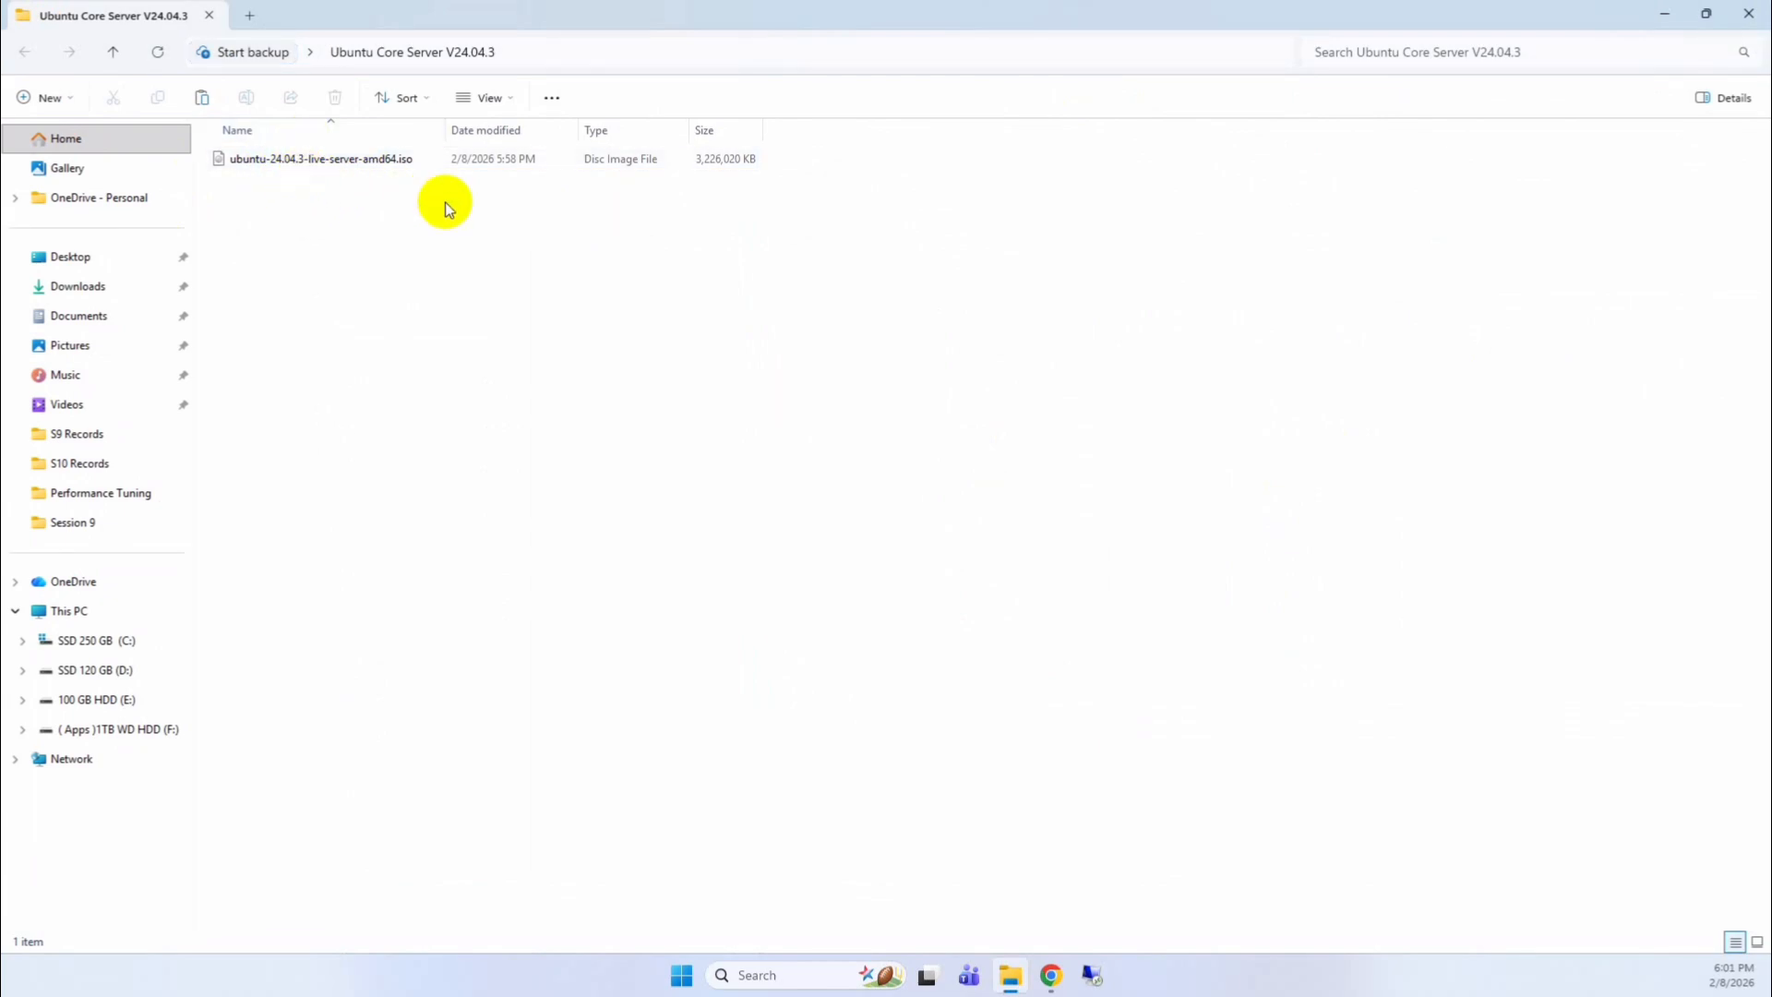
{"action": "left_click", "coordinate": [1667, 15]}
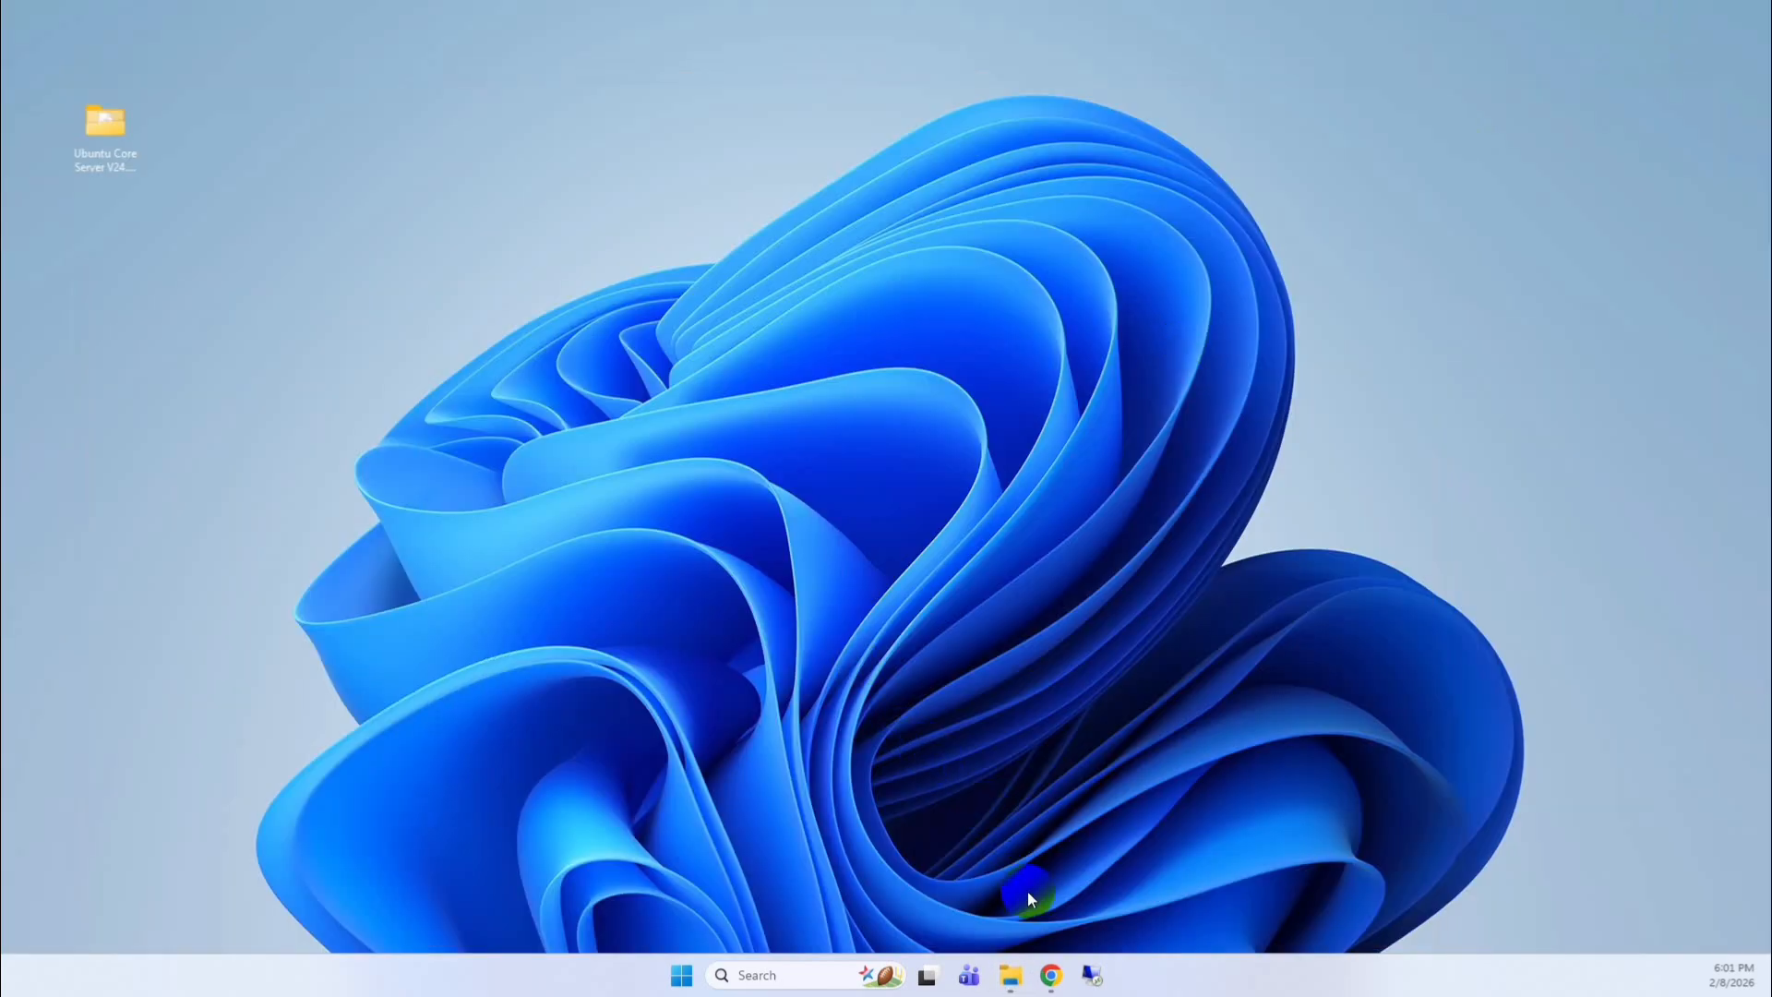
Switch to the VMware ESXi page in Chrome and browse datastore1 to the ISO-REPO folder
{"action": "left_click", "coordinate": [1051, 975]}
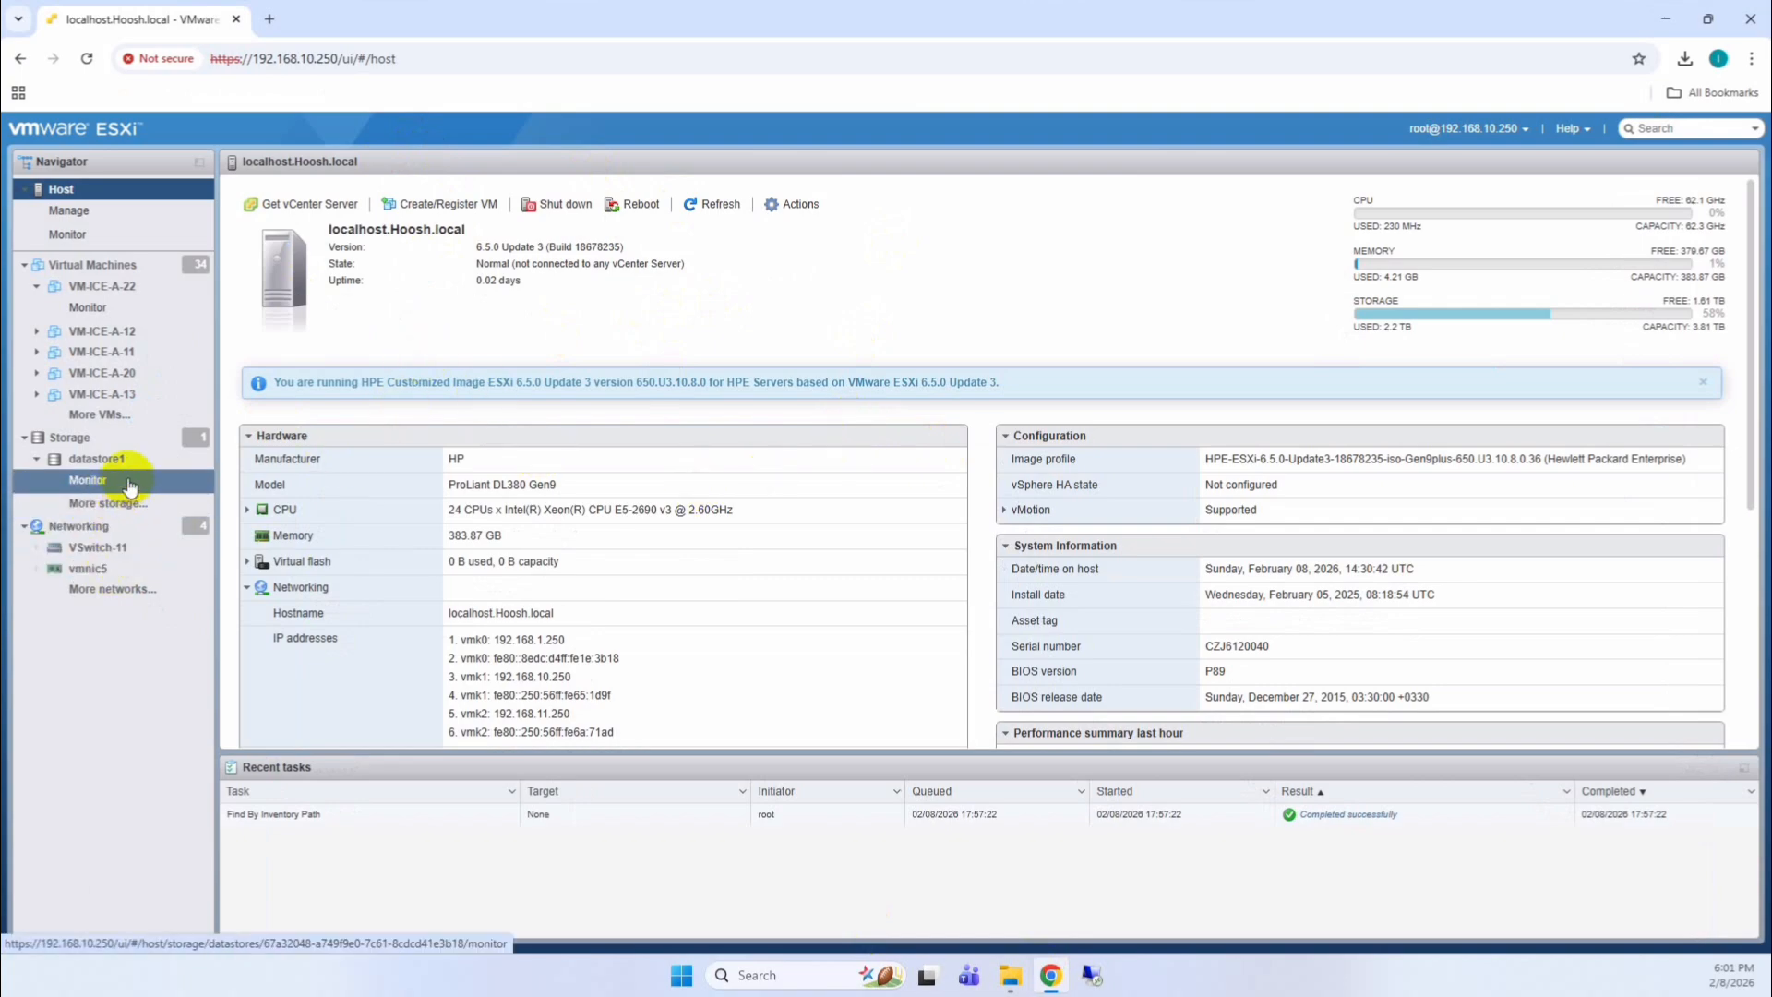
{"action": "right_click", "coordinate": [117, 442]}
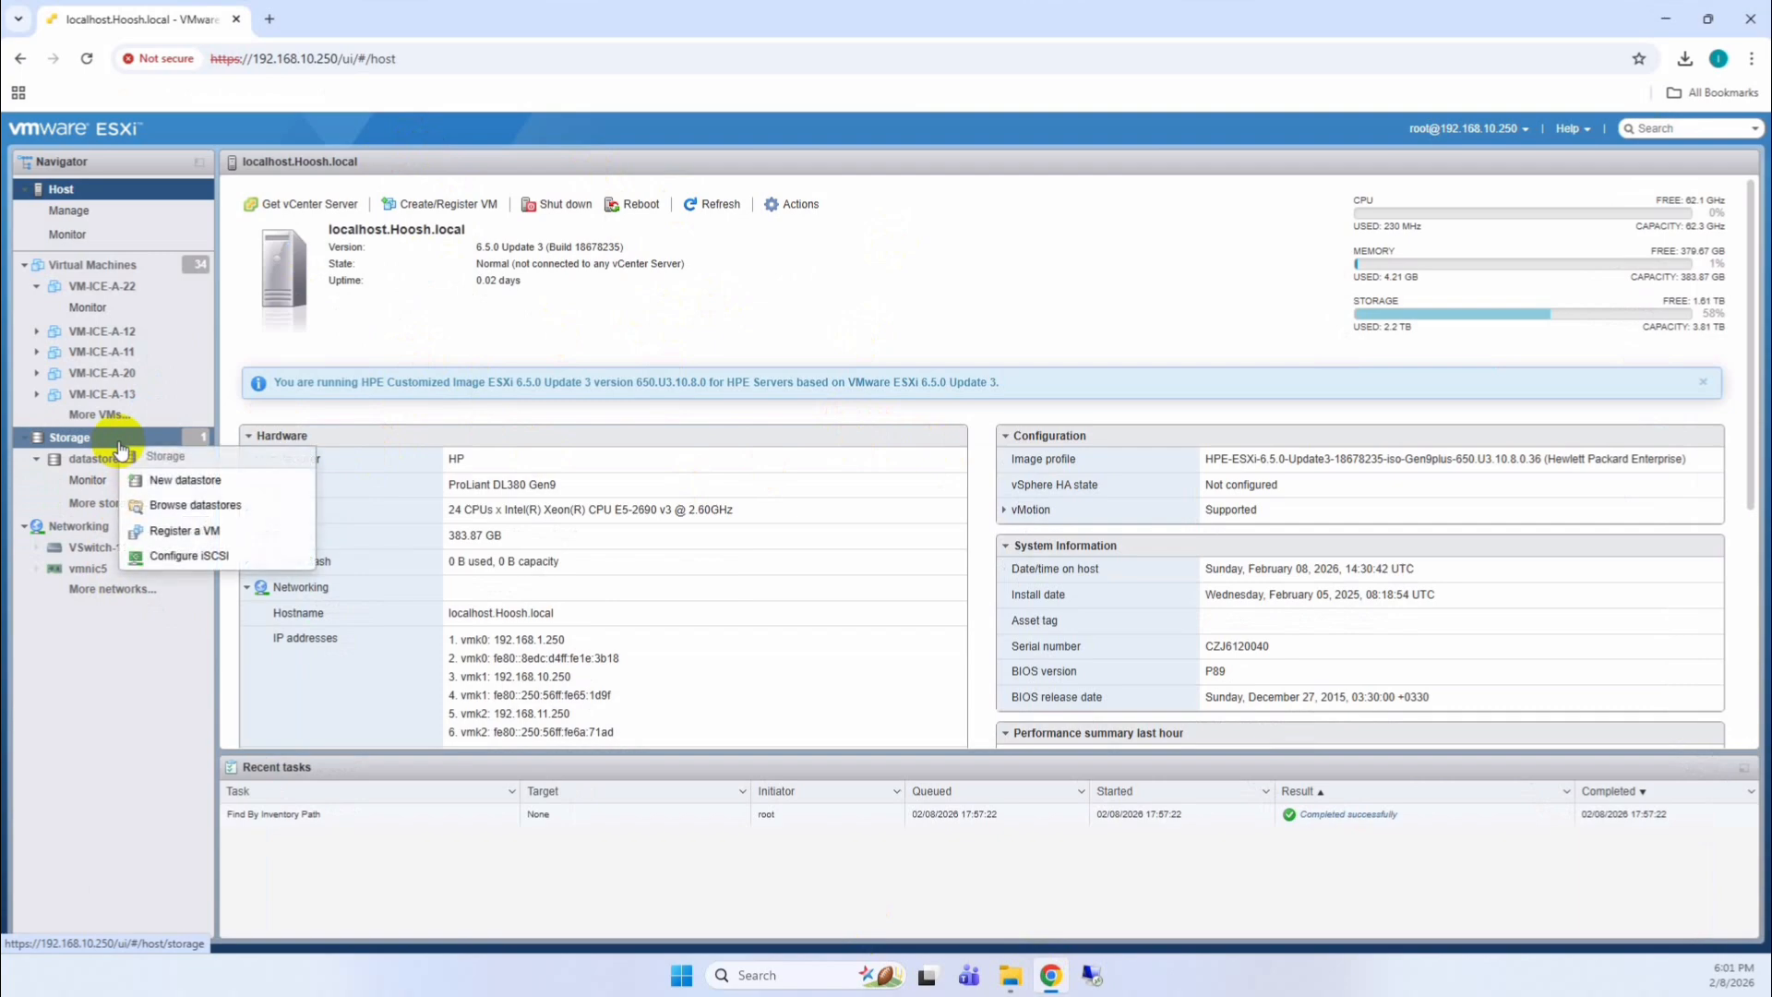
{"action": "left_click", "coordinate": [195, 506]}
{"action": "left_click", "coordinate": [666, 486]}
{"action": "left_click", "coordinate": [702, 440]}
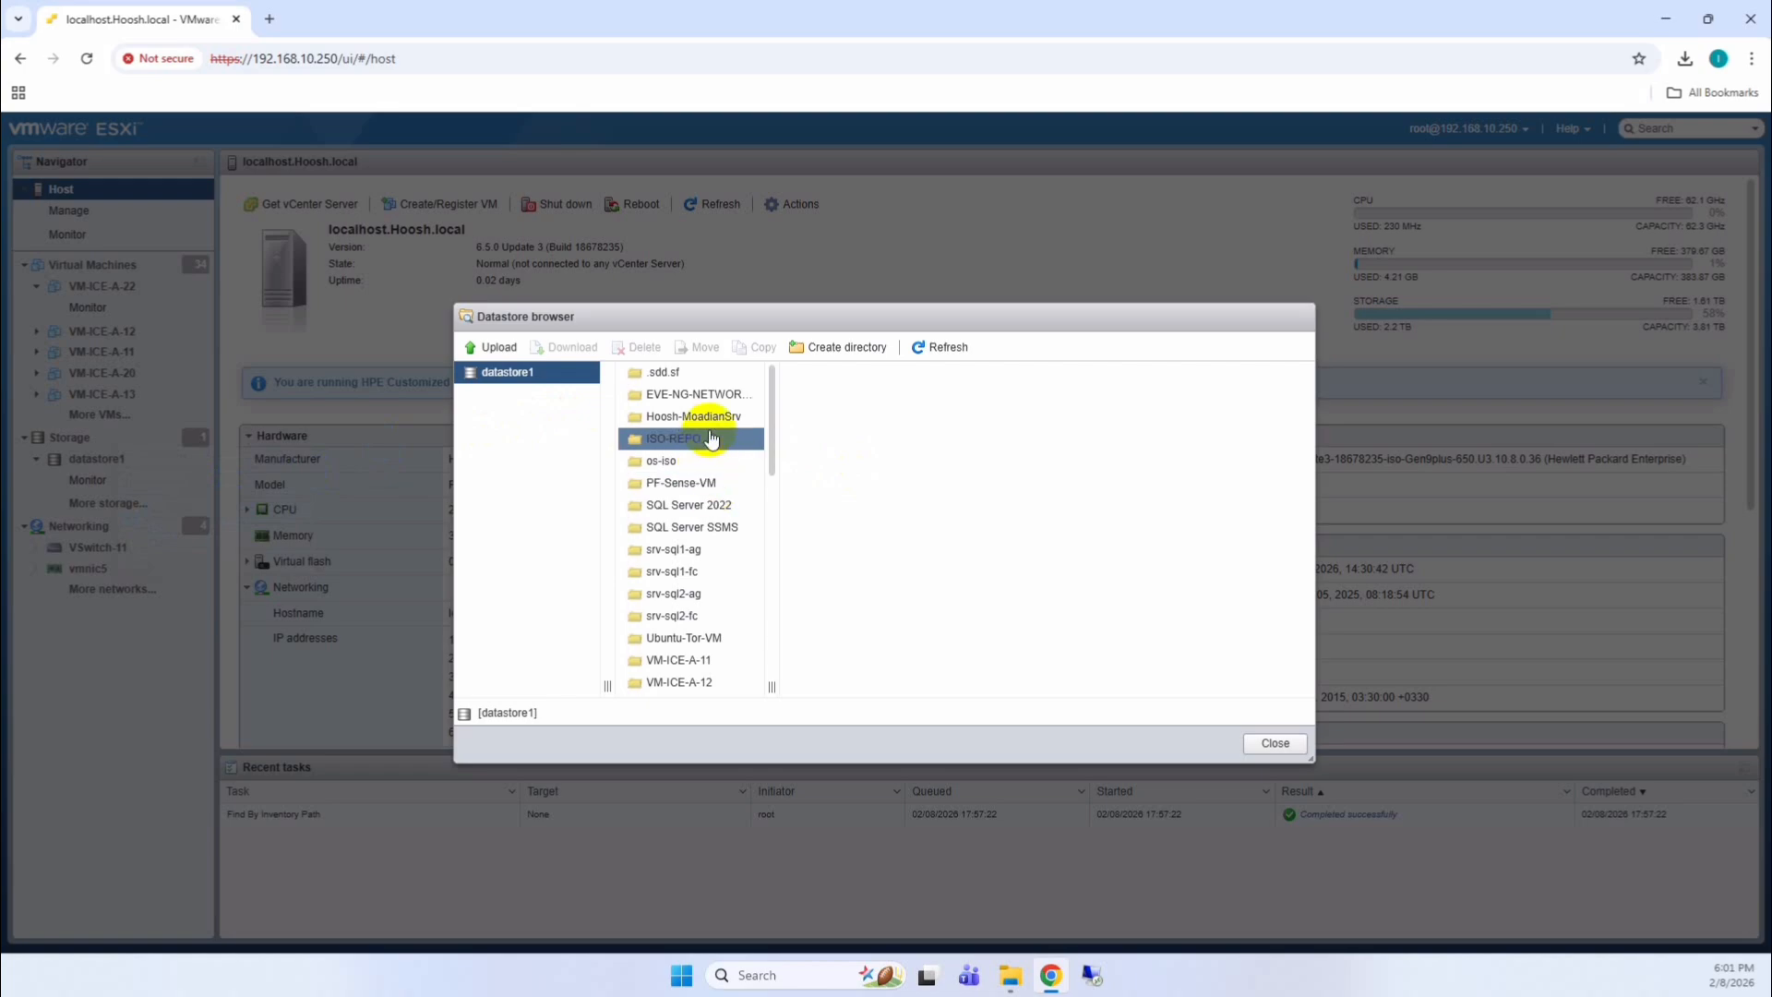
{"action": "left_click", "coordinate": [725, 462]}
{"action": "left_click", "coordinate": [734, 482]}
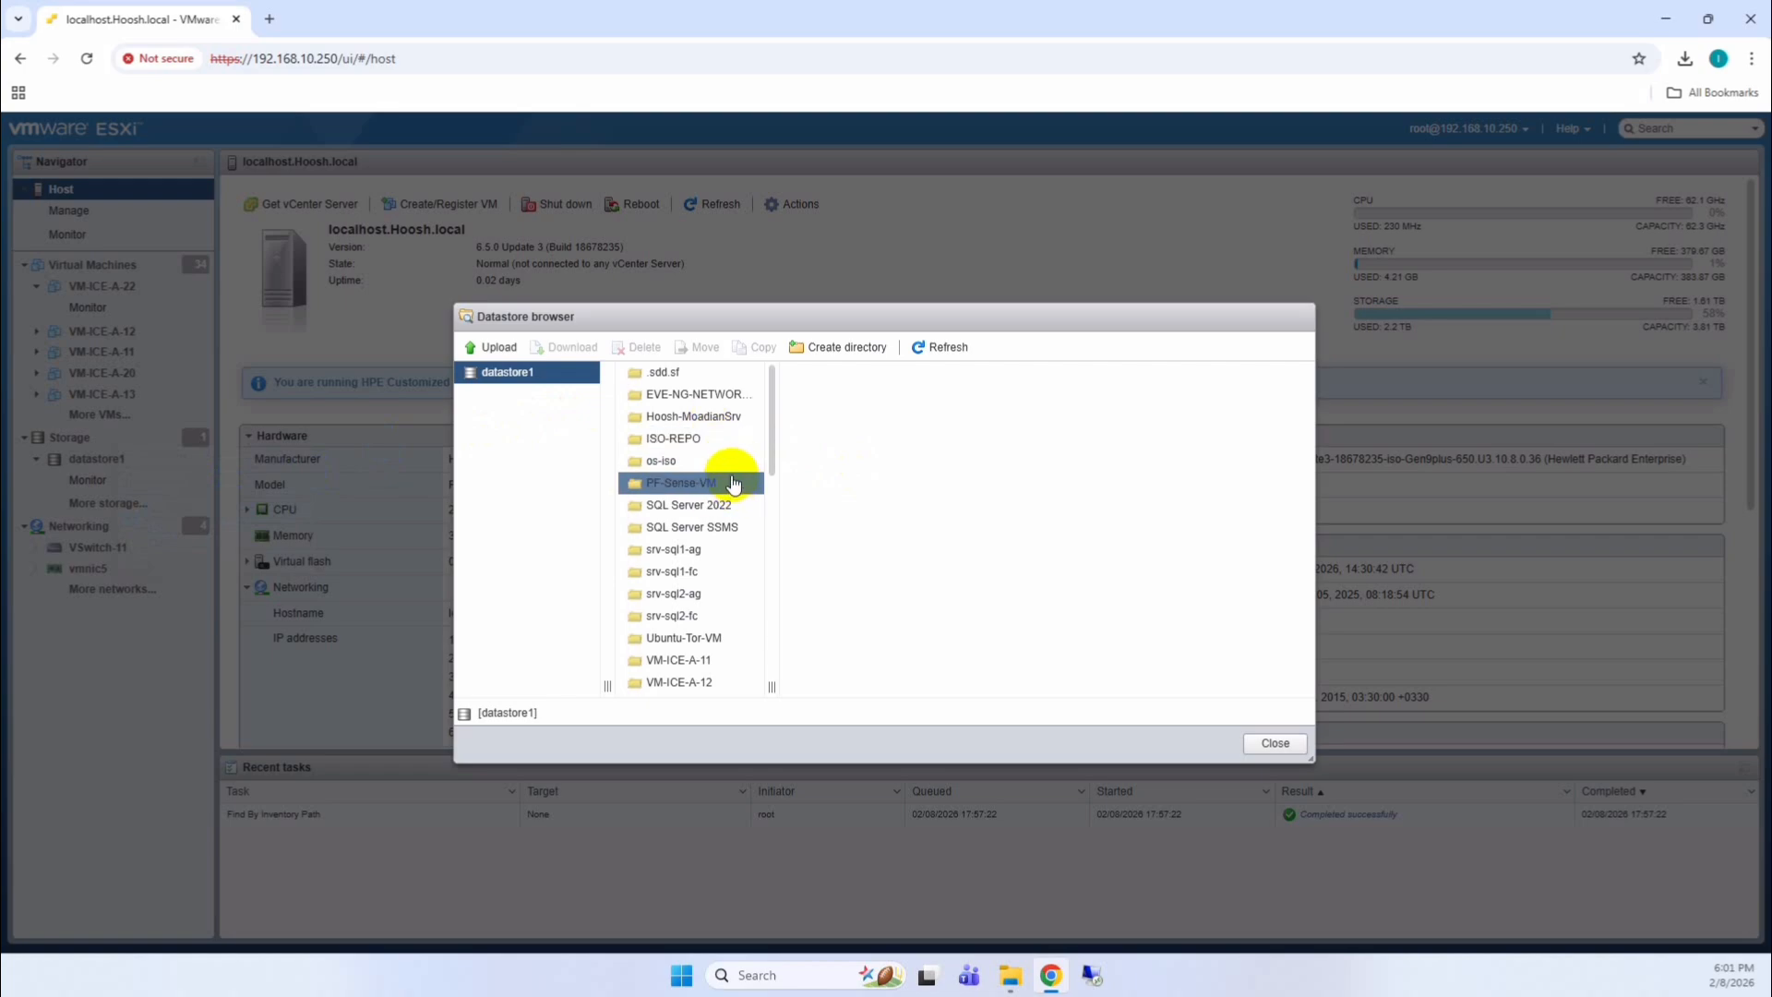
{"action": "left_click", "coordinate": [743, 441]}
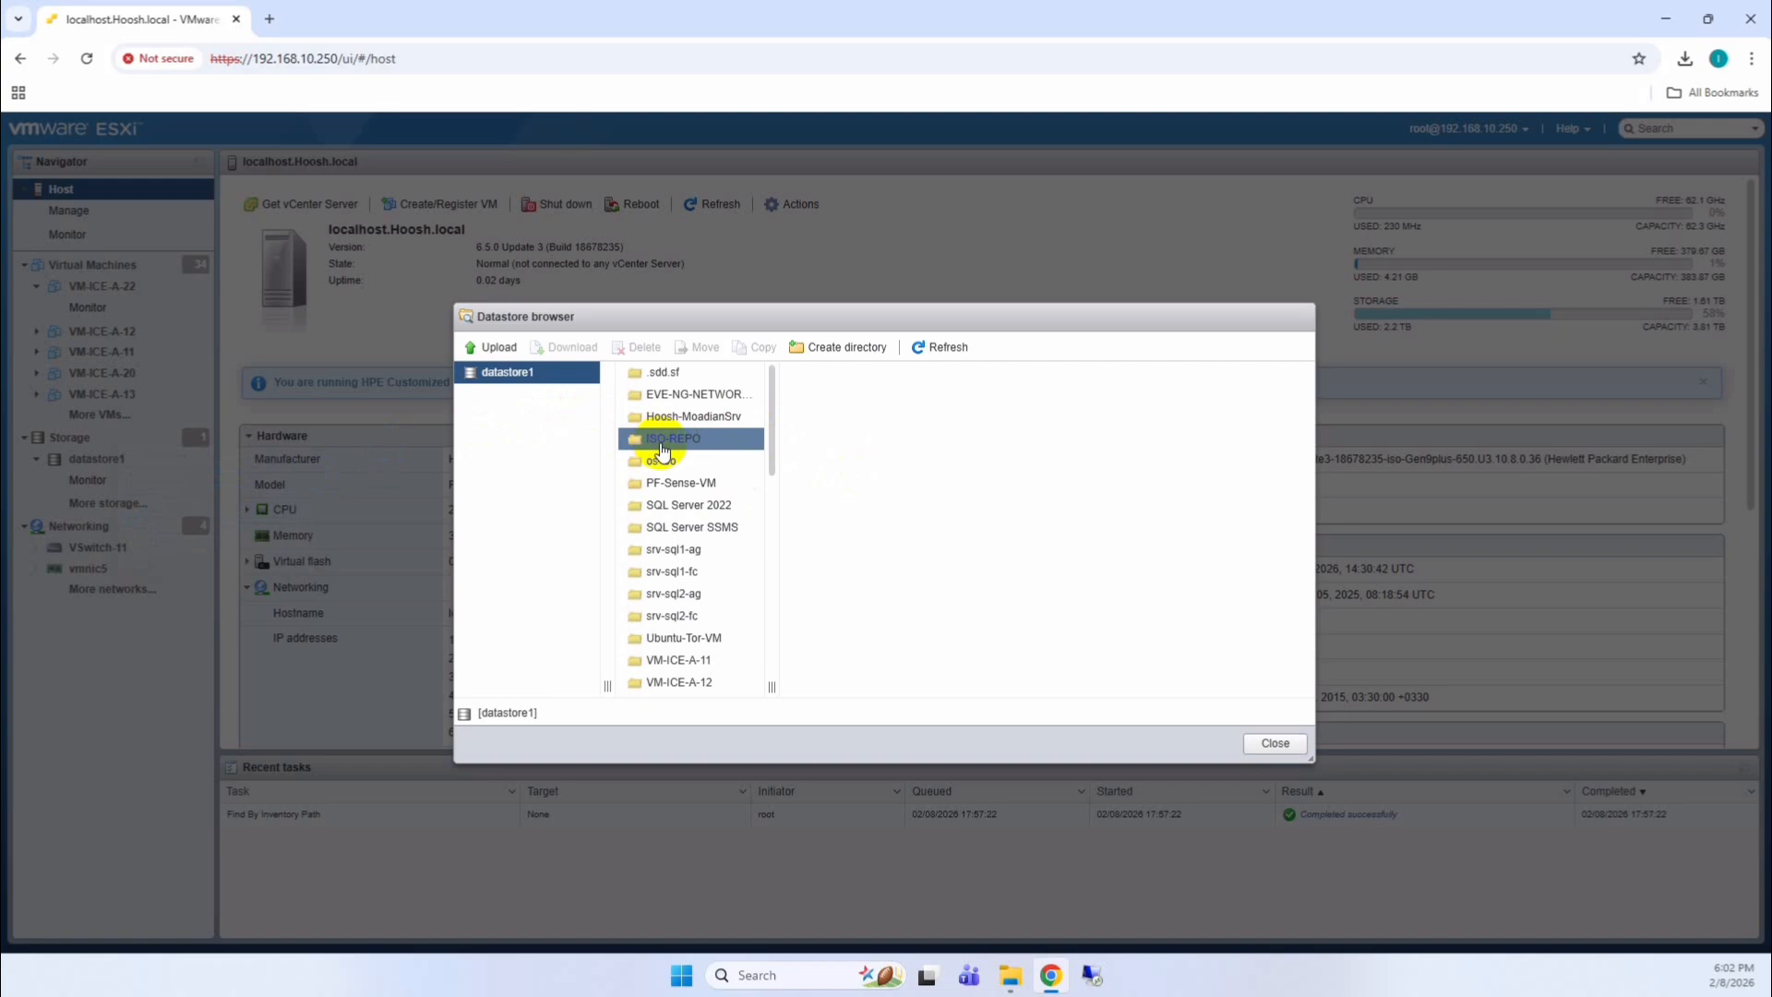
{"action": "left_click", "coordinate": [663, 449]}
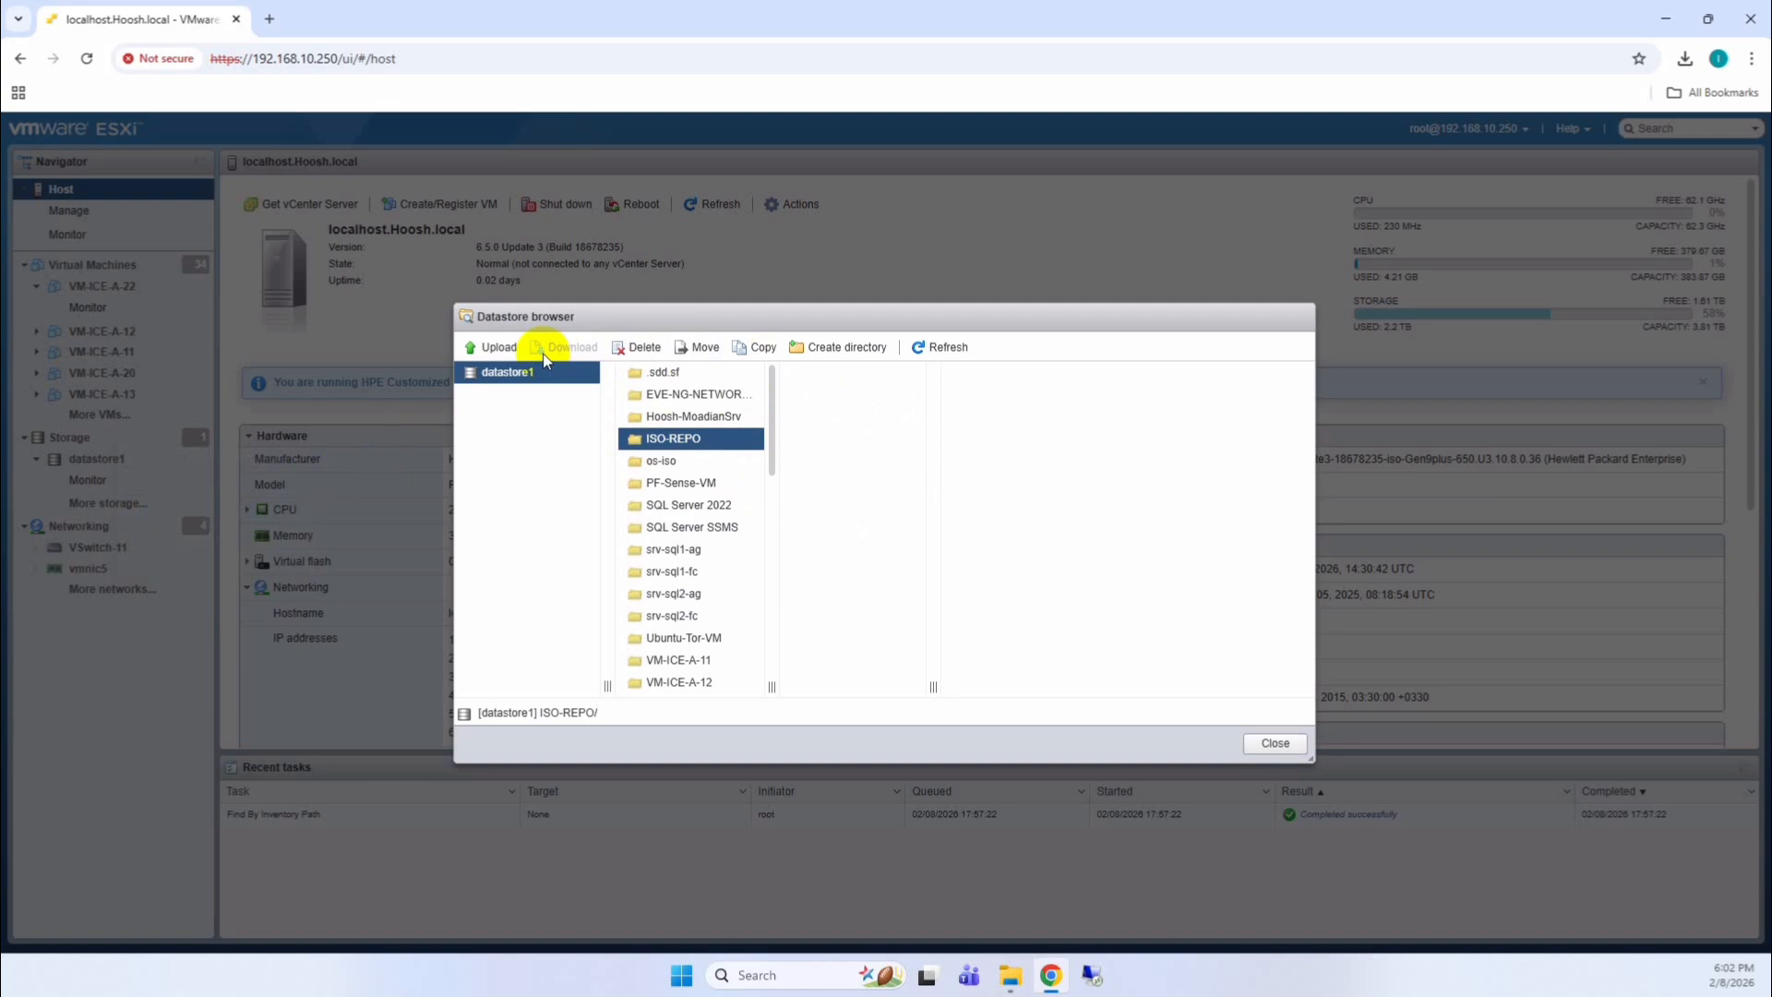
Upload ubuntu-24.04.3-live-server-amd64.iso from the desktop's Ubuntu Core Server V24.04.3 folder into ISO-REPO, and close the datastore browser
{"action": "left_click", "coordinate": [471, 351]}
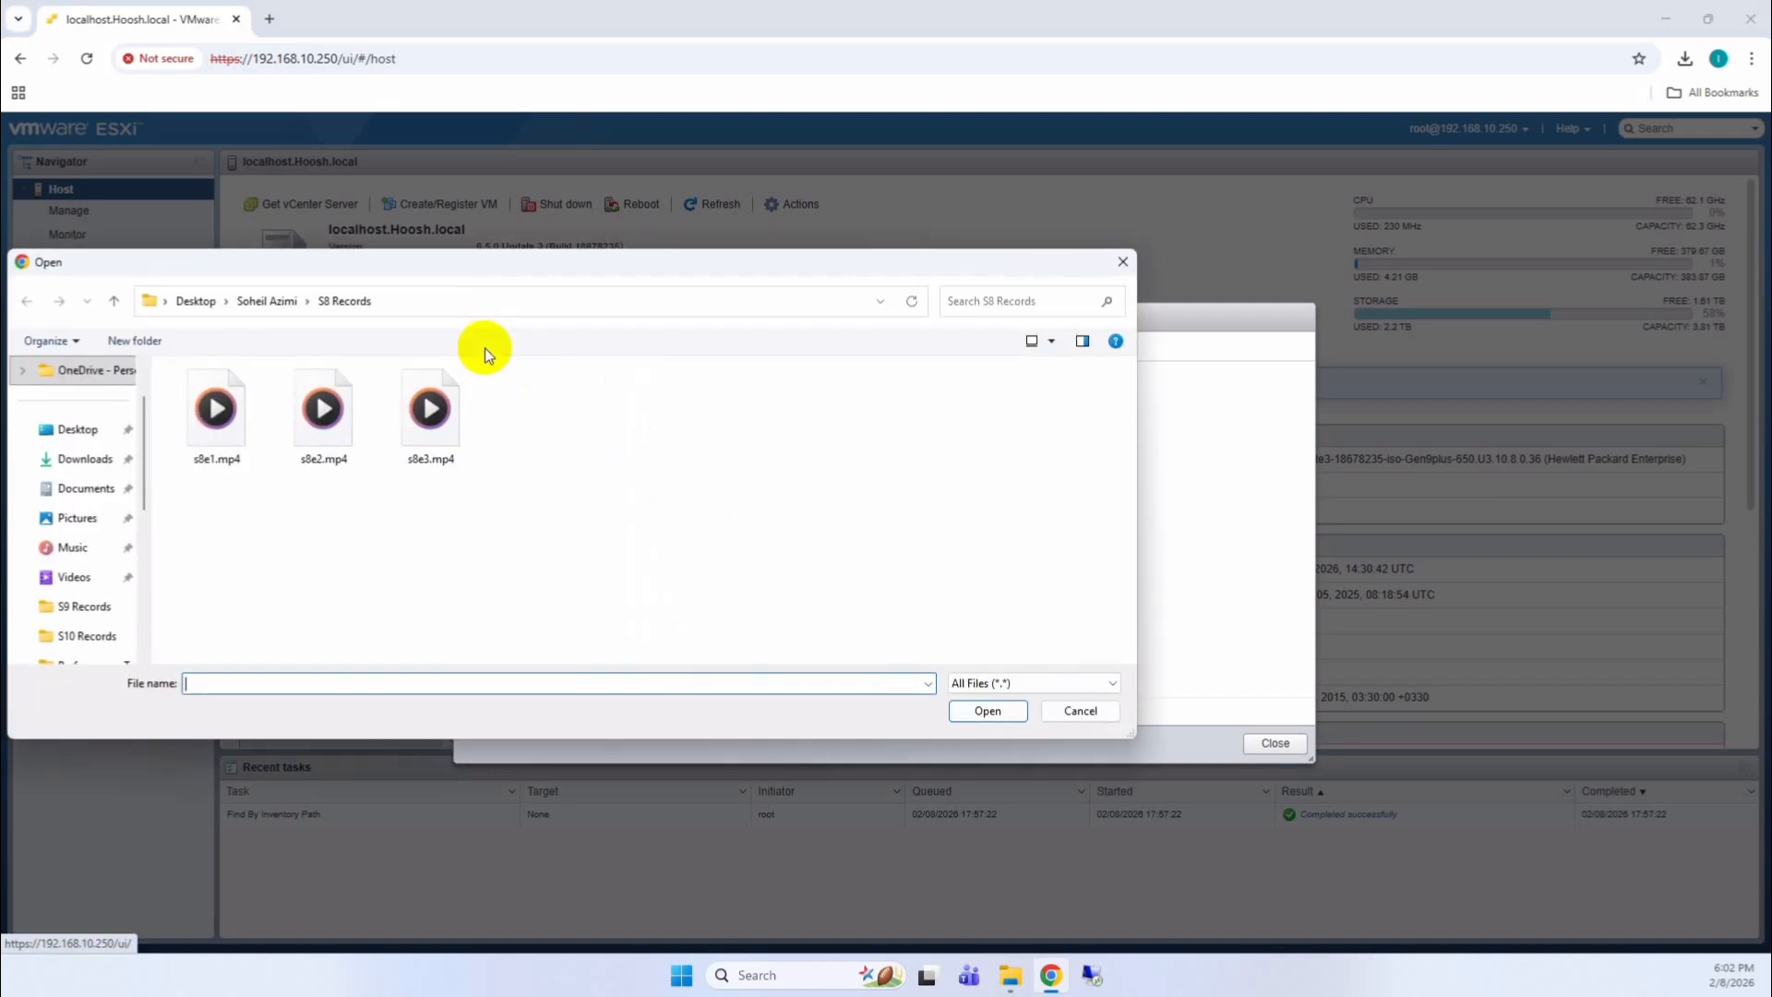
{"action": "left_click", "coordinate": [111, 431]}
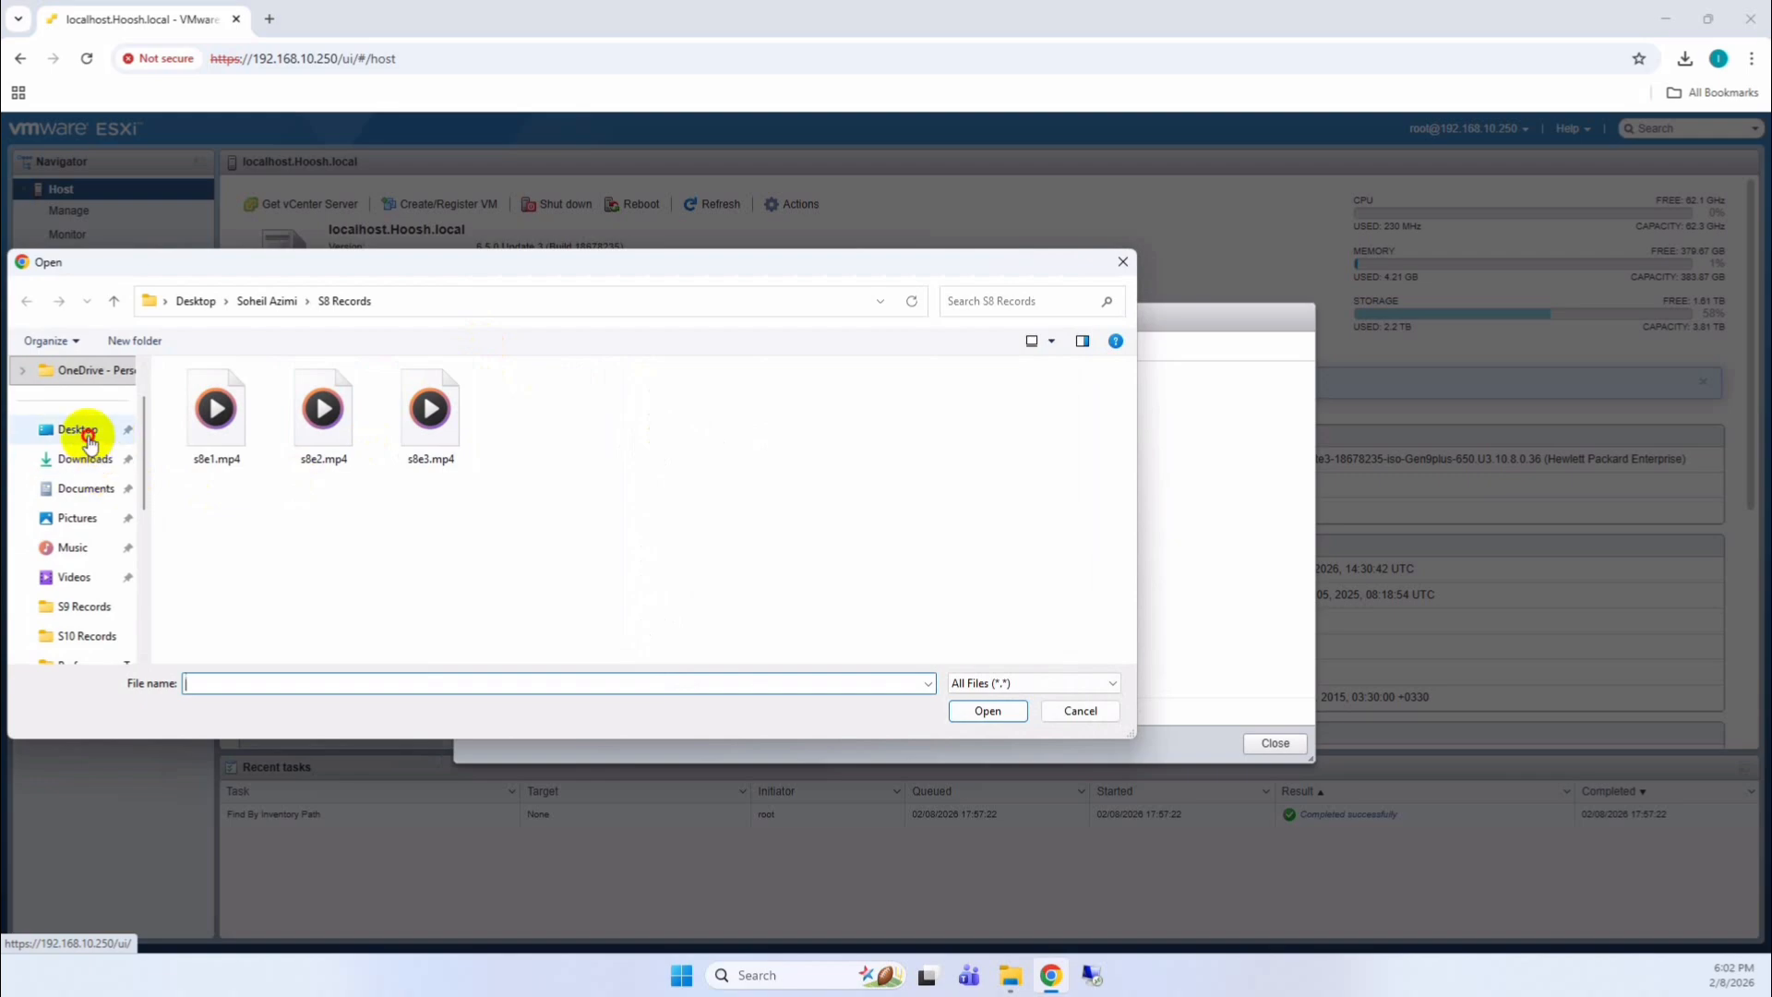
{"action": "scroll", "coordinate": [572, 486], "scroll_direction": "down", "scroll_amount": 1}
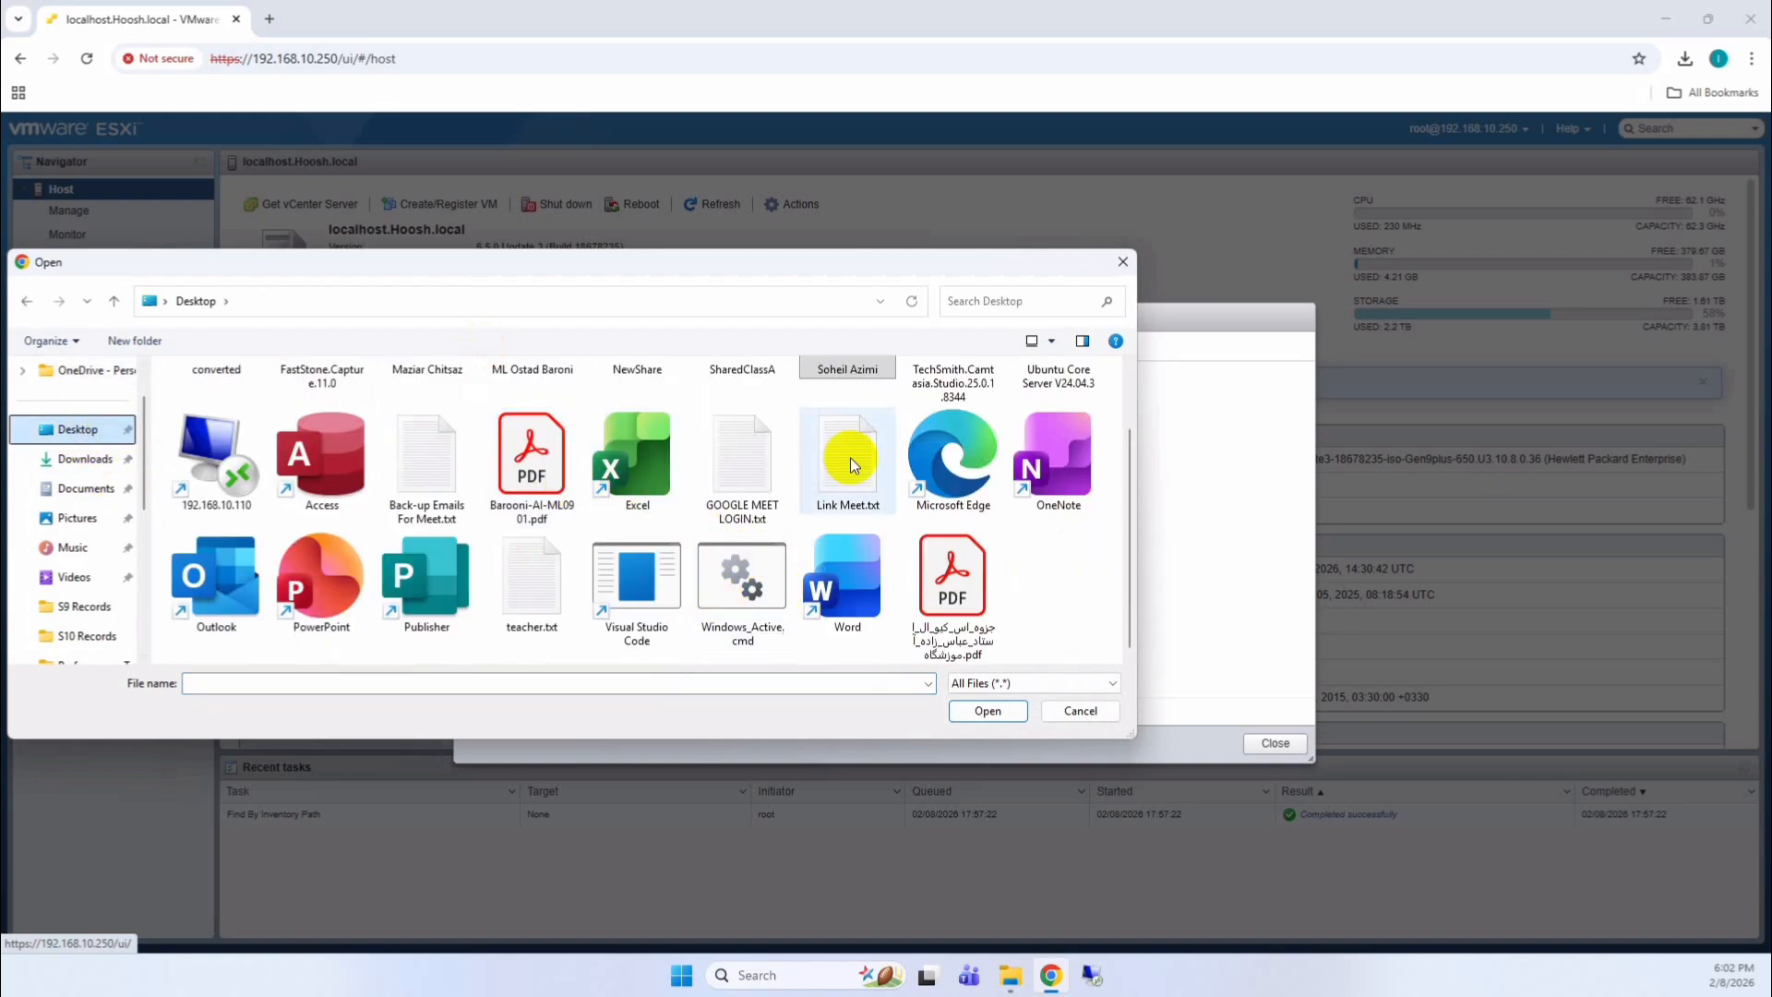
{"action": "scroll", "coordinate": [762, 480], "scroll_direction": "up", "scroll_amount": 1}
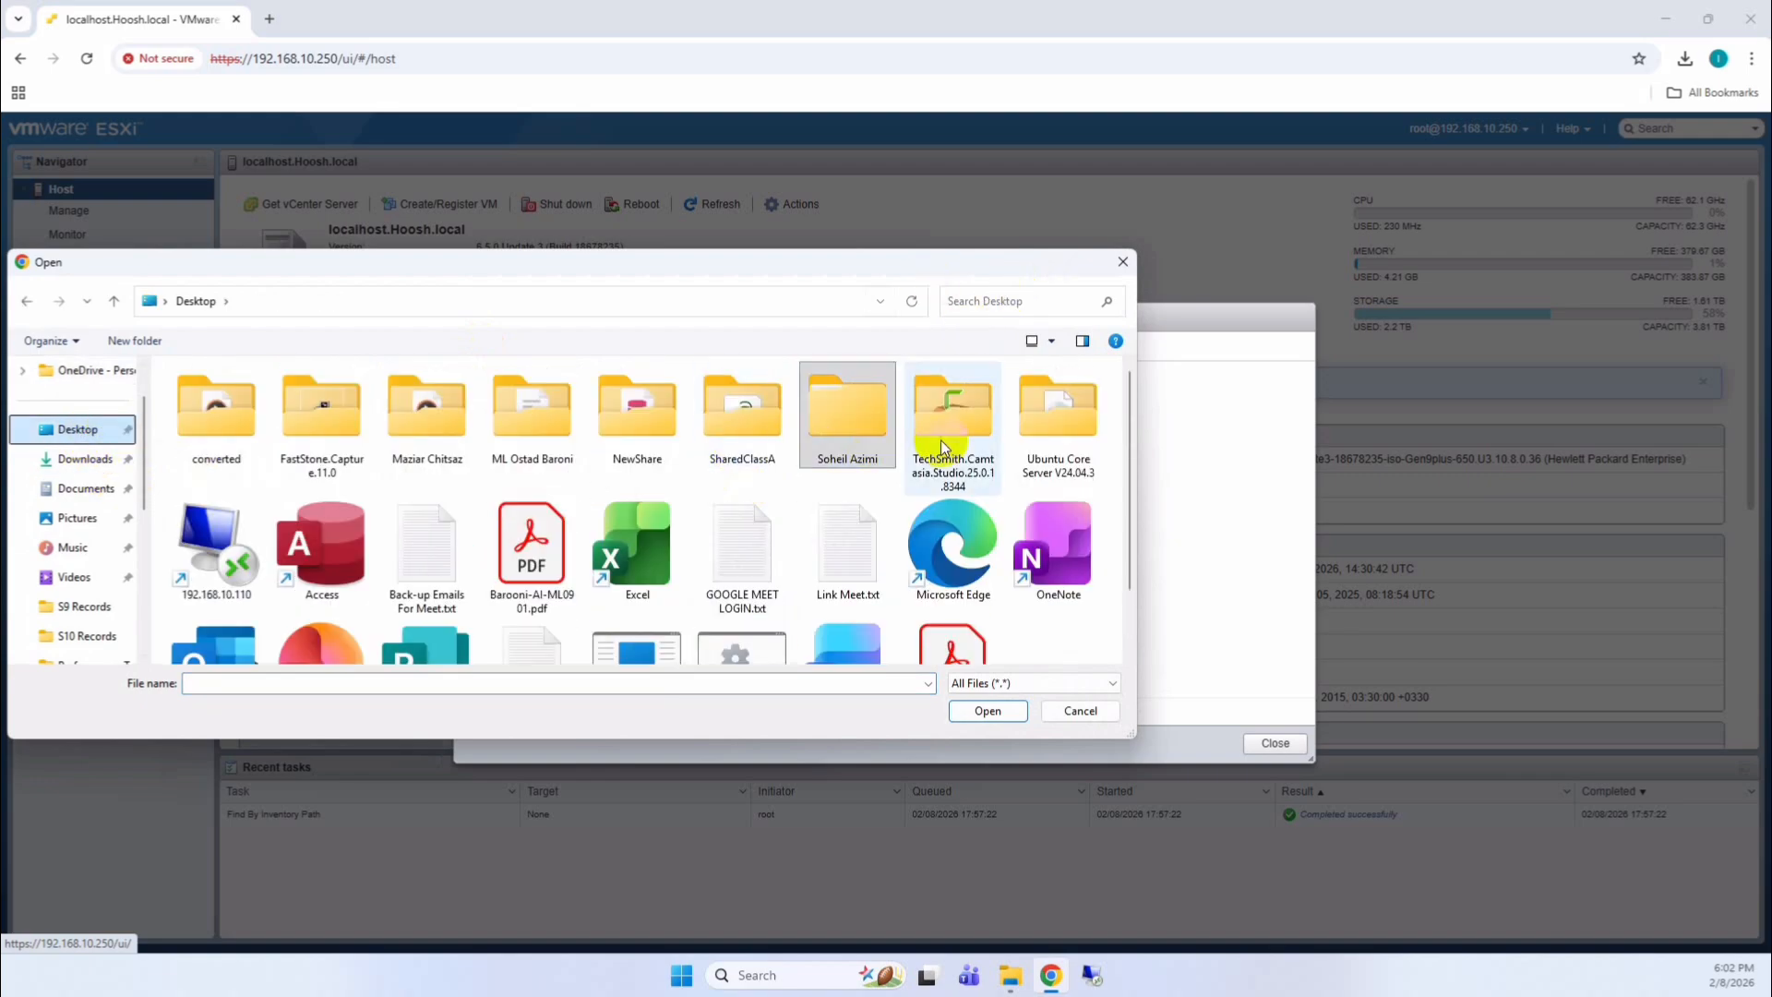
{"action": "double_click", "coordinate": [1072, 425]}
{"action": "left_click", "coordinate": [406, 398]}
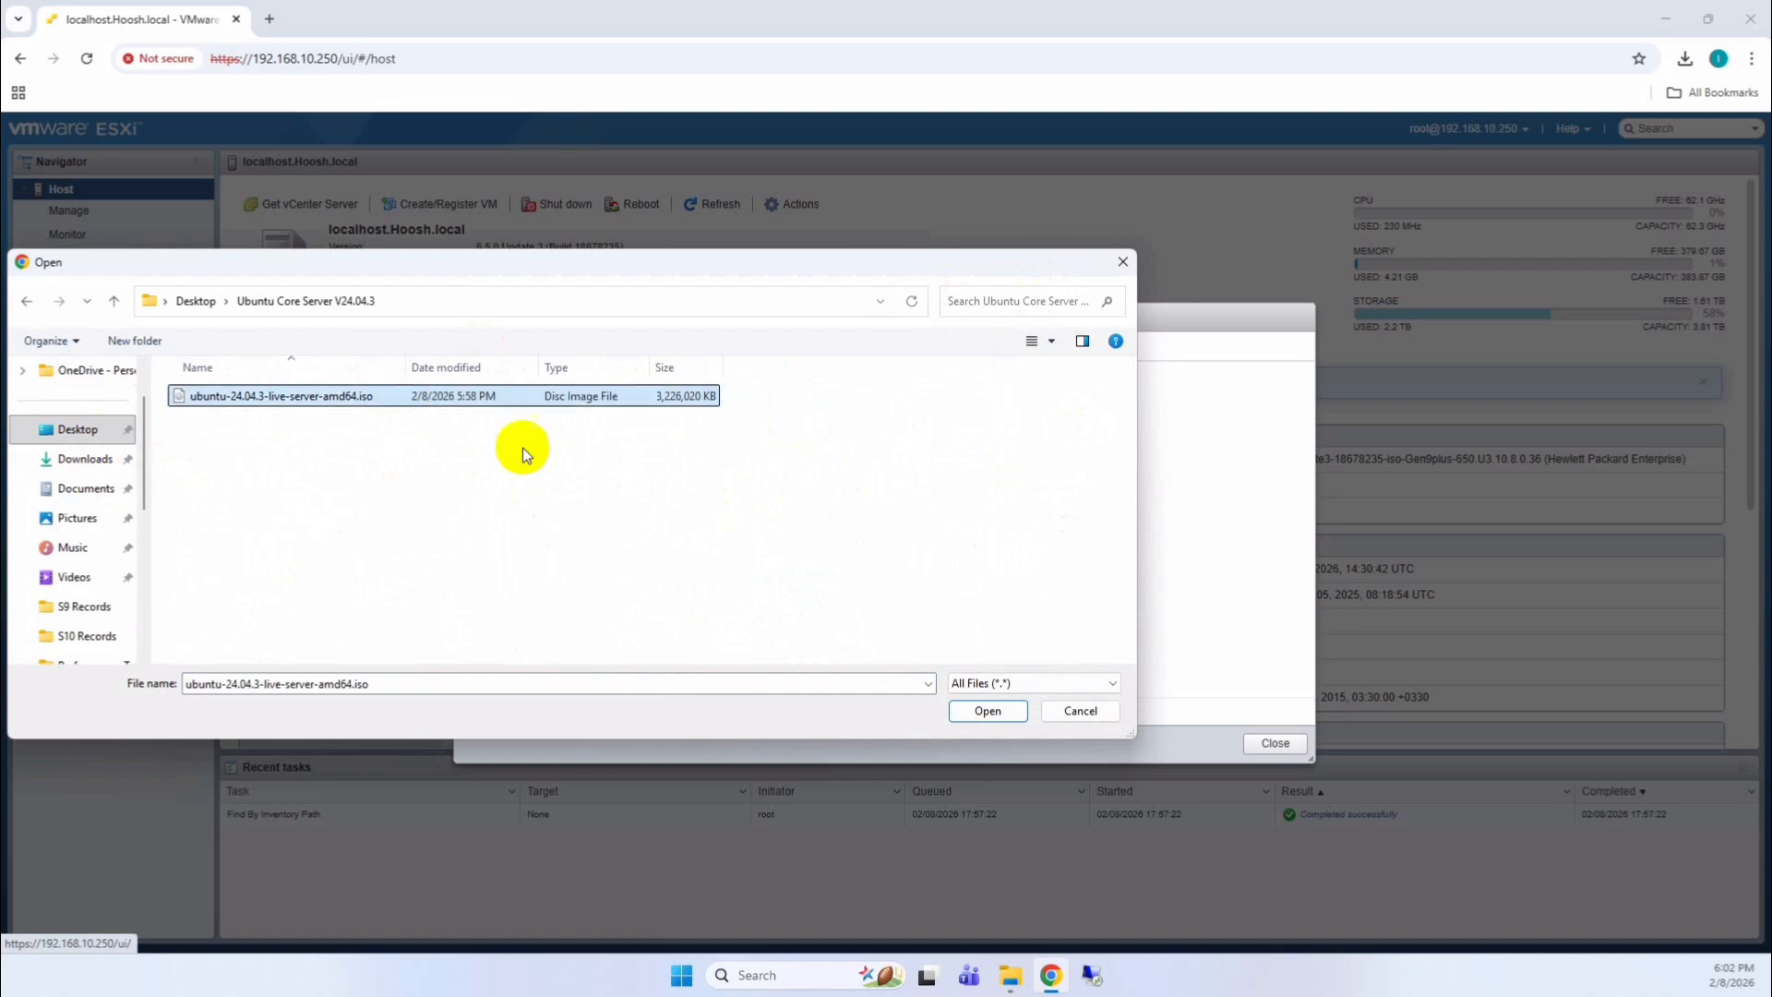
{"action": "left_click", "coordinate": [980, 713]}
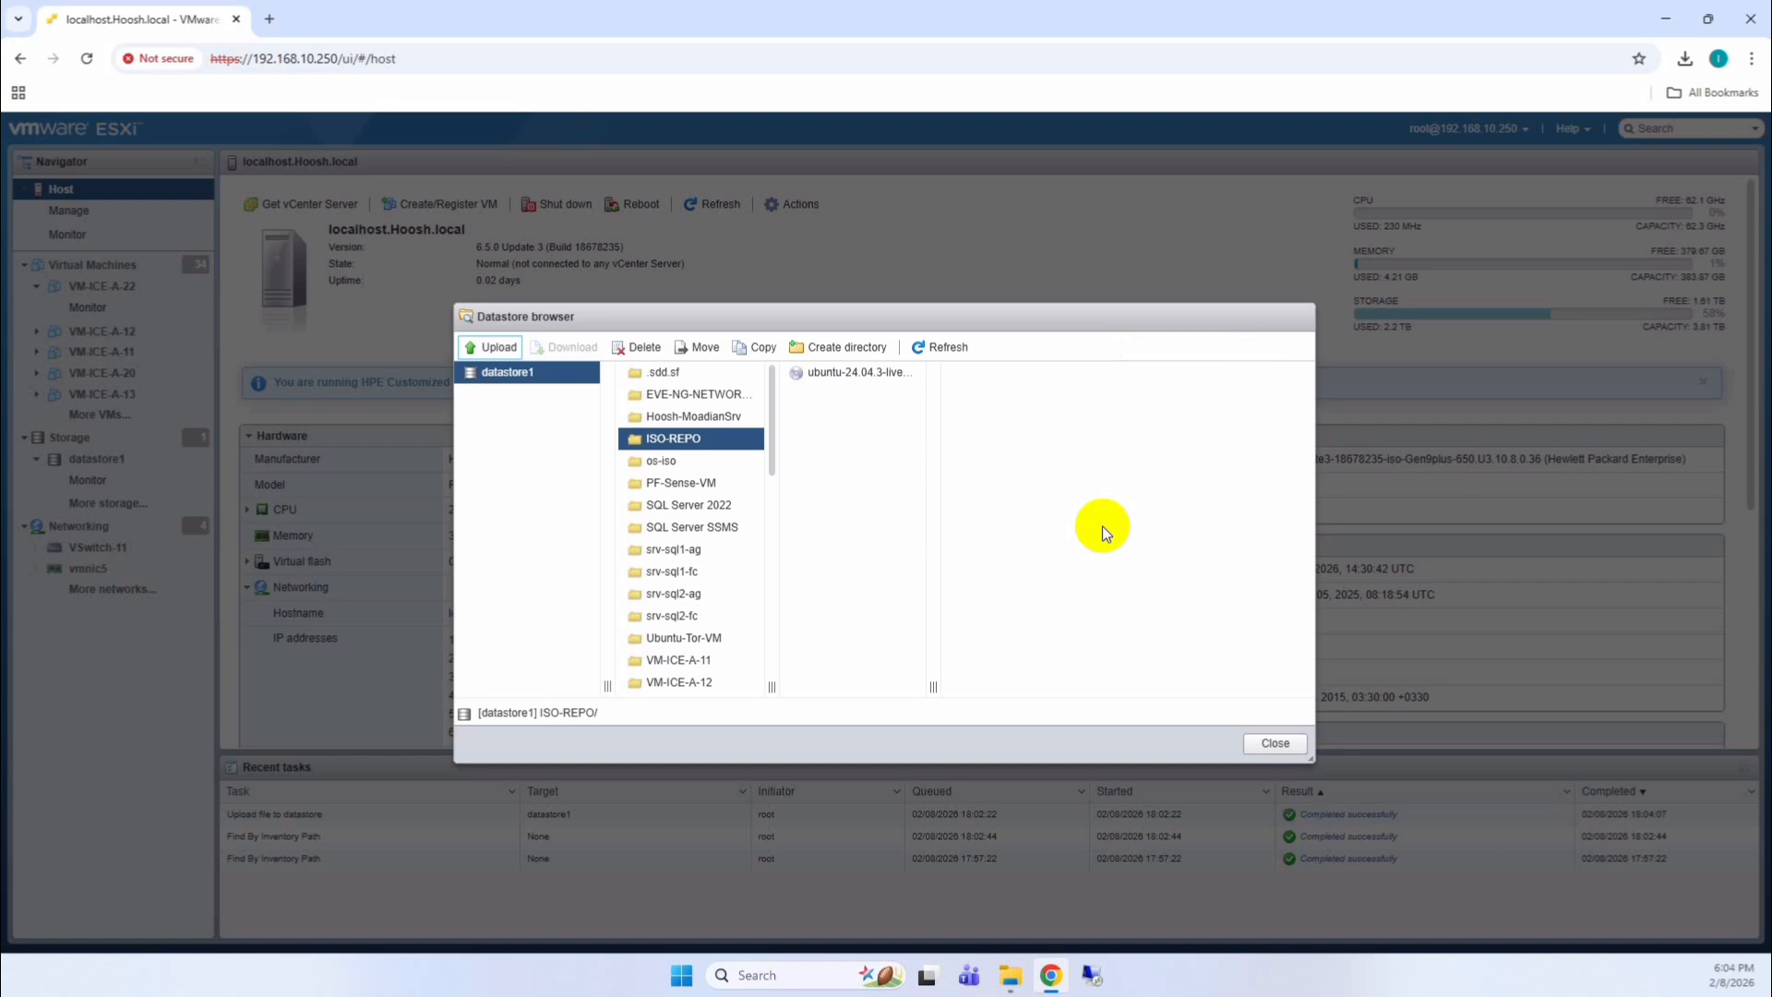
{"action": "left_click", "coordinate": [1274, 744]}
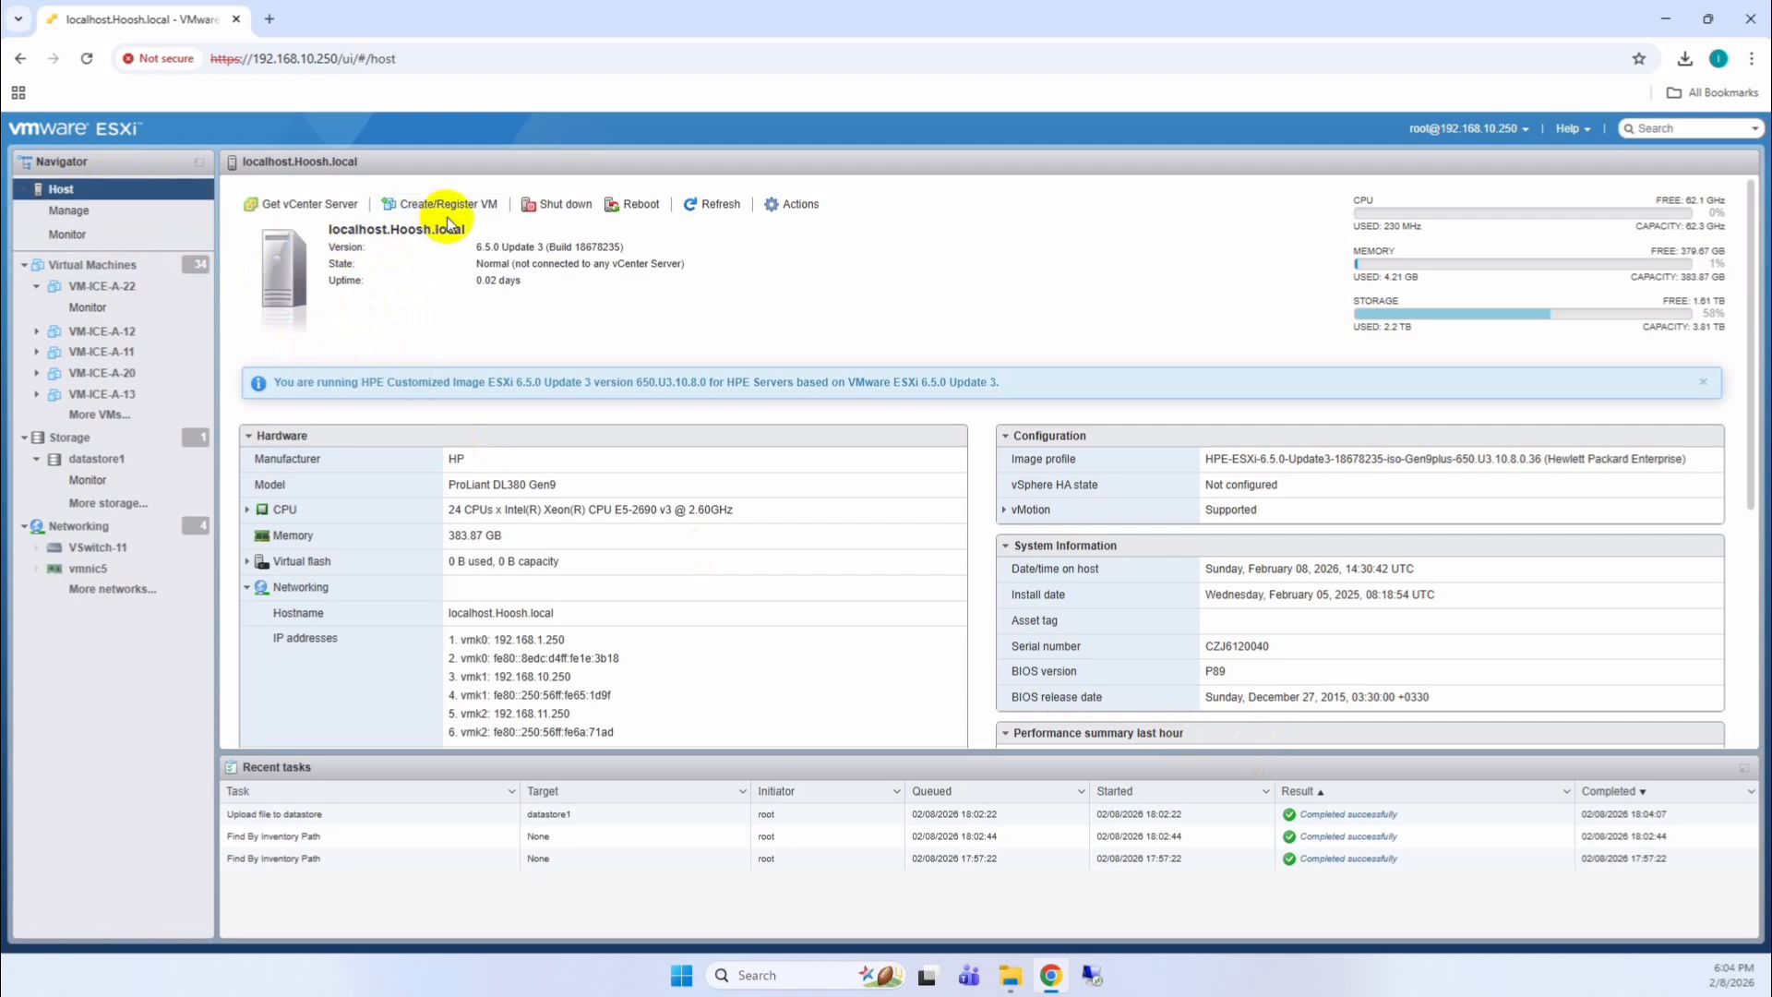
Start the new virtual machine wizard from the host's virtual machine list, with the option to create a new virtual machine
{"action": "left_click", "coordinate": [147, 271]}
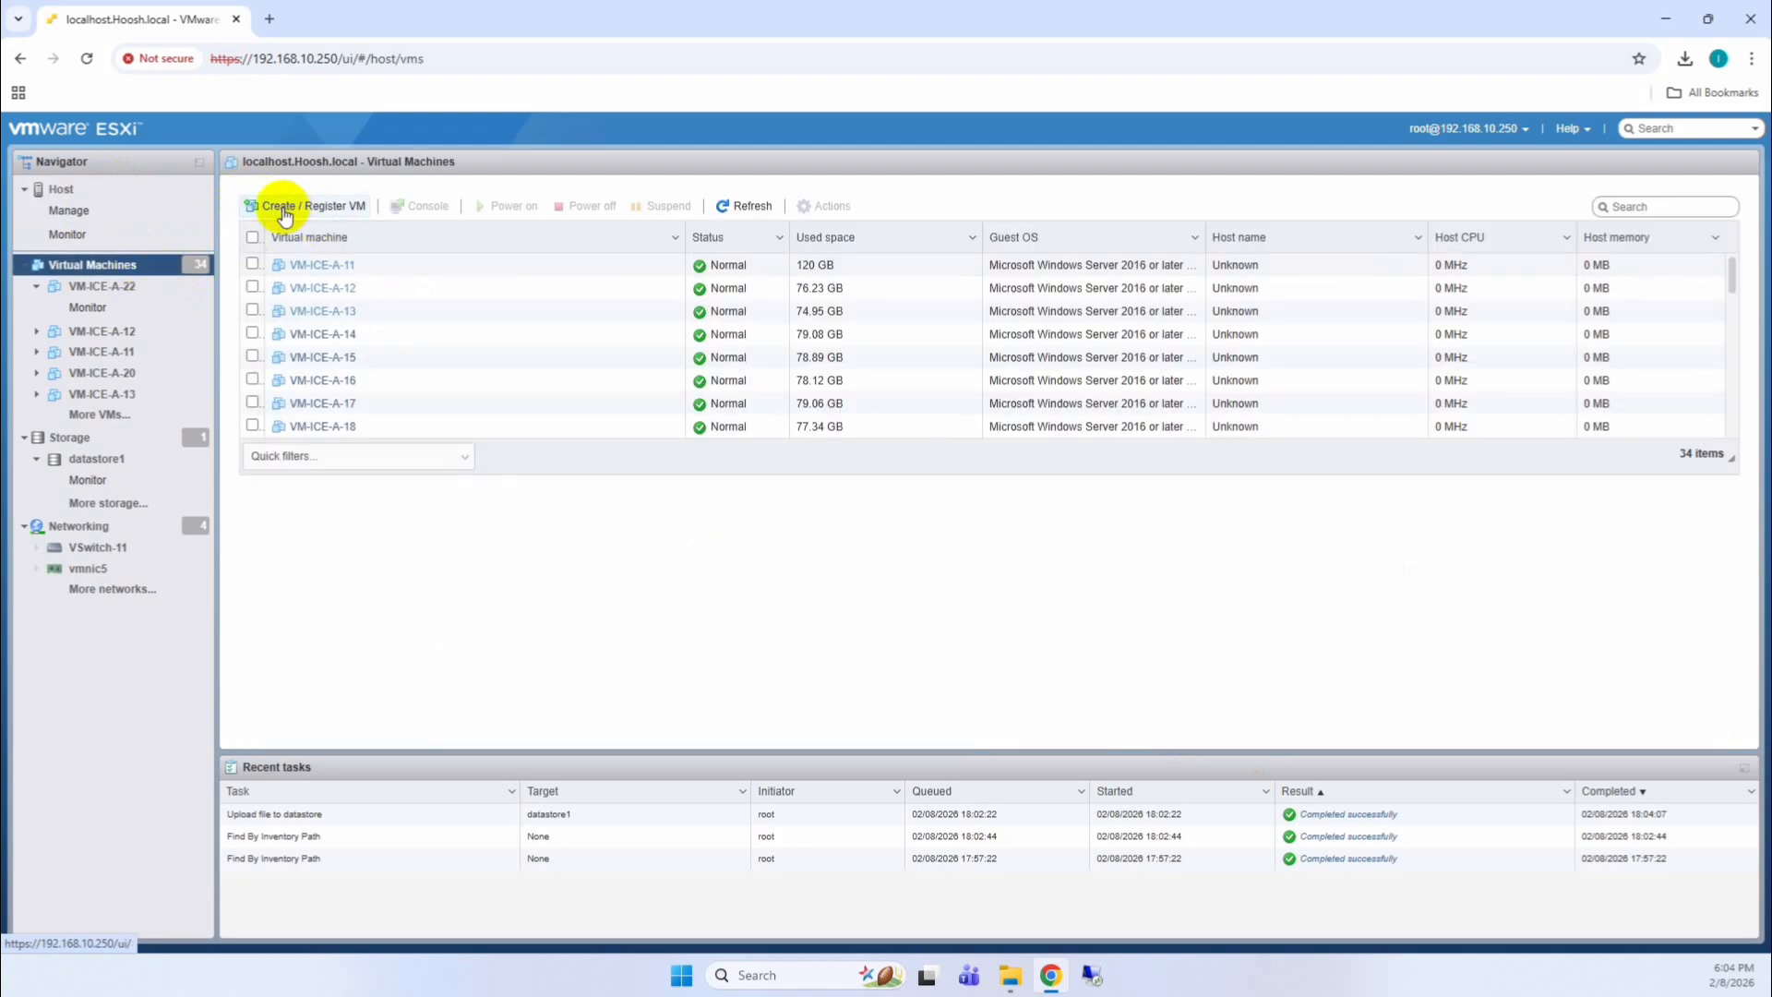
{"action": "left_click", "coordinate": [309, 209]}
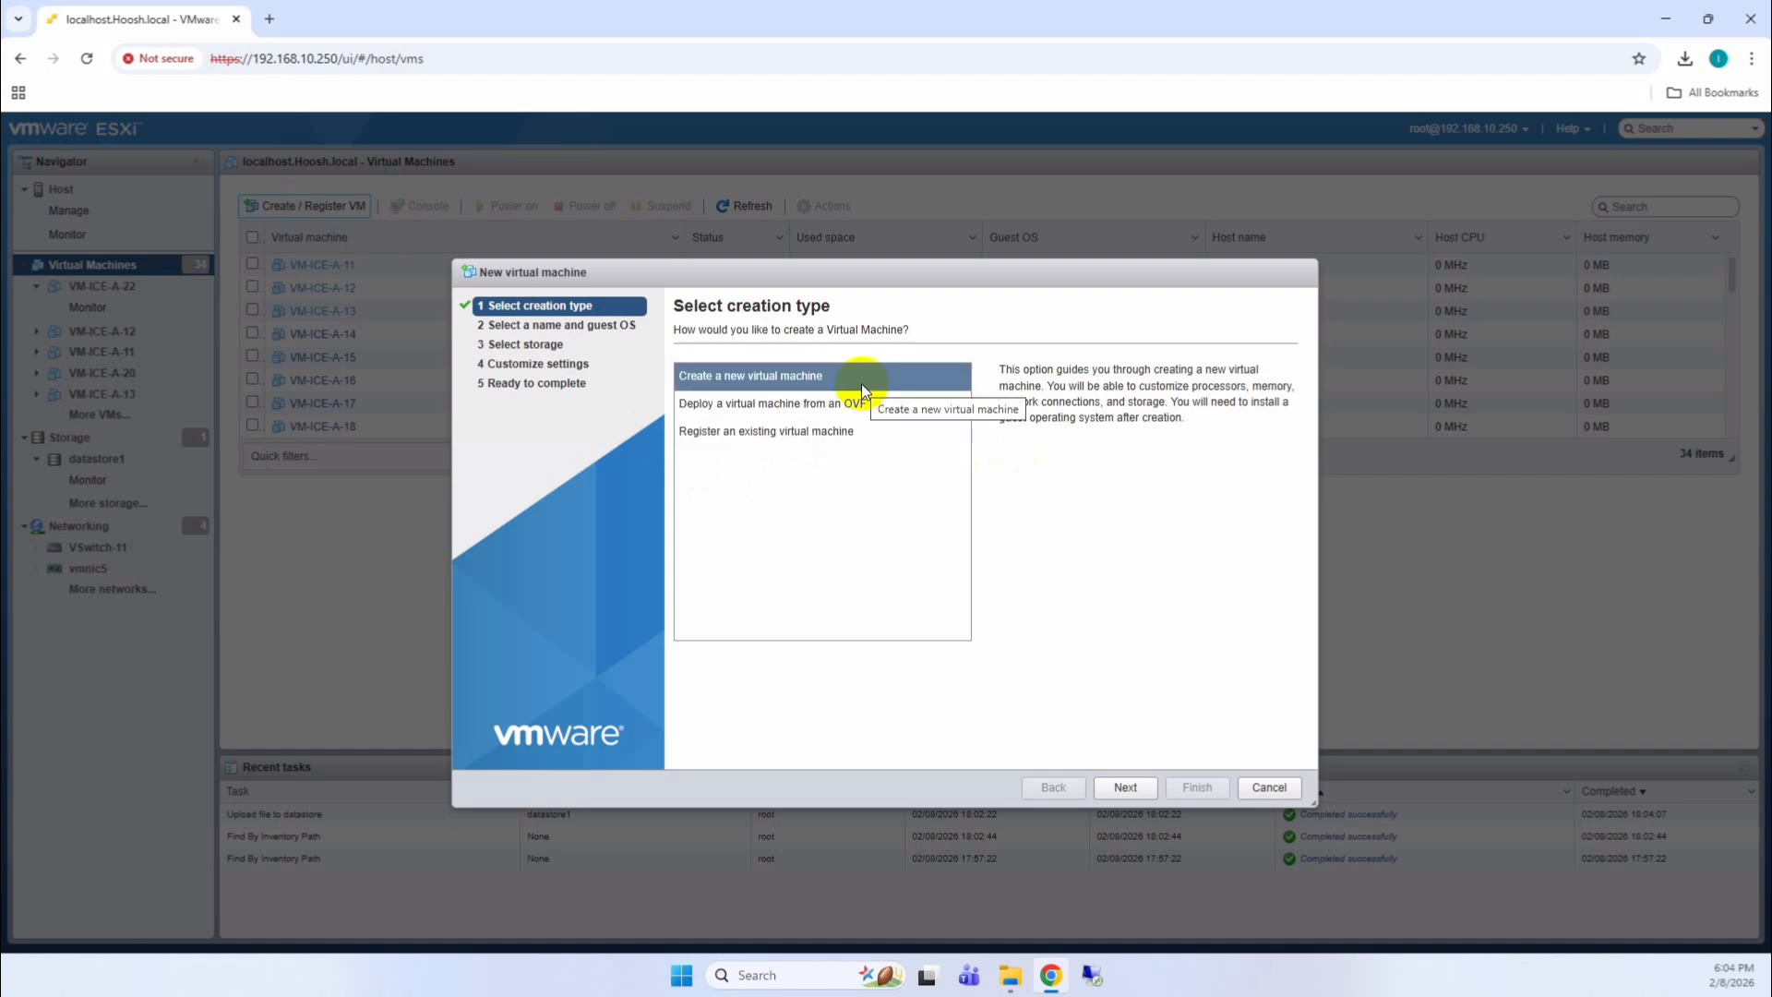
{"action": "left_click", "coordinate": [1123, 790]}
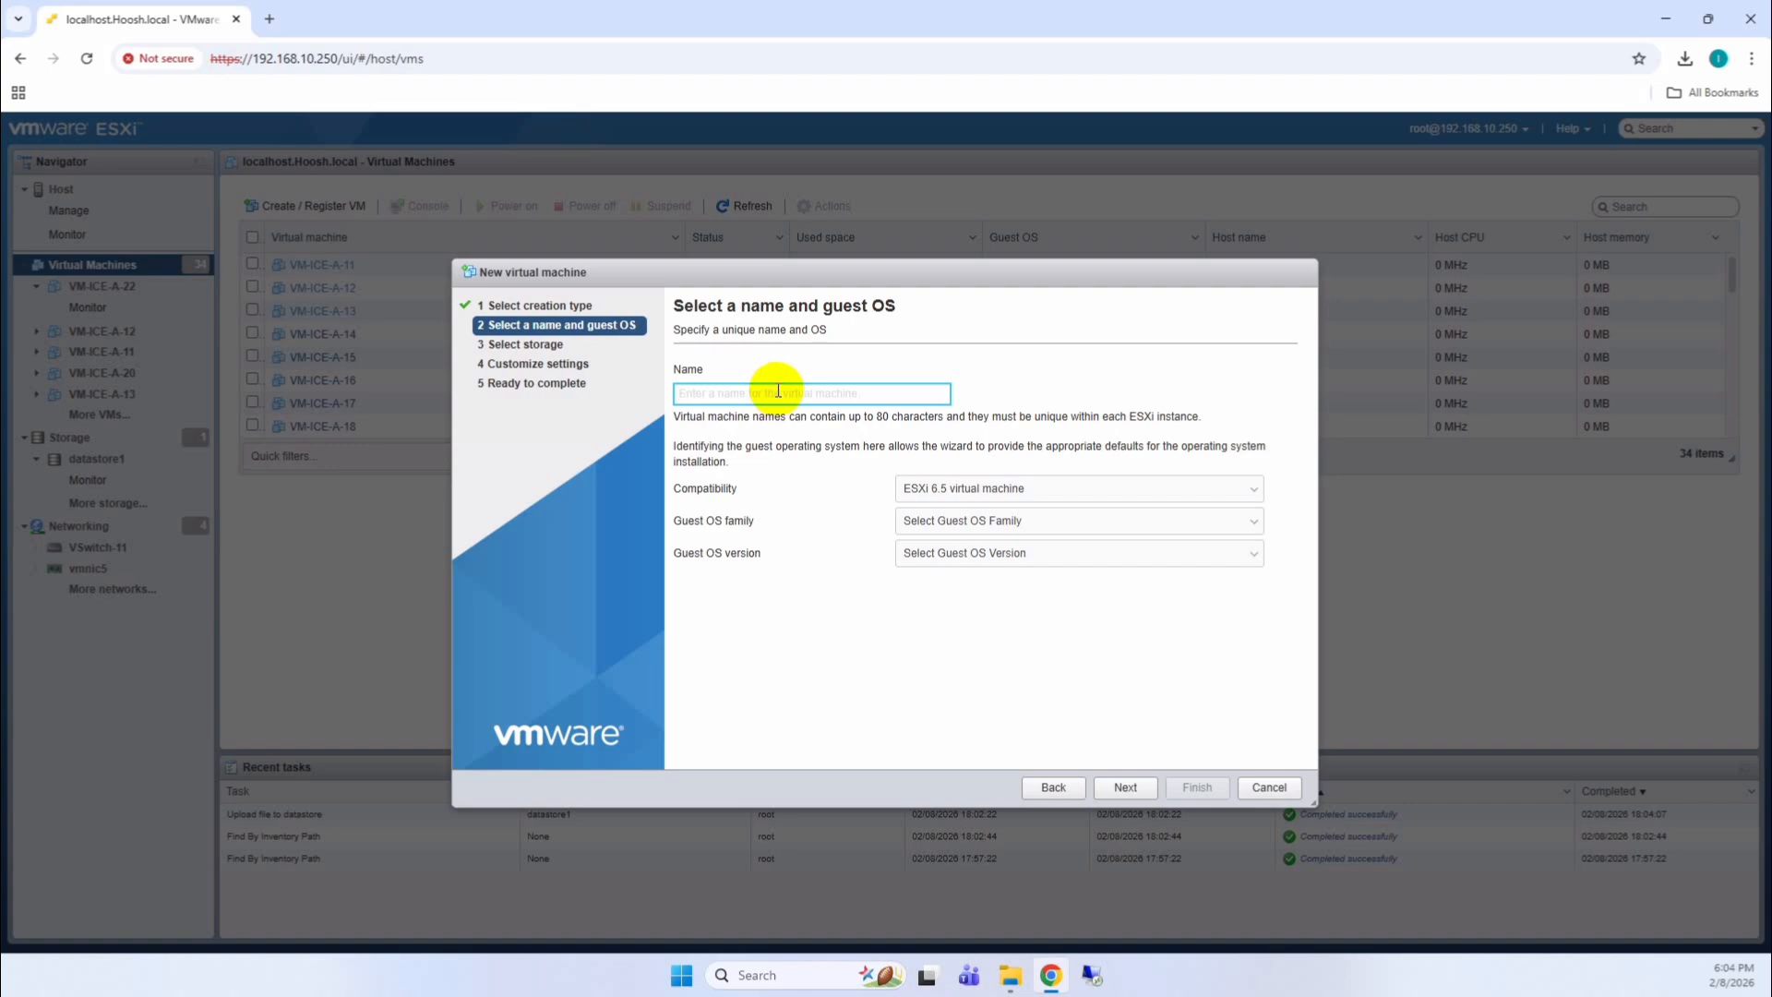
Name the virtual machine Ubuntu-V24-Server
{"action": "type", "text": "Ubuntu"}
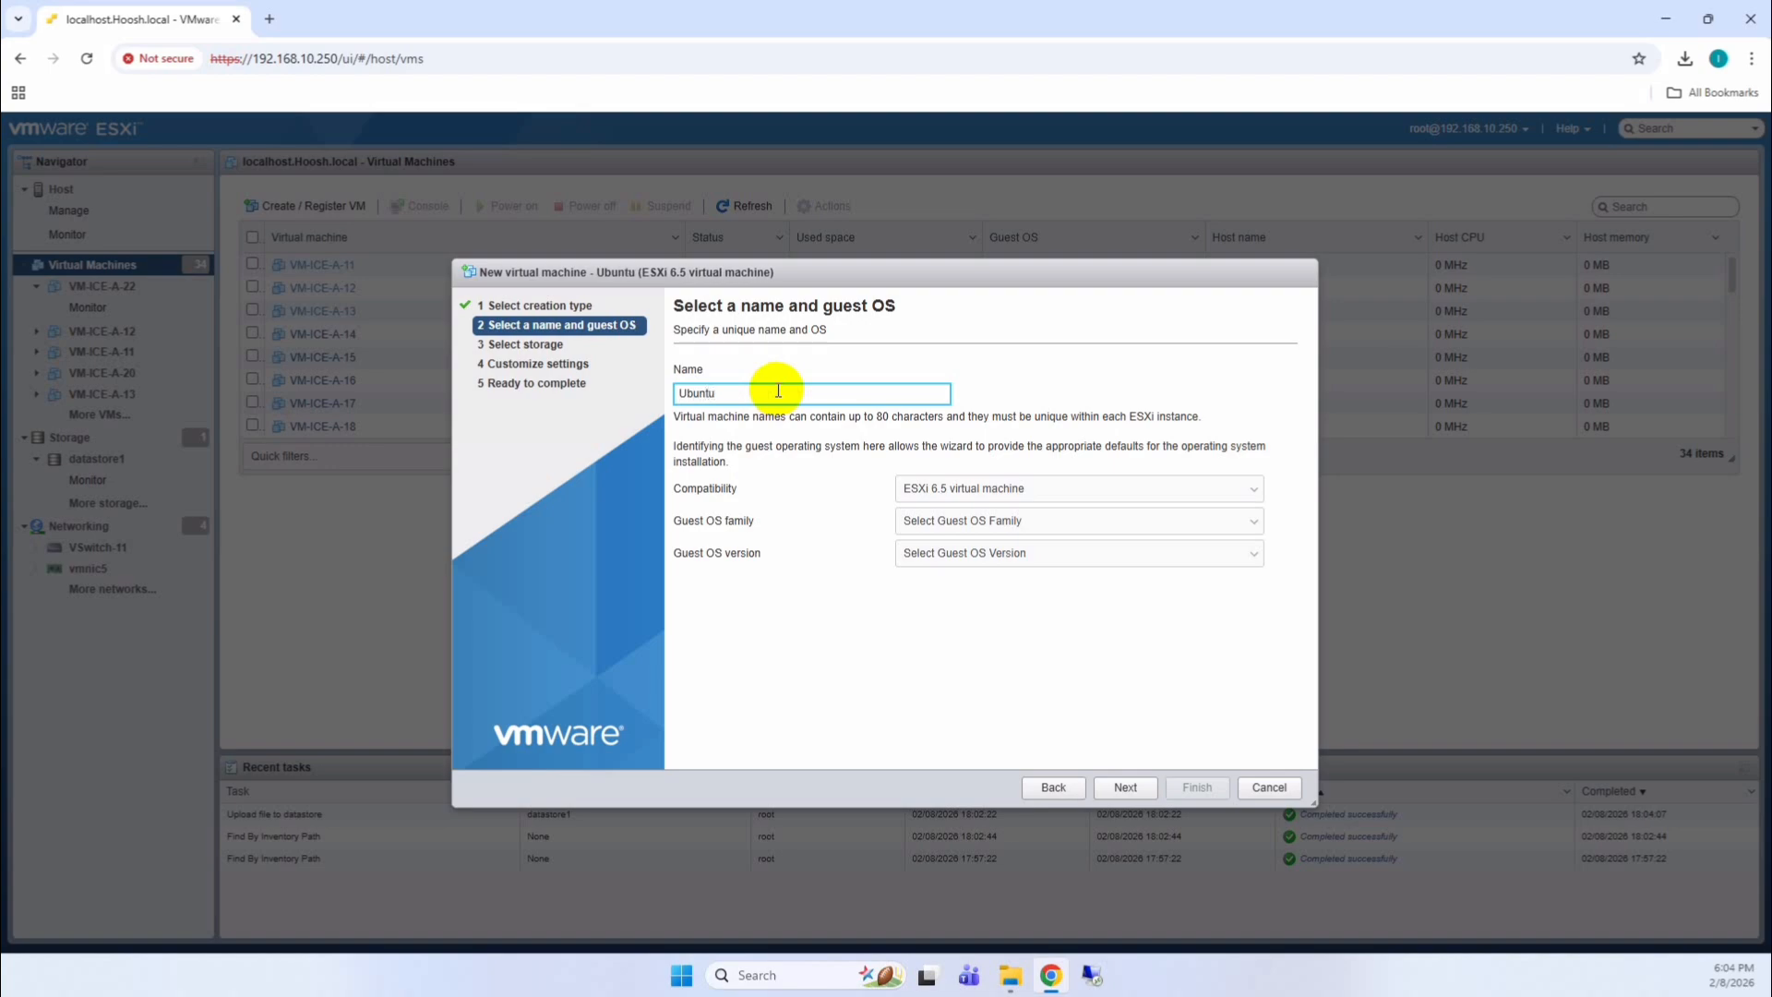
{"action": "type", "text": " V24 Server"}
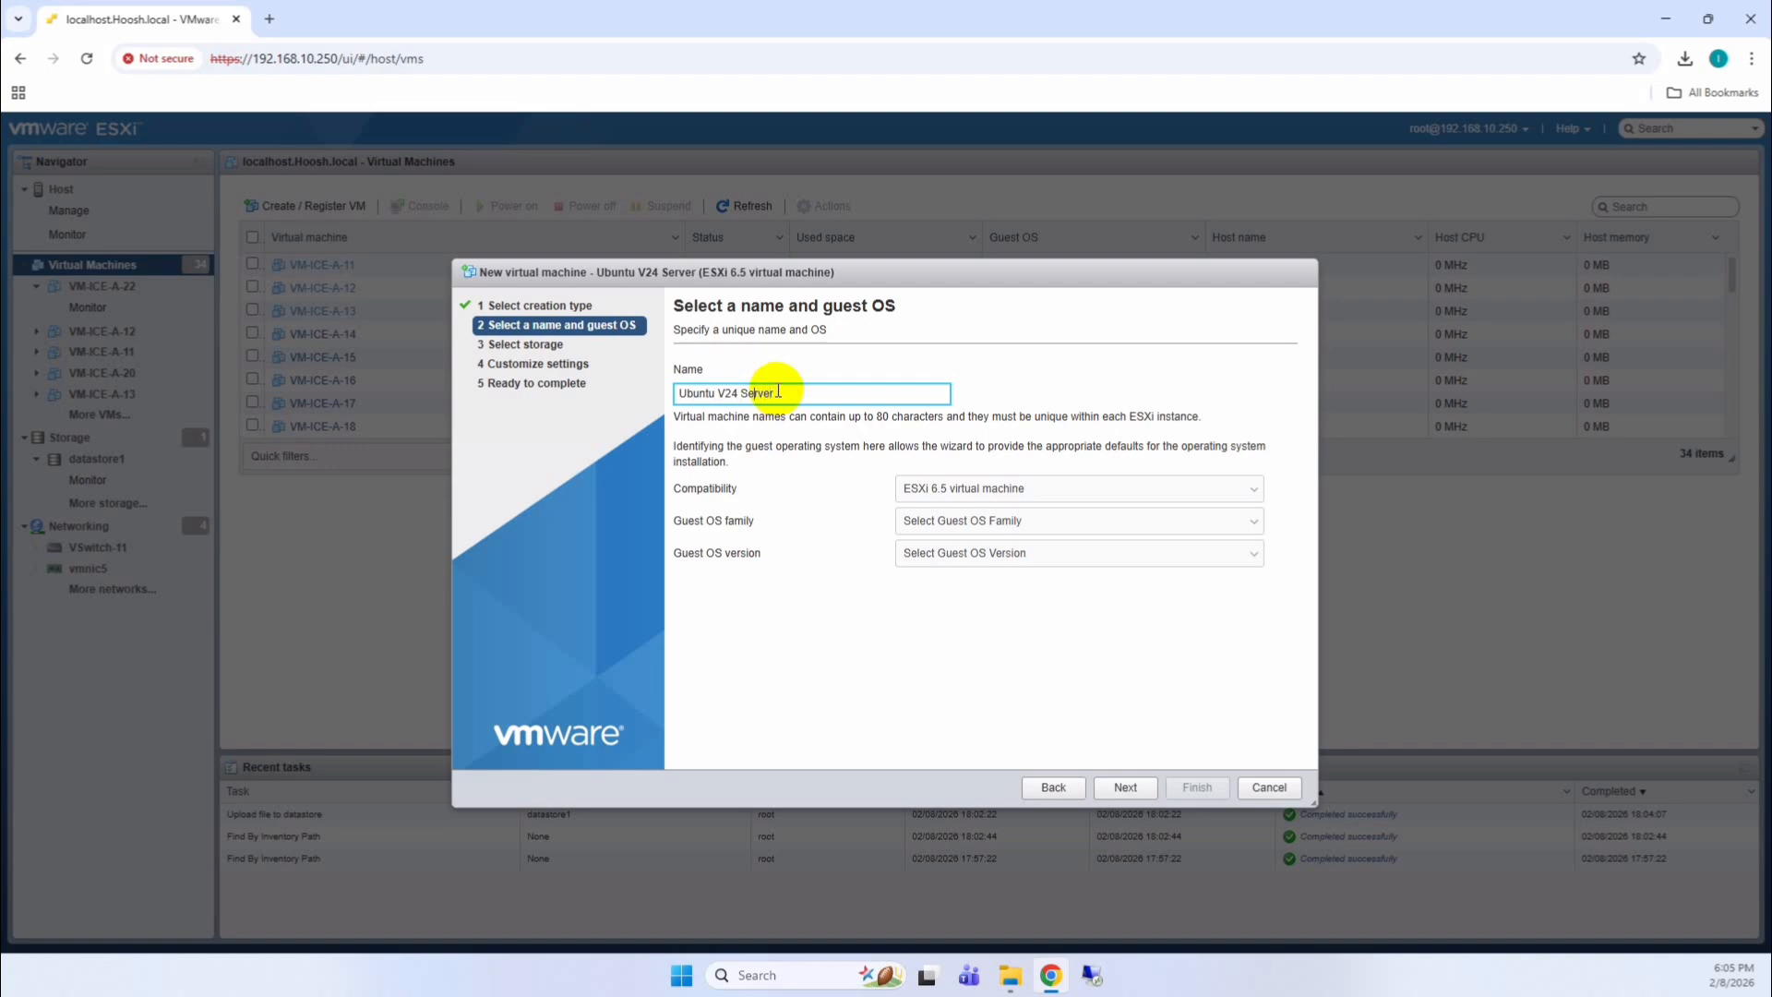
{"action": "key", "text": "BackSpace"}
{"action": "type", "text": "-"}
{"action": "key", "text": "Left"}
{"action": "key", "text": "Left"}
{"action": "key", "text": "Left"}
{"action": "key", "text": "Left"}
{"action": "key", "text": "BackSpace"}
{"action": "type", "text": "-"}
Keep ESXi 6.5 virtual machine compatibility and set the guest OS to Linux, Ubuntu Linux (64-bit)
{"action": "left_click", "coordinate": [986, 497]}
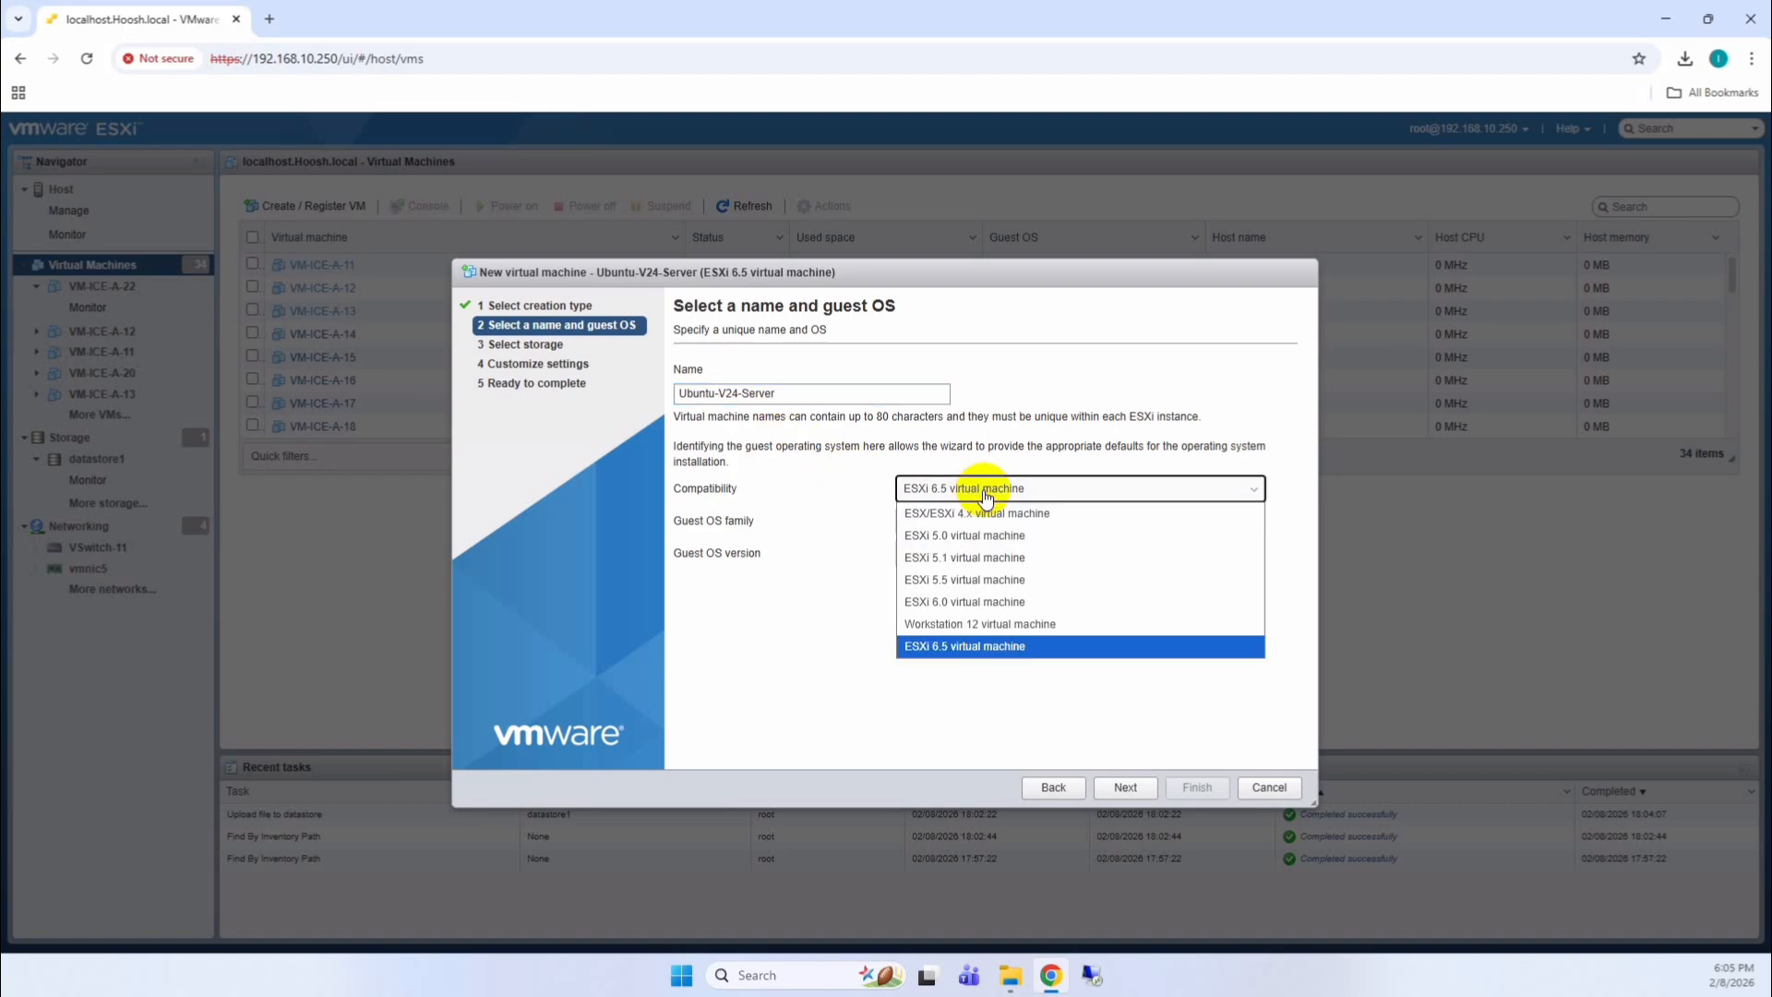
{"action": "left_click", "coordinate": [1033, 646]}
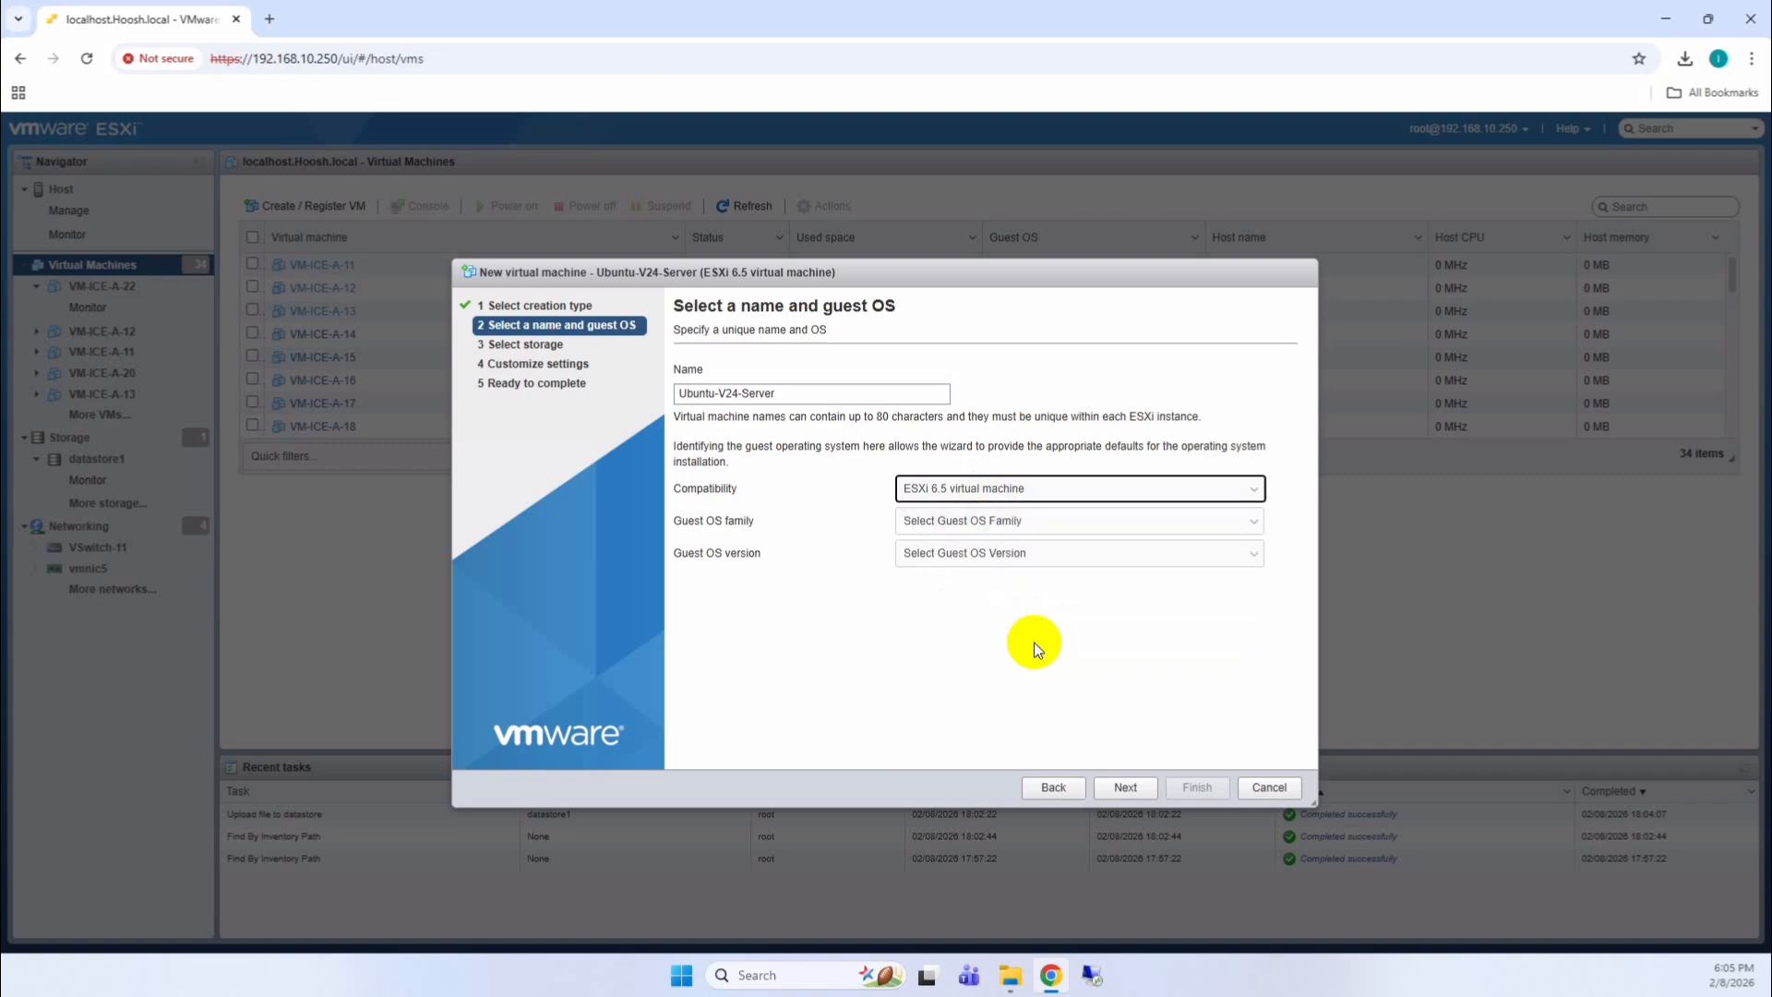
{"action": "left_click", "coordinate": [1062, 524]}
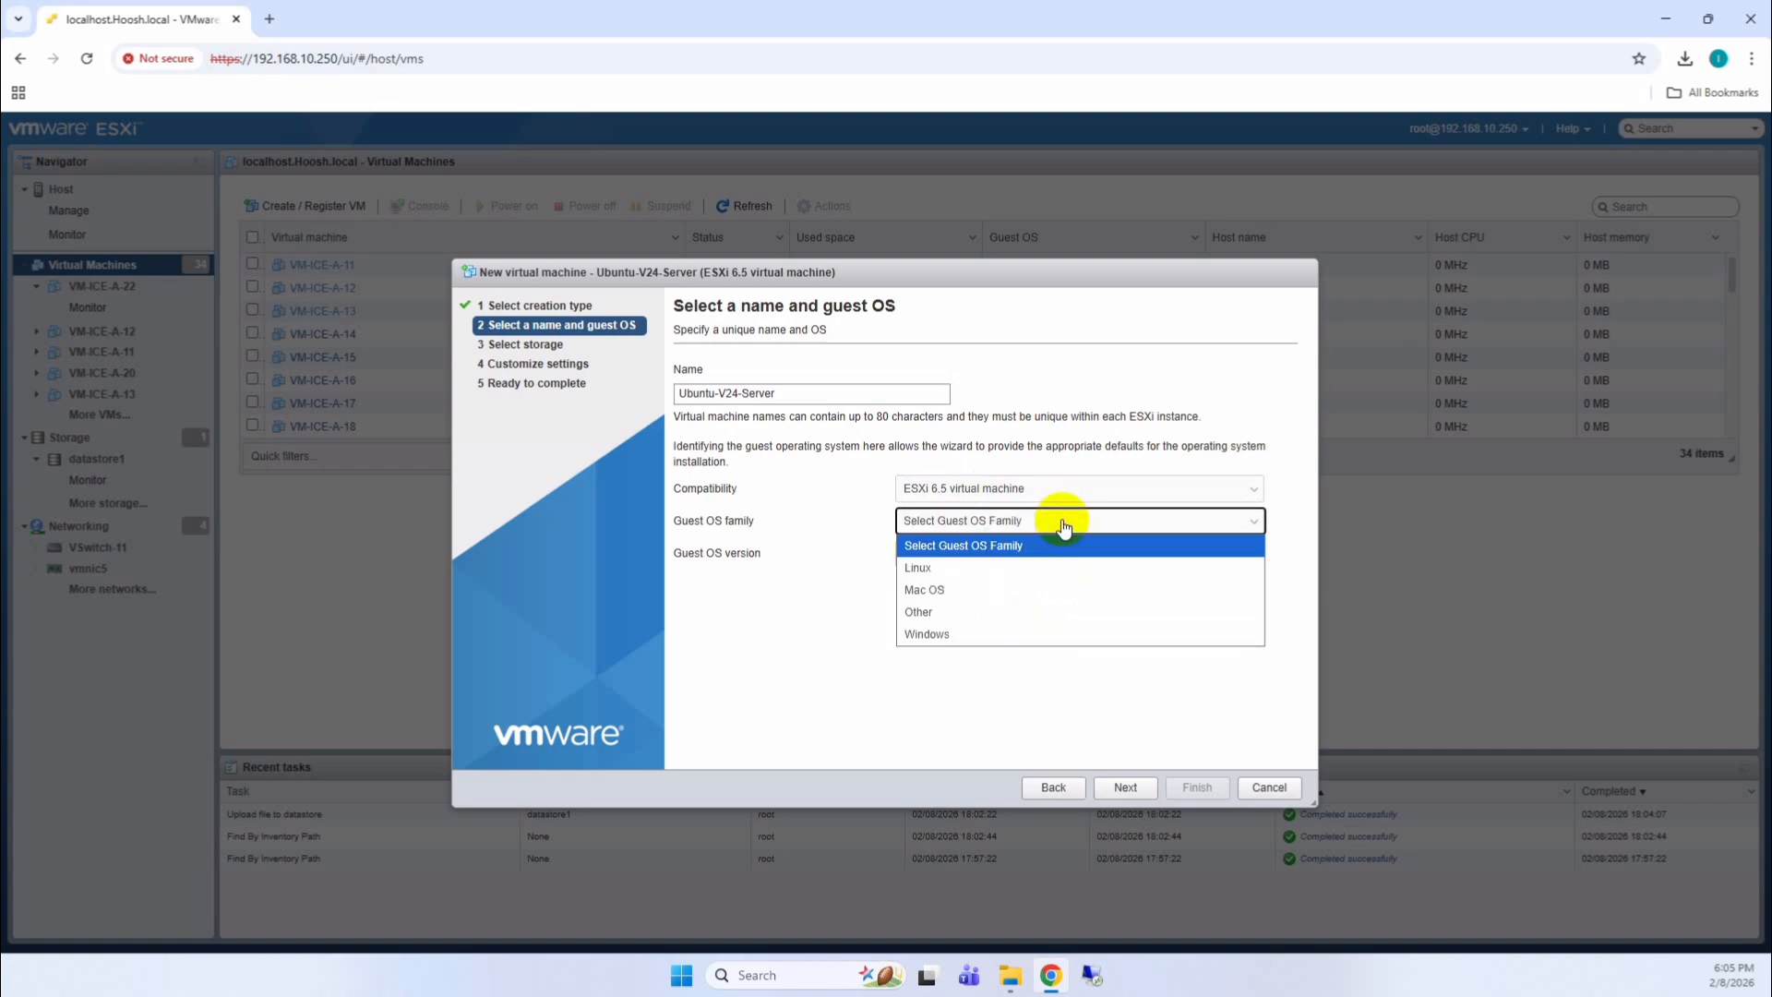
{"action": "left_click", "coordinate": [1029, 567]}
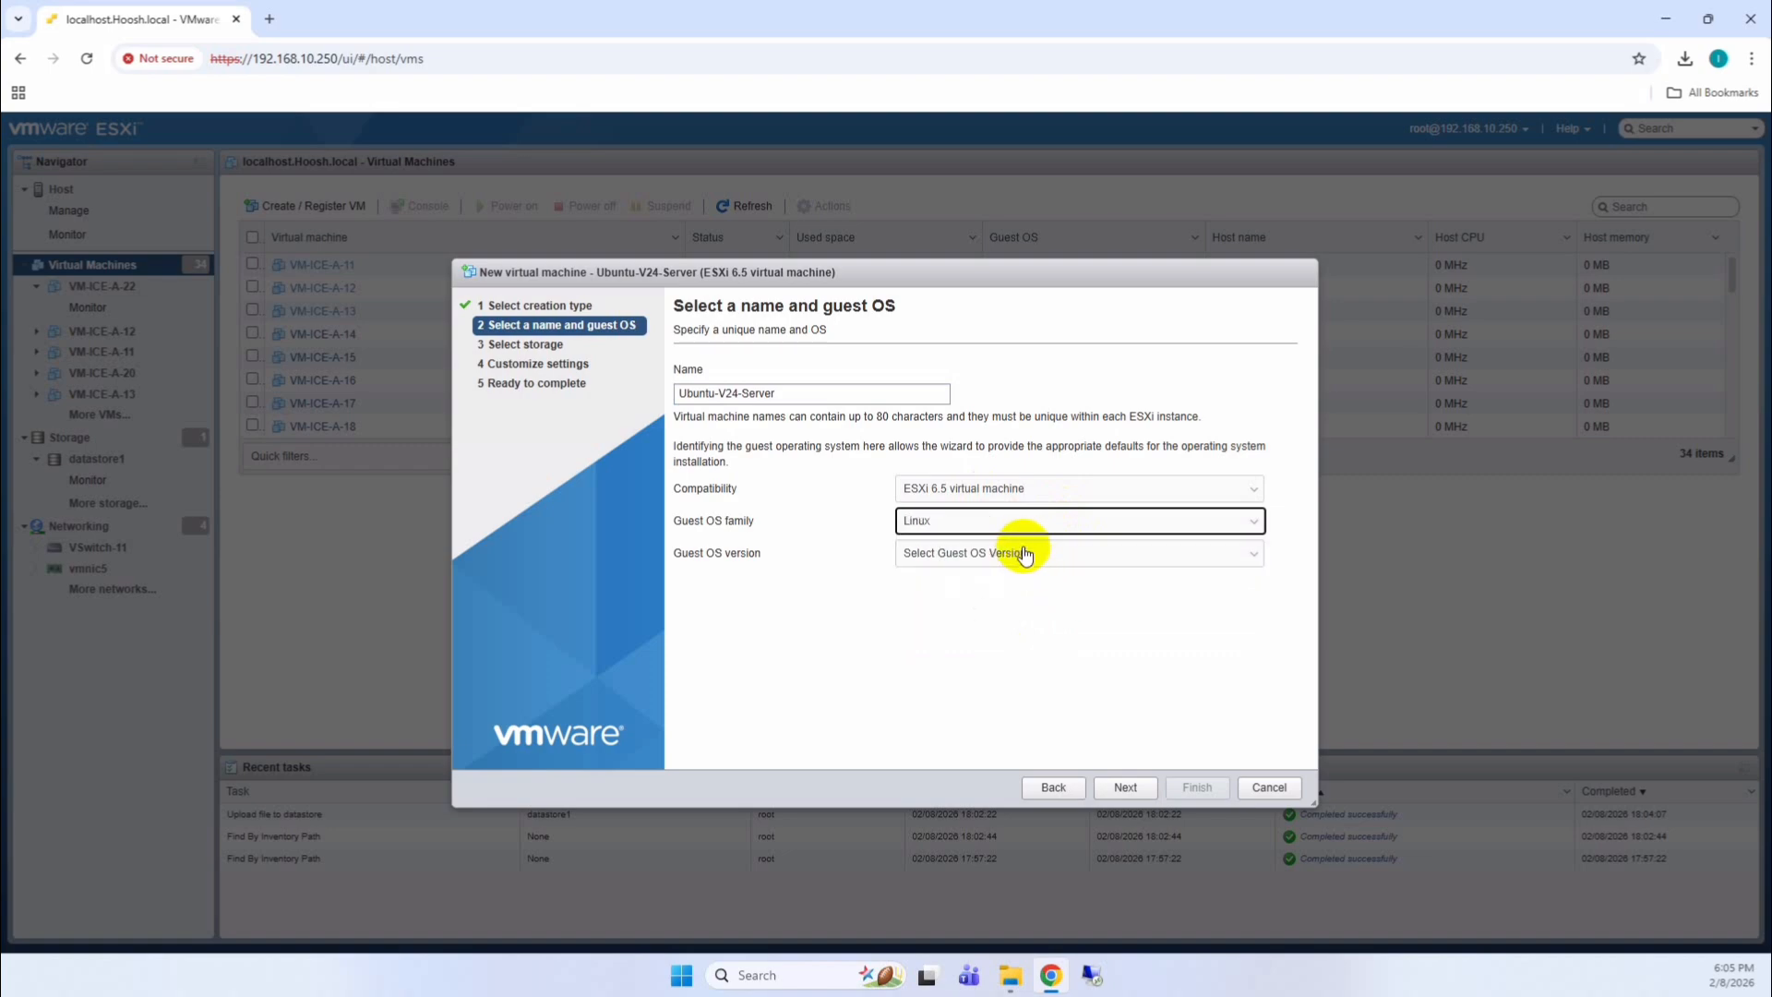
{"action": "left_click", "coordinate": [1025, 552]}
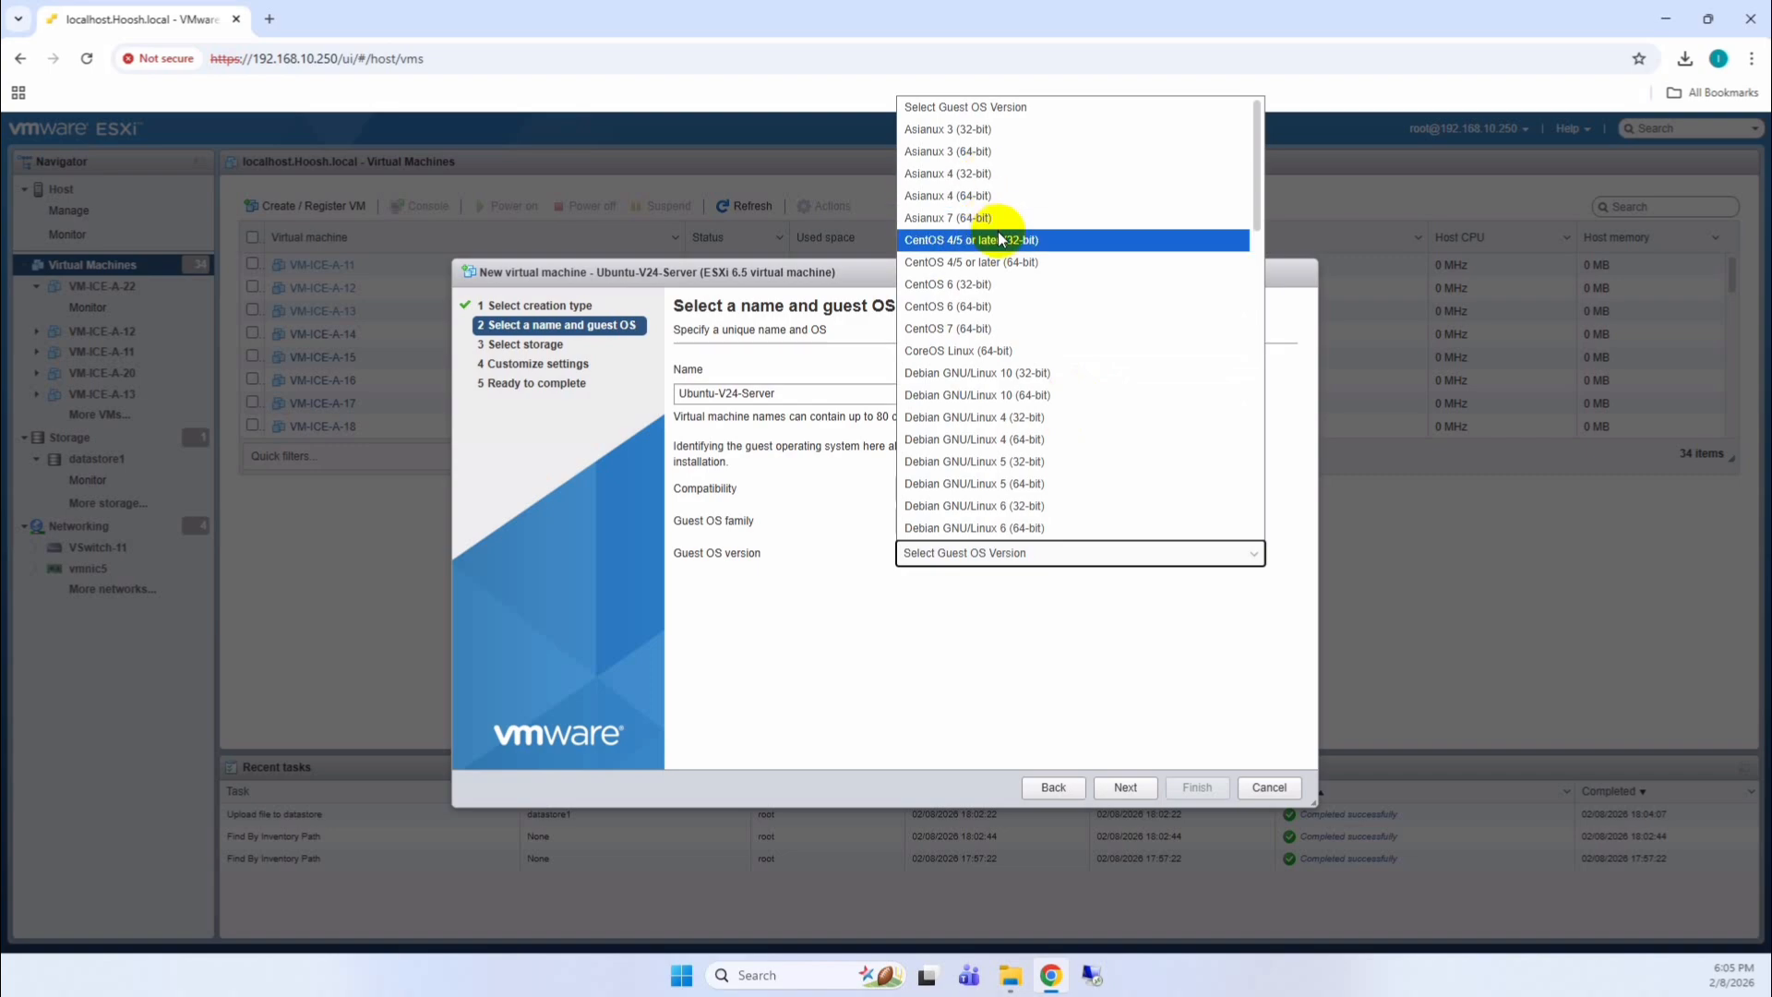
{"action": "scroll", "coordinate": [1021, 348], "scroll_direction": "down", "scroll_amount": 10}
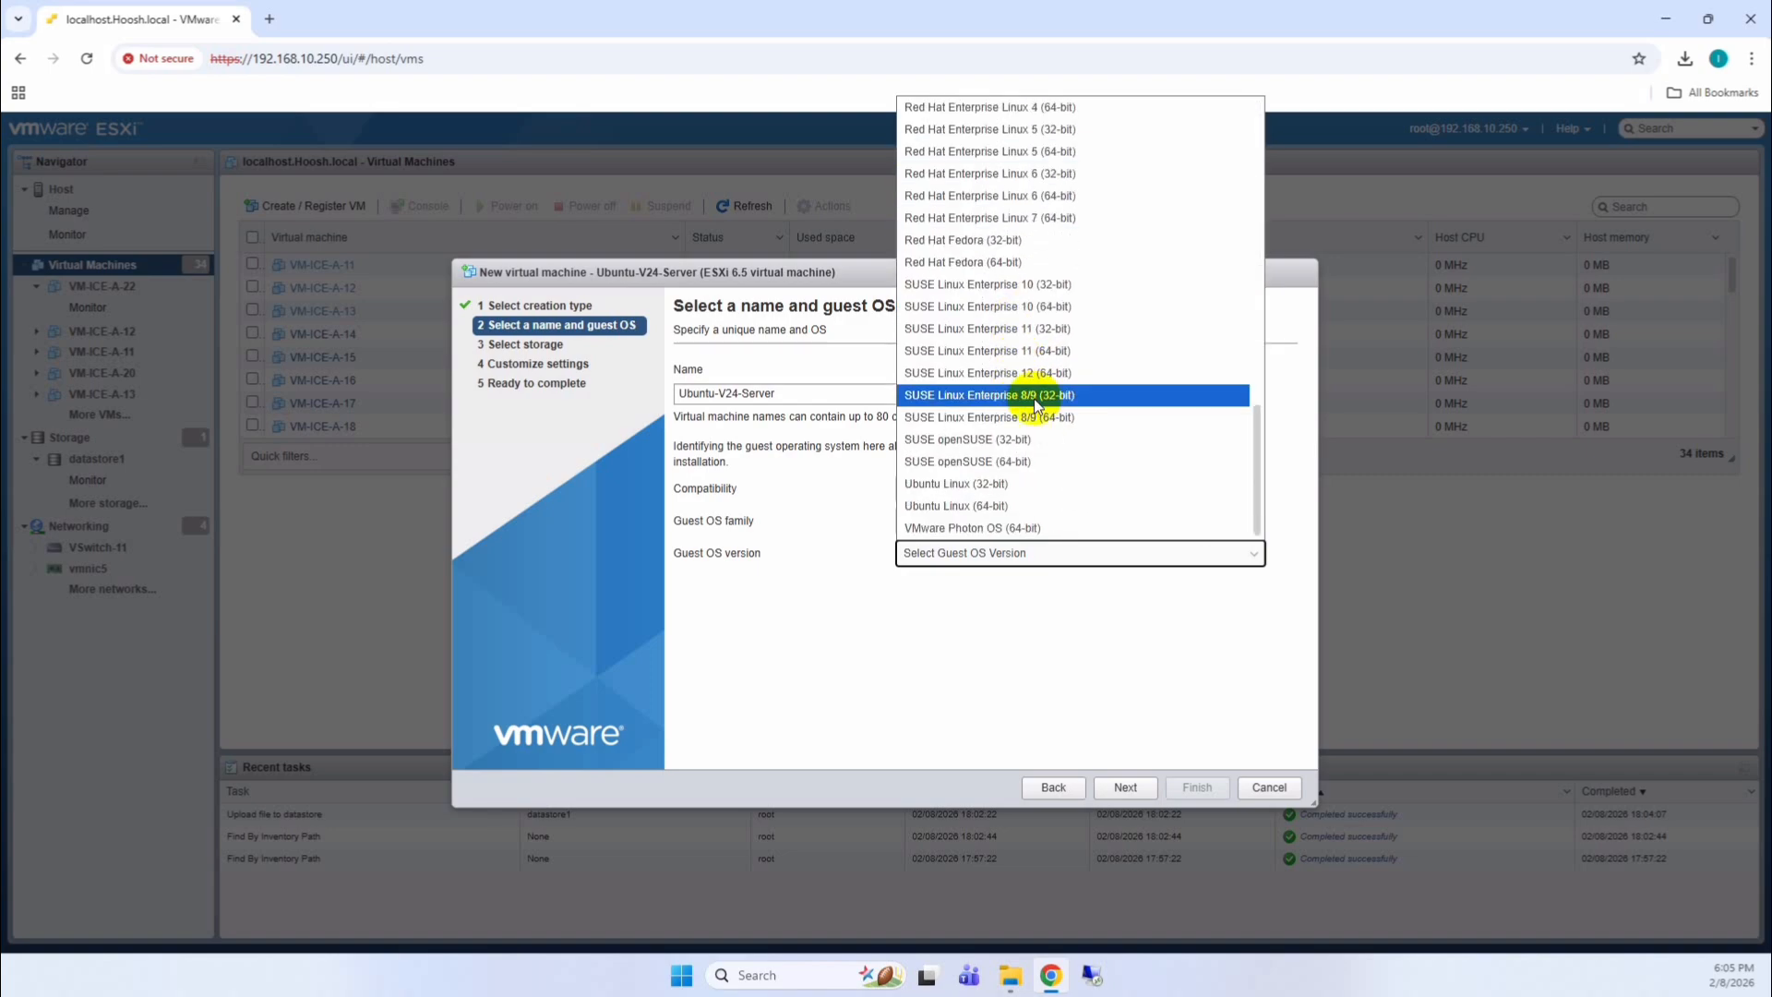
{"action": "left_click", "coordinate": [1040, 507]}
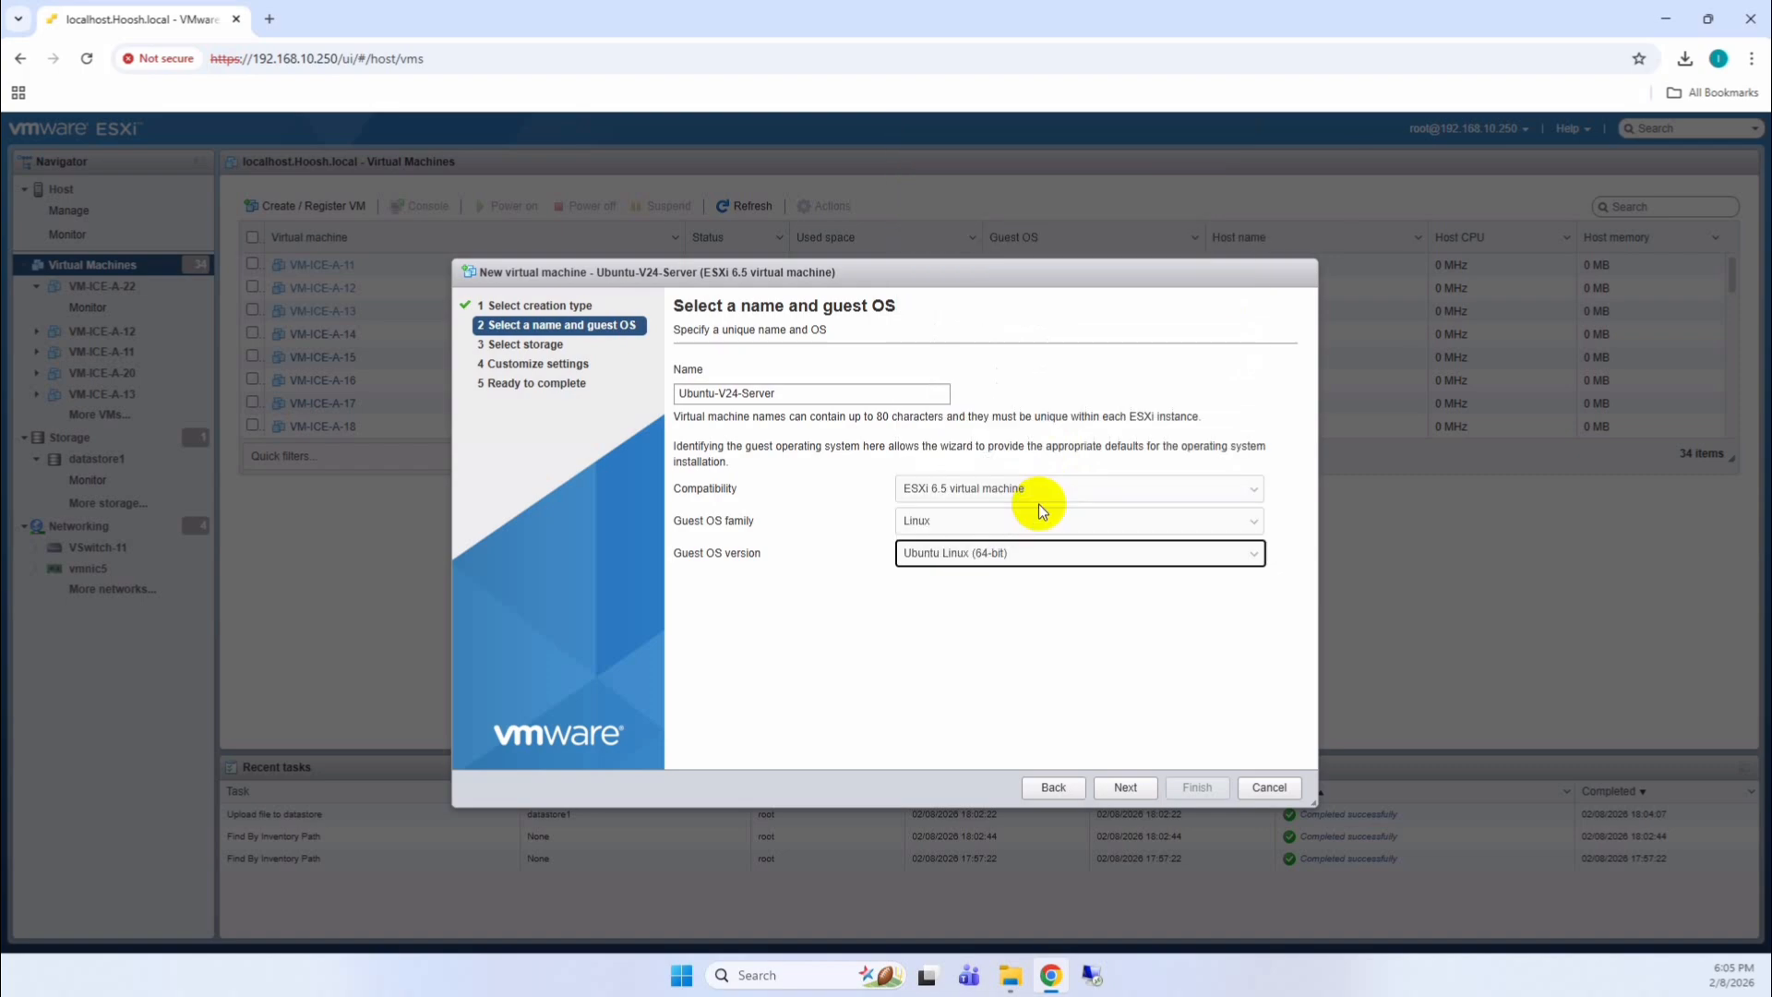
{"action": "left_click", "coordinate": [1128, 787]}
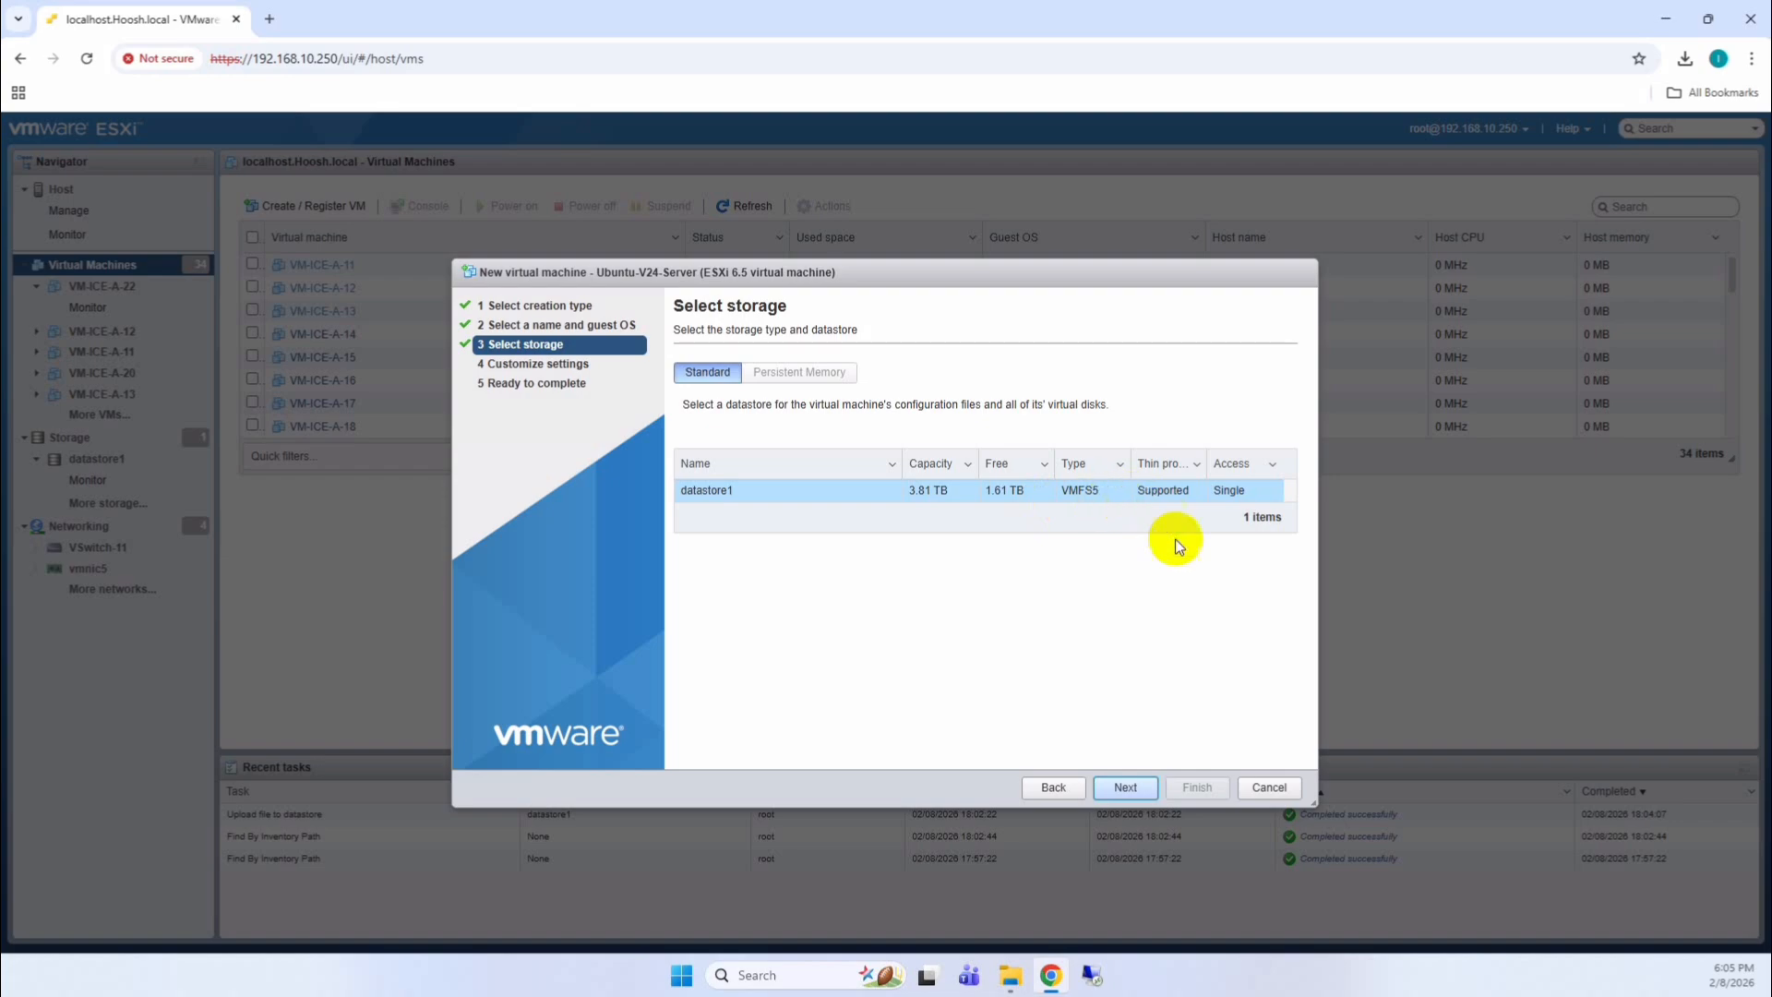
Accept datastore1 as the virtual machine's storage and assign it 4 CPUs
{"action": "left_click", "coordinate": [1141, 792]}
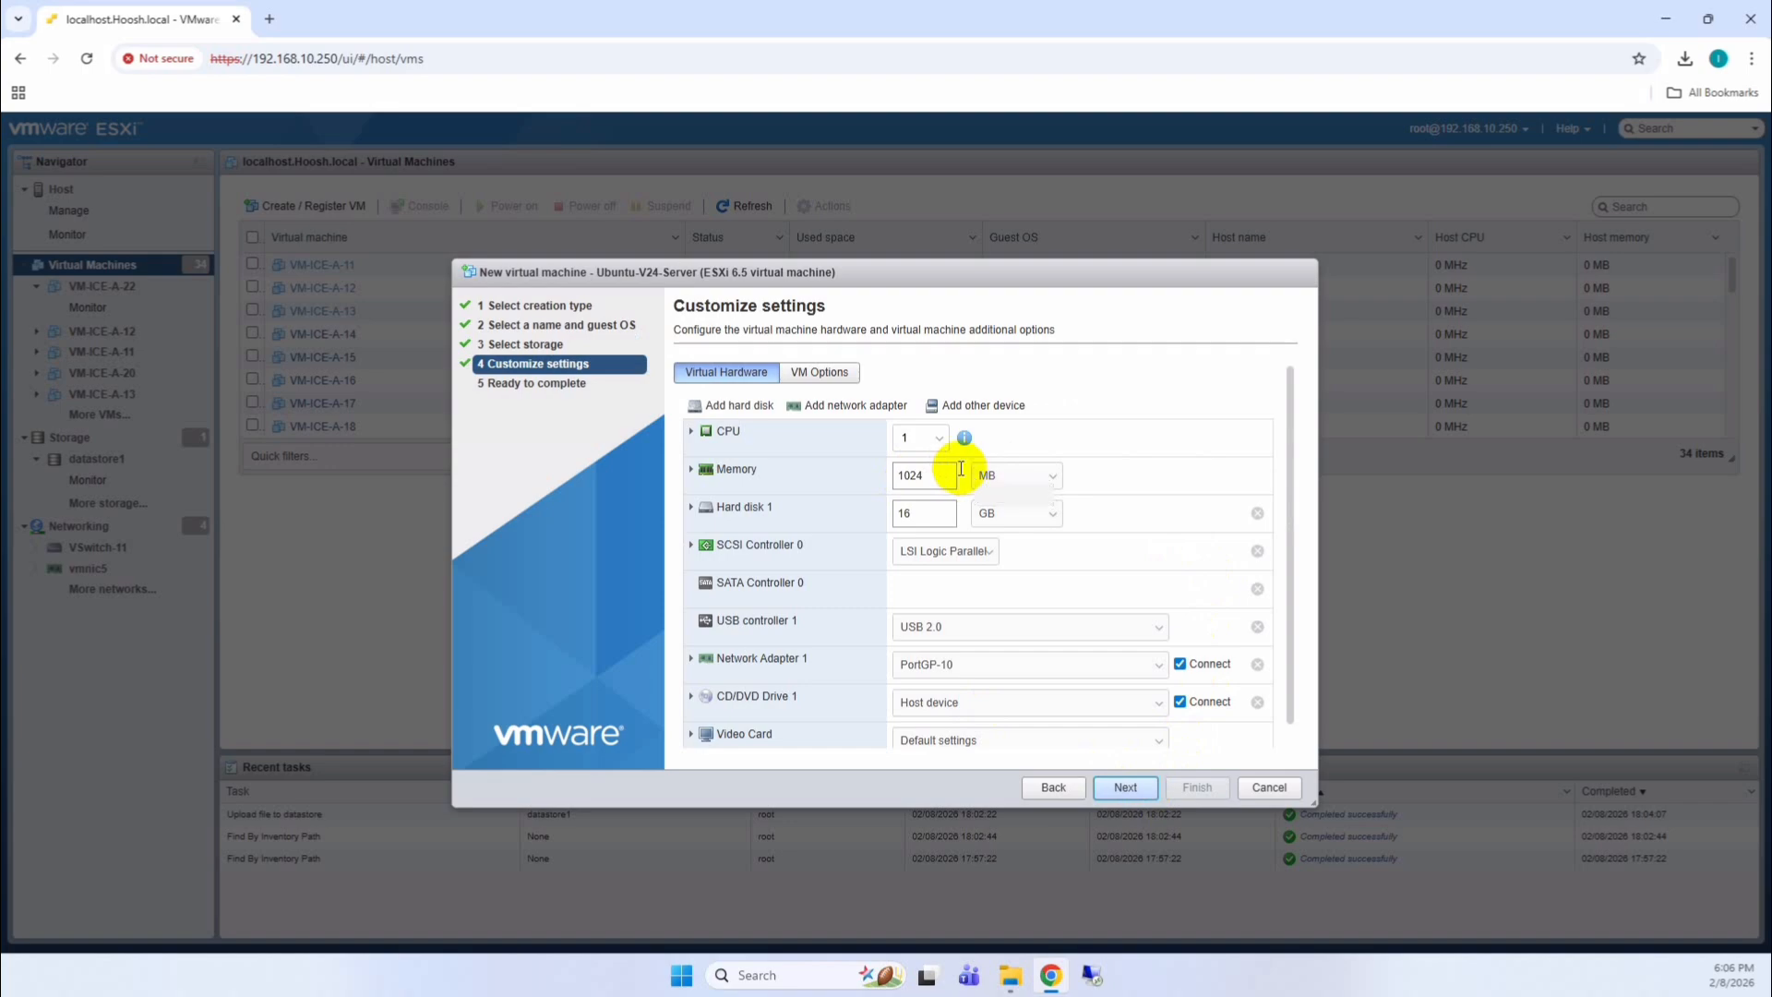
{"action": "left_click", "coordinate": [932, 447]}
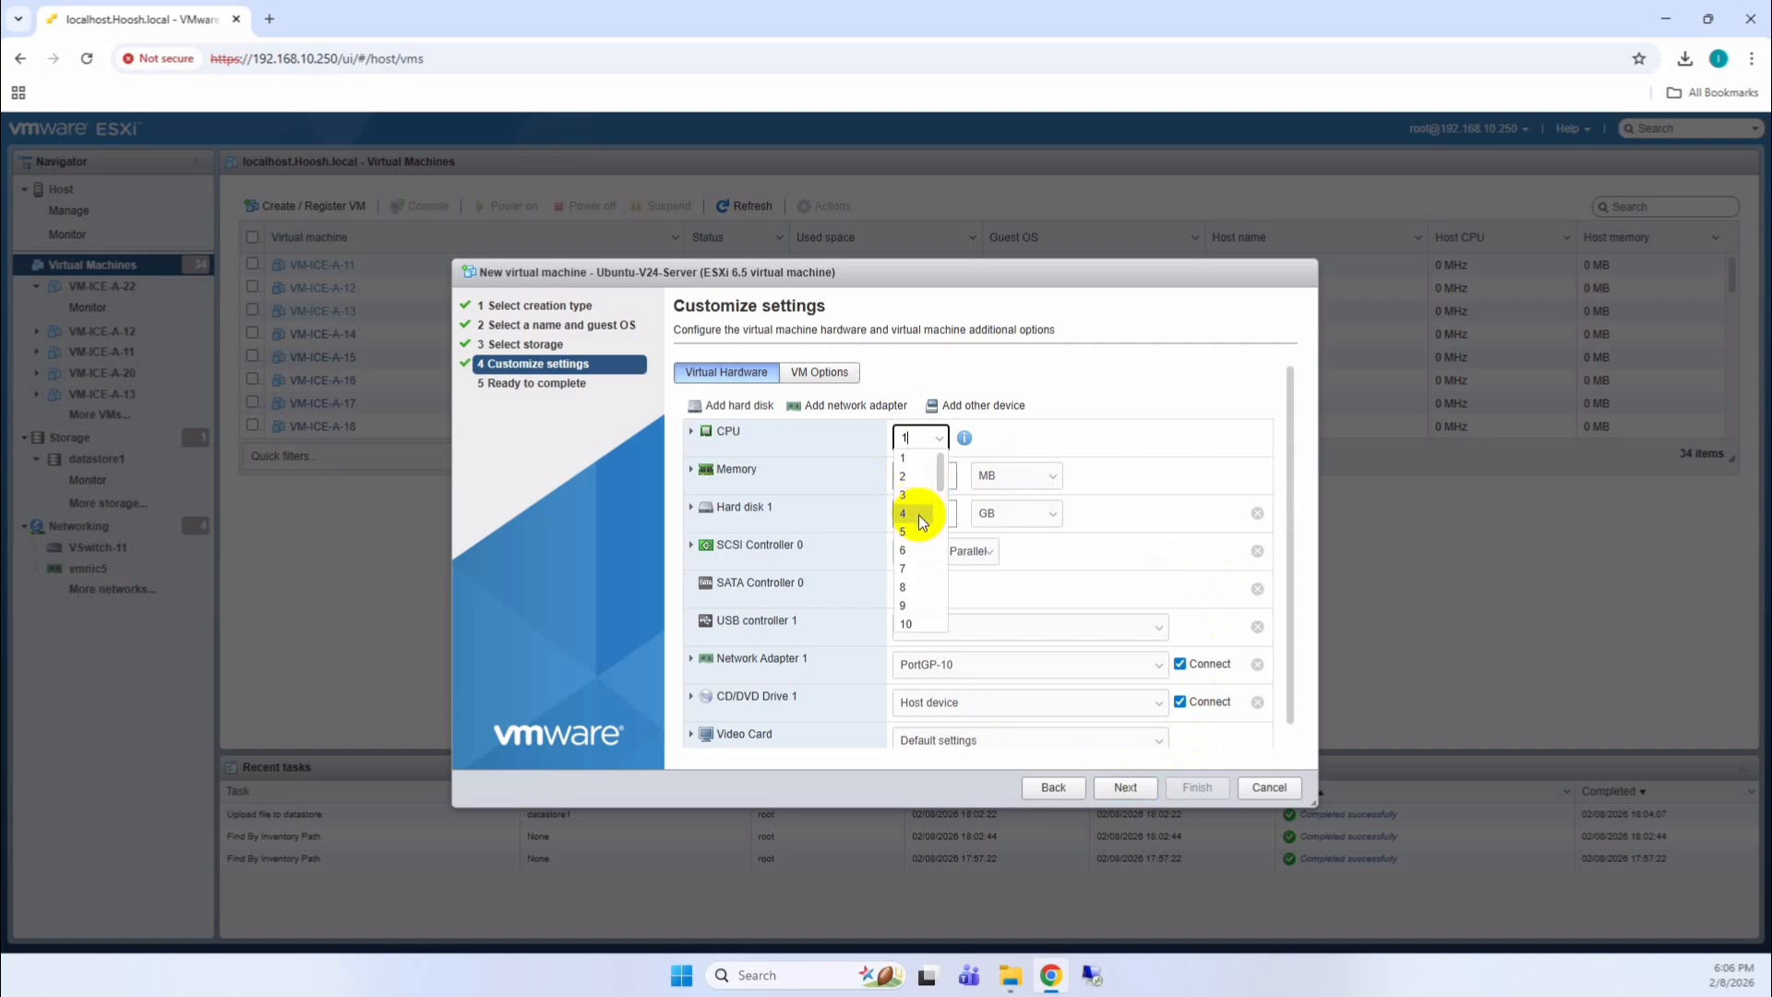
{"action": "left_click", "coordinate": [918, 513]}
Set the virtual machine's memory to 16 GB
{"action": "double_click", "coordinate": [942, 476]}
{"action": "left_click", "coordinate": [1015, 476]}
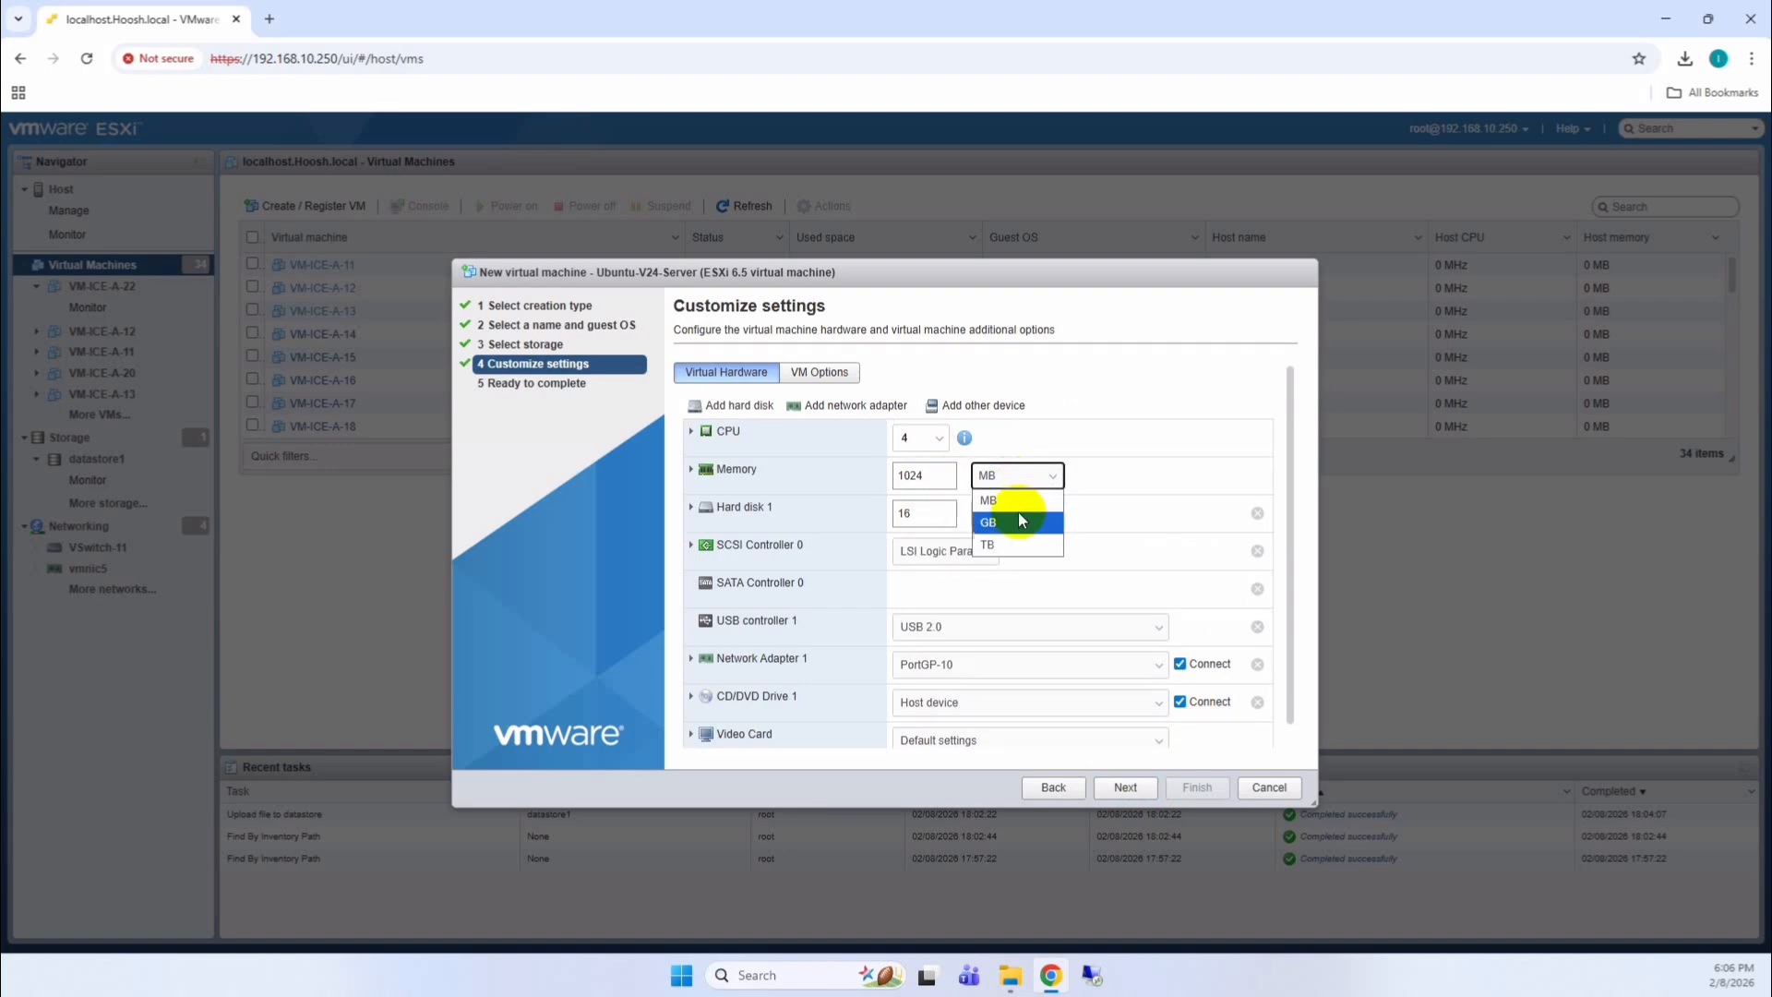
{"action": "left_click", "coordinate": [1015, 523]}
{"action": "double_click", "coordinate": [934, 486]}
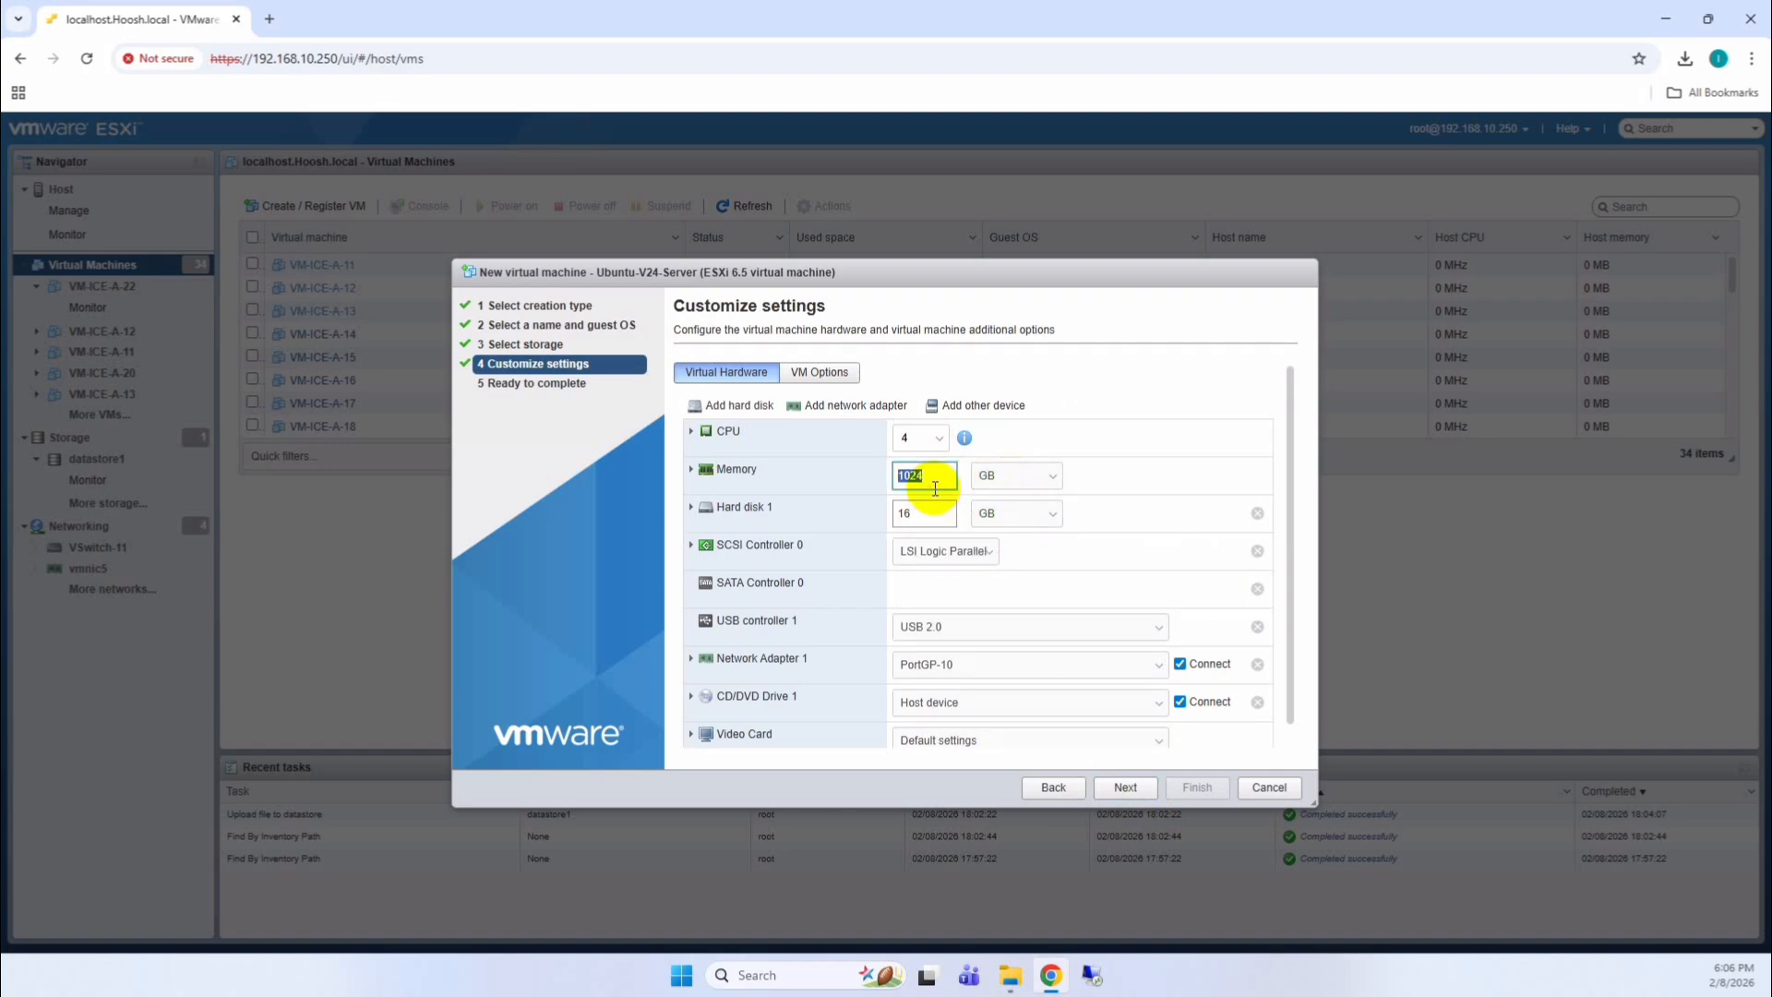
{"action": "type", "text": "16"}
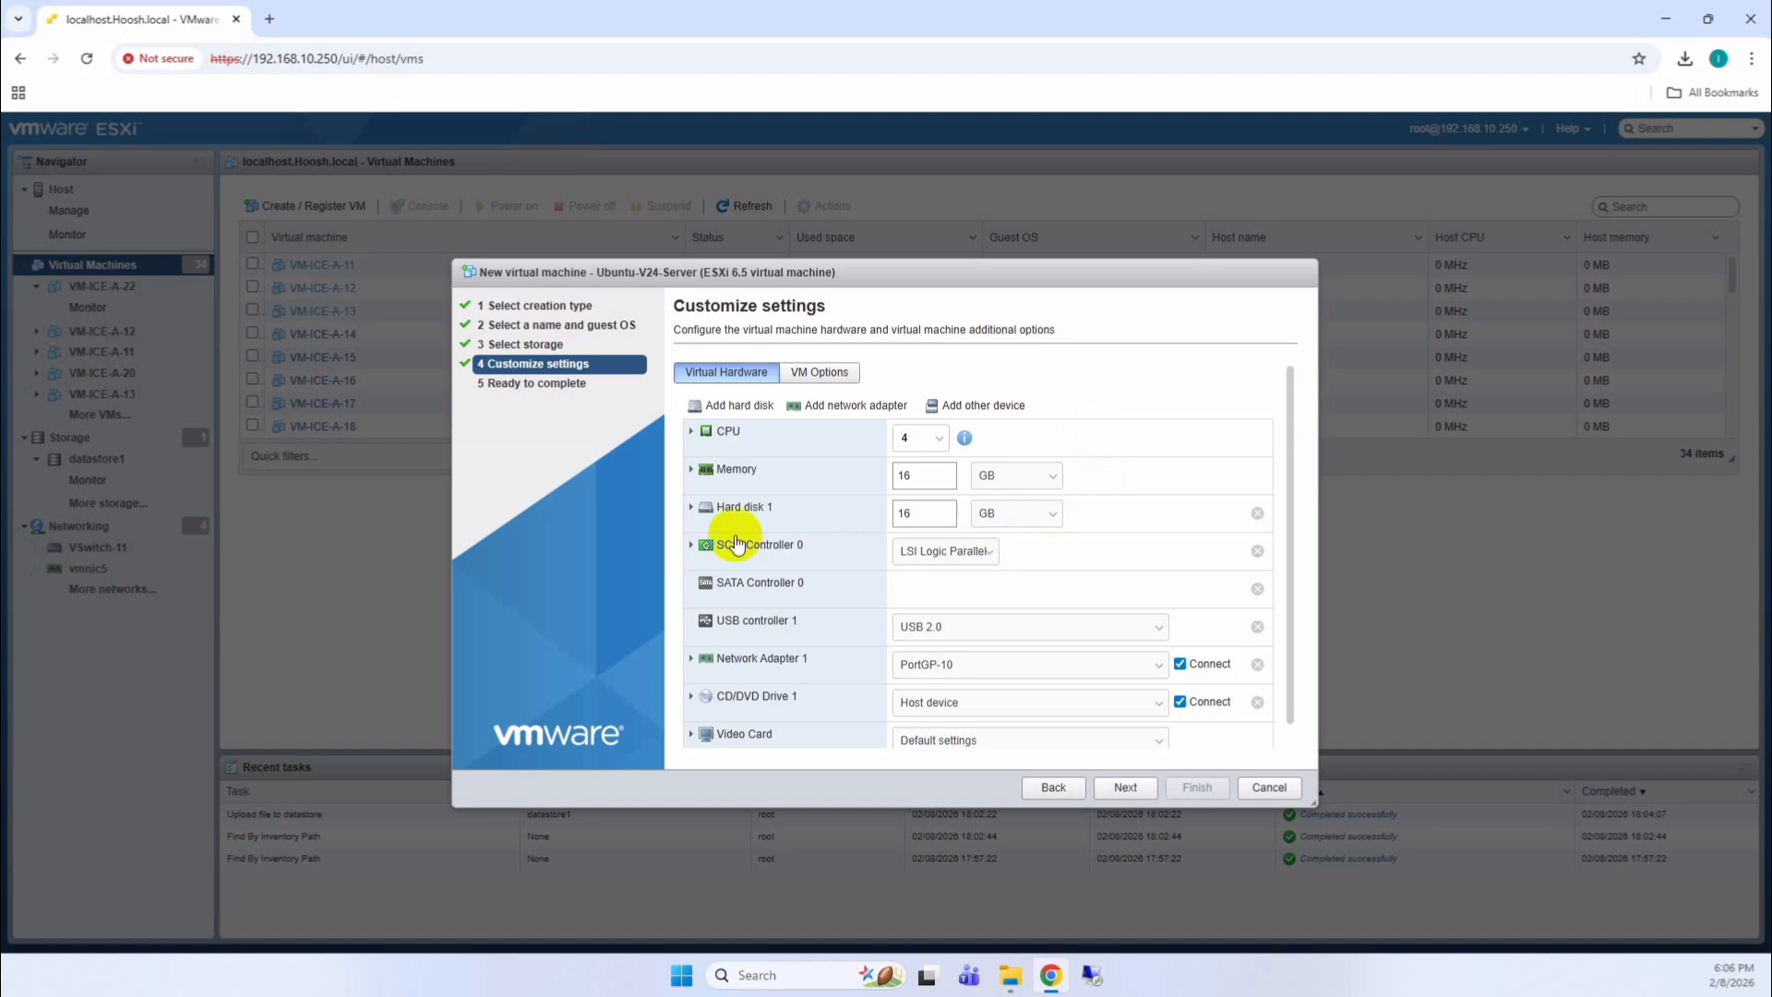
Set the virtual machine's hard disk to 25 GB and connect Network Adapter 1 to VM Network
{"action": "double_click", "coordinate": [929, 515]}
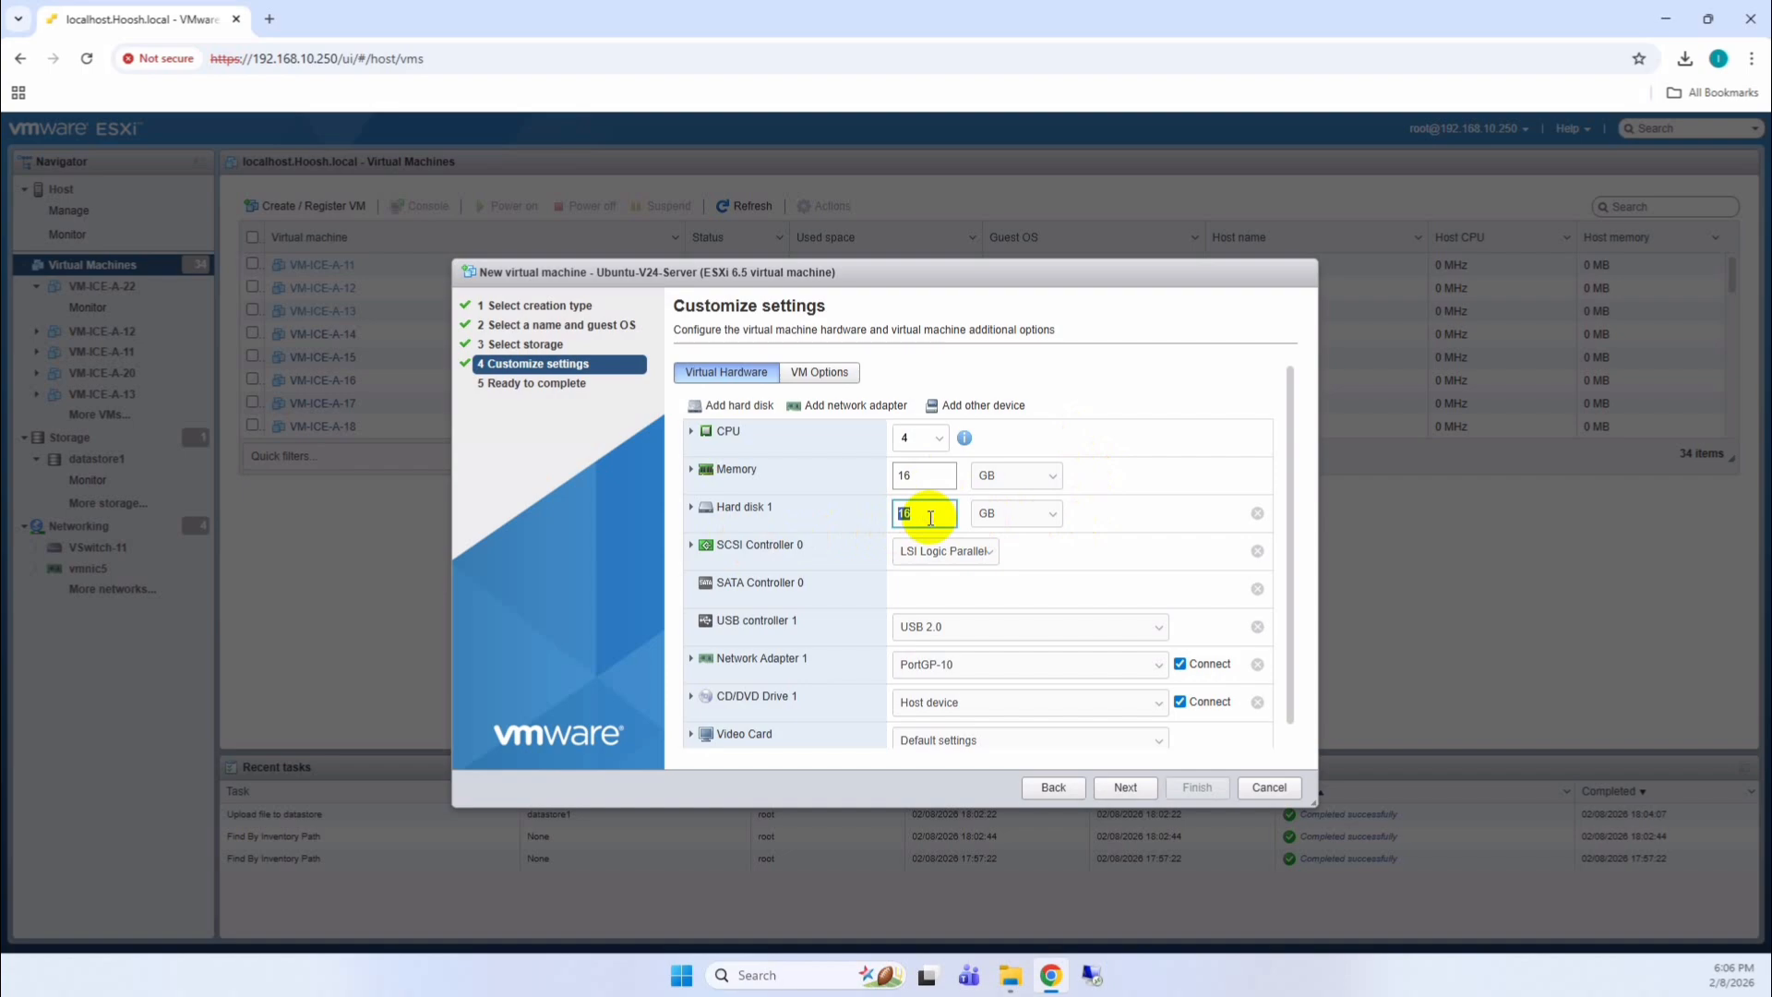
{"action": "type", "text": "25"}
{"action": "scroll", "coordinate": [1100, 587], "scroll_direction": "down", "scroll_amount": 1}
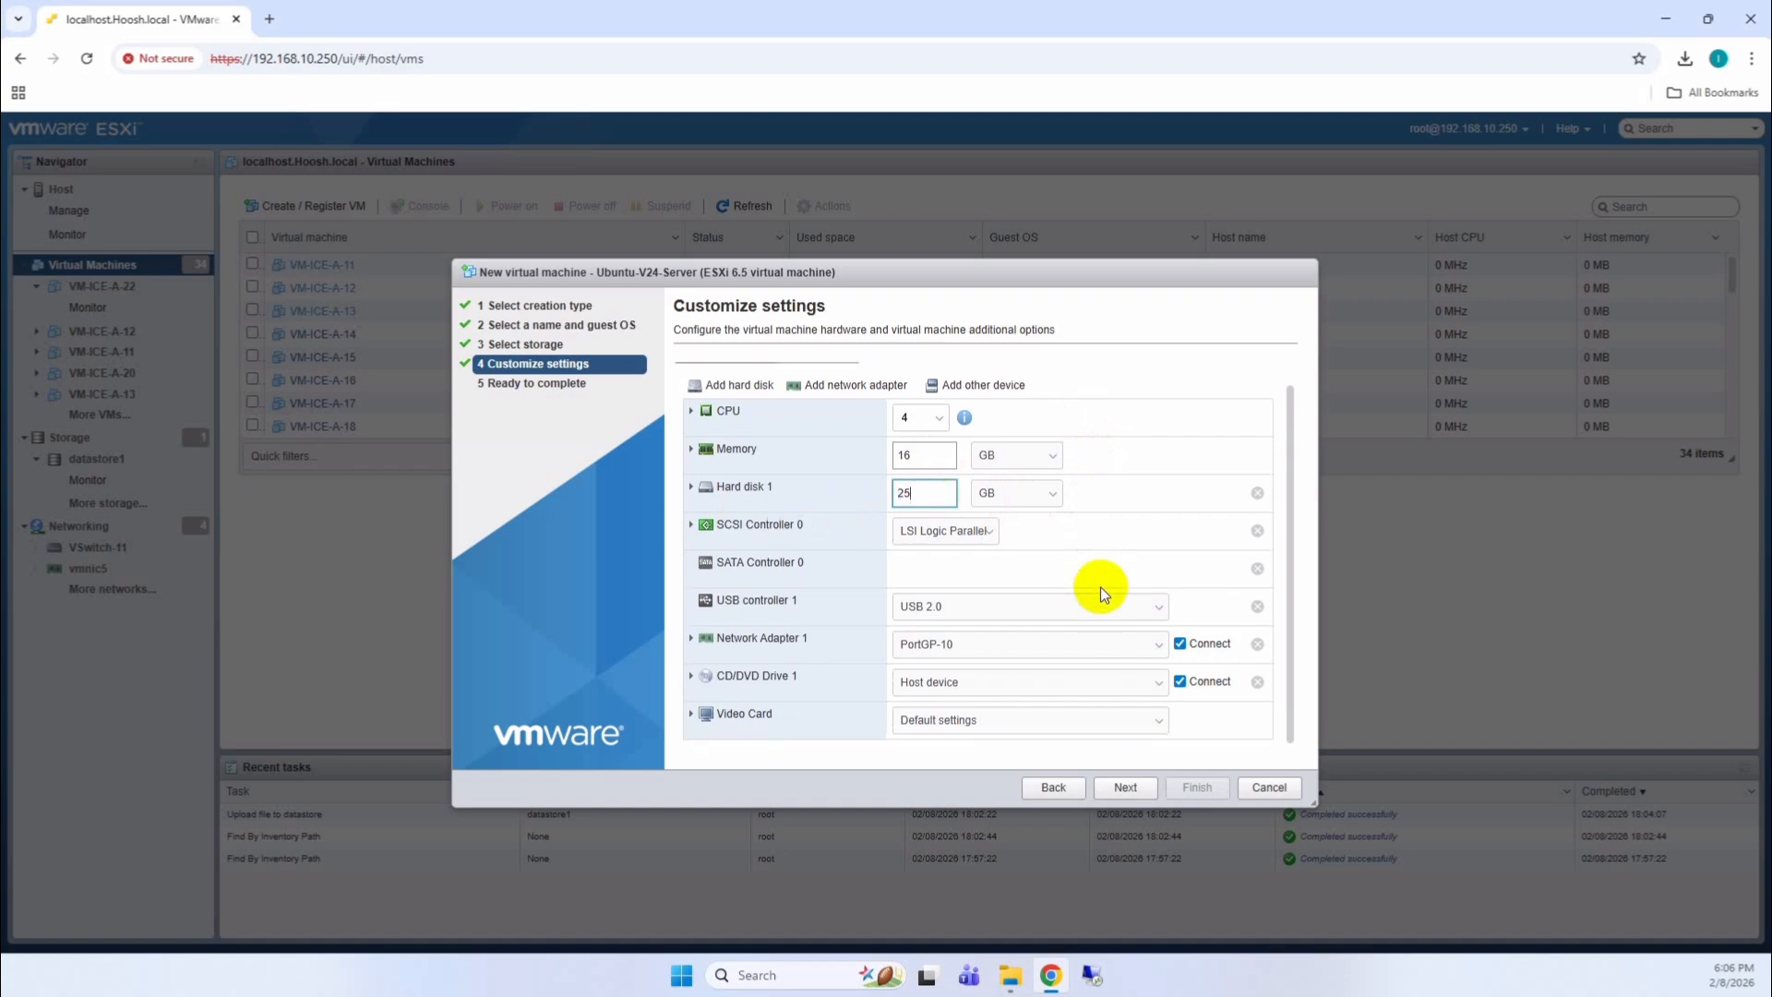
{"action": "left_click", "coordinate": [964, 654]}
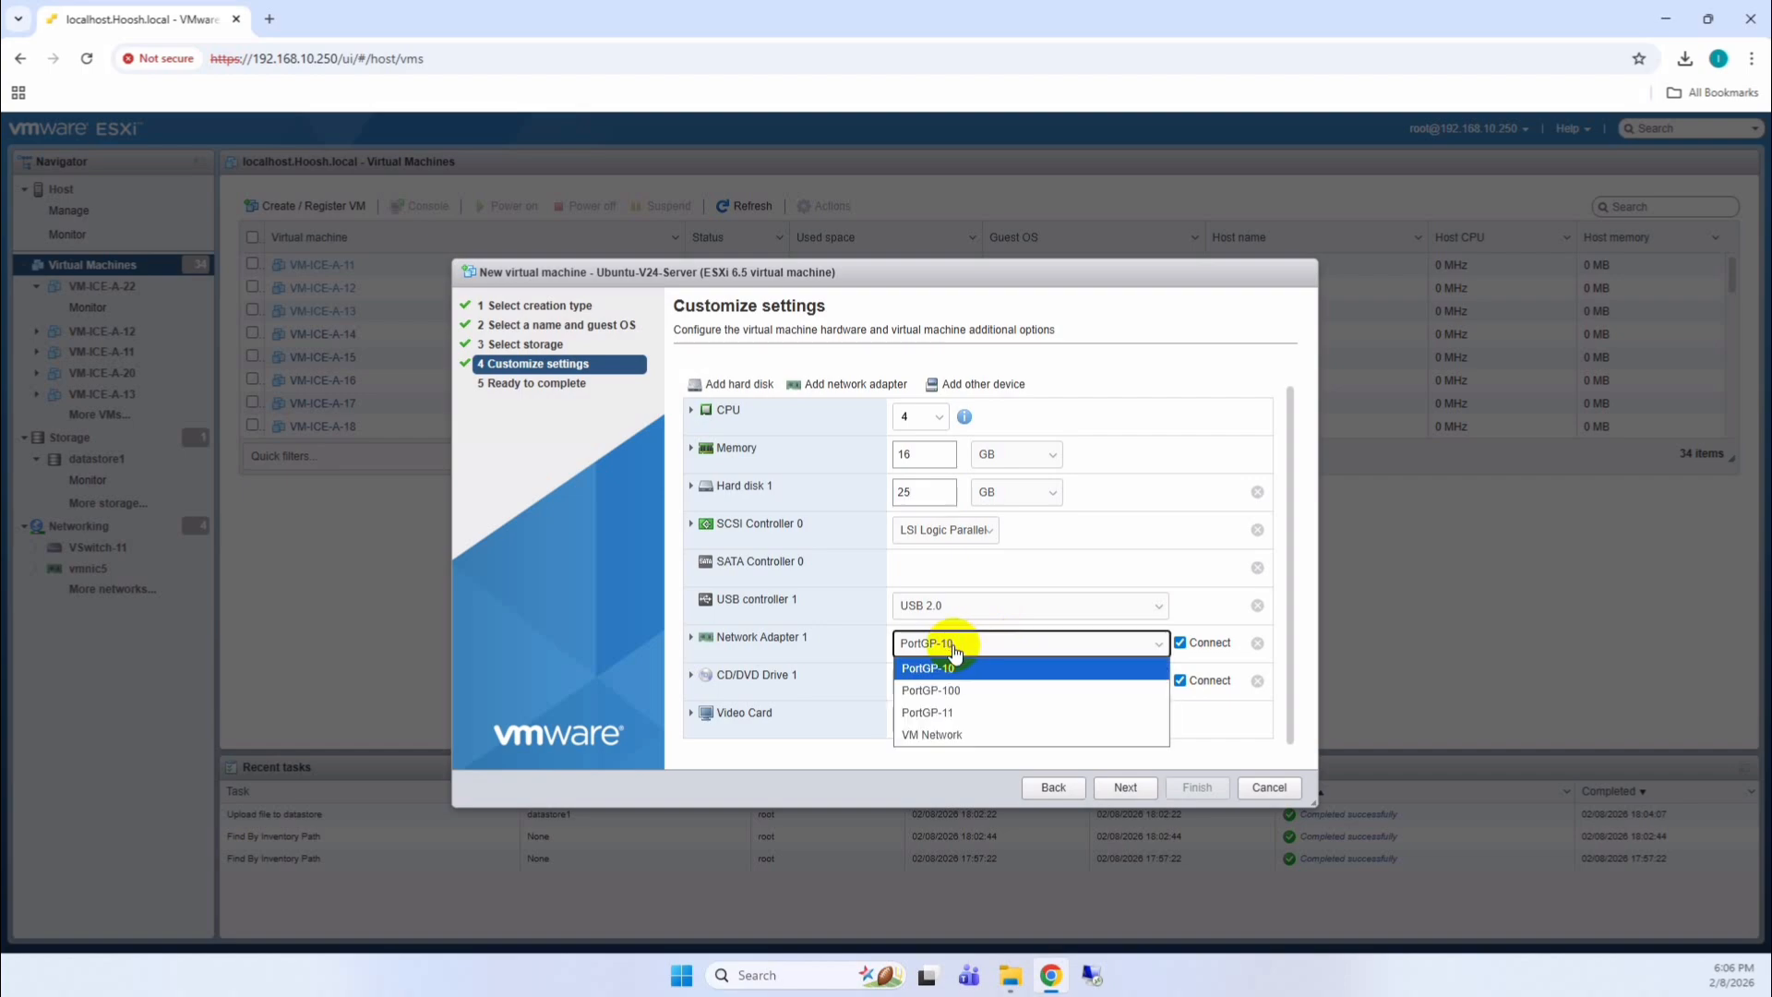
{"action": "left_click", "coordinate": [970, 735]}
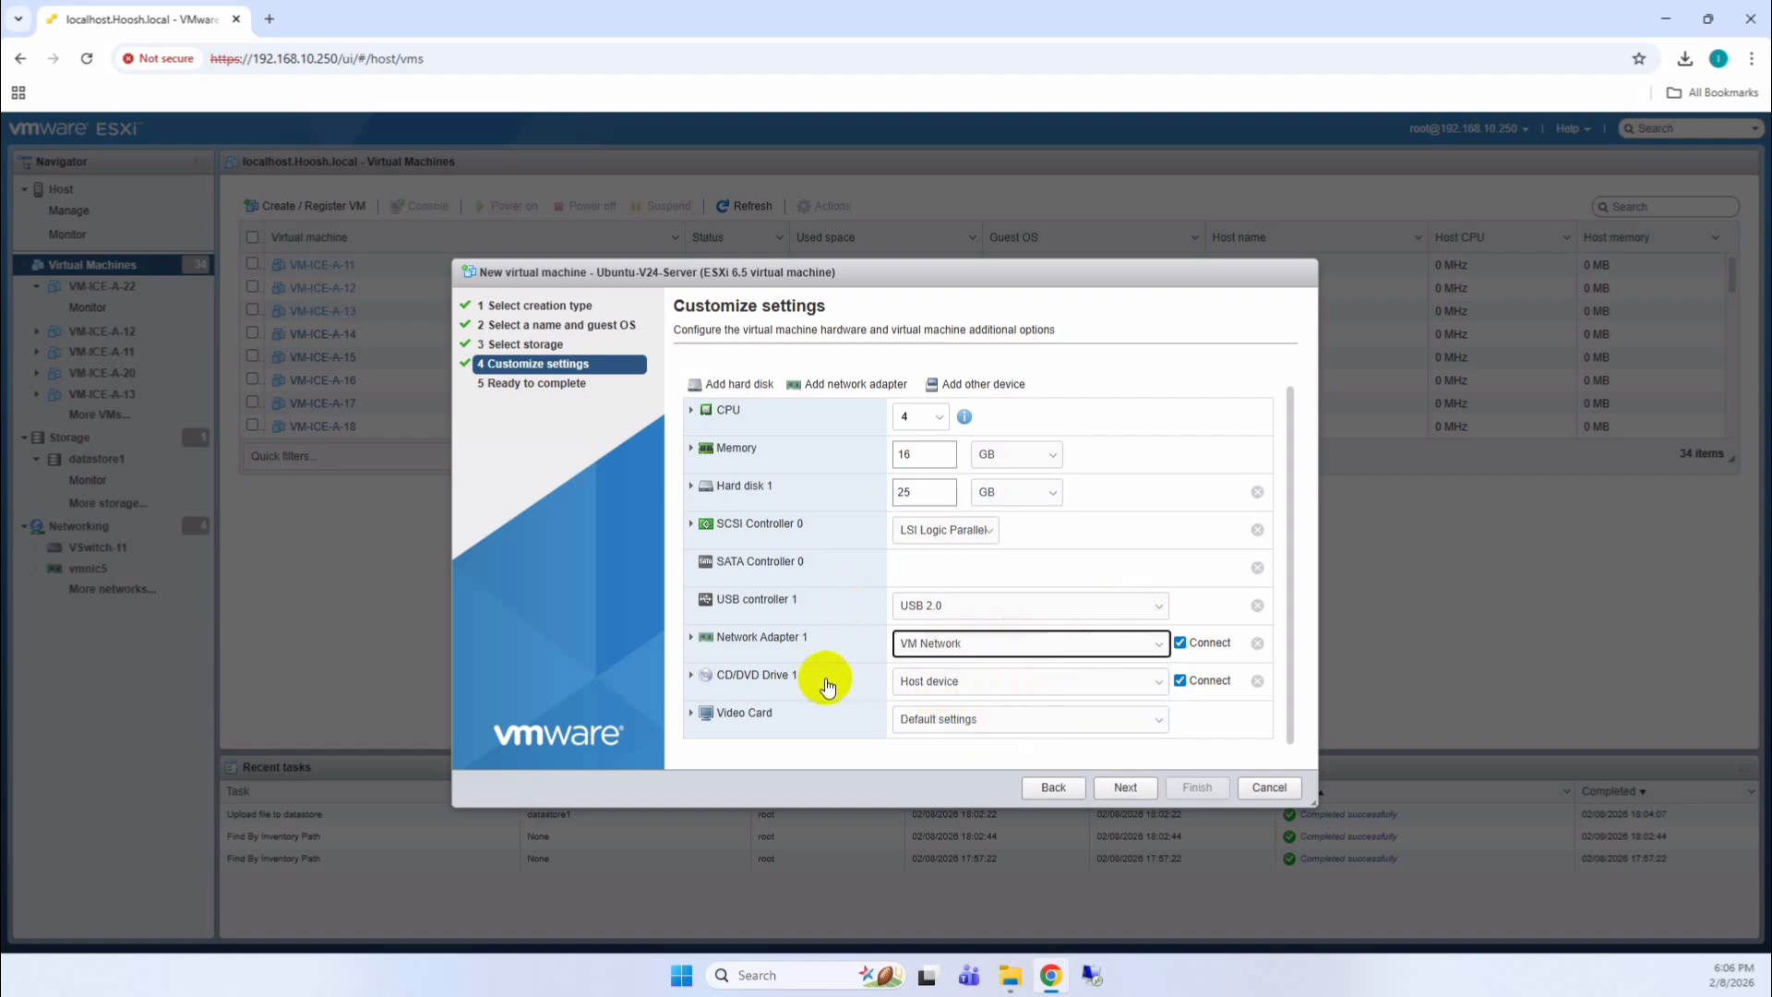
Attach ubuntu-24.04.3-live-server-amd64.iso from the ISO-REPO folder on datastore1 to CD/DVD Drive 1 as a datastore ISO file
{"action": "left_click", "coordinate": [1015, 687]}
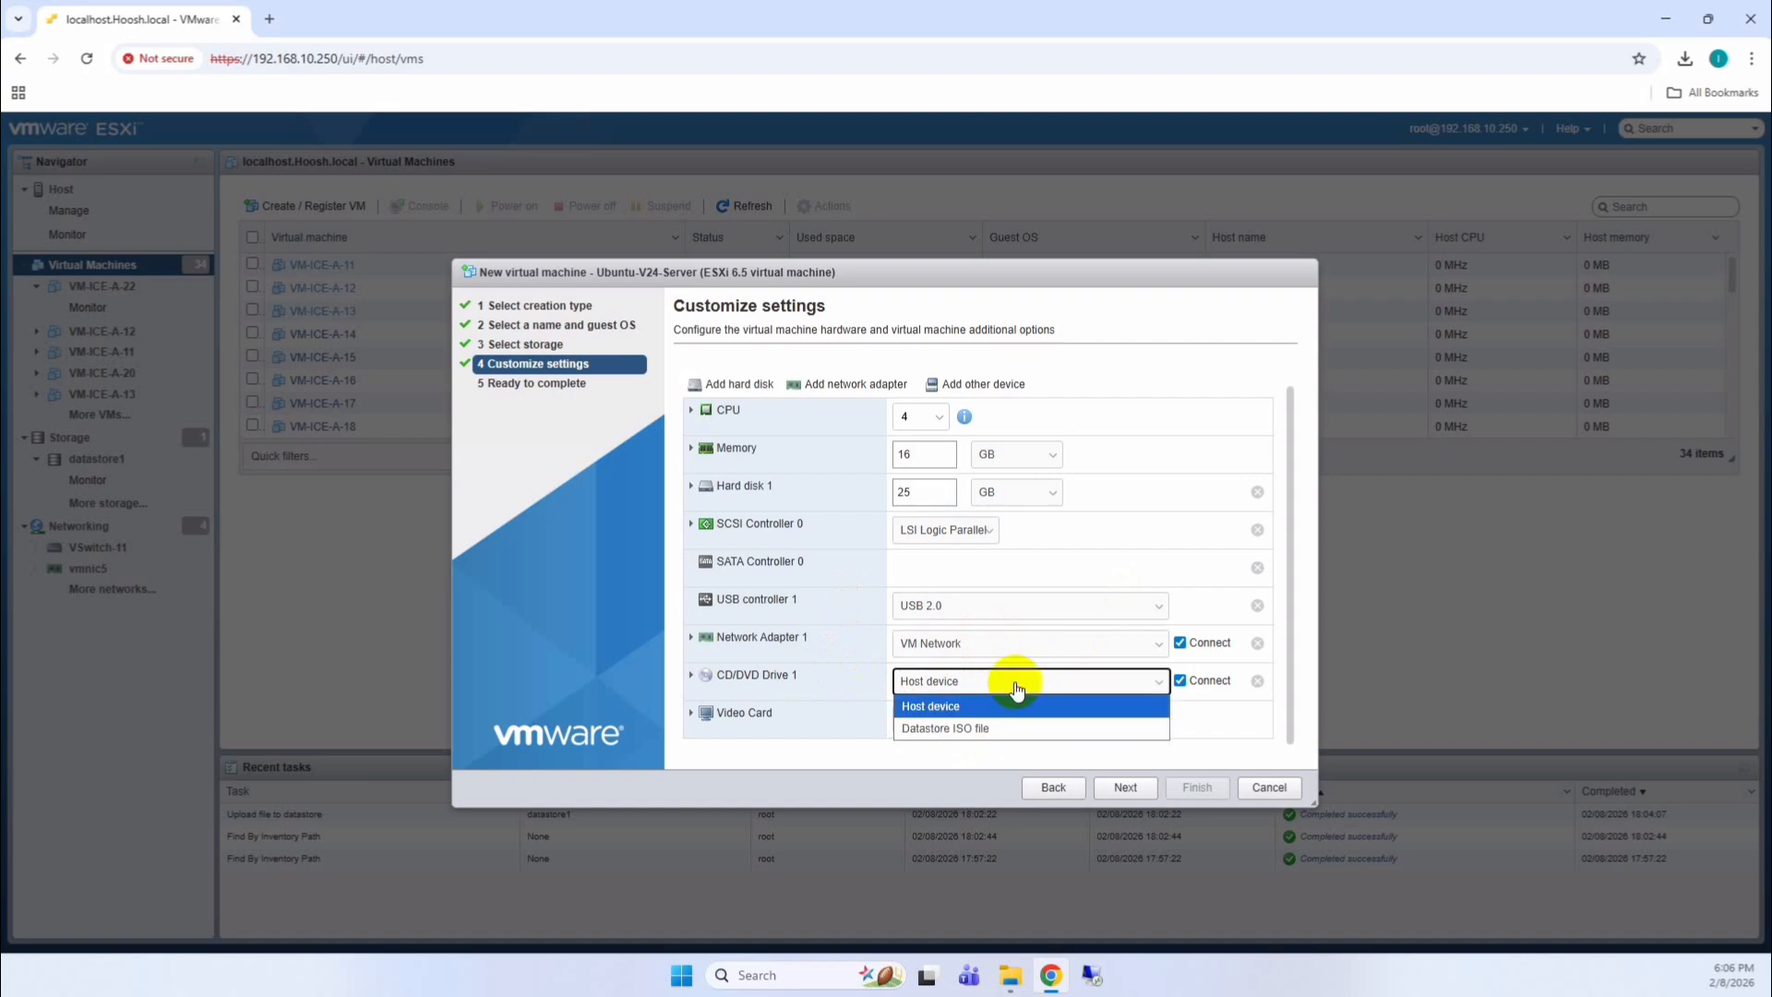
{"action": "left_click", "coordinate": [987, 729]}
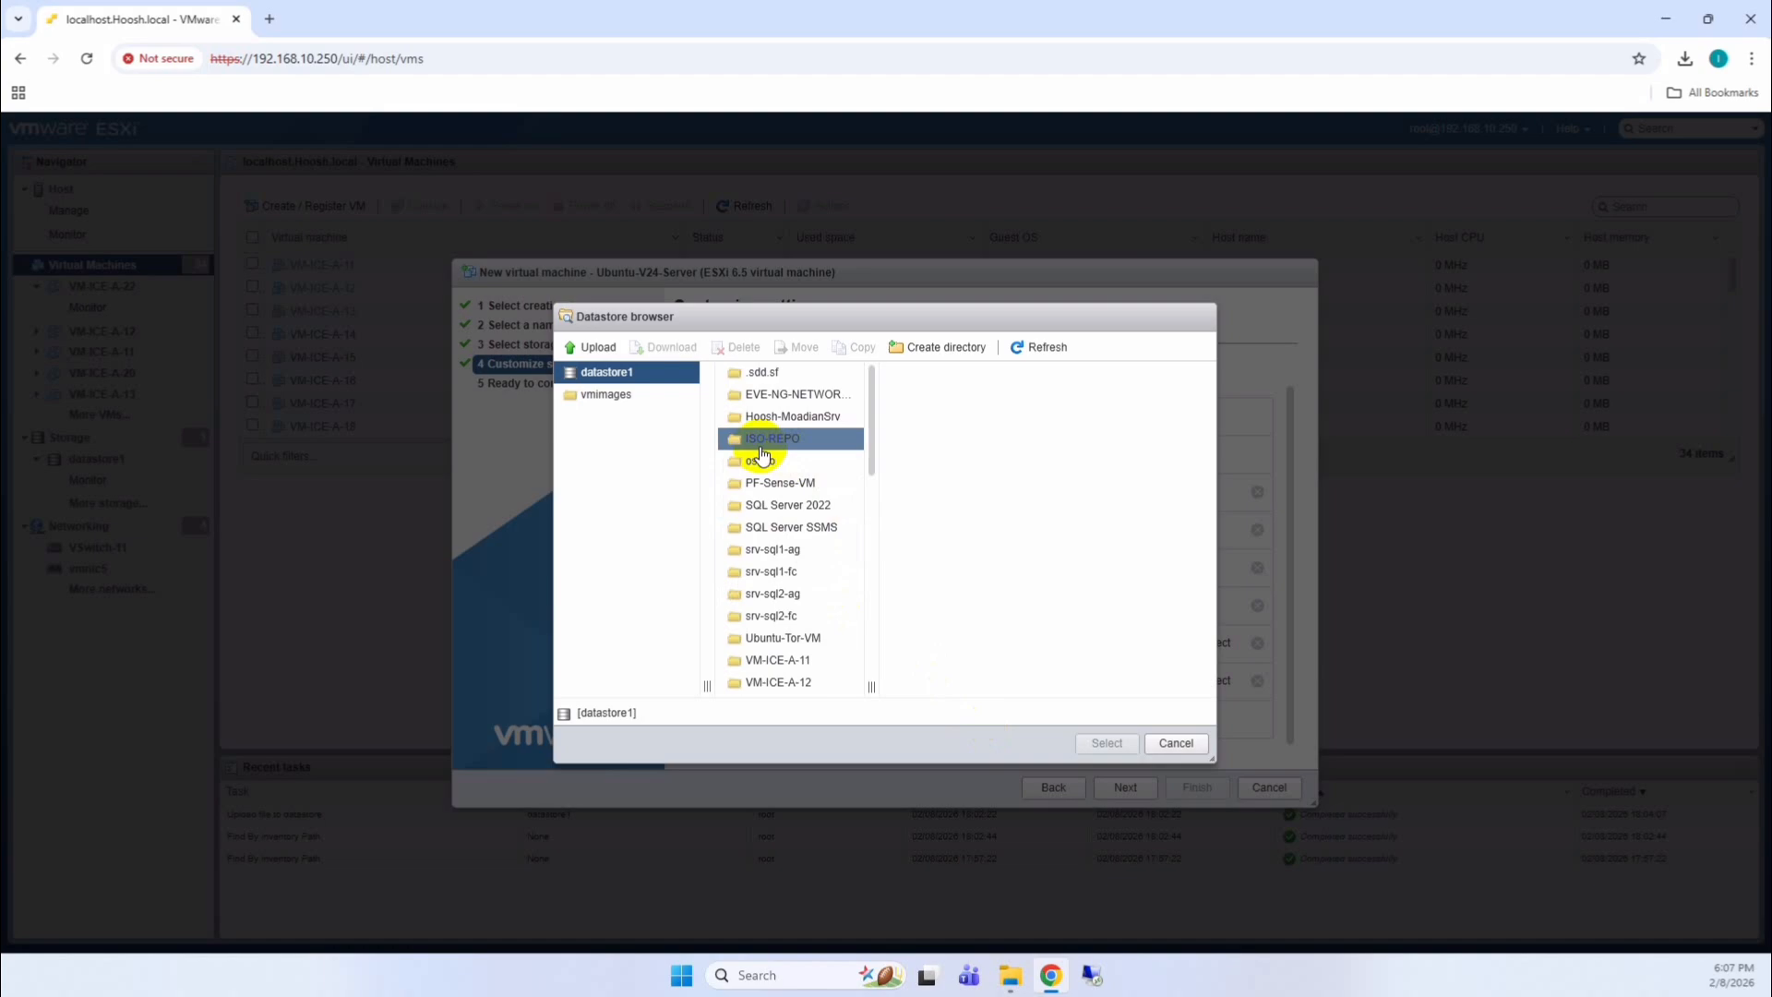
{"action": "left_click", "coordinate": [759, 443]}
{"action": "left_click", "coordinate": [926, 377]}
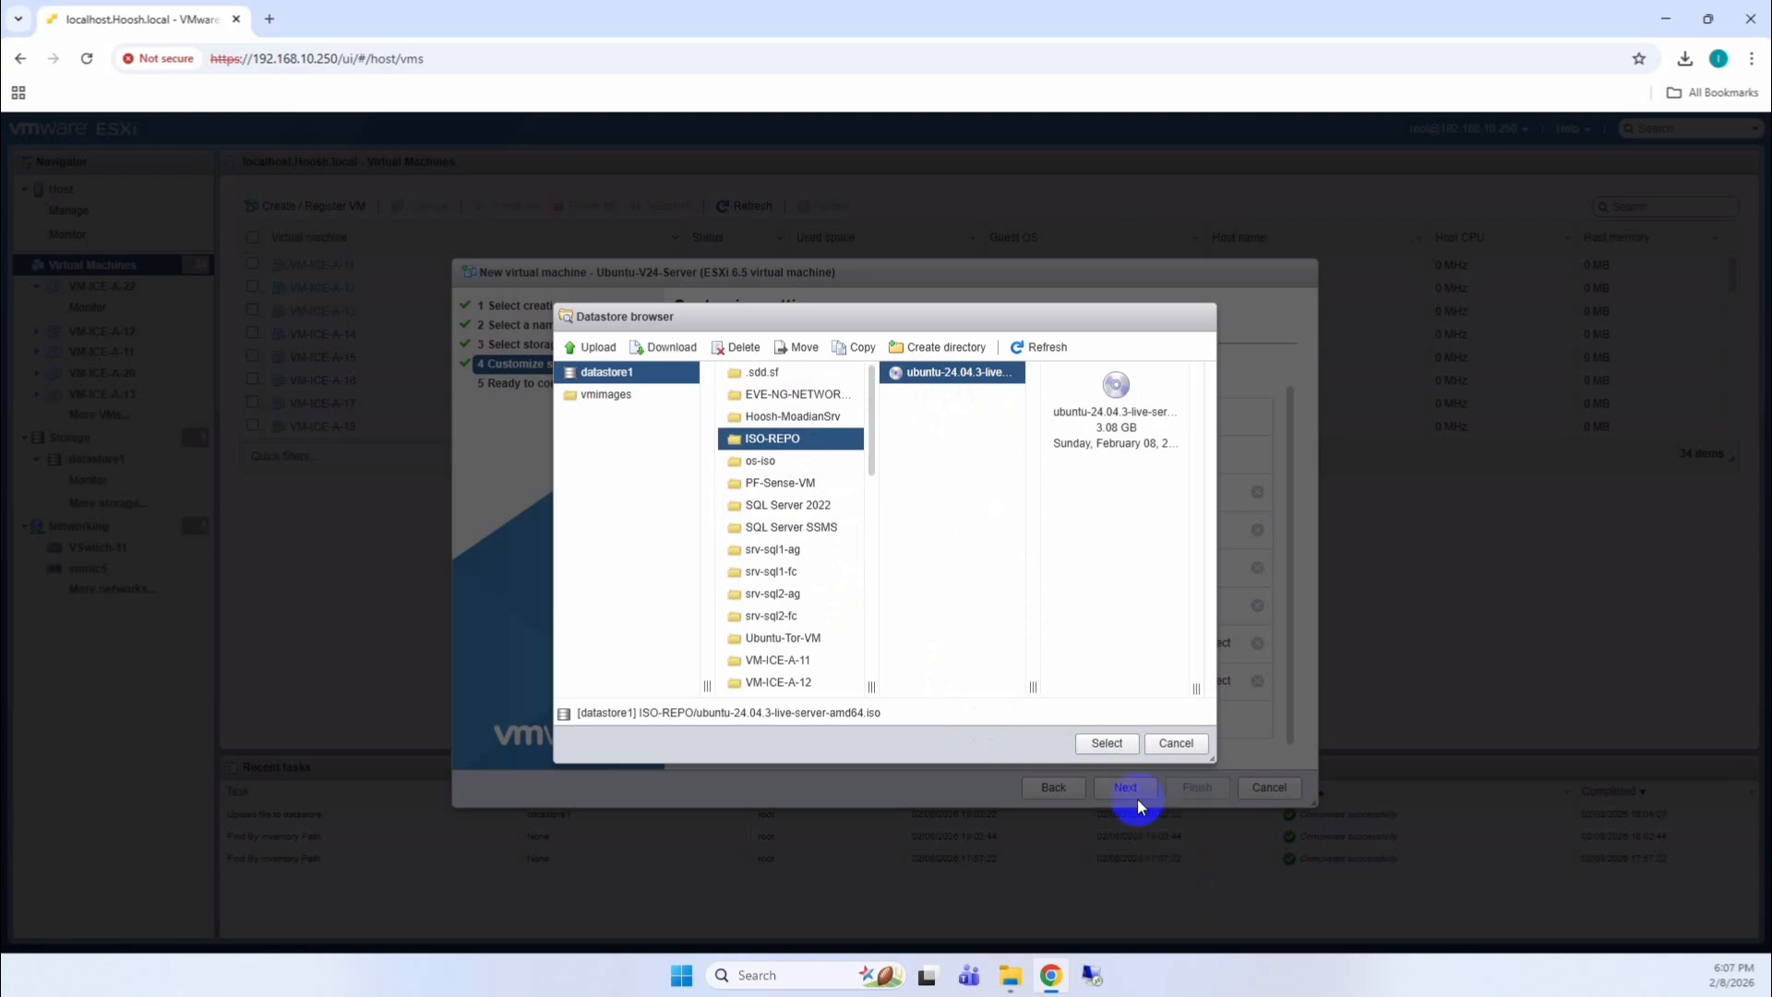
{"action": "left_click", "coordinate": [1115, 744]}
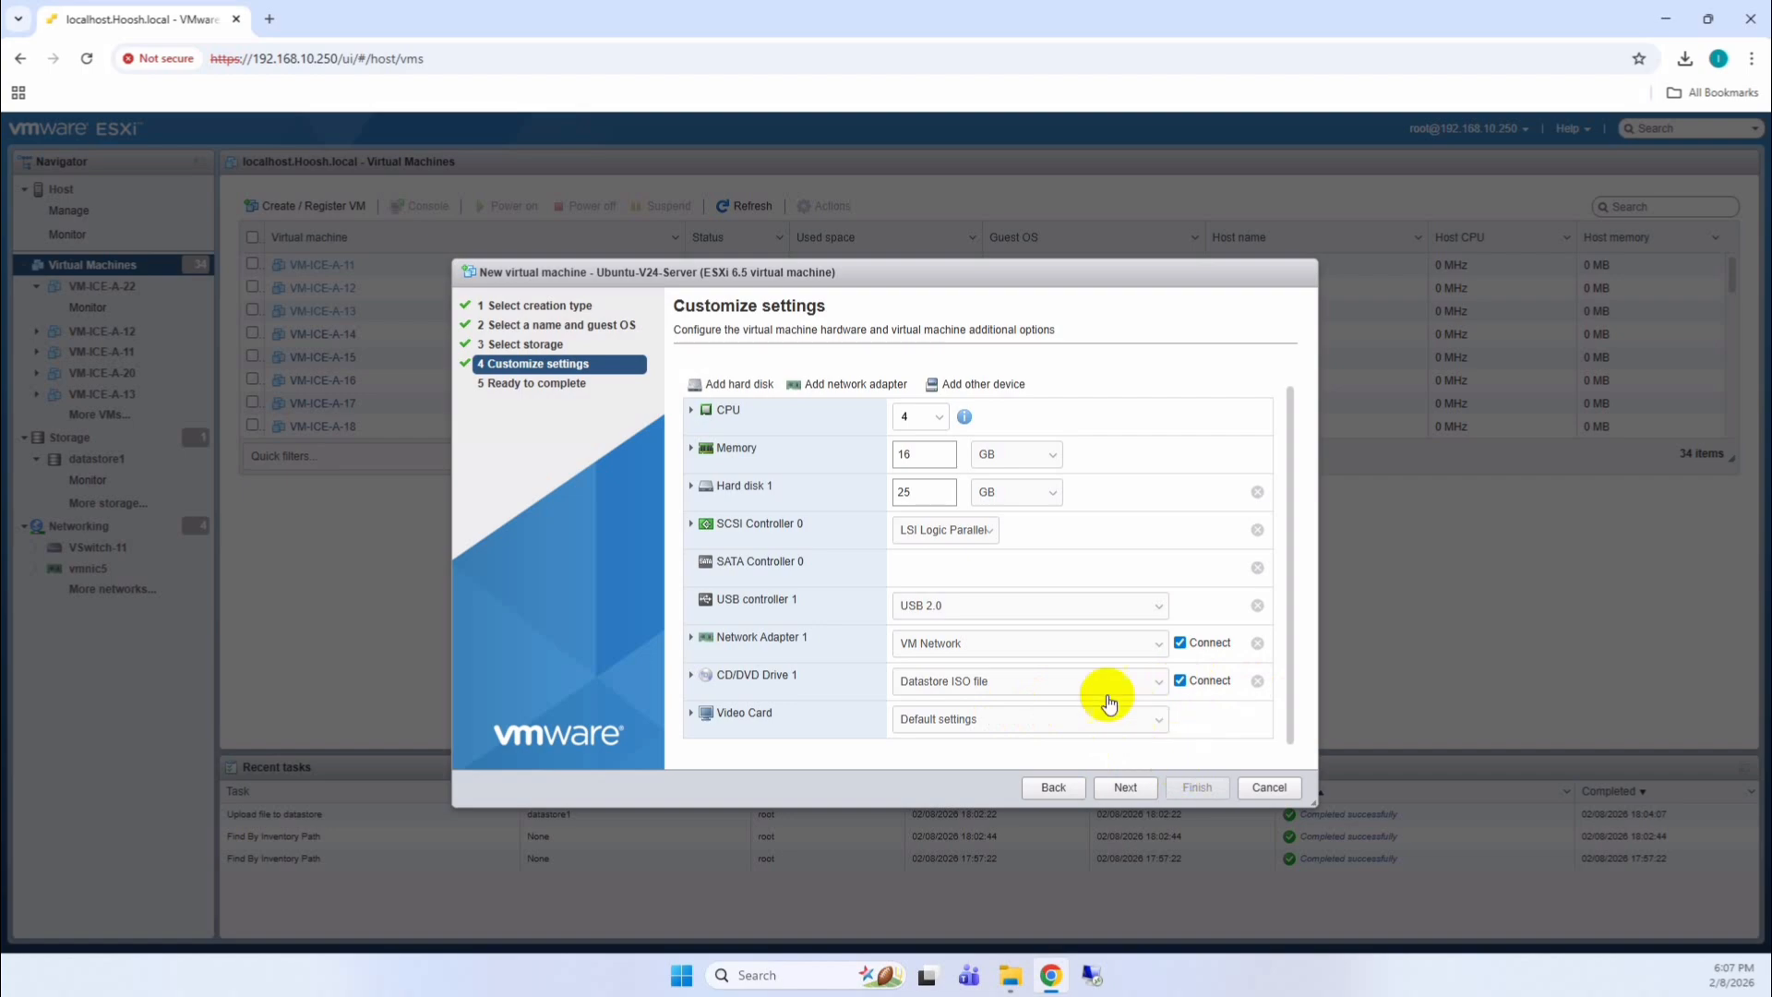
Review the virtual machine's options, hardware settings and configuration summary, and finish creating it
{"action": "scroll", "coordinate": [1054, 665], "scroll_direction": "up", "scroll_amount": 1}
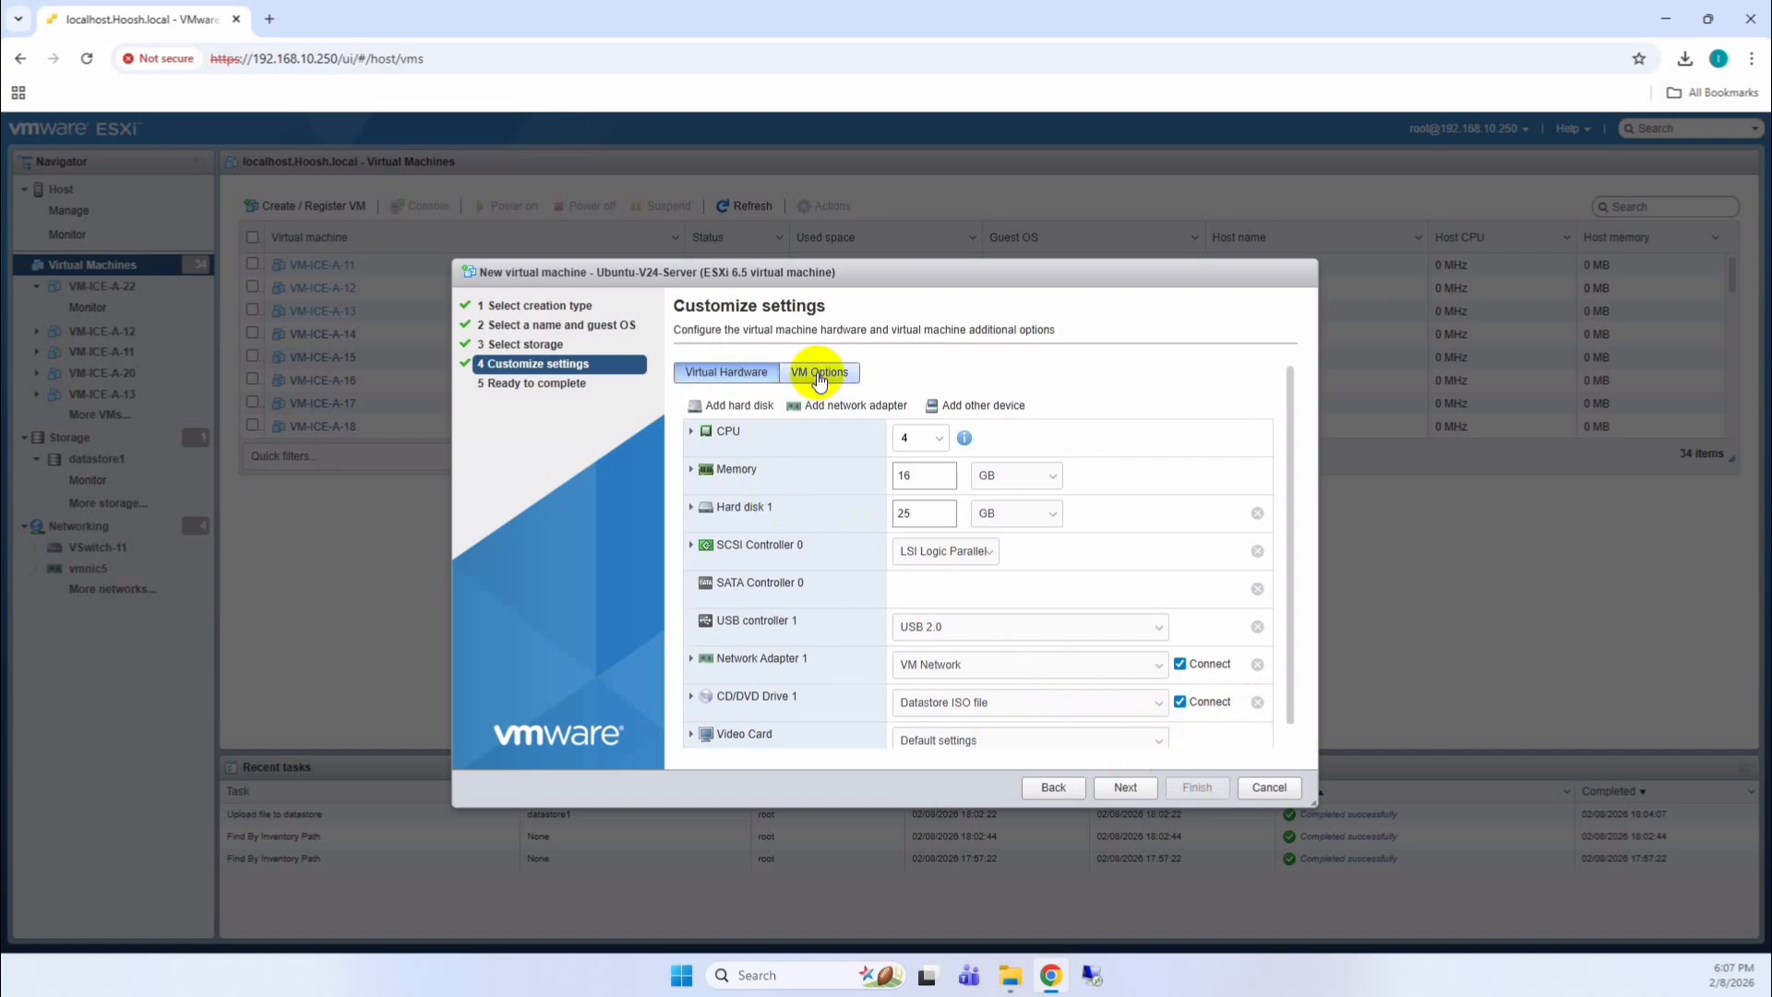
{"action": "left_click", "coordinate": [816, 371]}
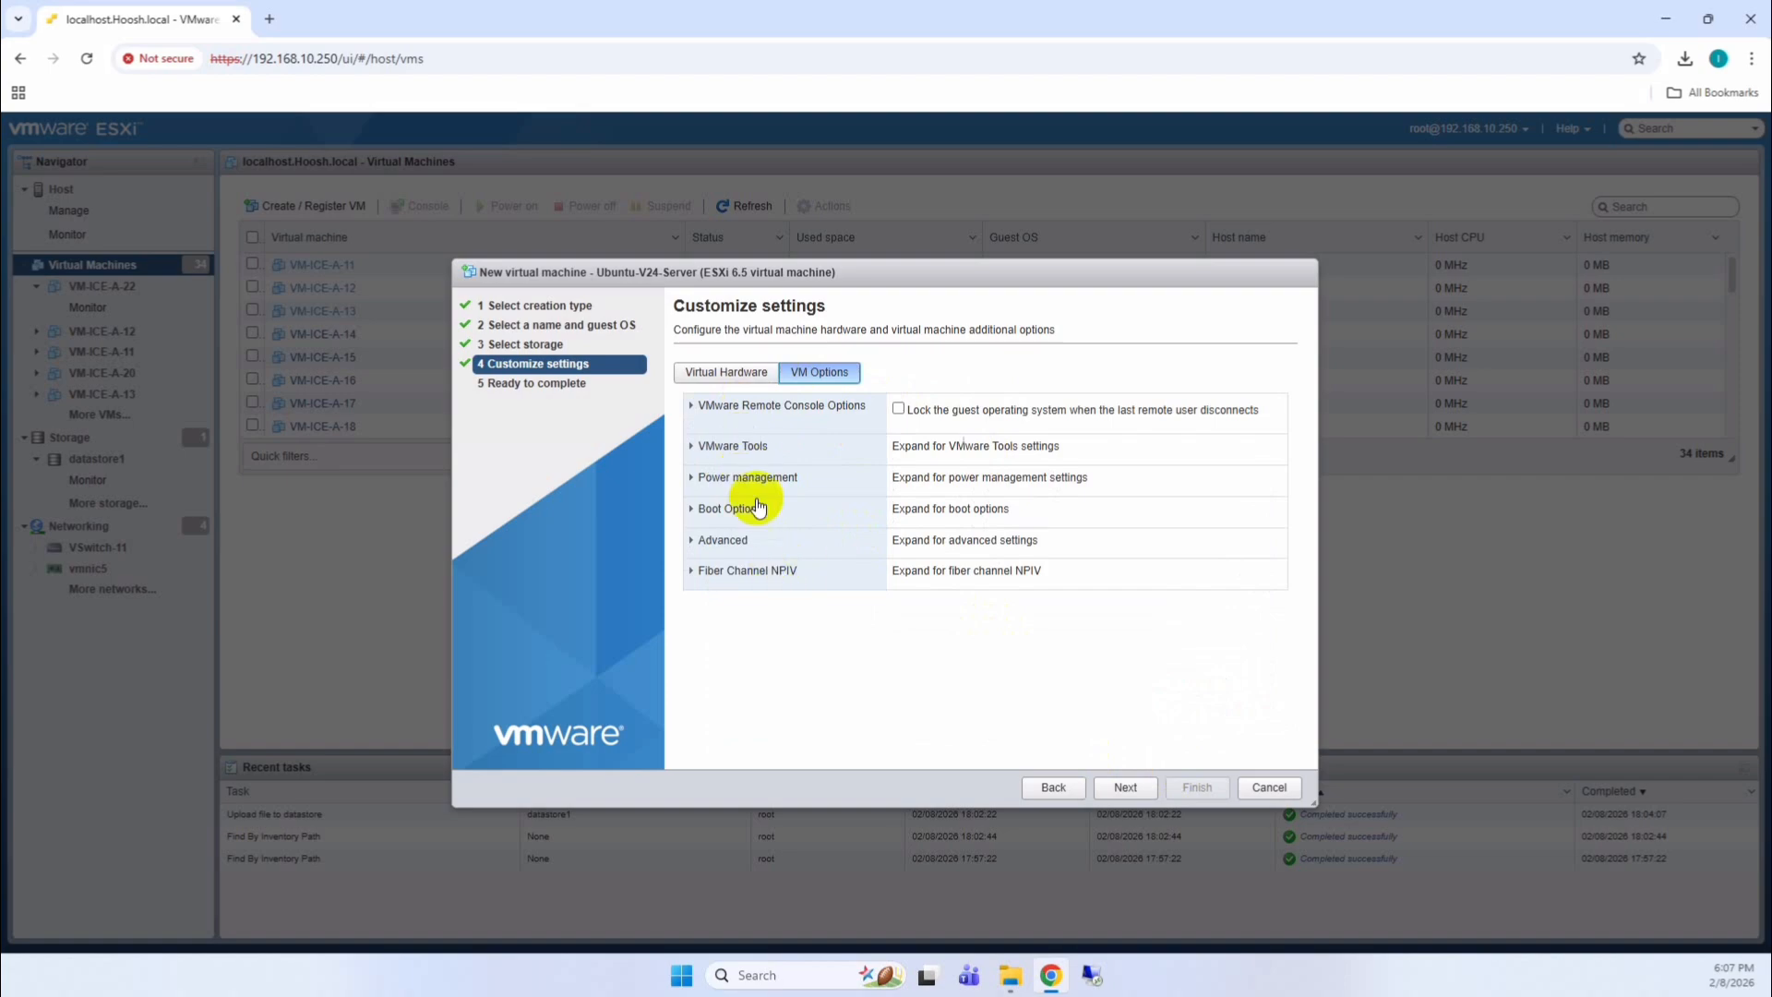
{"action": "left_click", "coordinate": [727, 372]}
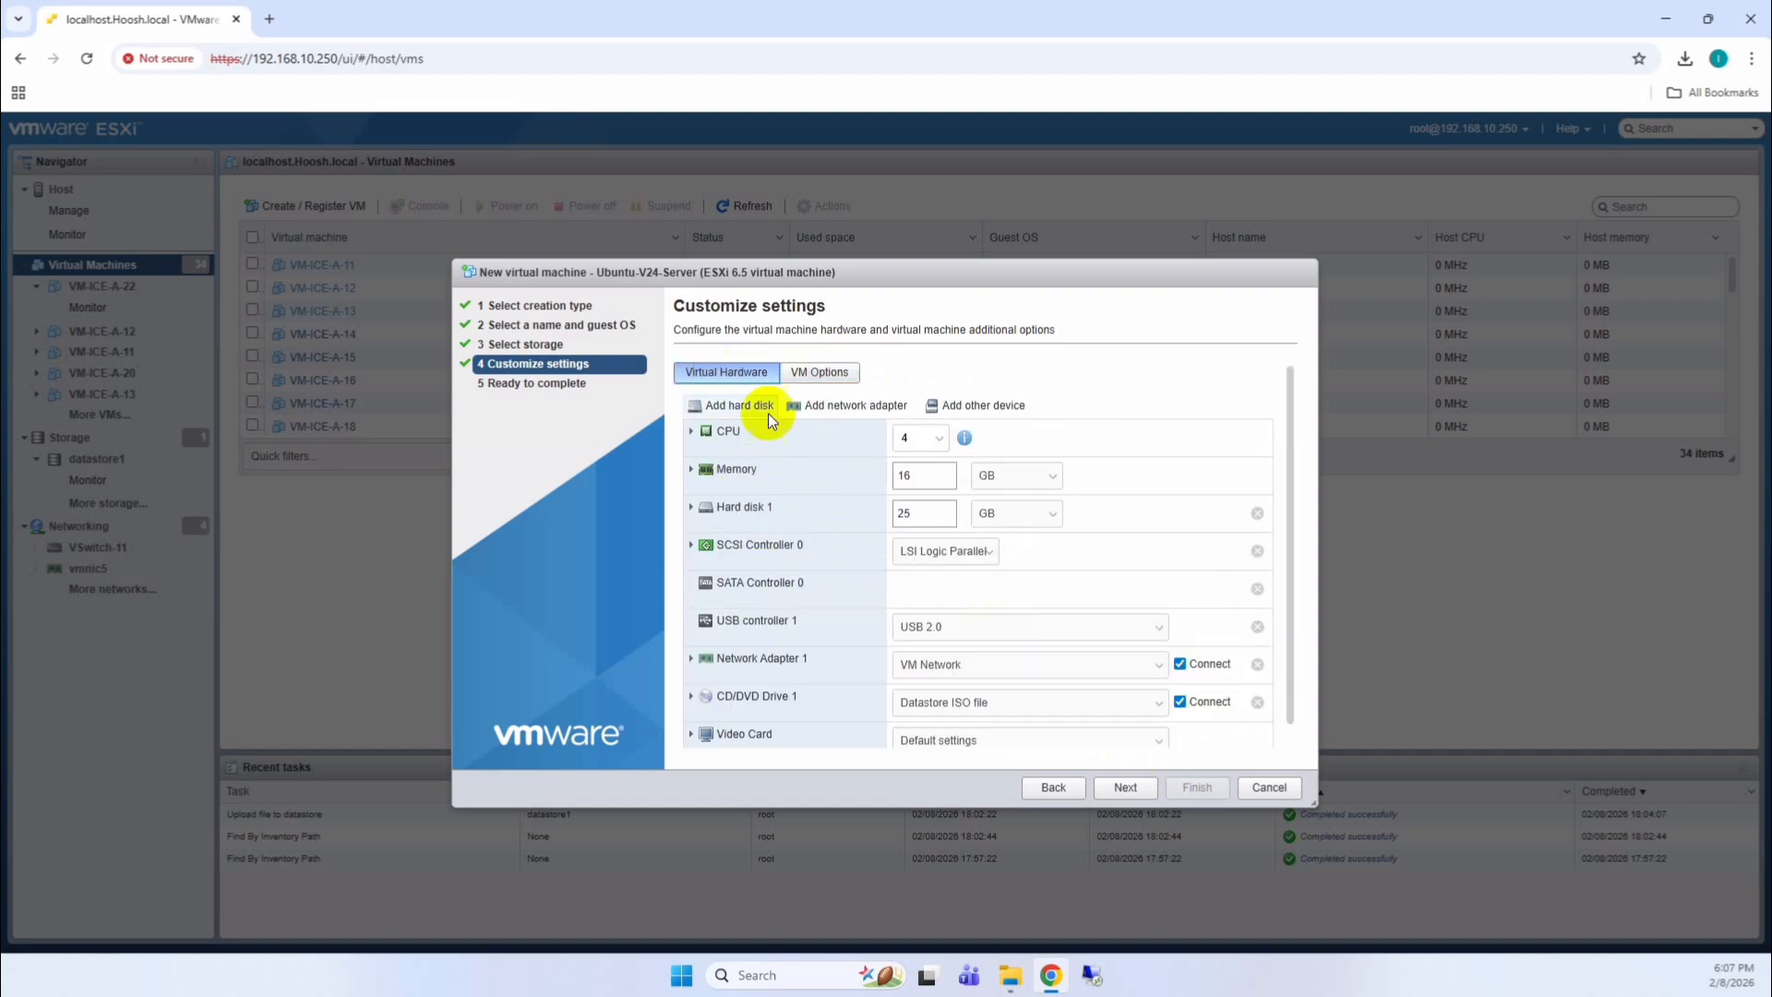
{"action": "scroll", "coordinate": [923, 531], "scroll_direction": "down", "scroll_amount": 1}
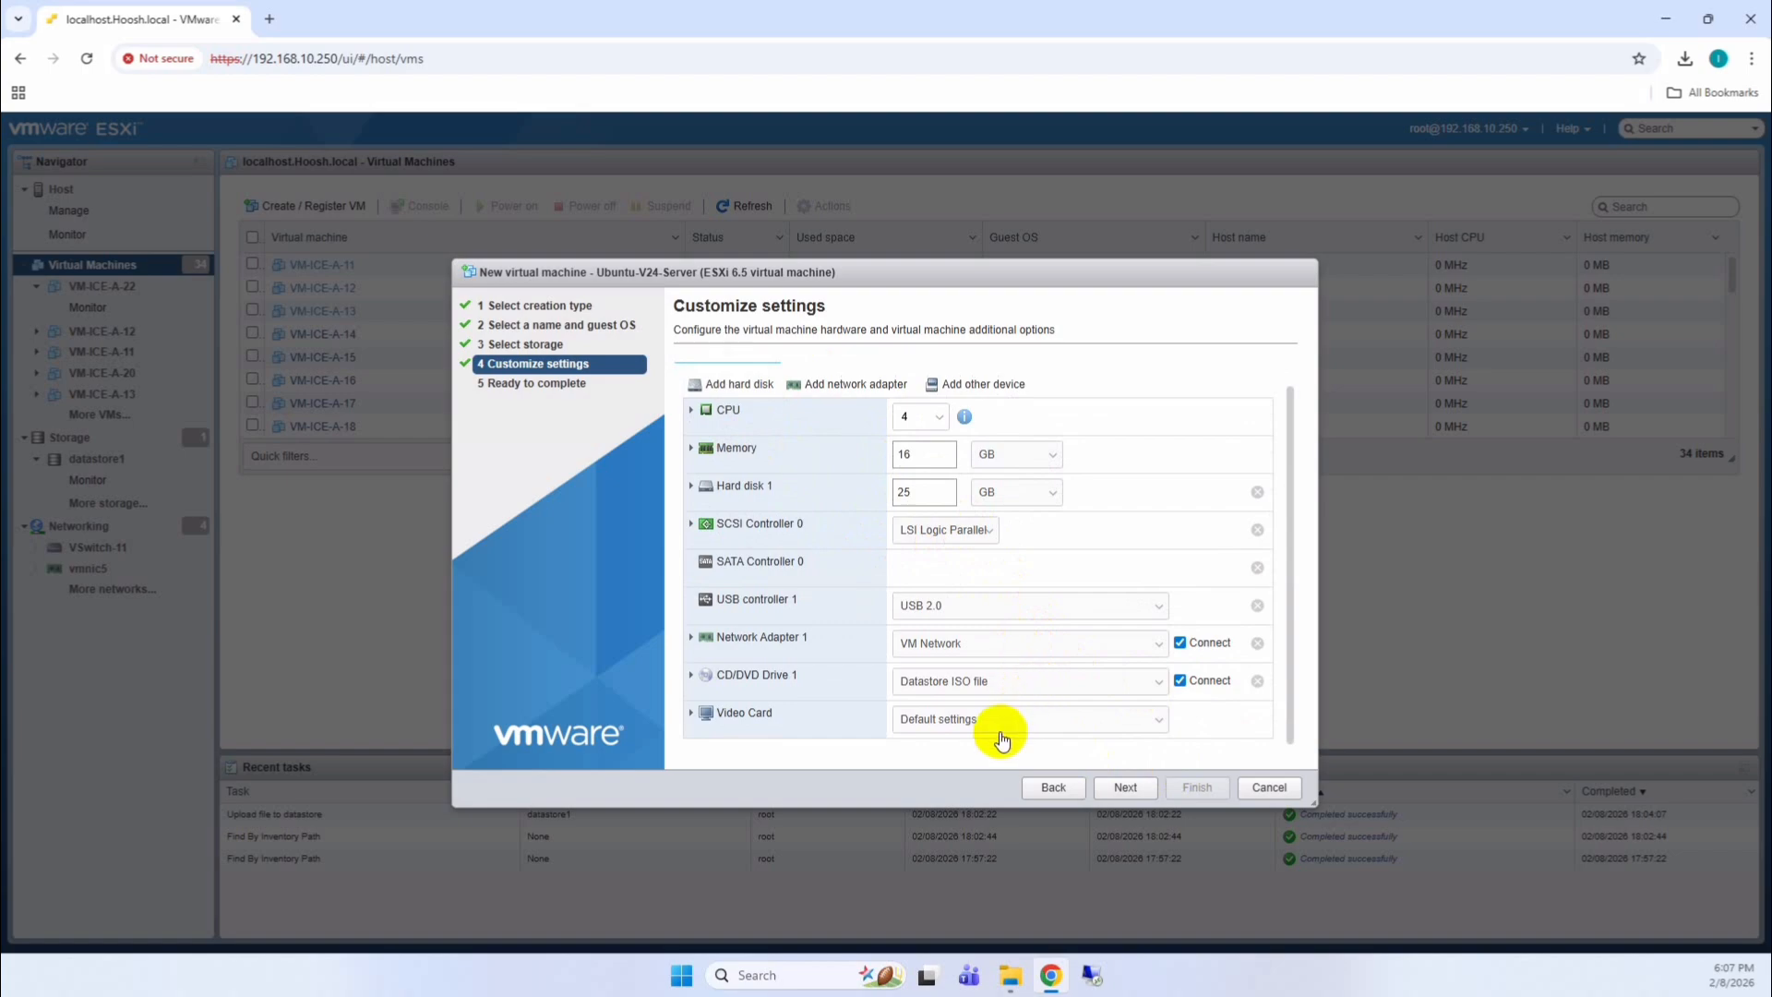
{"action": "left_click", "coordinate": [1127, 787]}
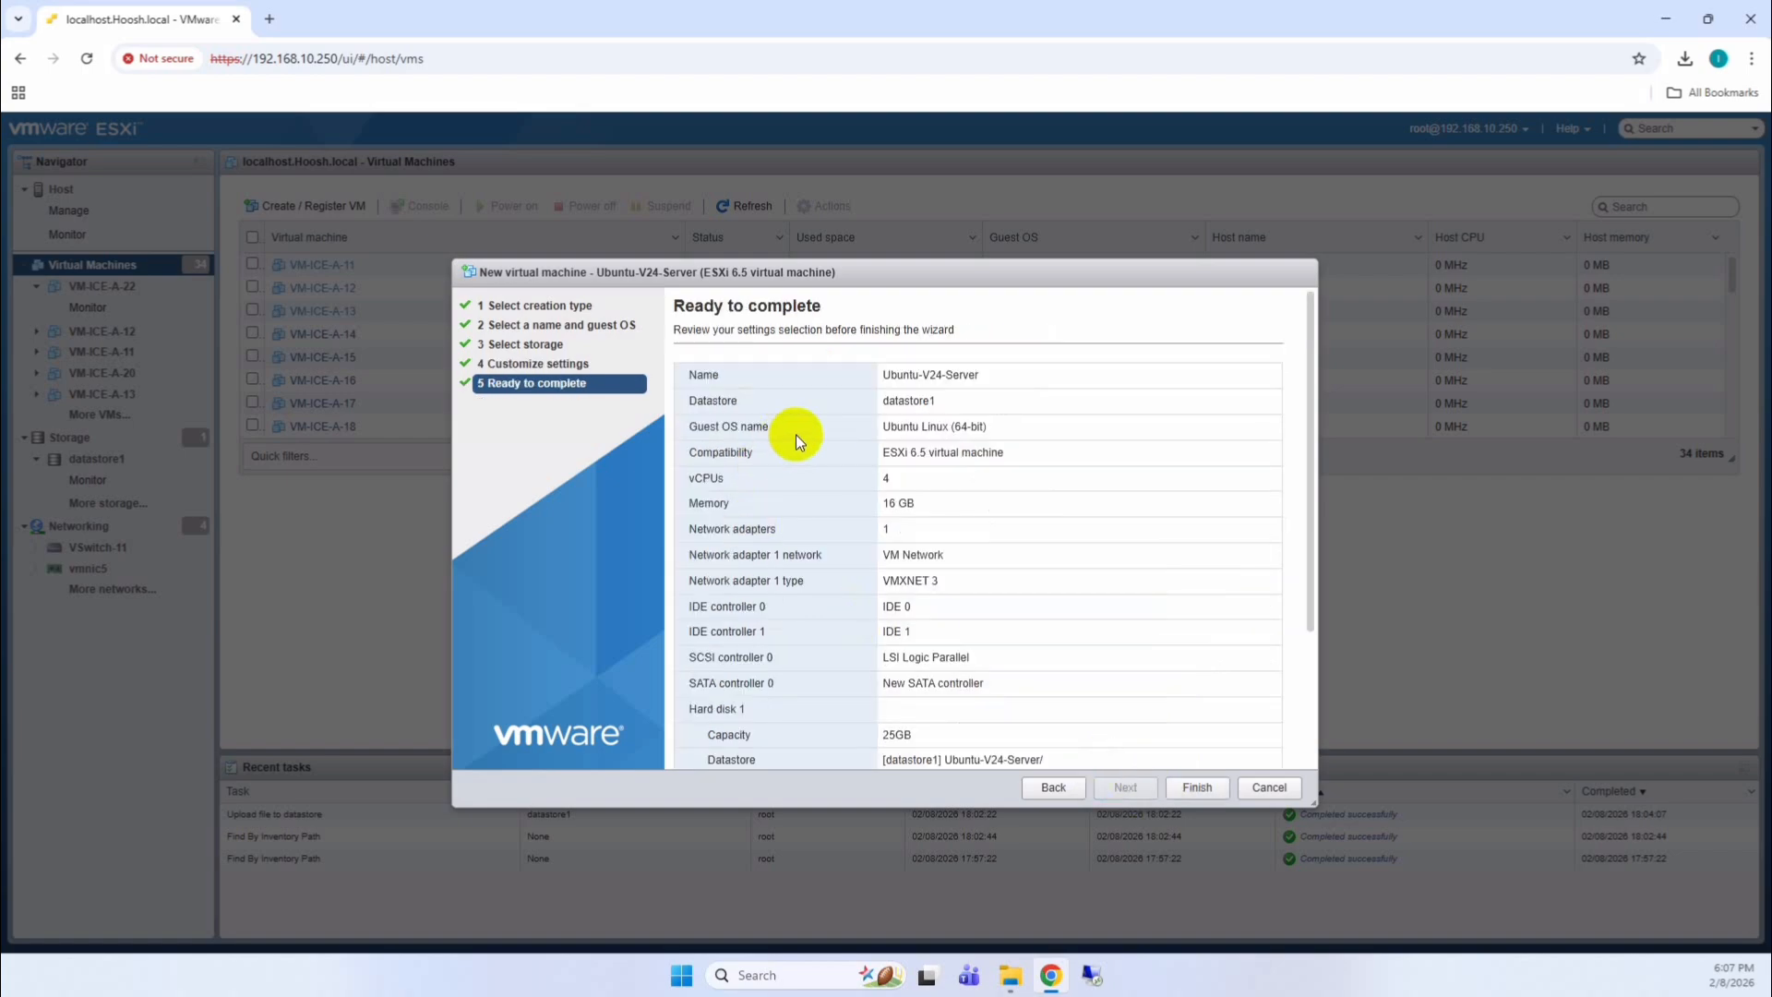
{"action": "scroll", "coordinate": [796, 435], "scroll_direction": "down", "scroll_amount": 3}
{"action": "scroll", "coordinate": [812, 554], "scroll_direction": "up", "scroll_amount": 3}
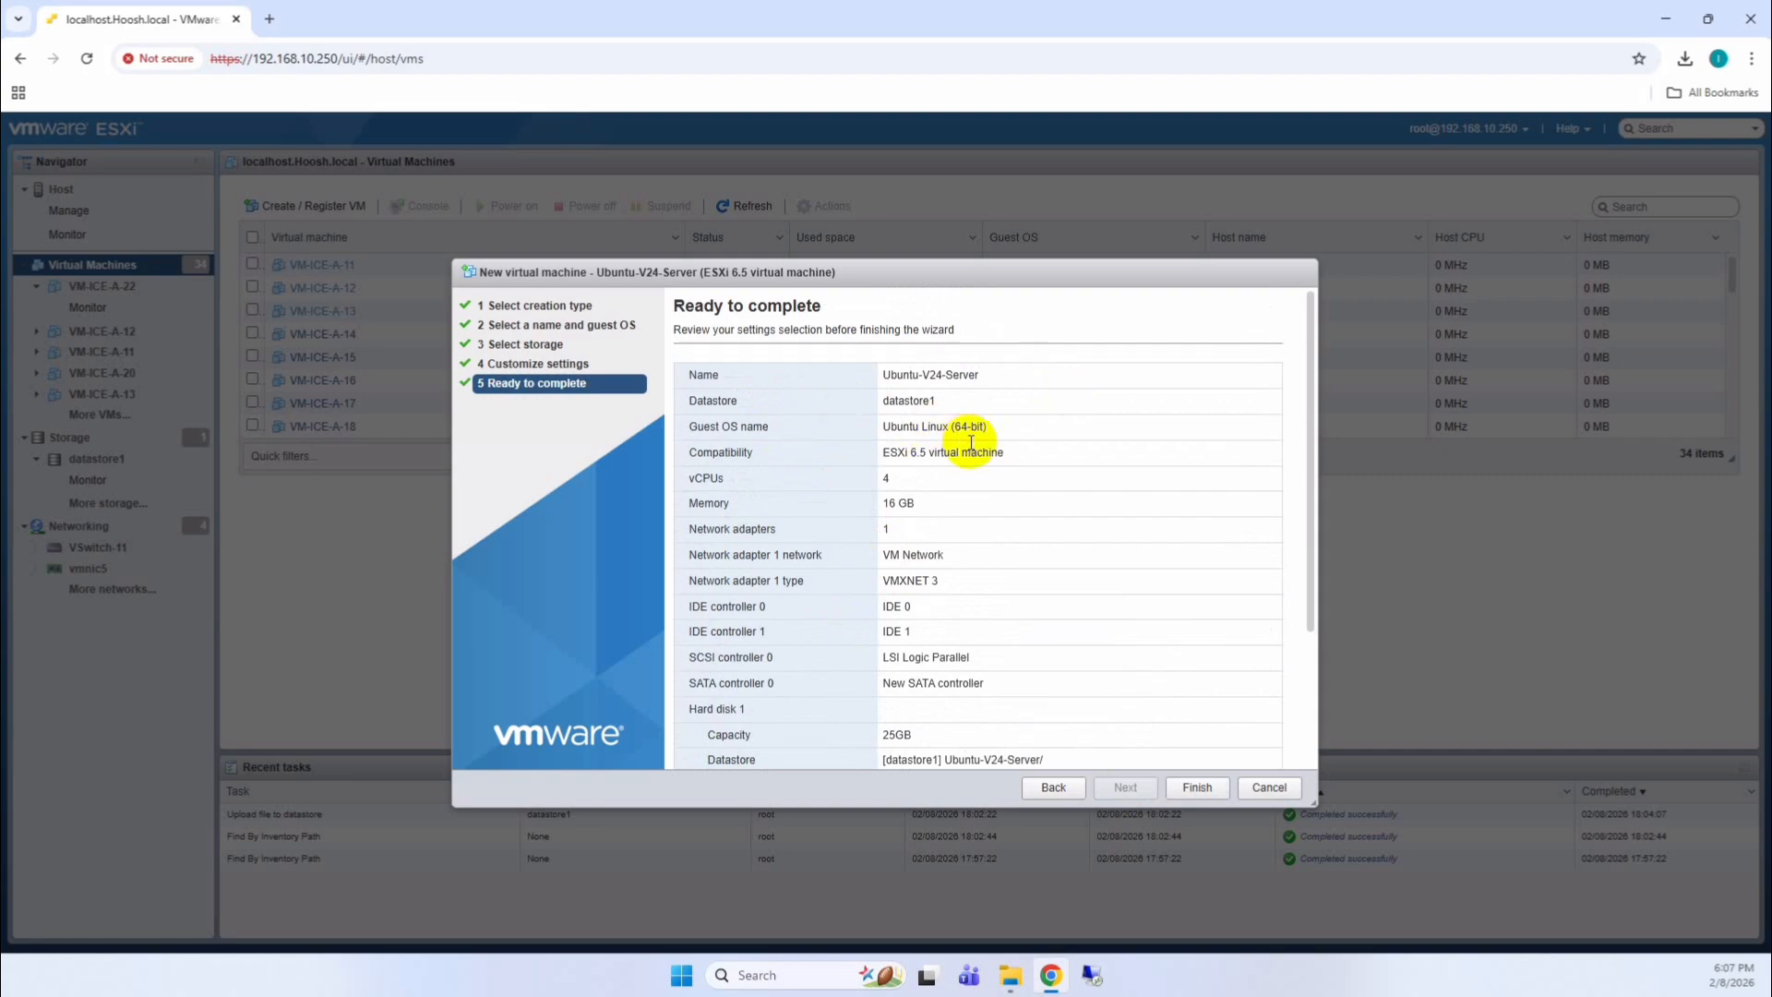
{"action": "left_click", "coordinate": [1197, 788]}
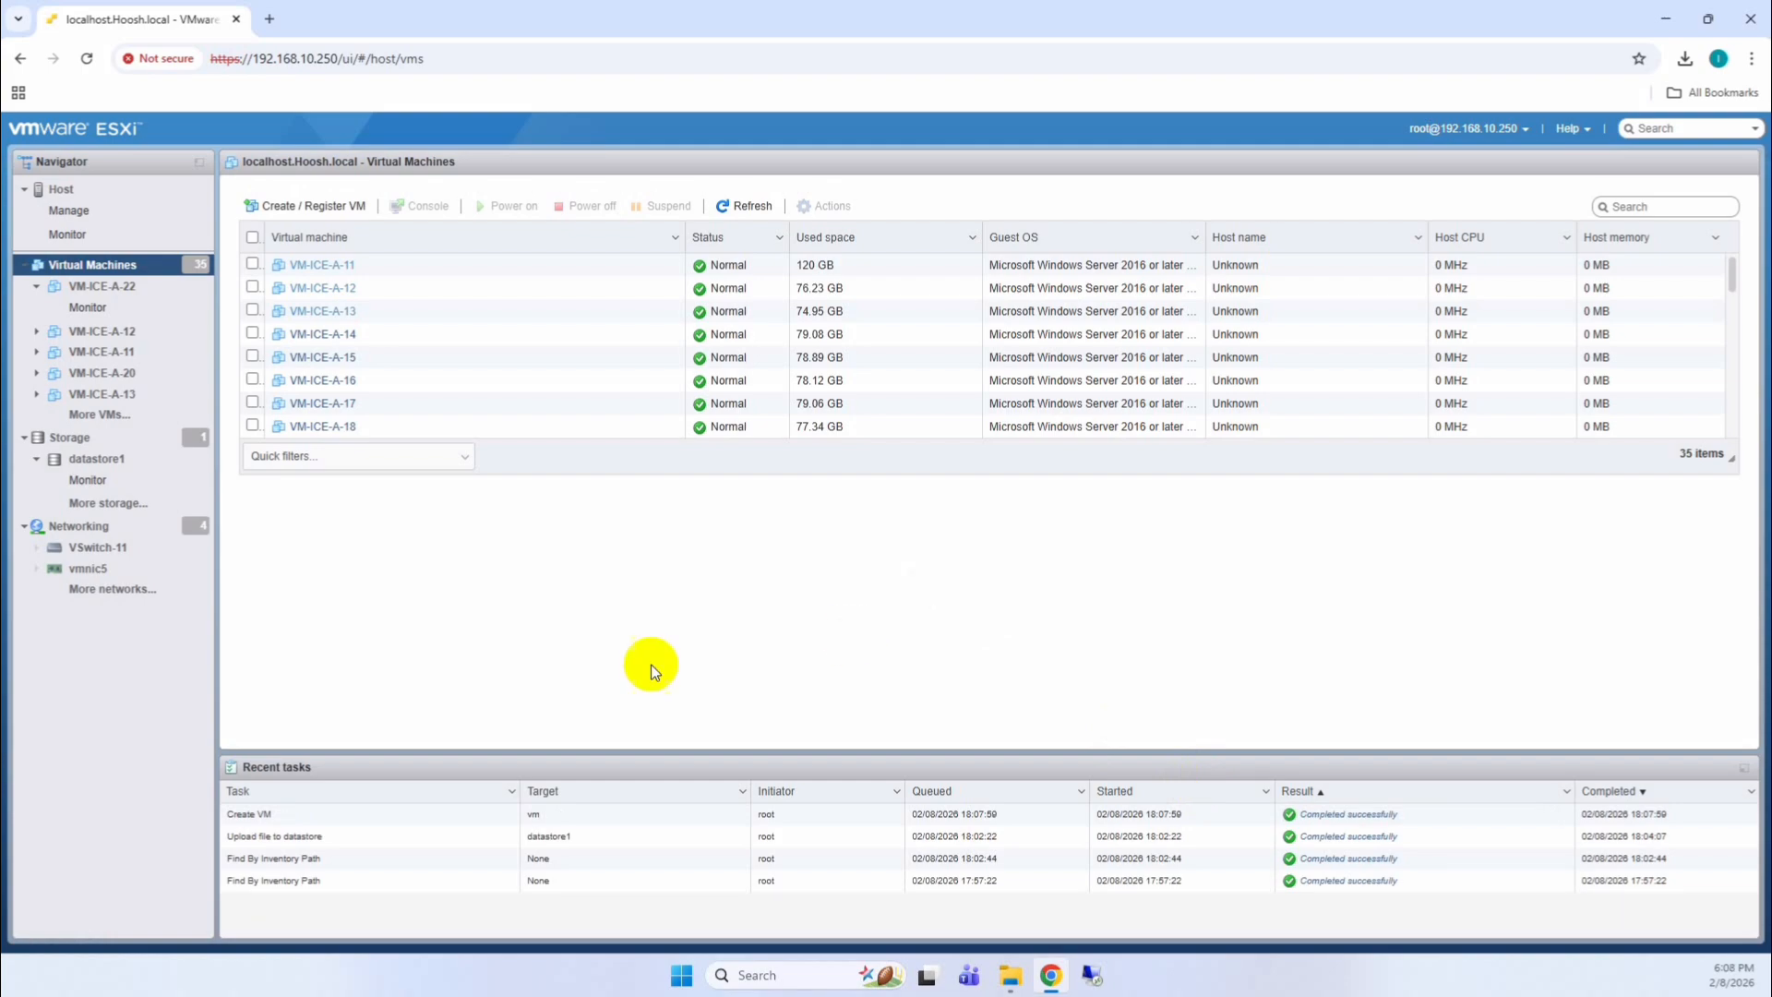
Find Ubuntu-V24-Server in the virtual machine list, open it and power it on
{"action": "scroll", "coordinate": [514, 366], "scroll_direction": "down", "scroll_amount": 10}
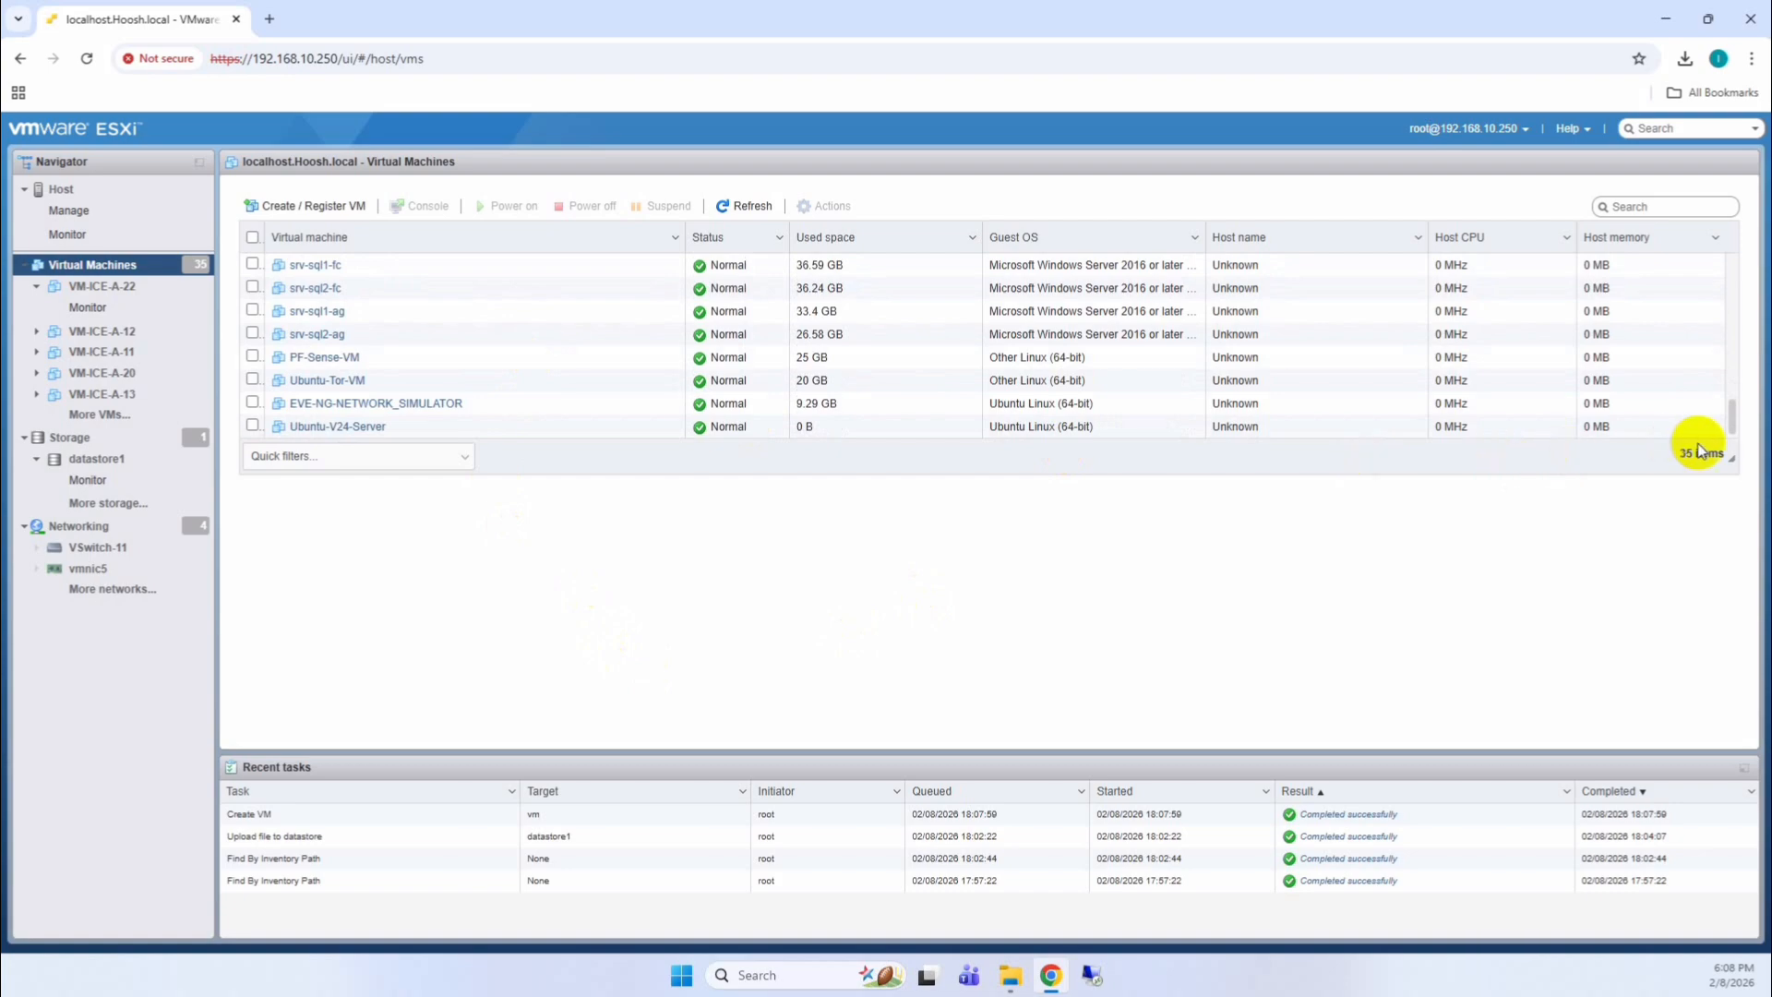
{"action": "left_click_drag", "start_coordinate": [1729, 459], "coordinate": [1753, 744]}
{"action": "scroll", "coordinate": [1279, 664], "scroll_direction": "down", "scroll_amount": 3}
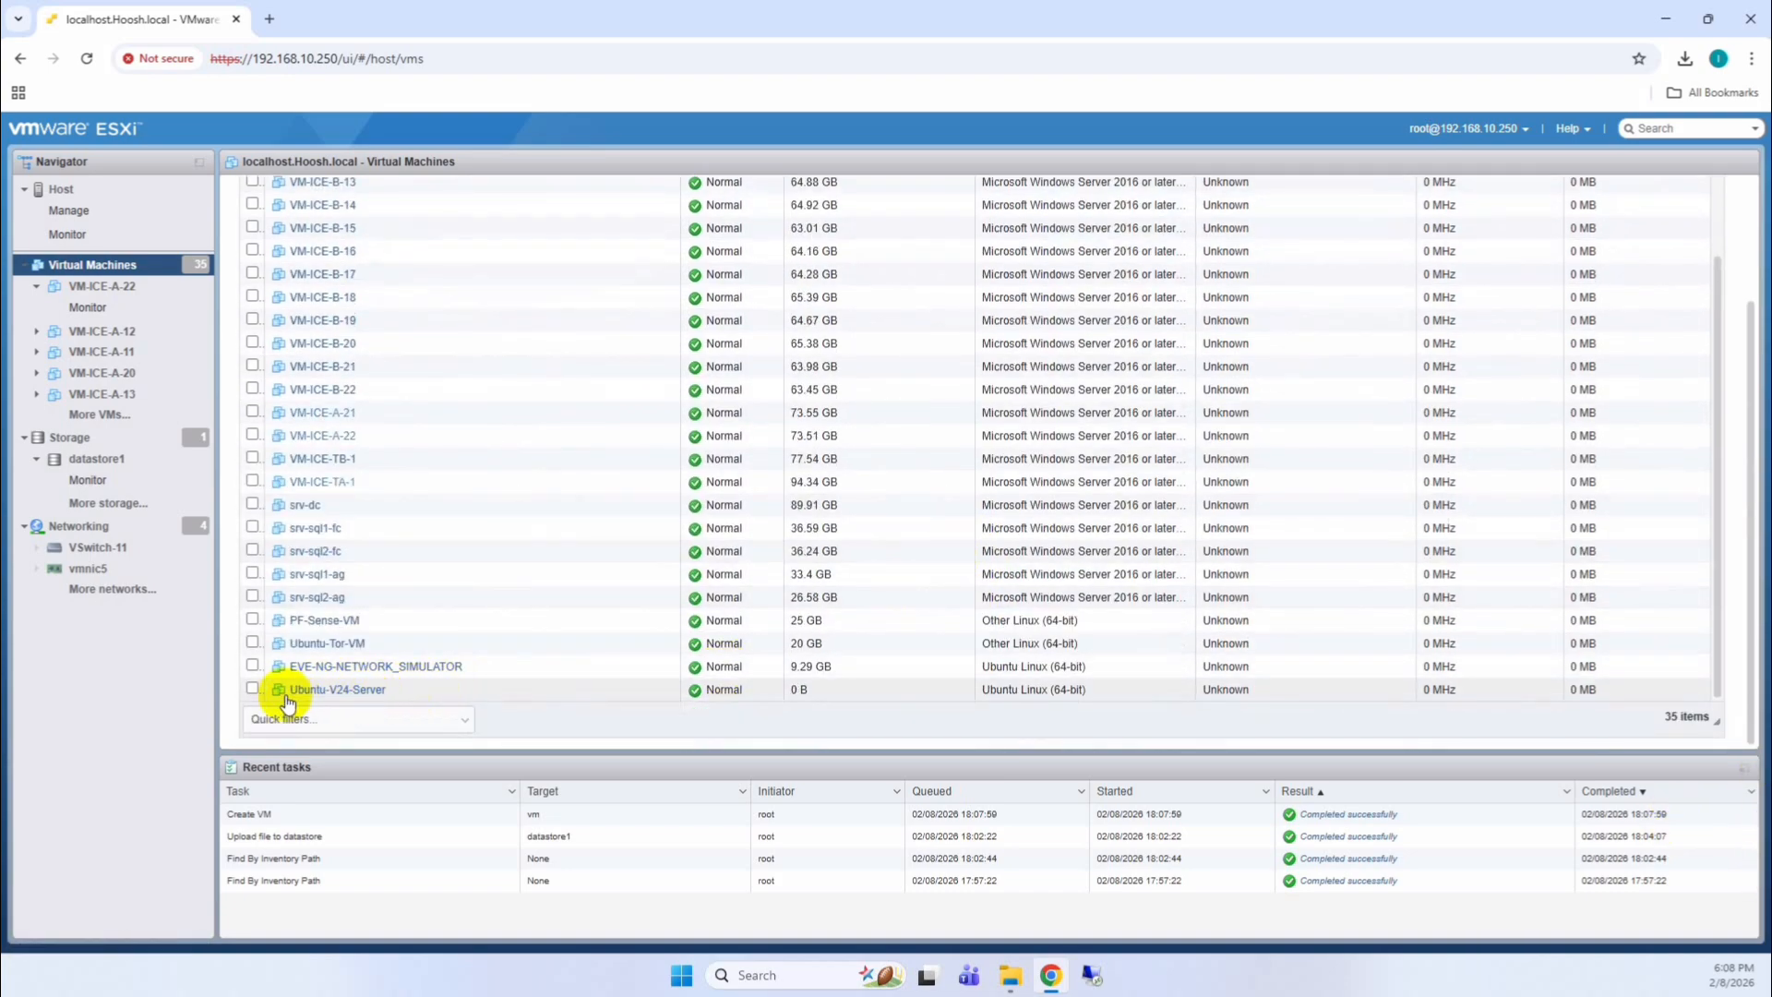
{"action": "left_click", "coordinate": [347, 692]}
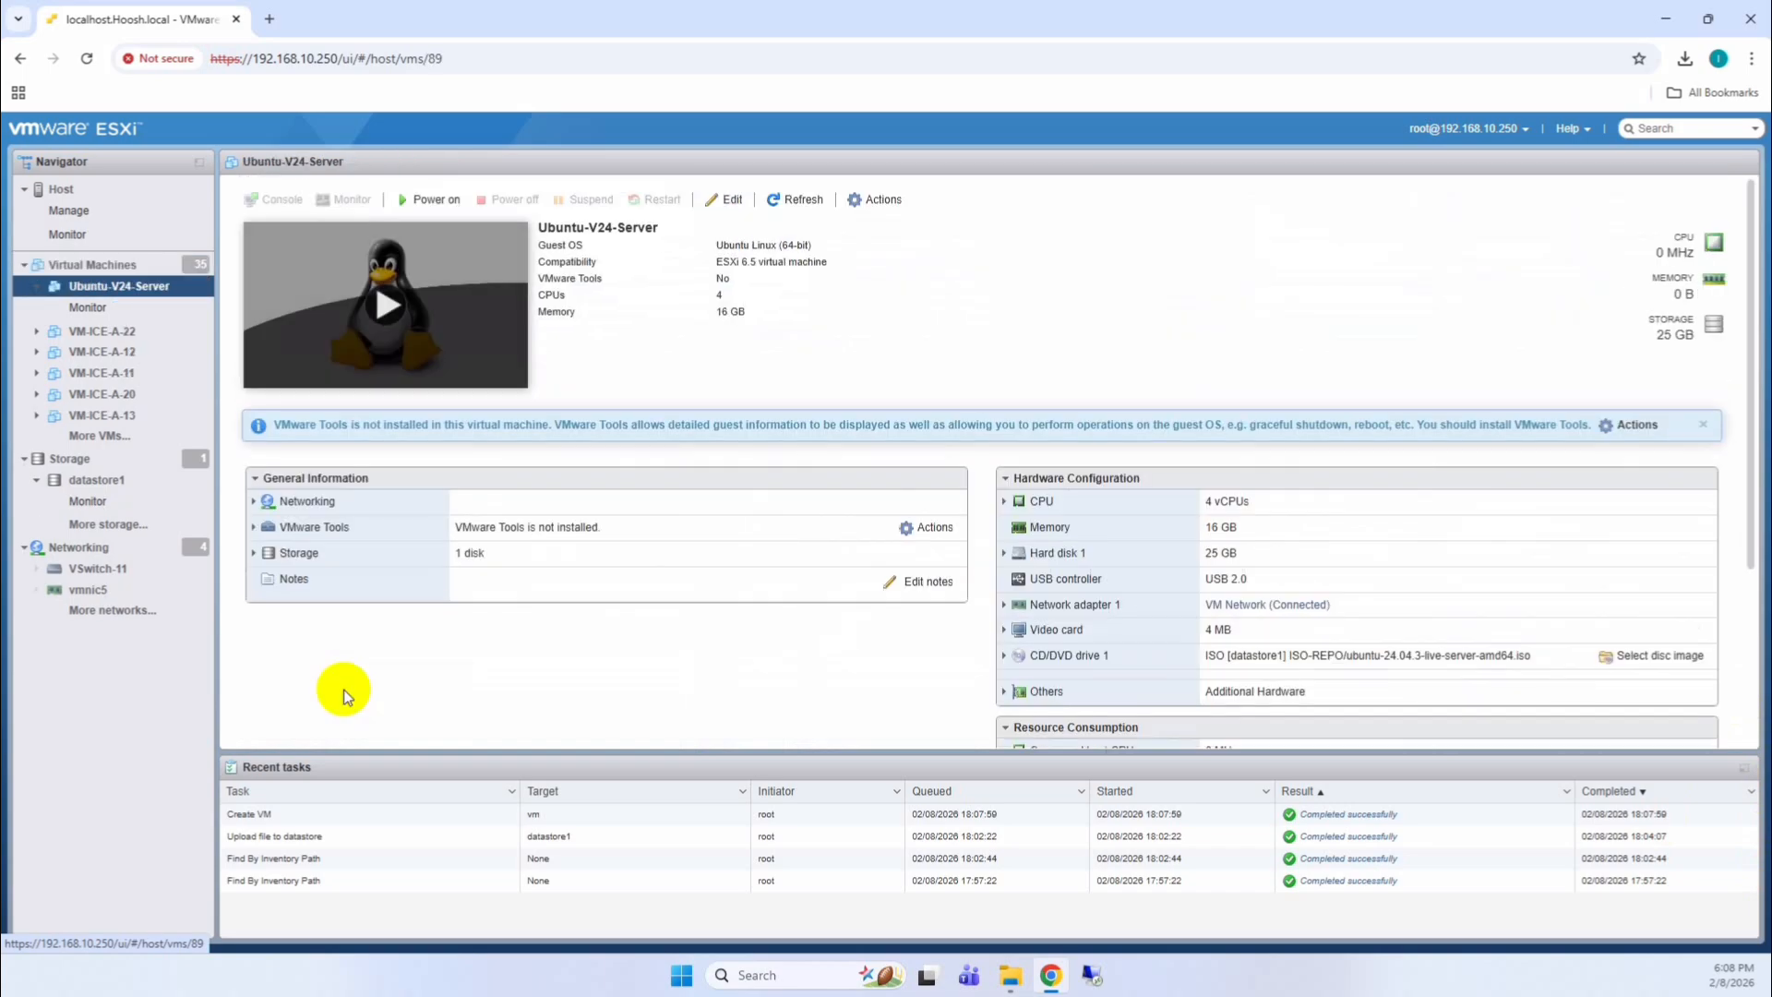
{"action": "left_click", "coordinate": [452, 203]}
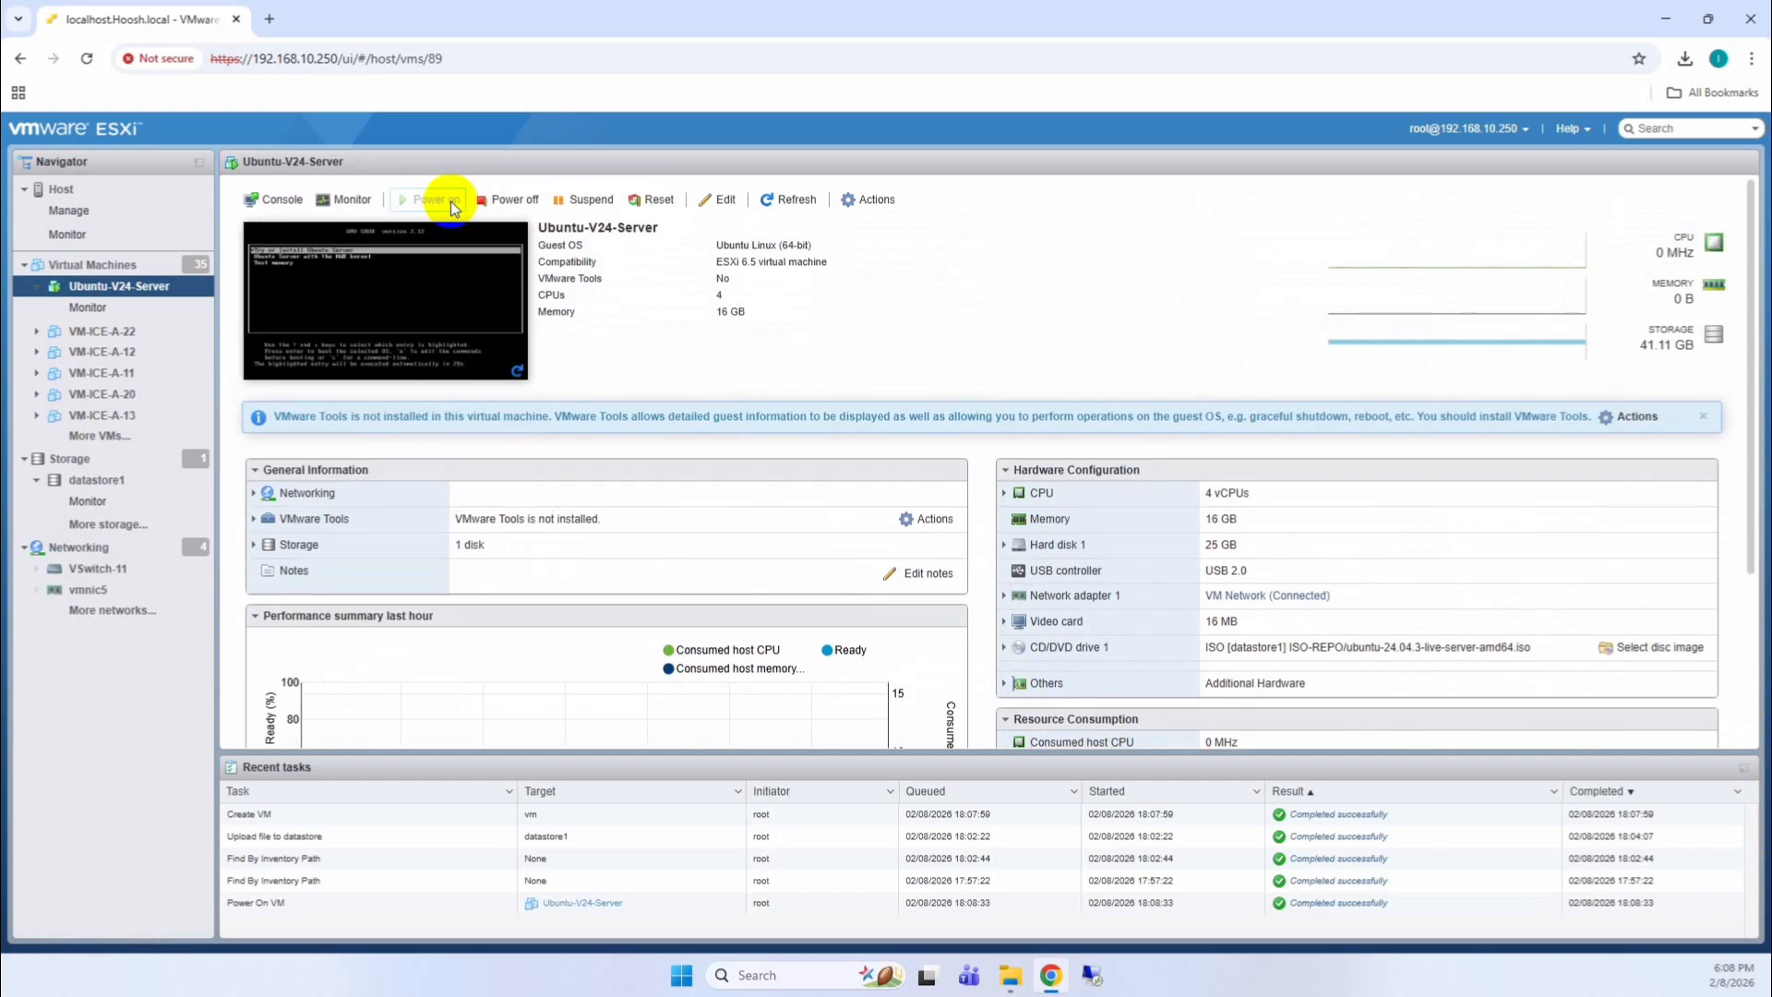
Open the virtual machine's console in full screen and boot the Ubuntu Server with the HWE kernel entry
{"action": "left_click", "coordinate": [451, 312]}
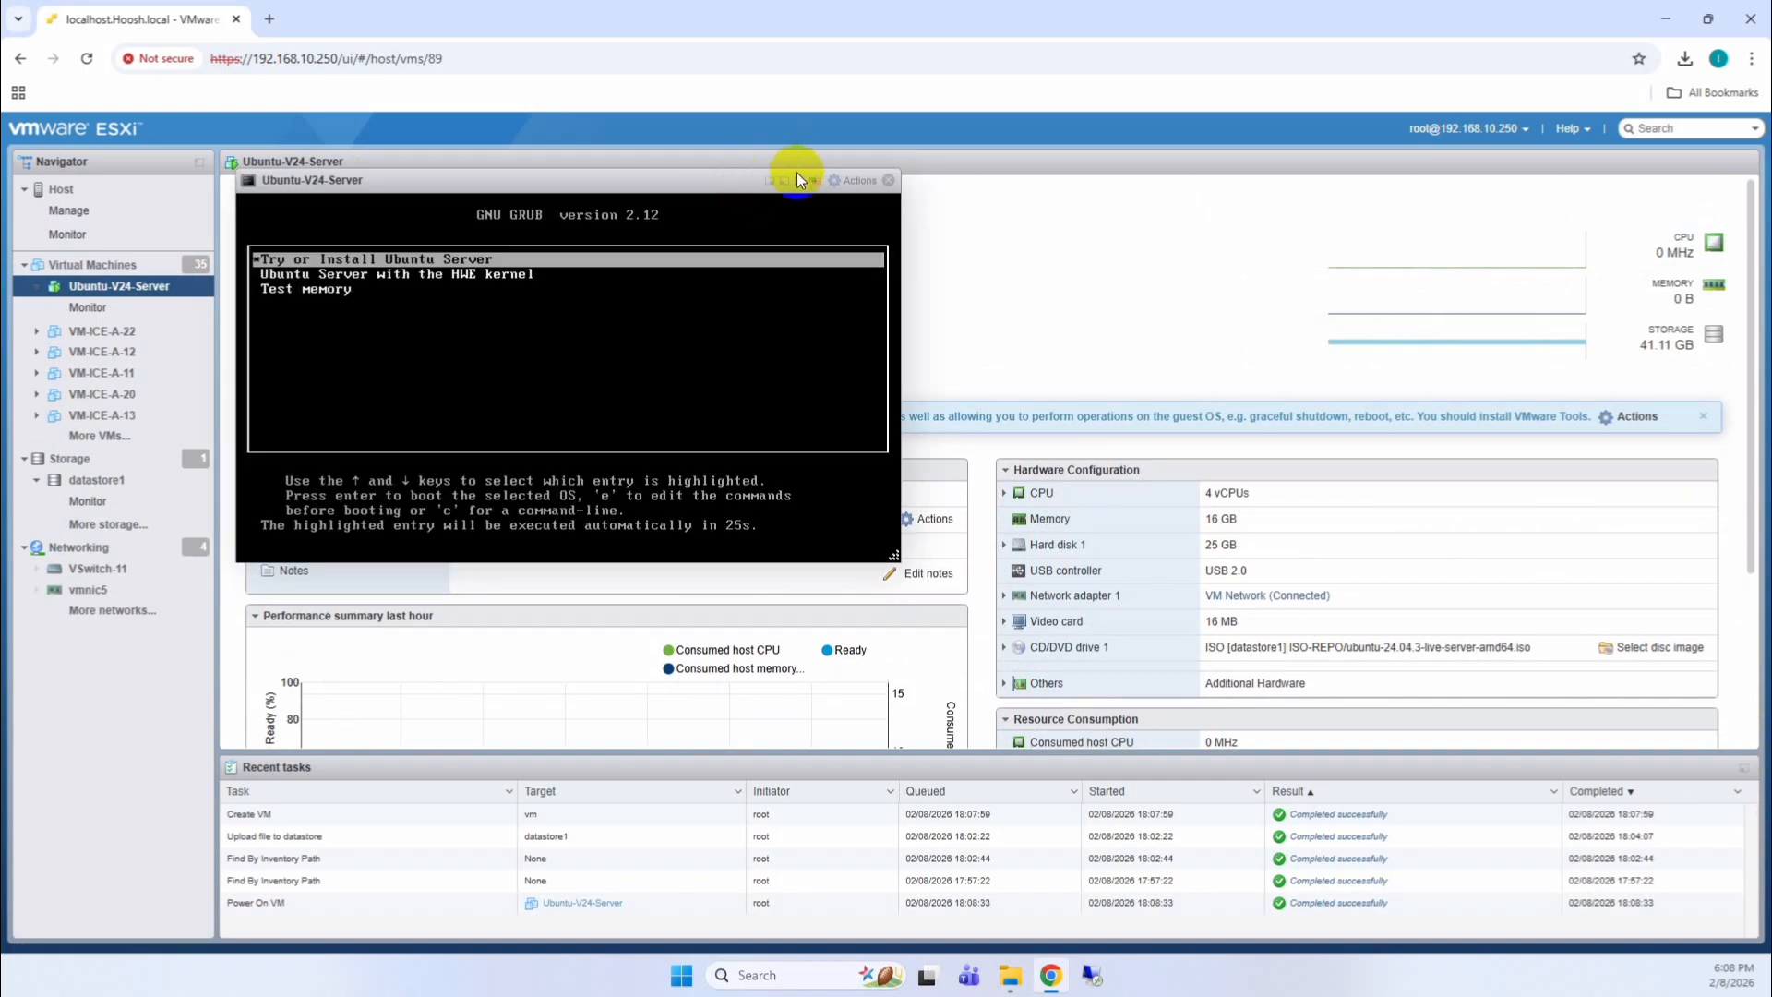
{"action": "left_click", "coordinate": [800, 179]}
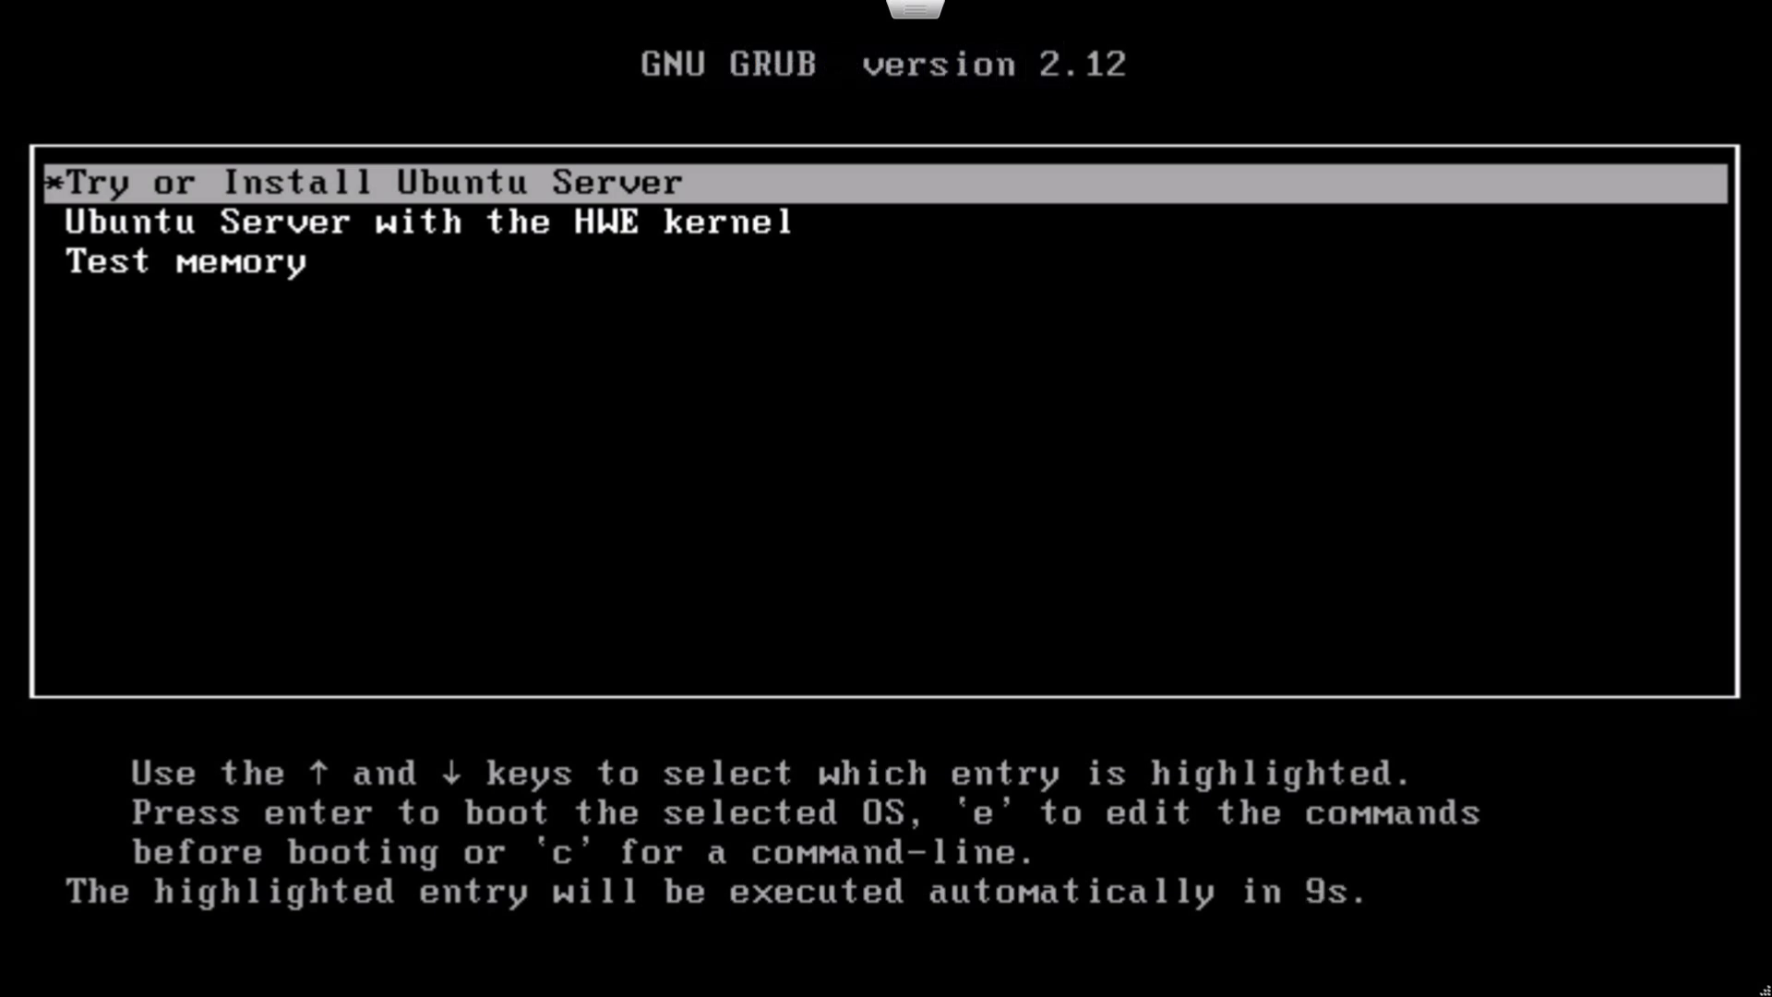
{"action": "key", "text": "Down"}
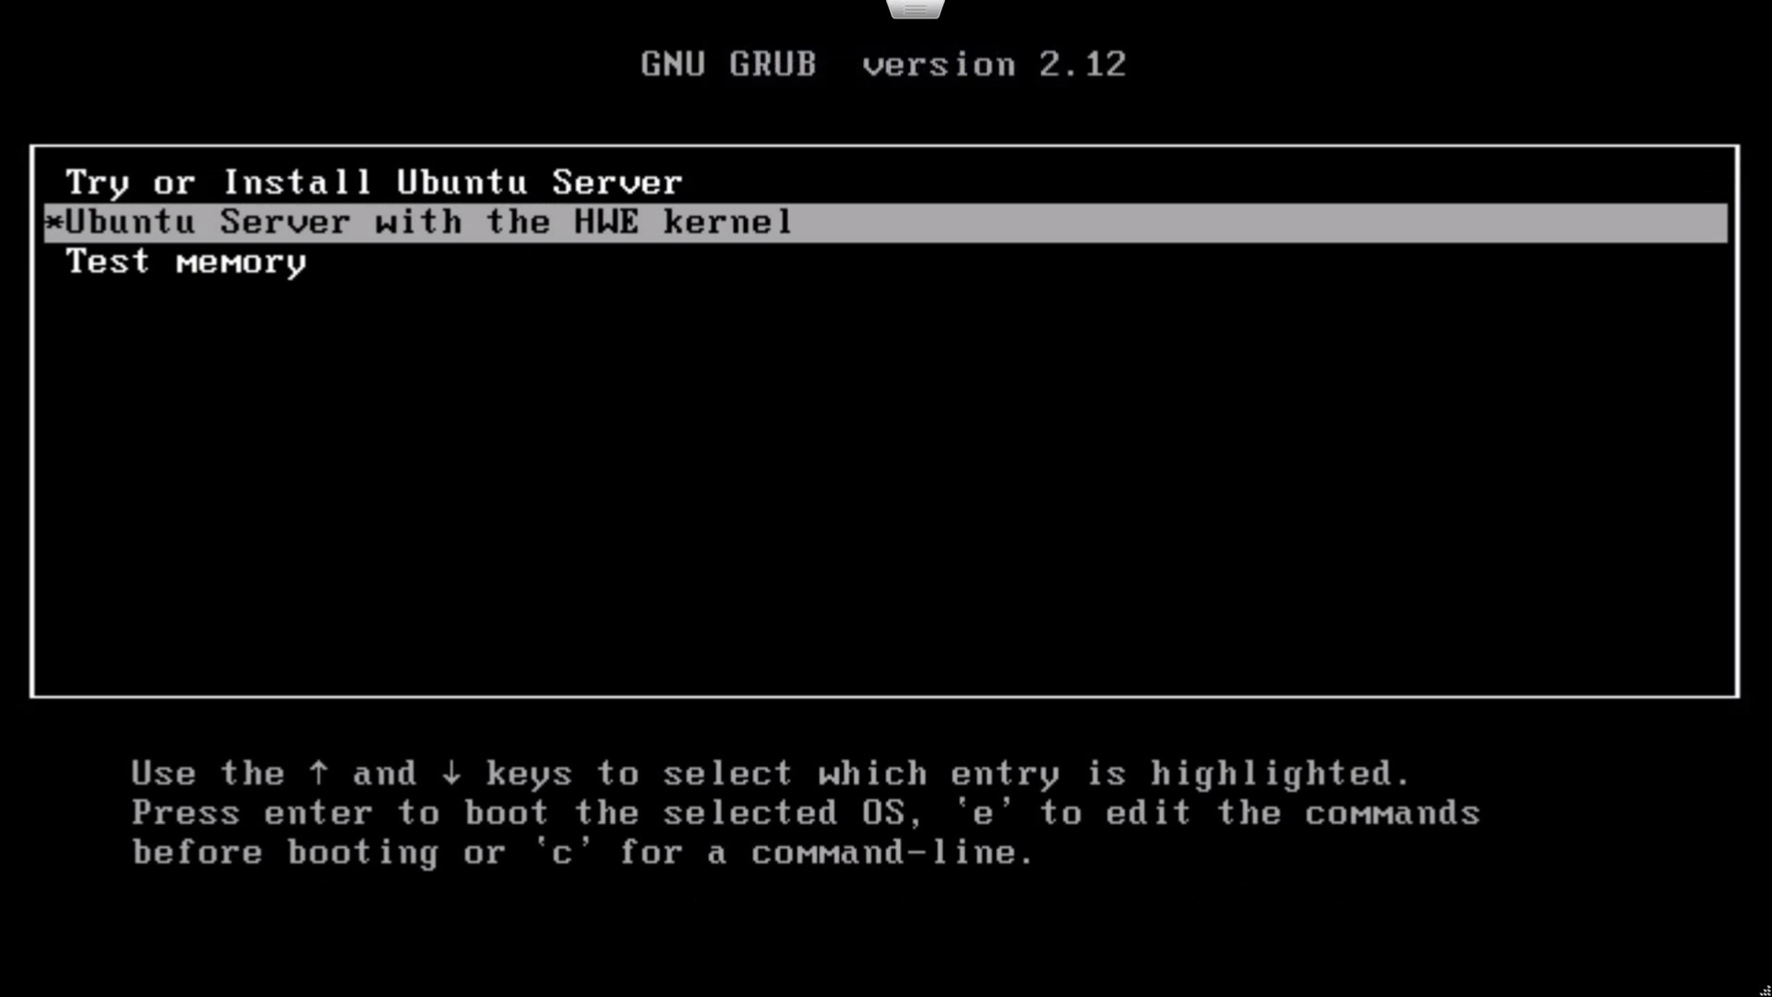
{"action": "key", "text": "Return"}
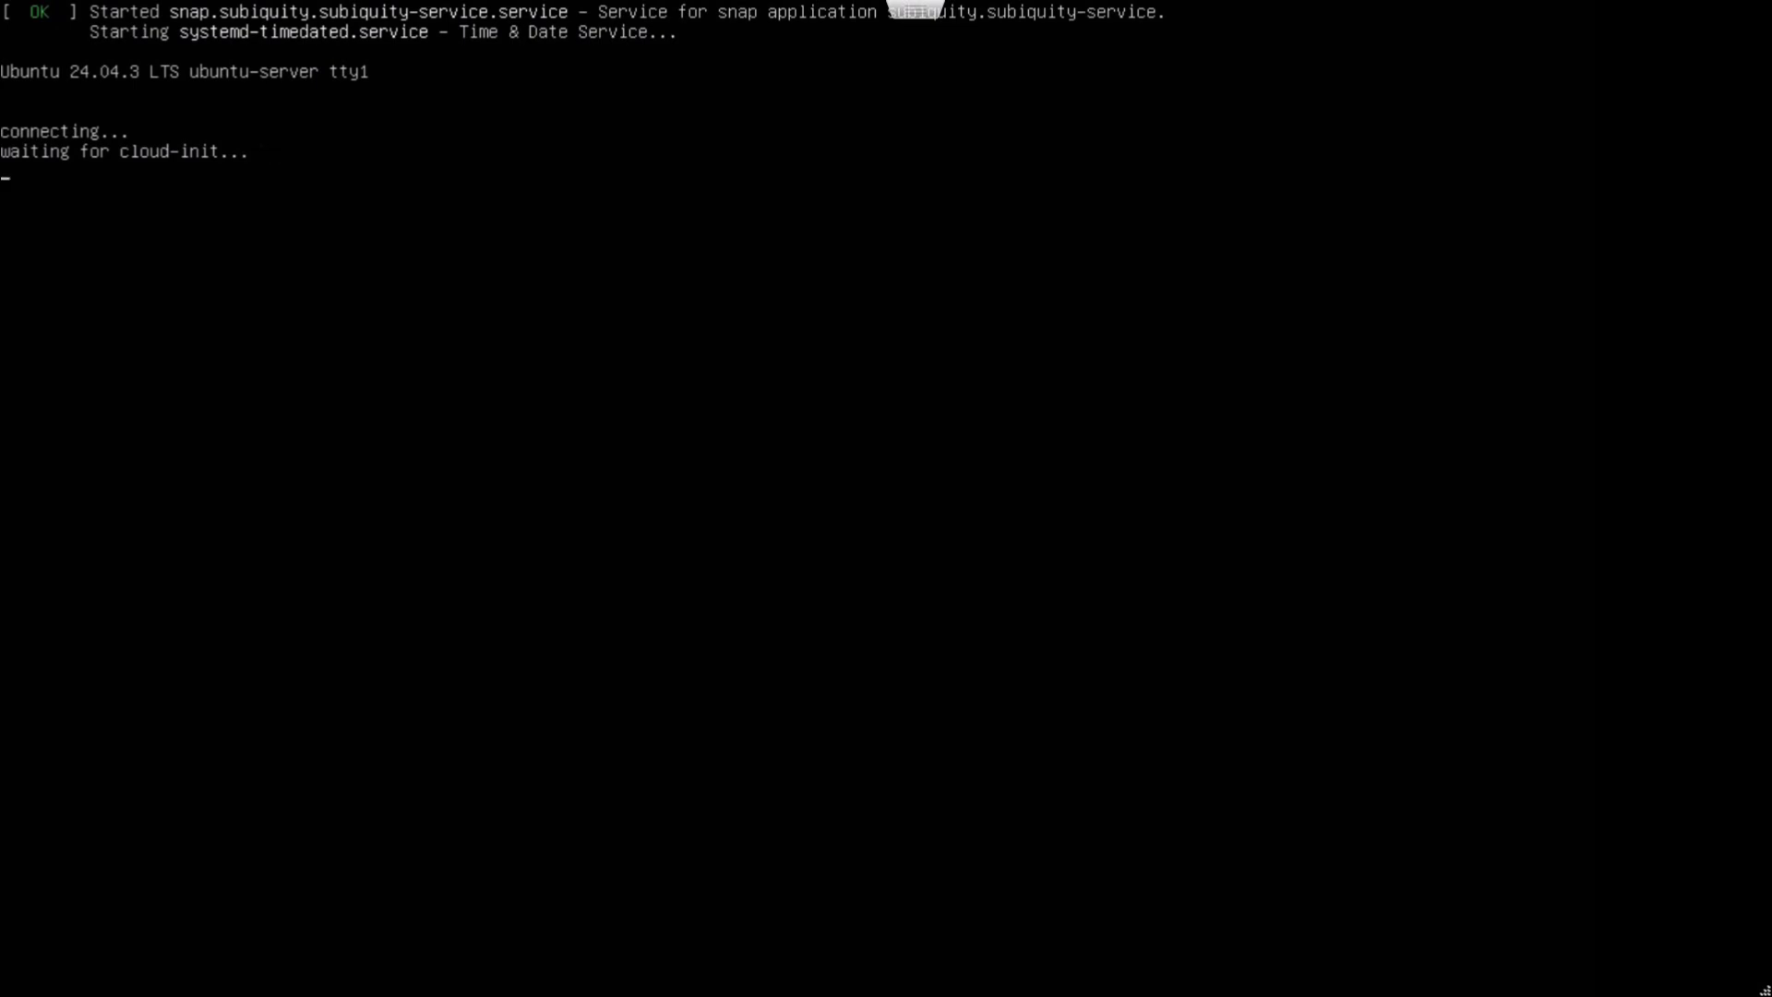
Choose English as the installer language
{"action": "key", "text": "Up"}
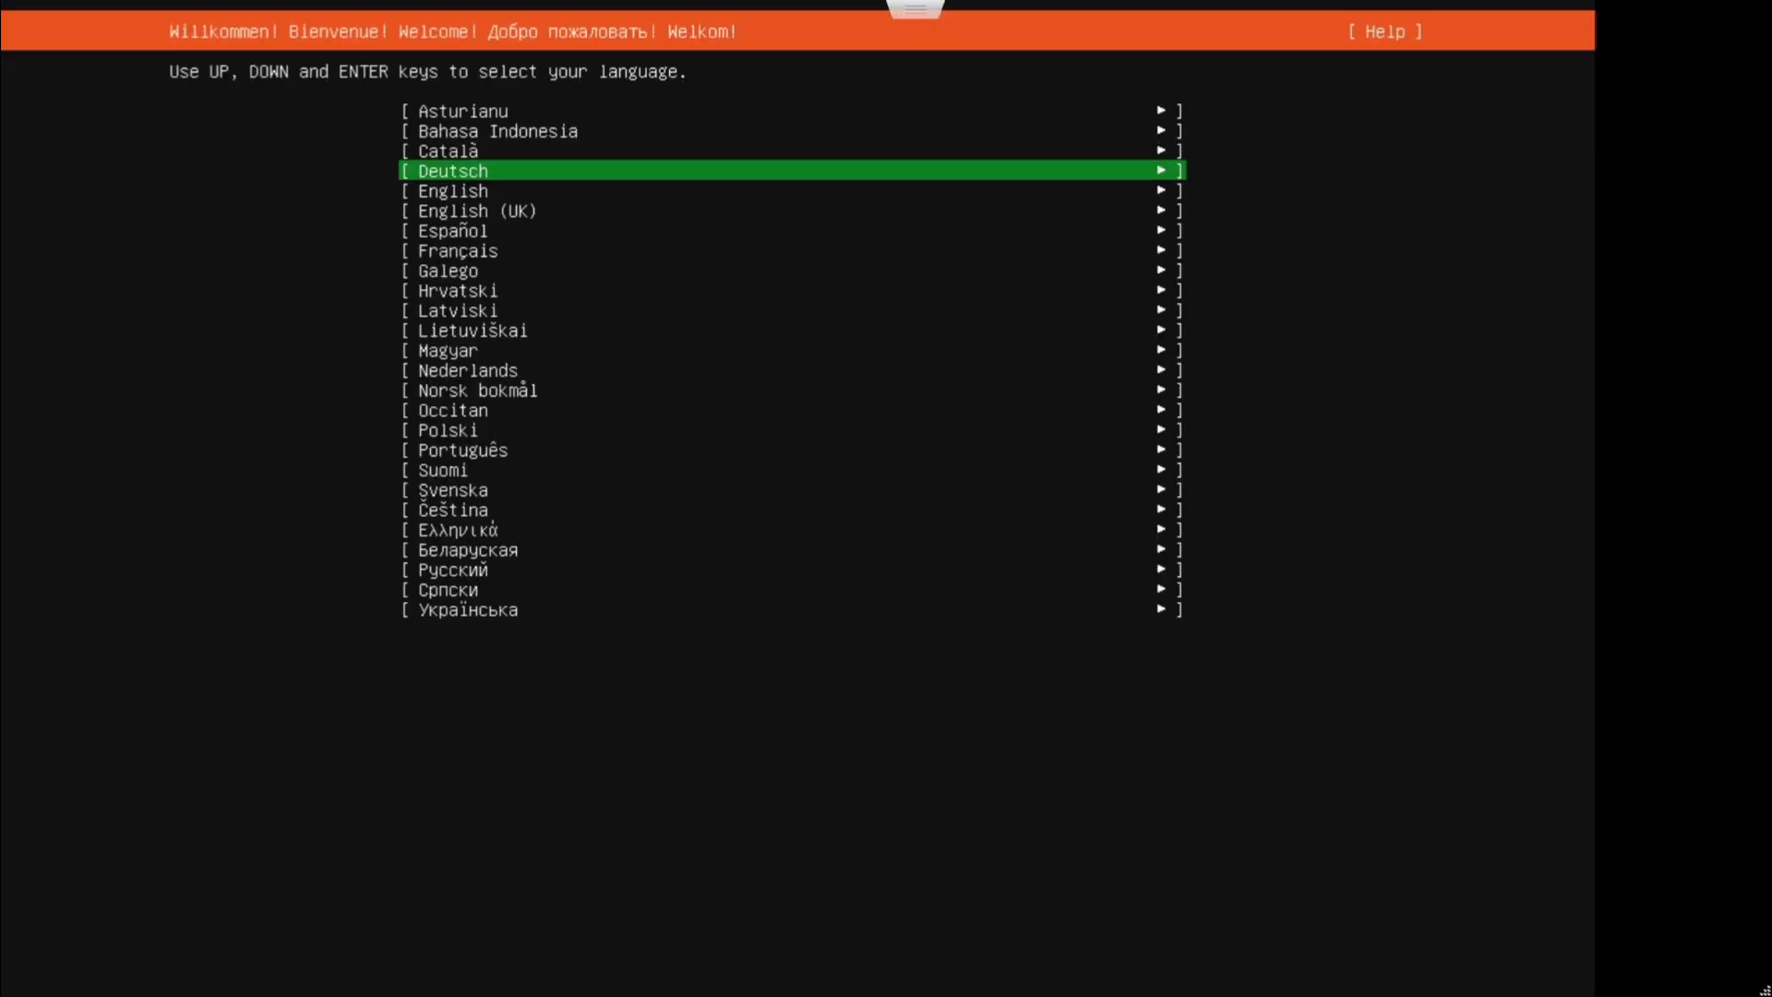
{"action": "key", "text": "Down"}
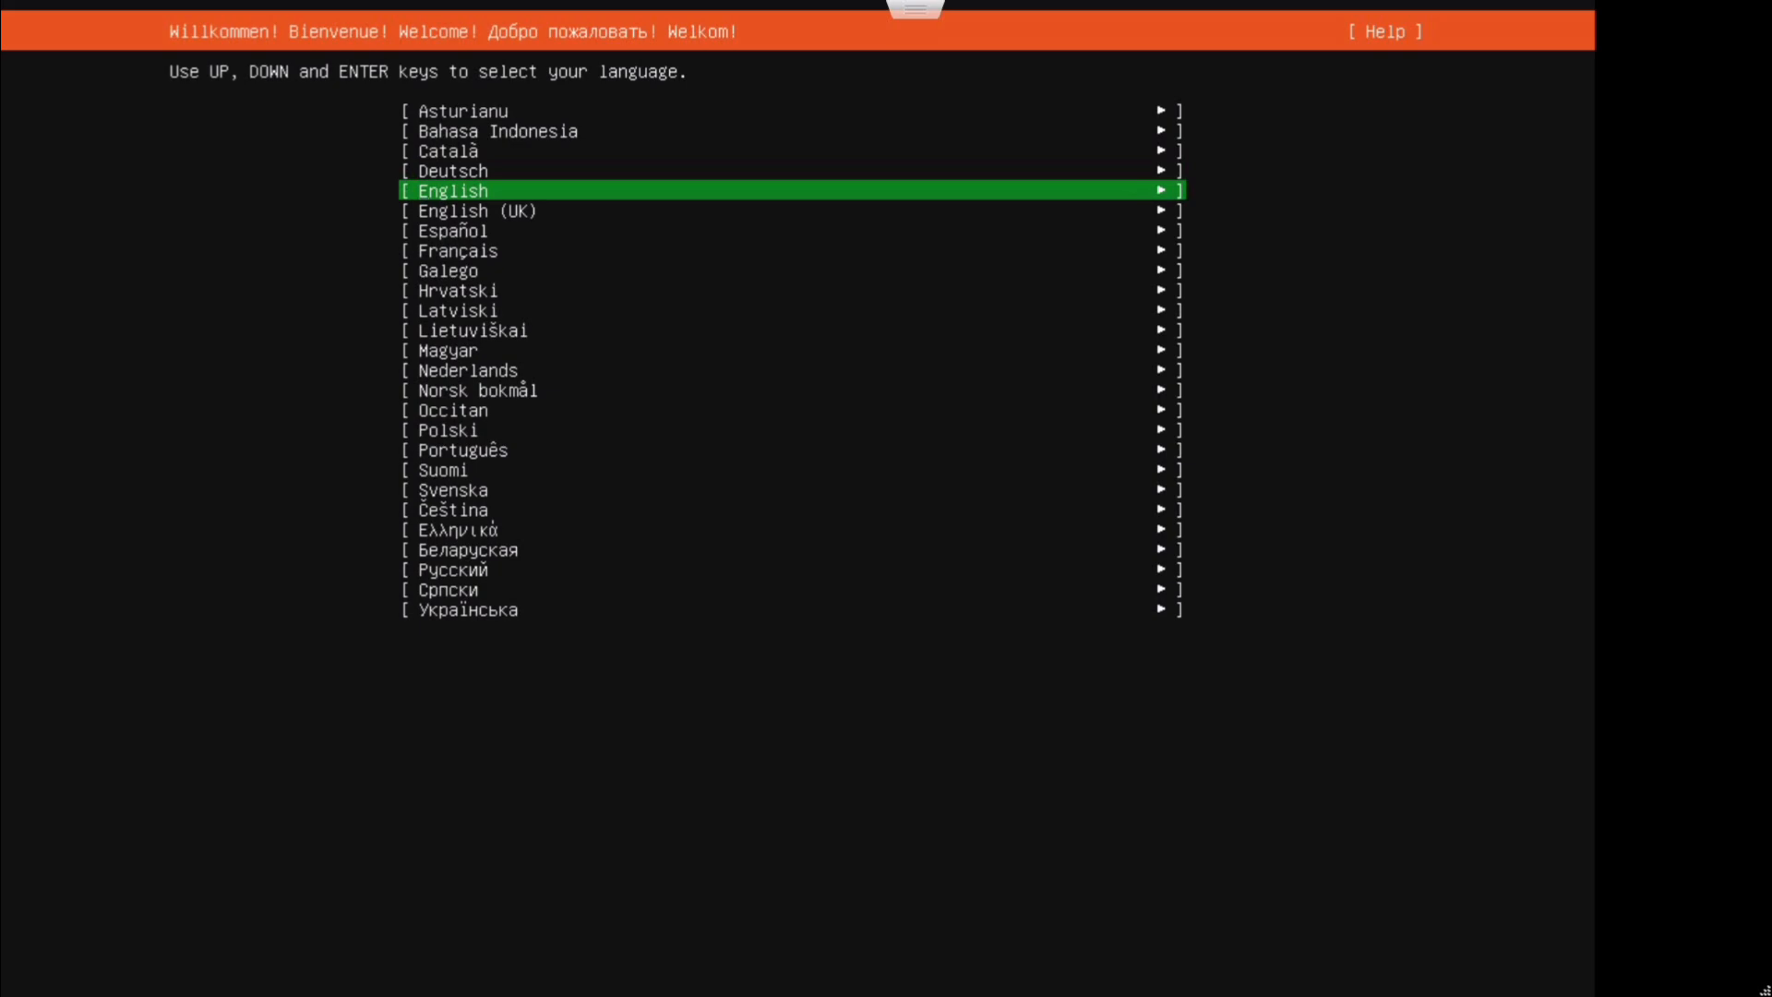
{"action": "key", "text": "Down"}
{"action": "key", "text": "Down"}
{"action": "key", "text": "Up"}
{"action": "key", "text": "Up"}
{"action": "key", "text": "Return"}
Accept English (US) as both the keyboard layout and variant
{"action": "key", "text": "Up"}
{"action": "key", "text": "Up"}
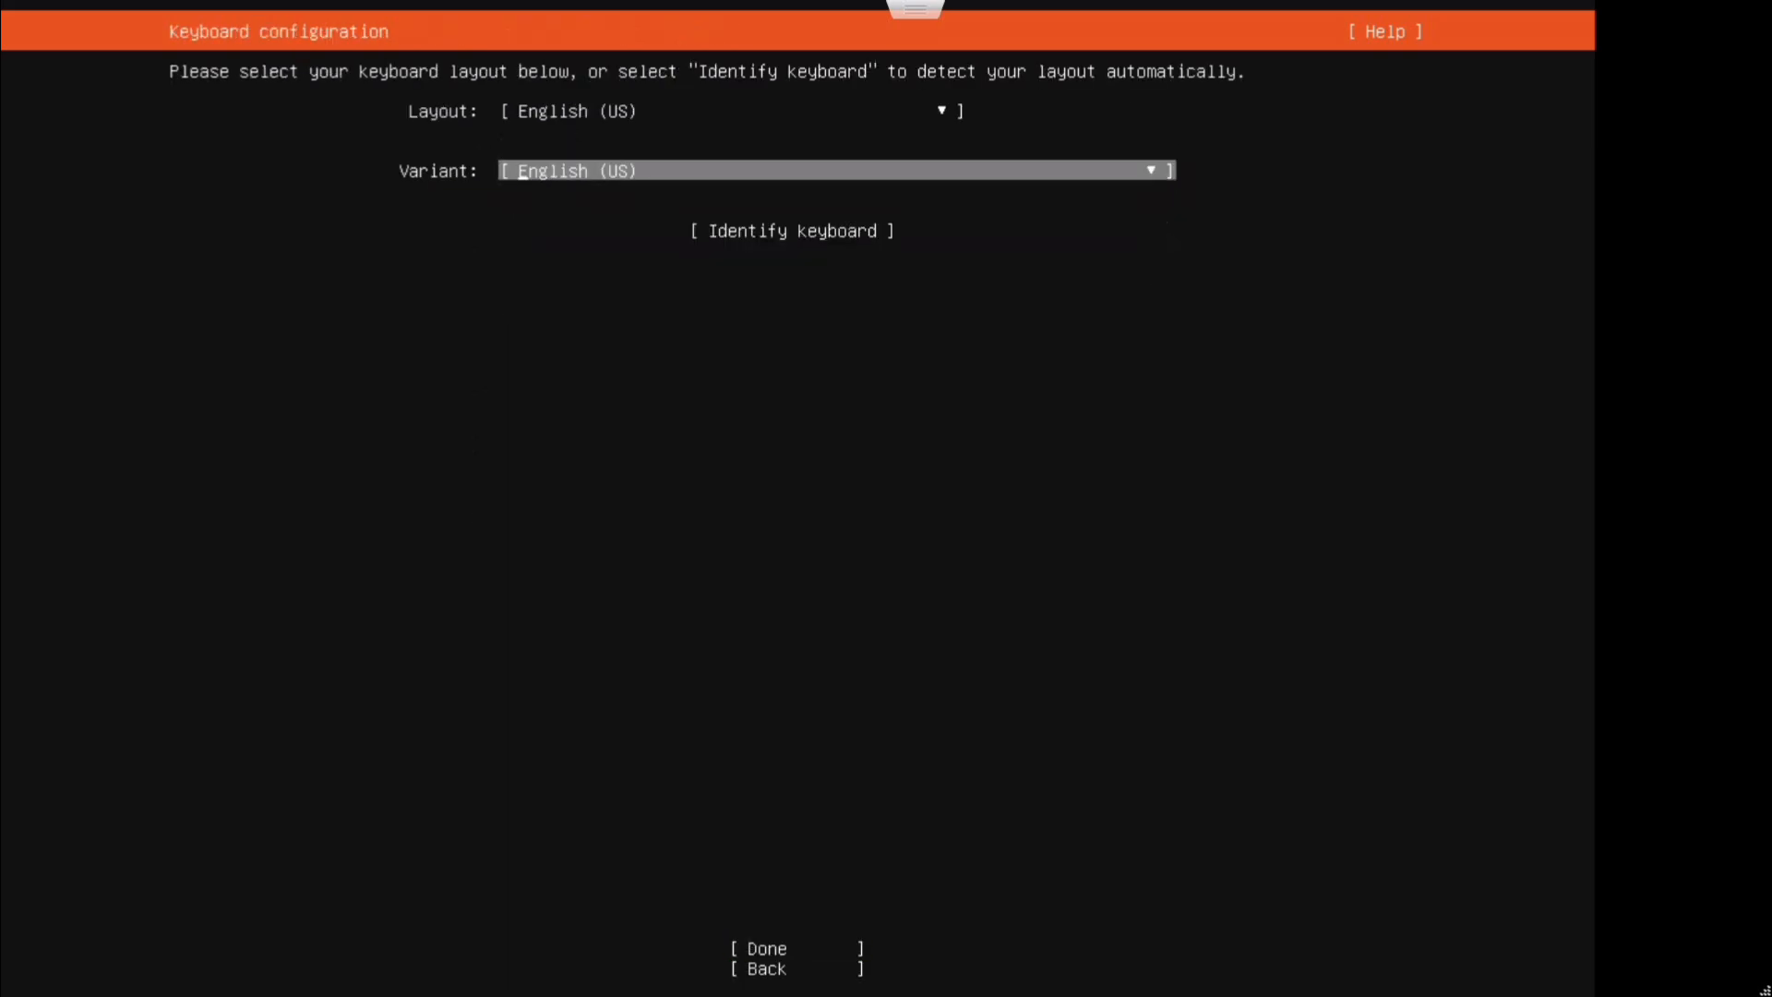
{"action": "key", "text": "Down"}
{"action": "key", "text": "Down"}
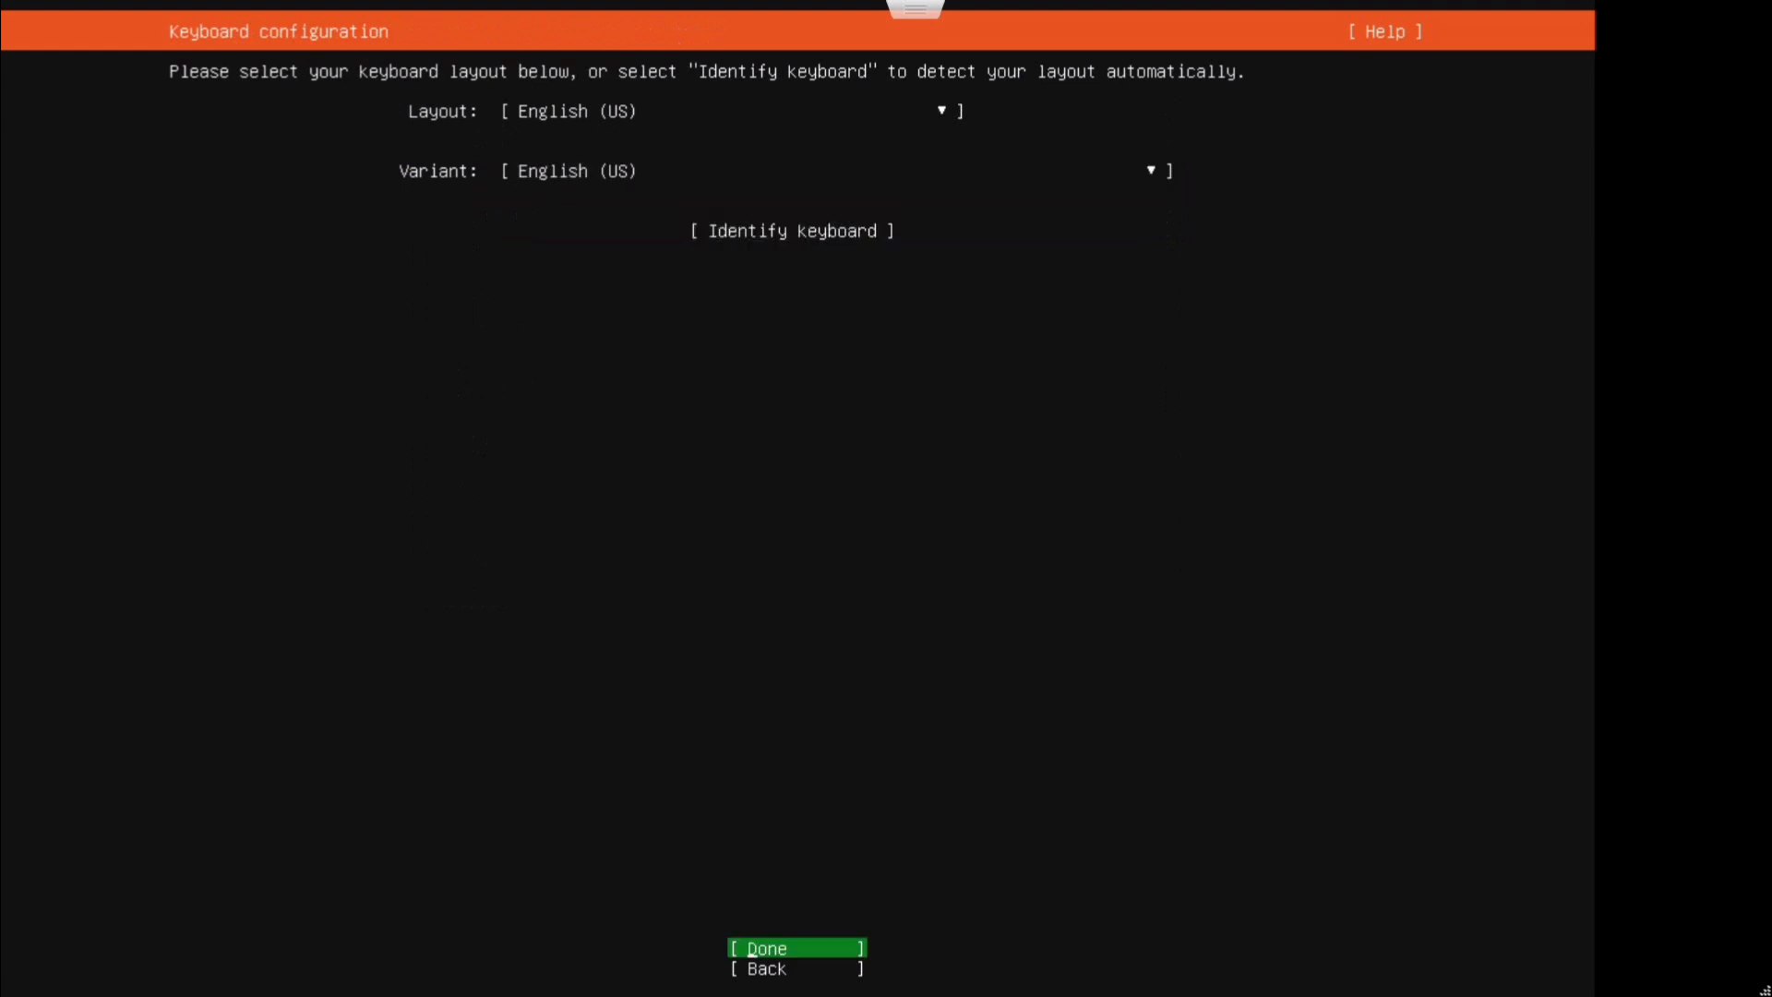
{"action": "key", "text": "Down"}
{"action": "key", "text": "Up"}
{"action": "key", "text": "Return"}
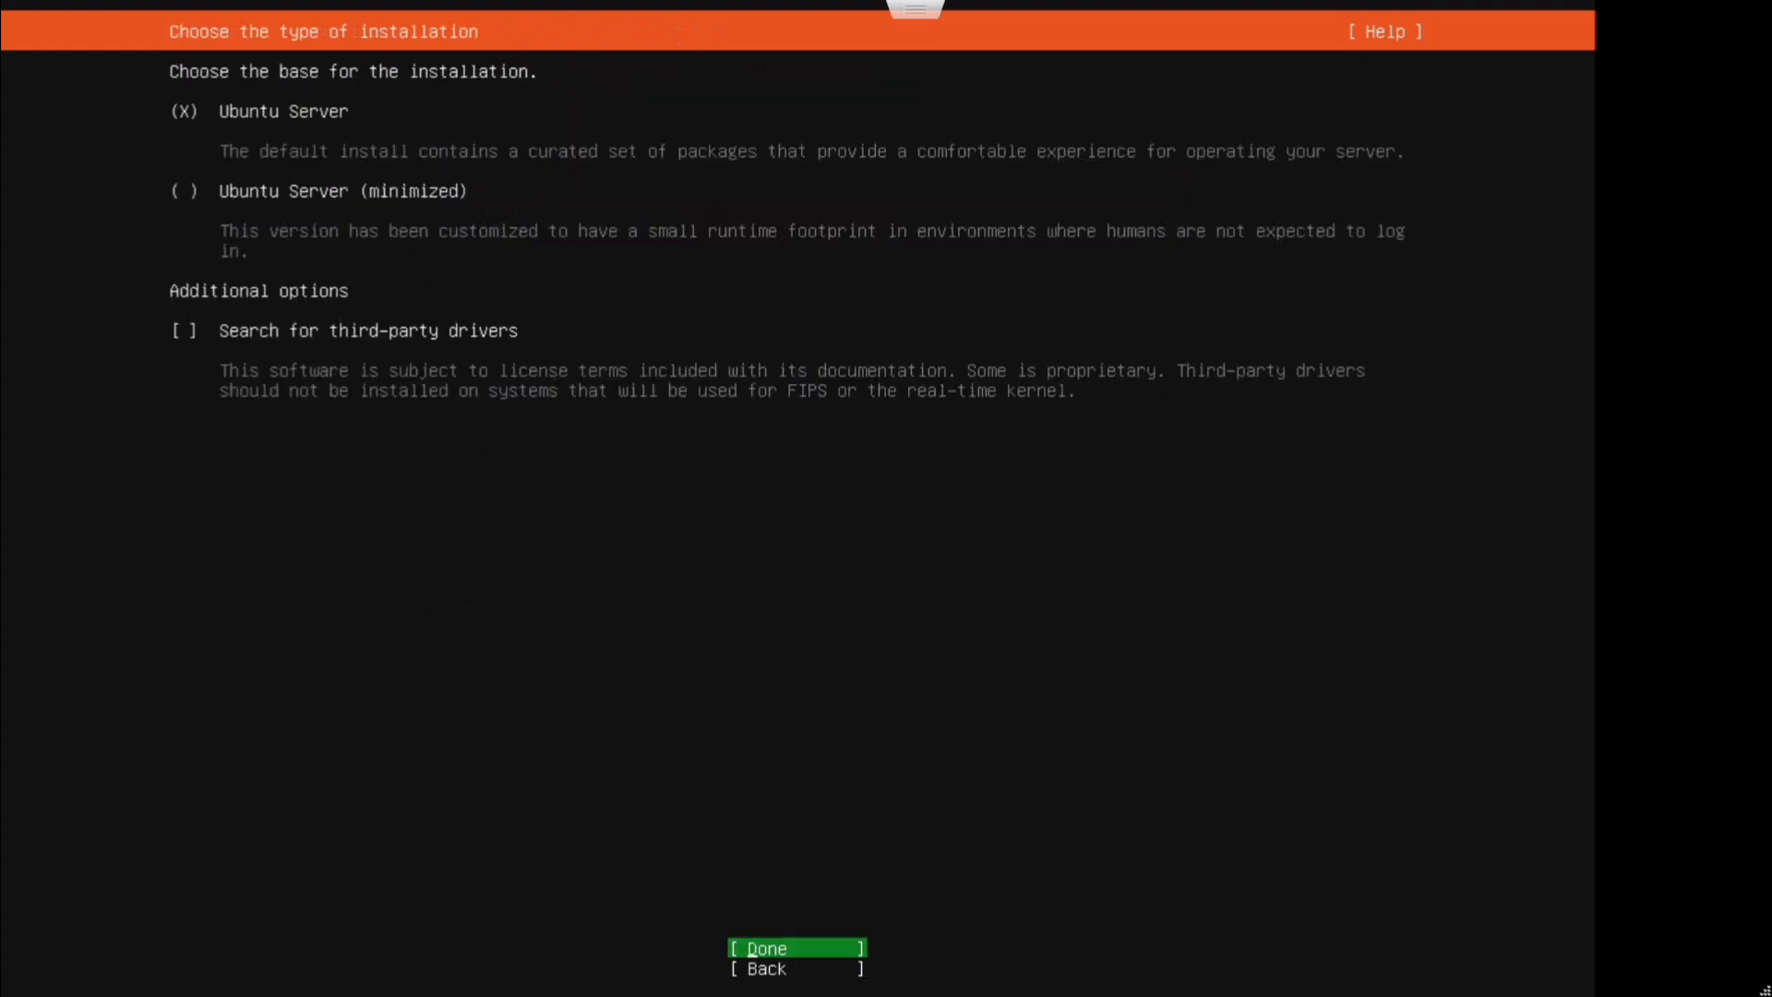
Keep the standard Ubuntu Server installation base without the third-party driver search and continue to network configuration
{"action": "key", "text": "Up"}
{"action": "key", "text": "Up"}
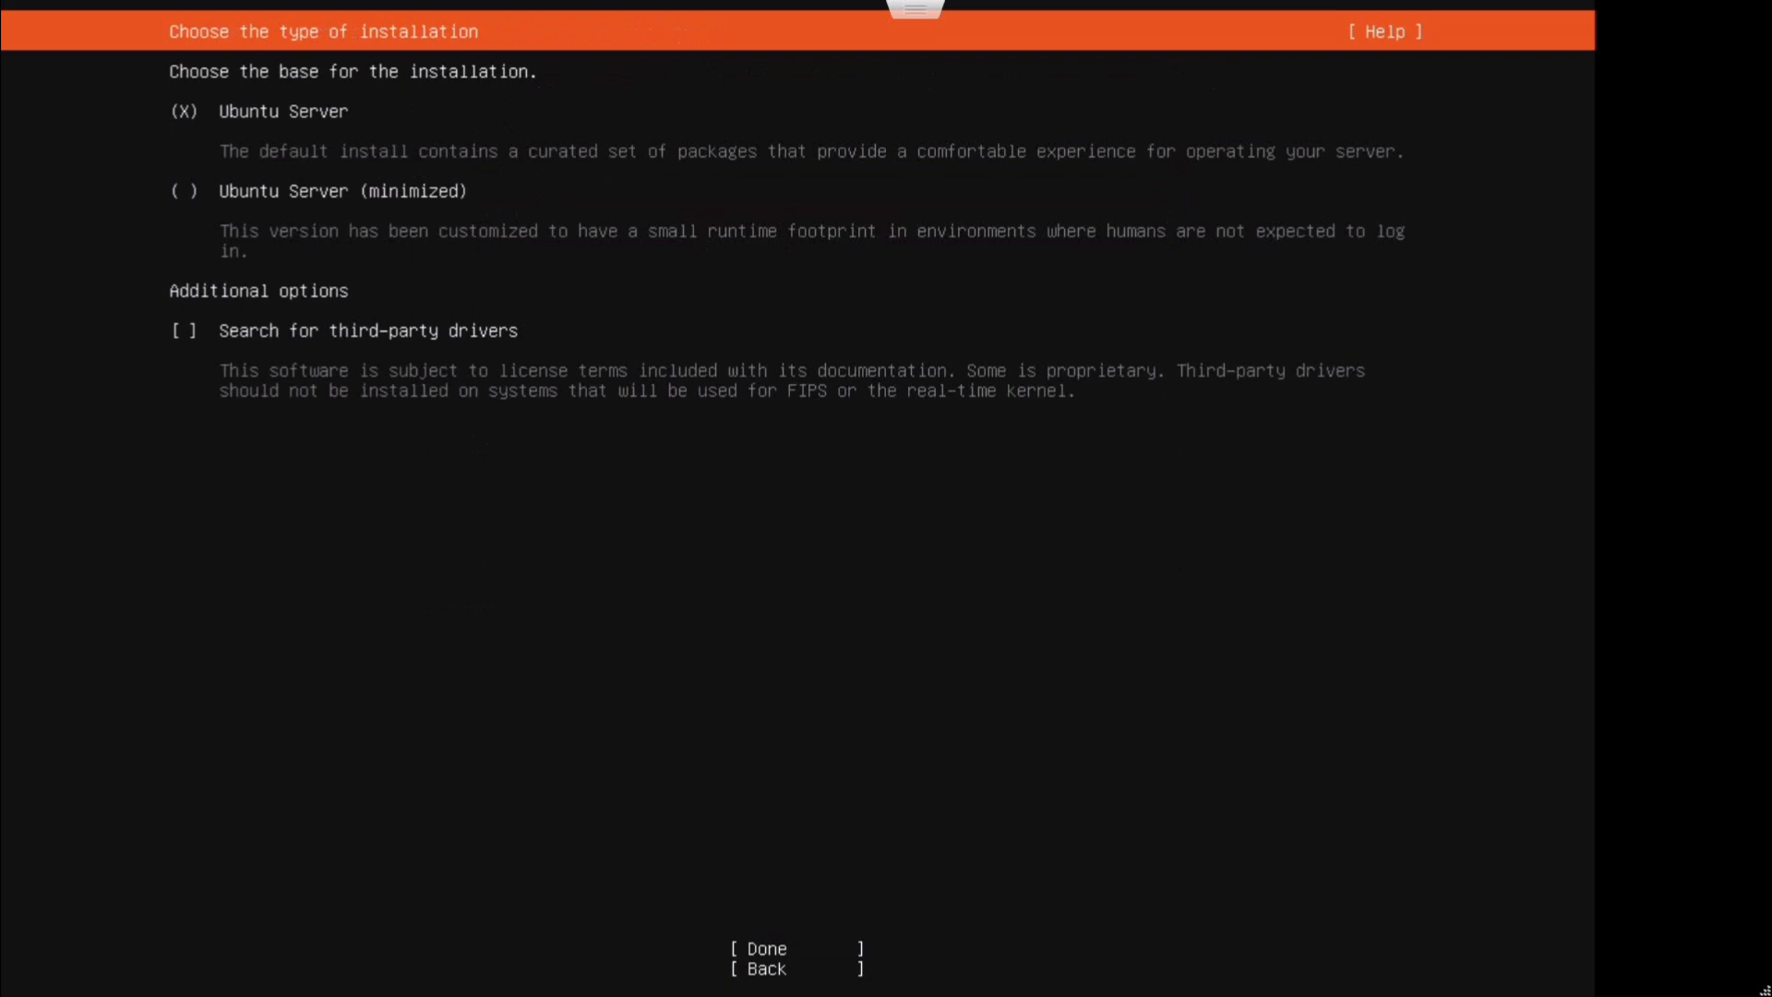
{"action": "key", "text": "Down"}
{"action": "key", "text": "Up"}
{"action": "key", "text": "Tab"}
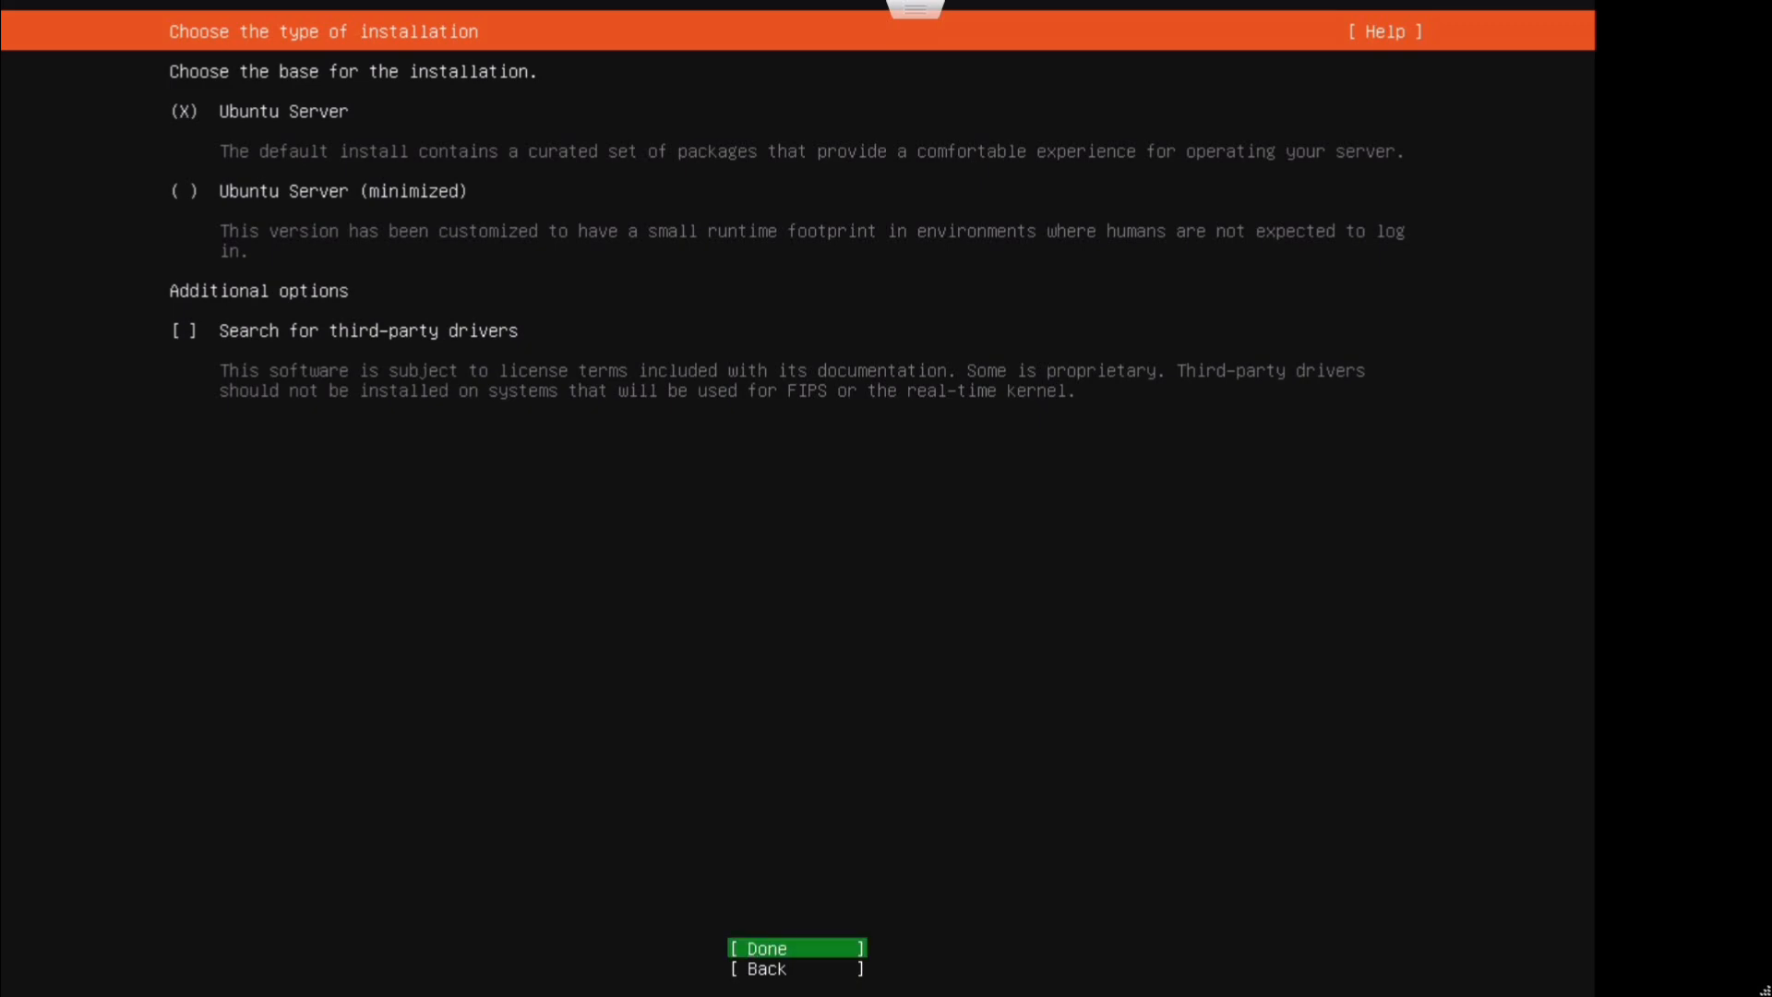
{"action": "key", "text": "Return"}
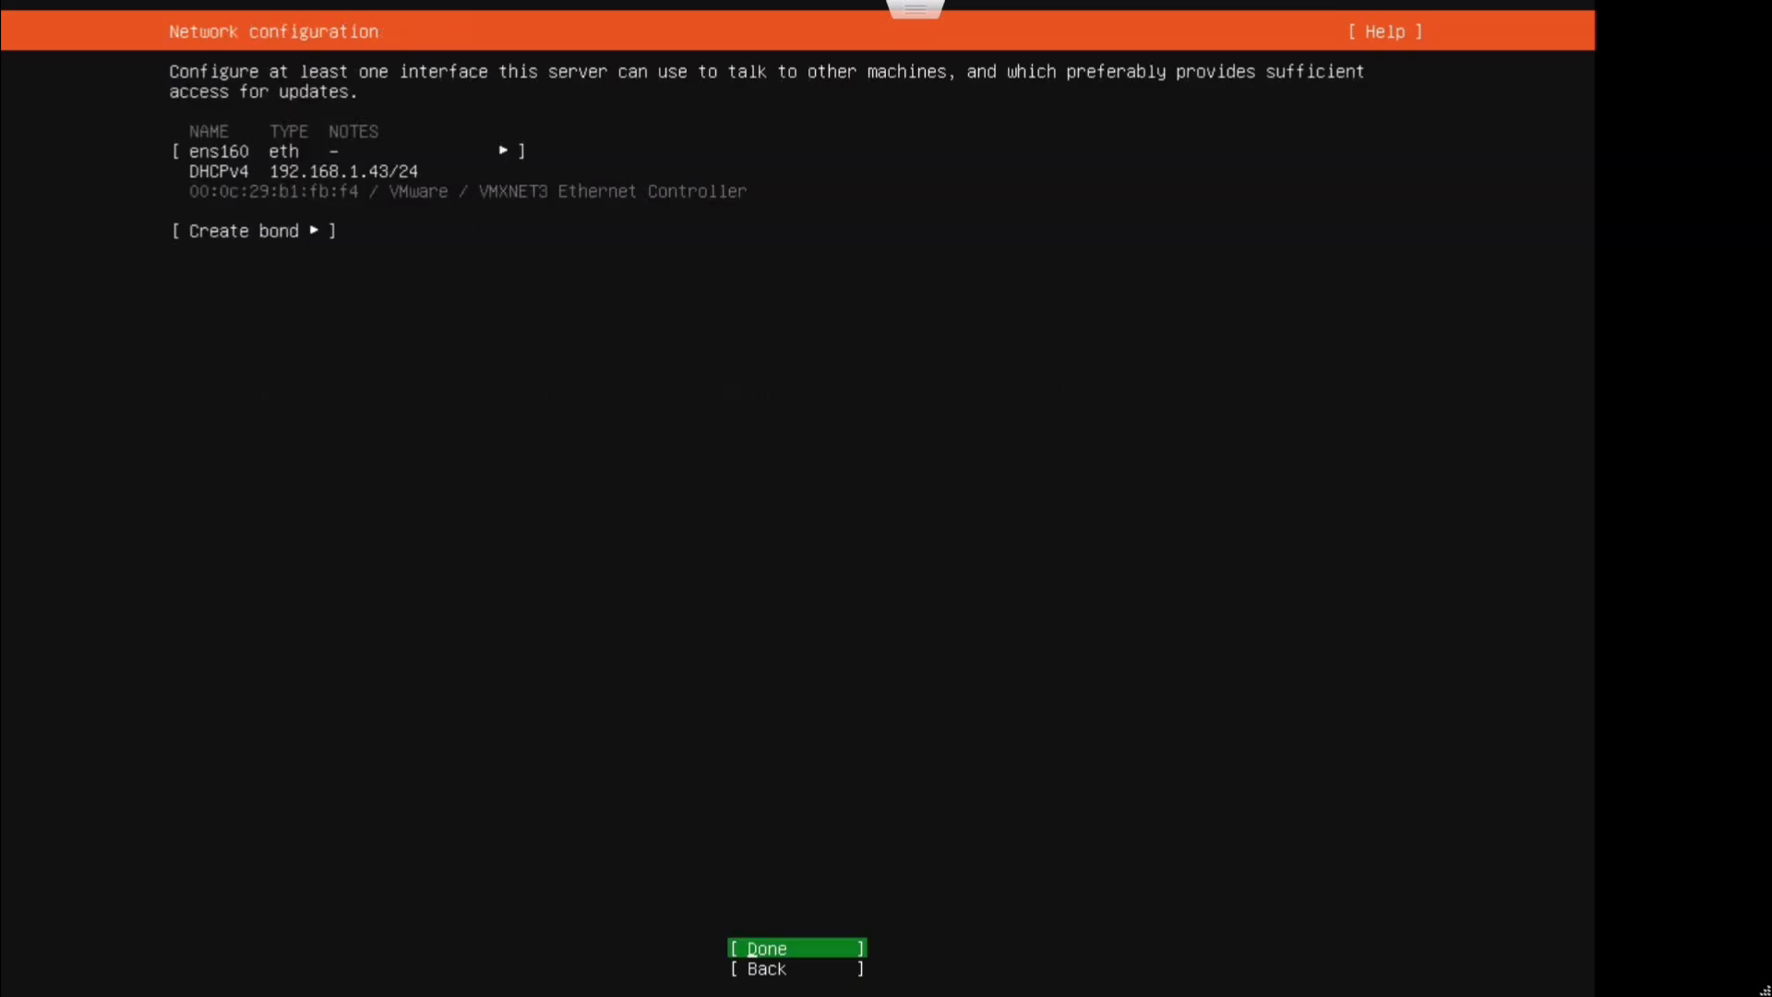
Edit the IPv4 configuration of the ens160 interface and set its IPv4 method to Manual
{"action": "key", "text": "Tab"}
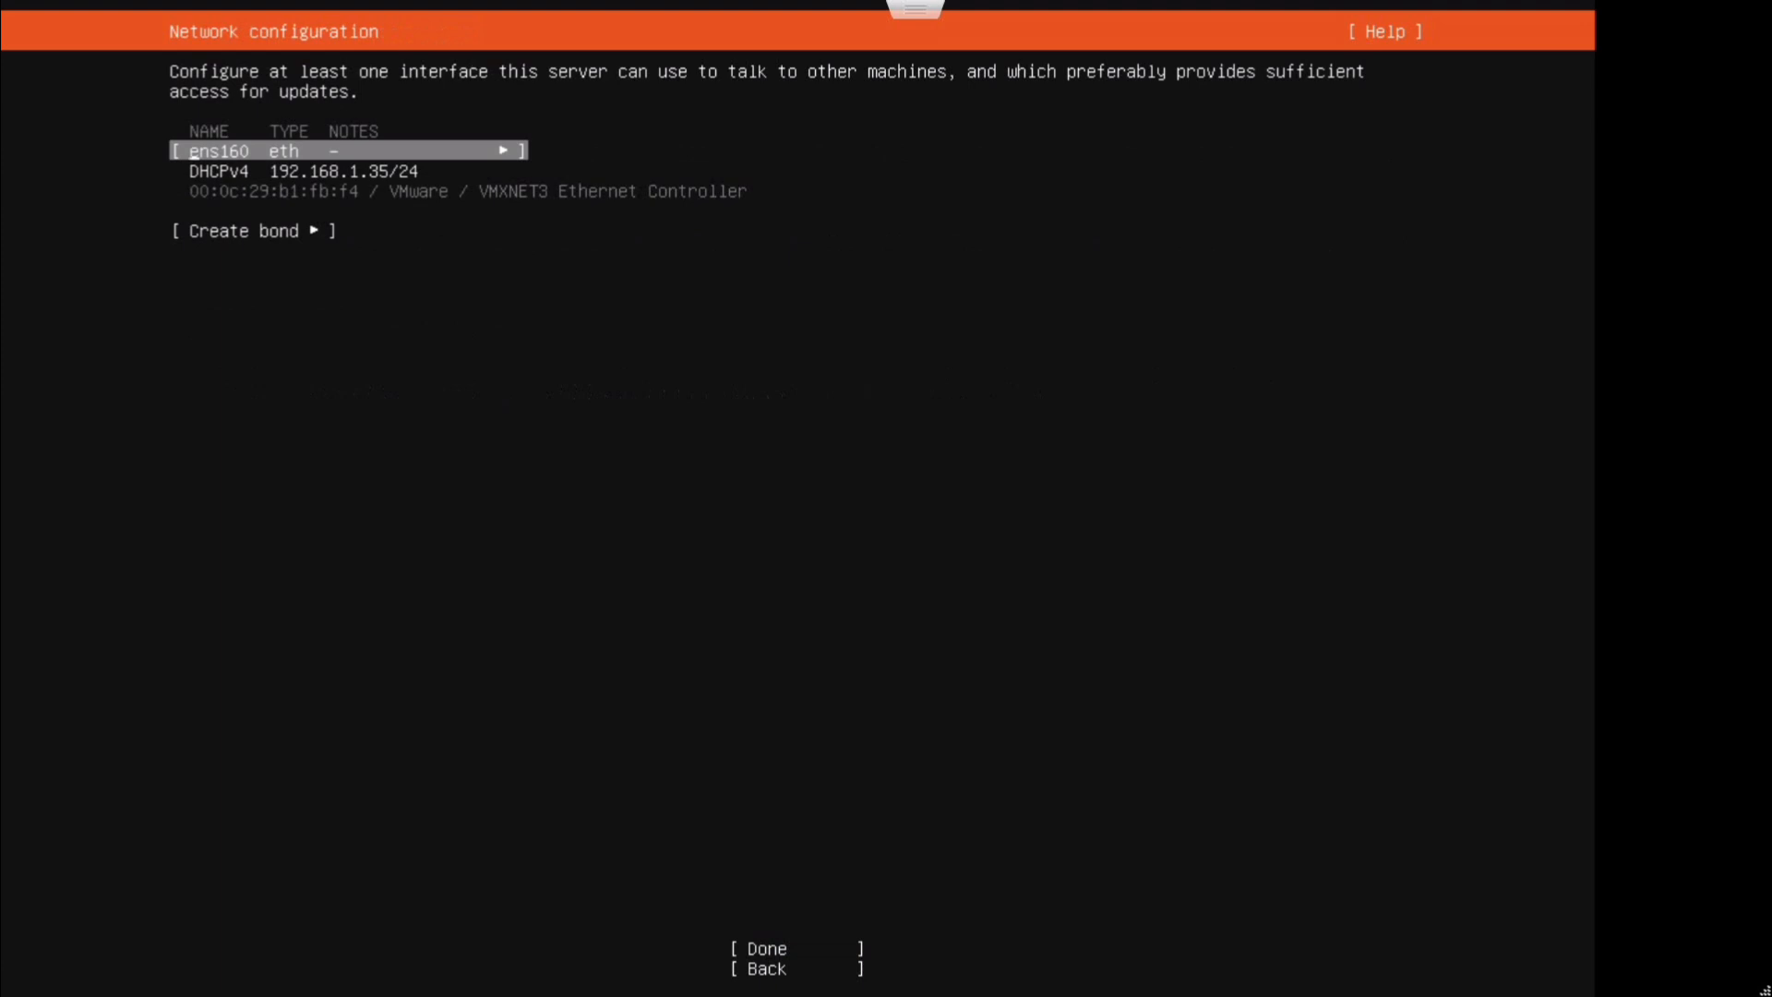
{"action": "key", "text": "Down"}
{"action": "key", "text": "Up"}
{"action": "key", "text": "Return"}
{"action": "key", "text": "Down"}
{"action": "key", "text": "Down"}
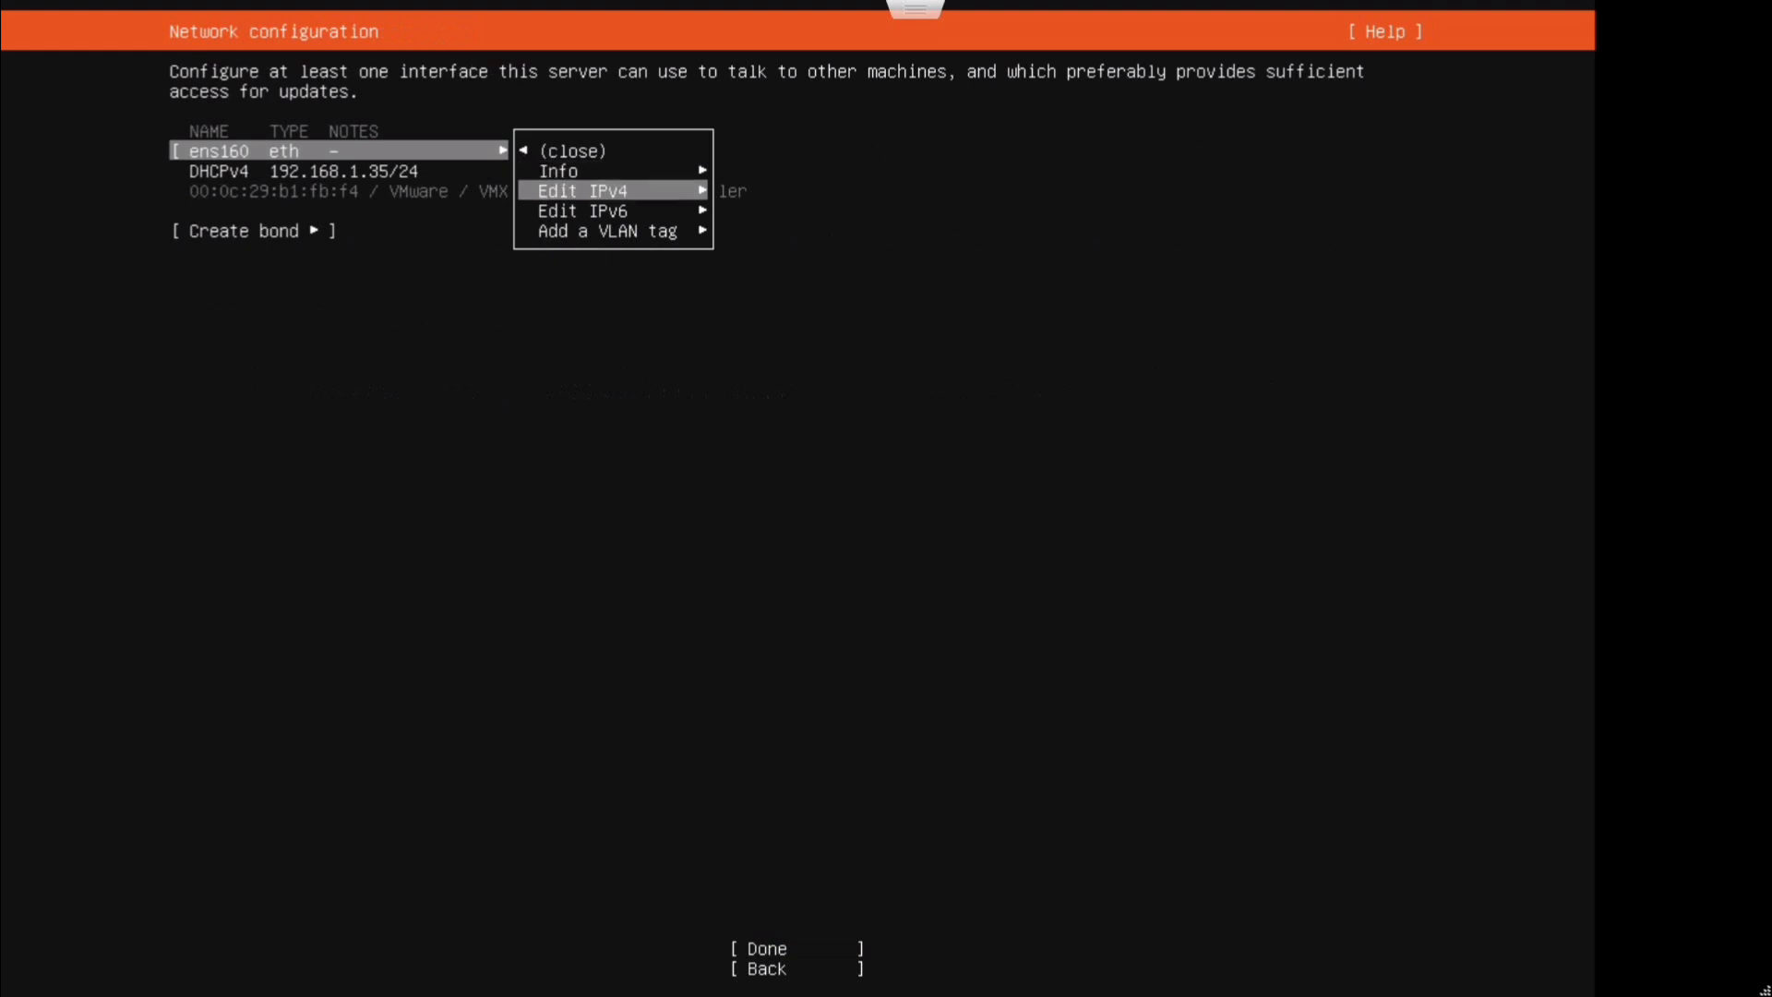
{"action": "key", "text": "Return"}
{"action": "key", "text": "Down"}
{"action": "key", "text": "Up"}
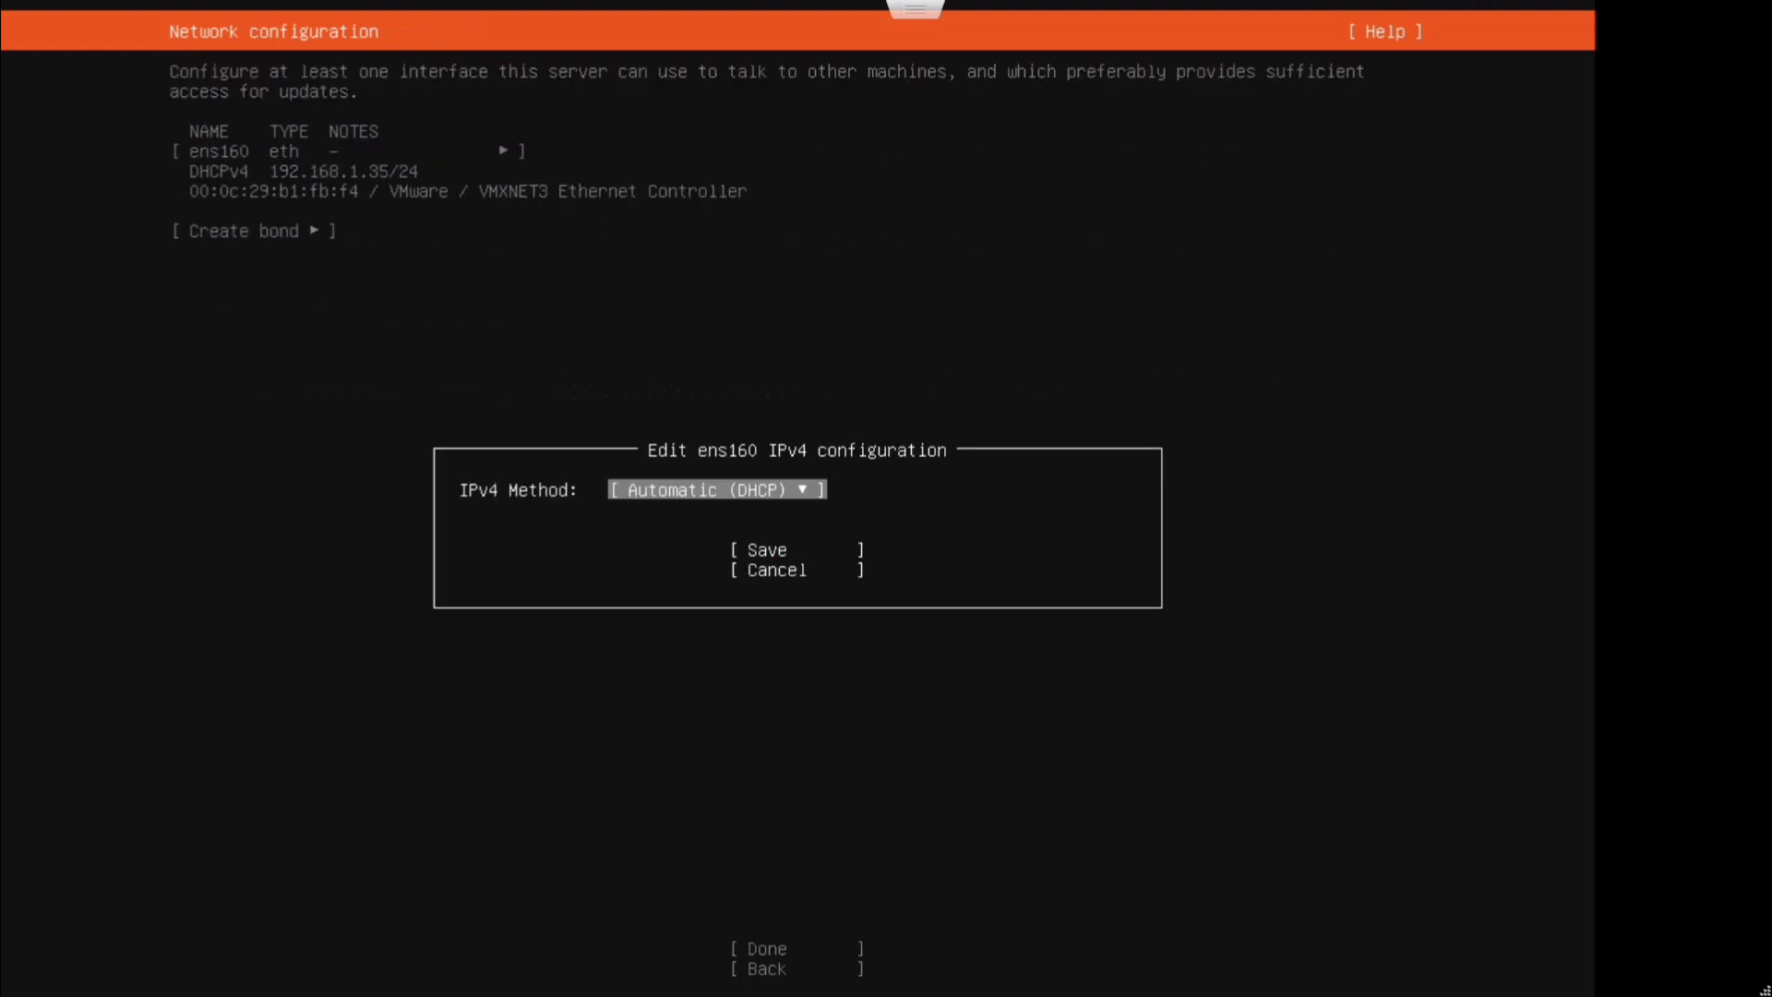
{"action": "key", "text": "Return"}
{"action": "key", "text": "Down"}
{"action": "key", "text": "Return"}
{"action": "key", "text": "Down"}
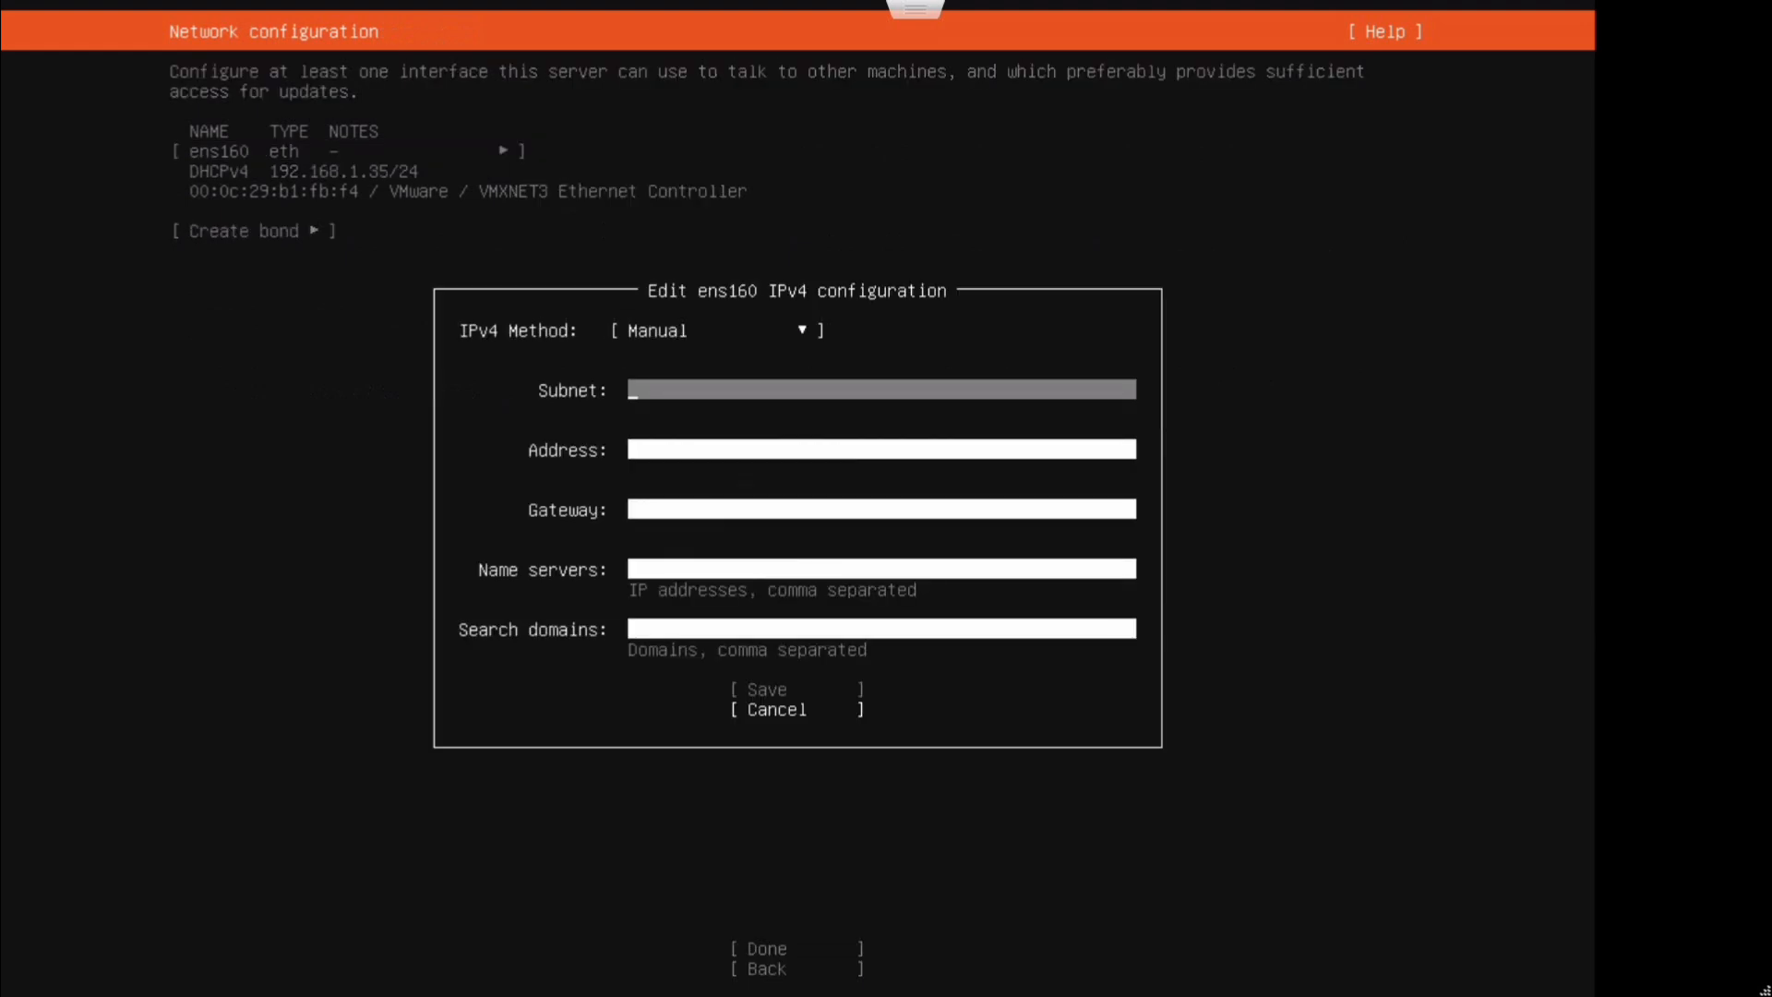
Cancel the manual IPv4 edit of the ens160 interface without entering any subnet, address or gateway
{"action": "key", "text": "Down"}
{"action": "key", "text": "Down"}
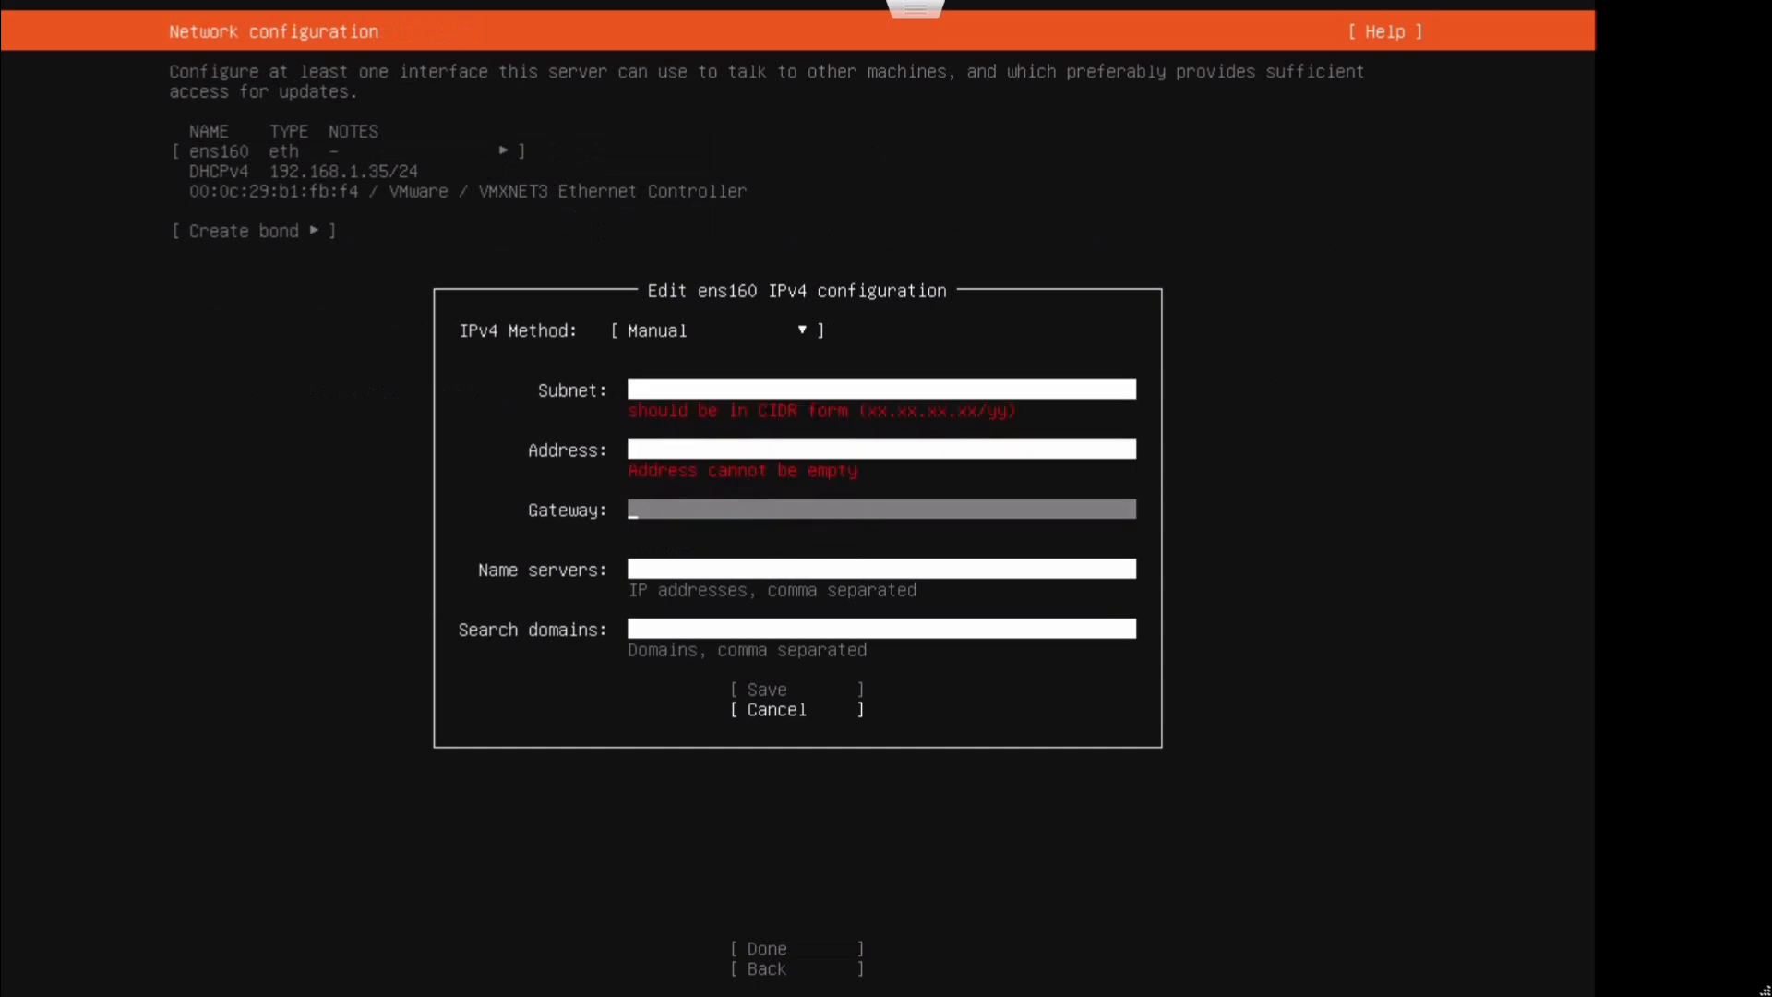
{"action": "key", "text": "Down"}
{"action": "key", "text": "Up"}
{"action": "key", "text": "Up"}
{"action": "key", "text": "Up"}
{"action": "key", "text": "Down"}
{"action": "key", "text": "Down"}
{"action": "key", "text": "Down"}
{"action": "key", "text": "Down"}
{"action": "key", "text": "Down"}
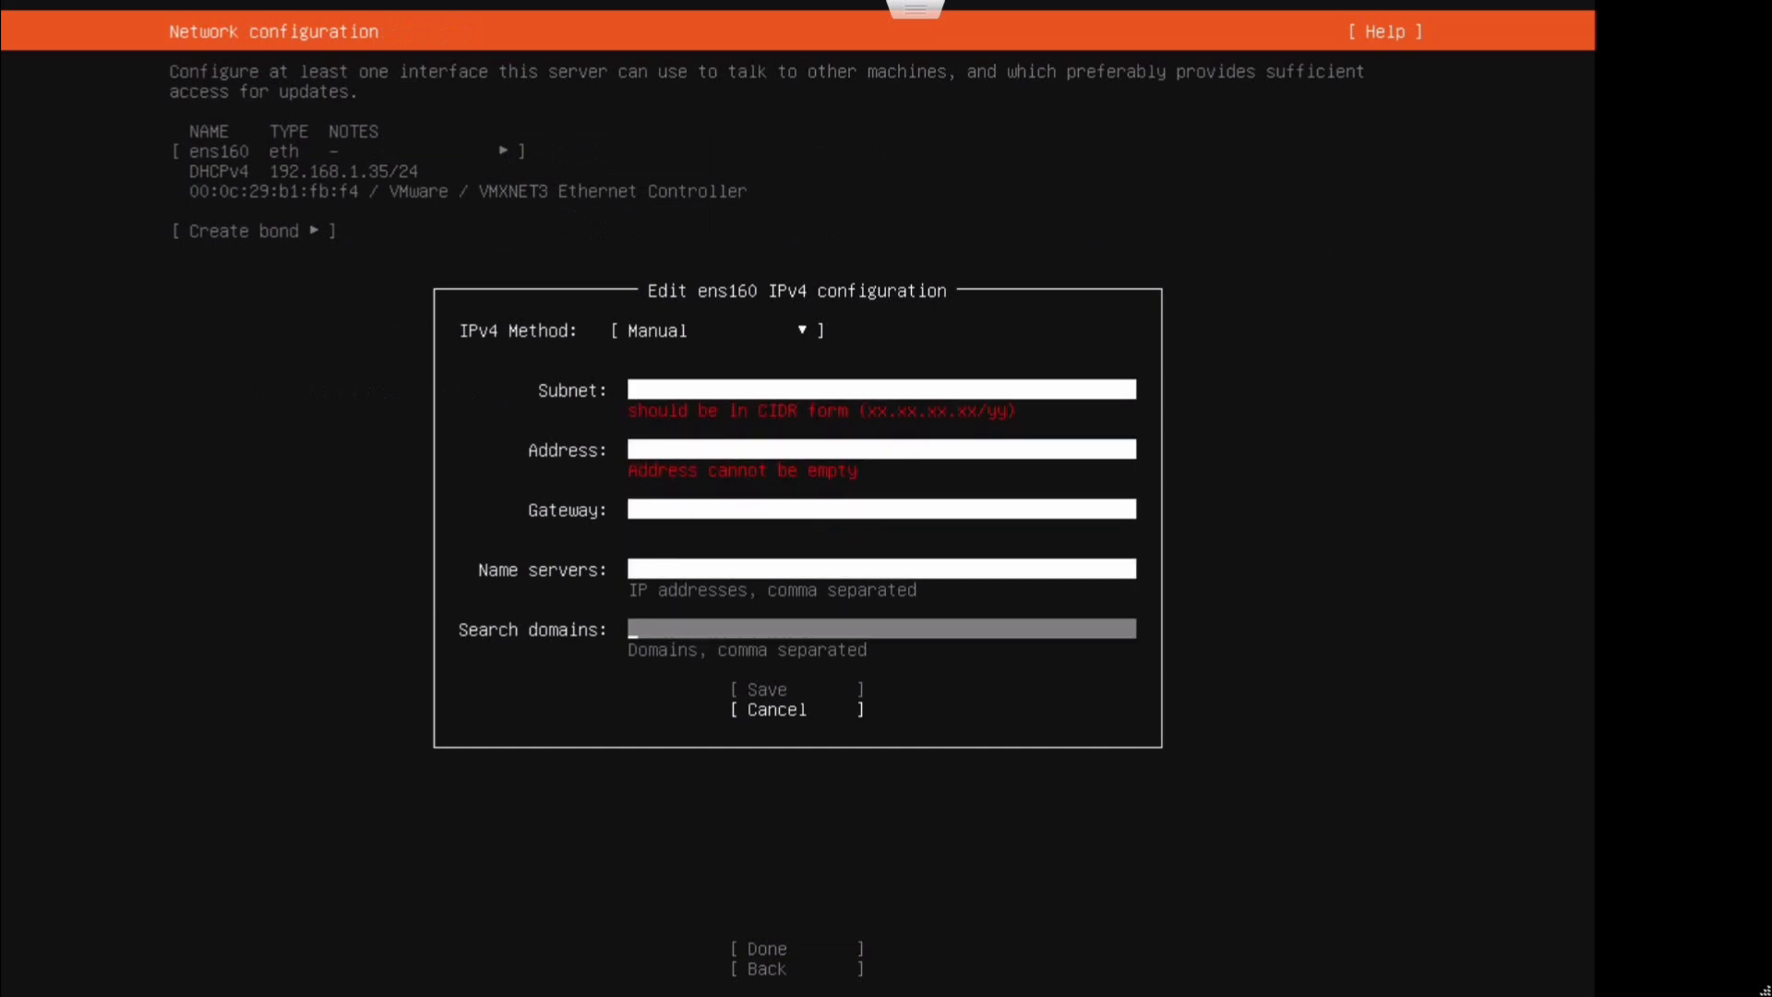
{"action": "key", "text": "Return"}
Accept the network configuration with ens160 on DHCPv4 and leave the proxy address blank
{"action": "key", "text": "Down"}
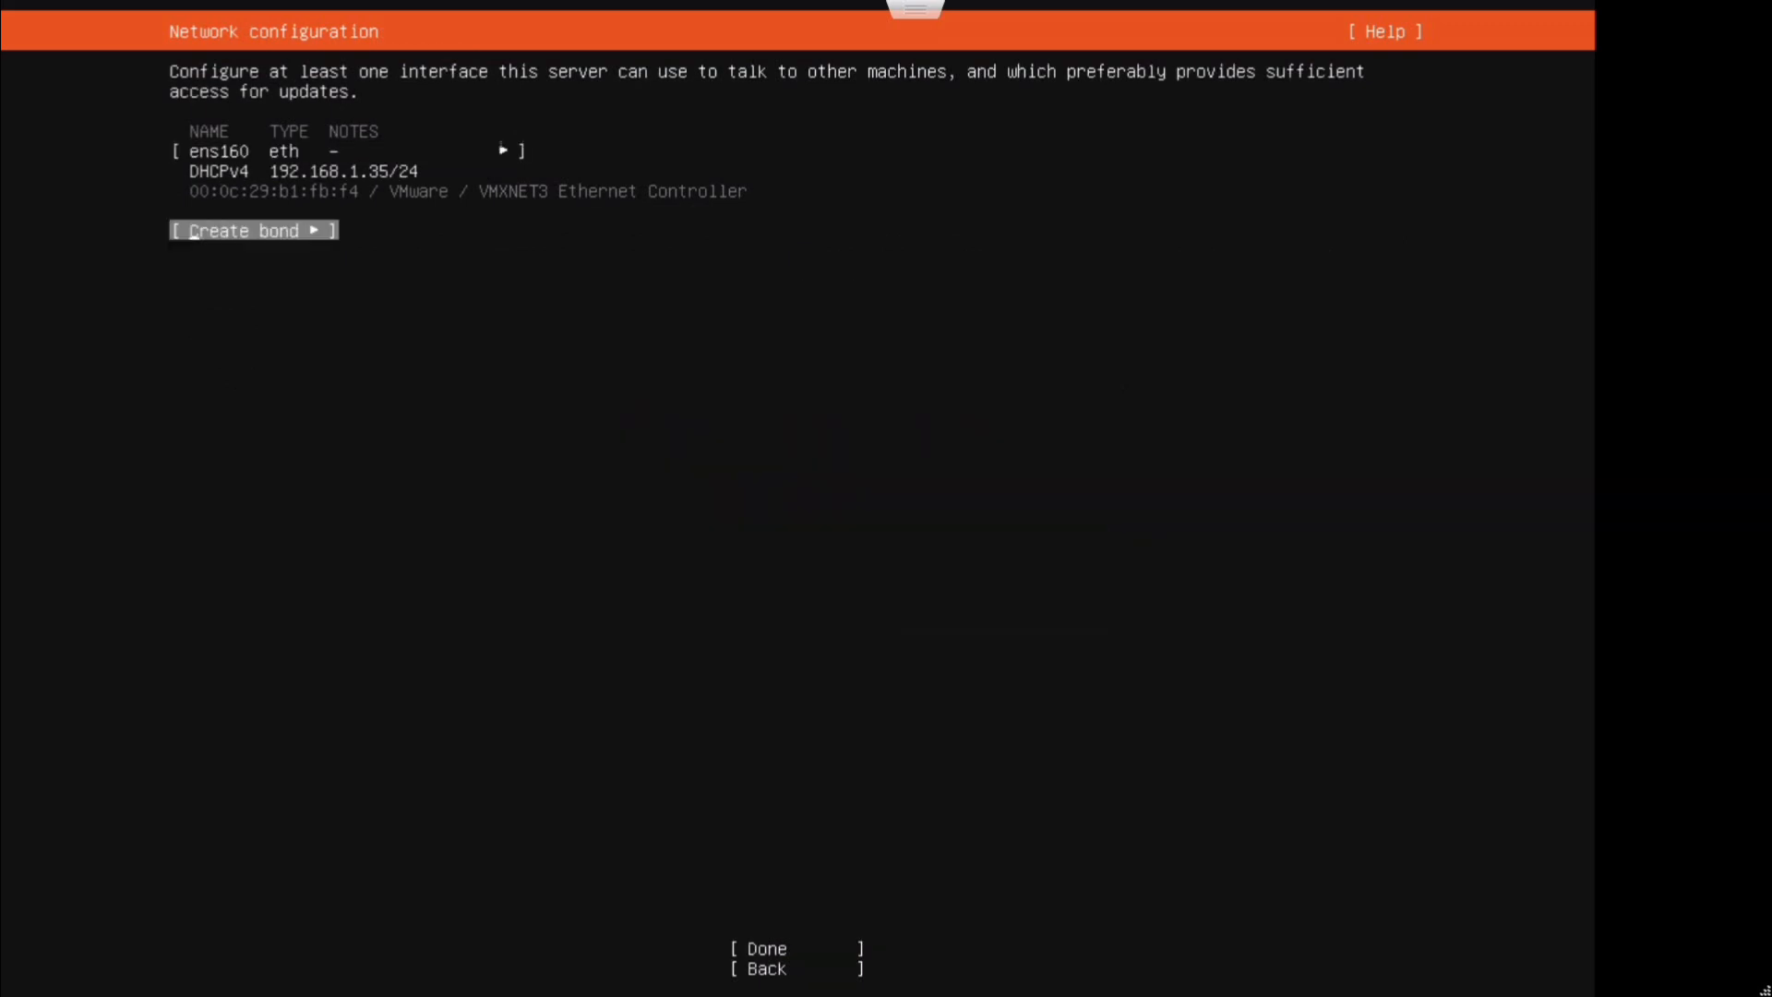
{"action": "key", "text": "Down"}
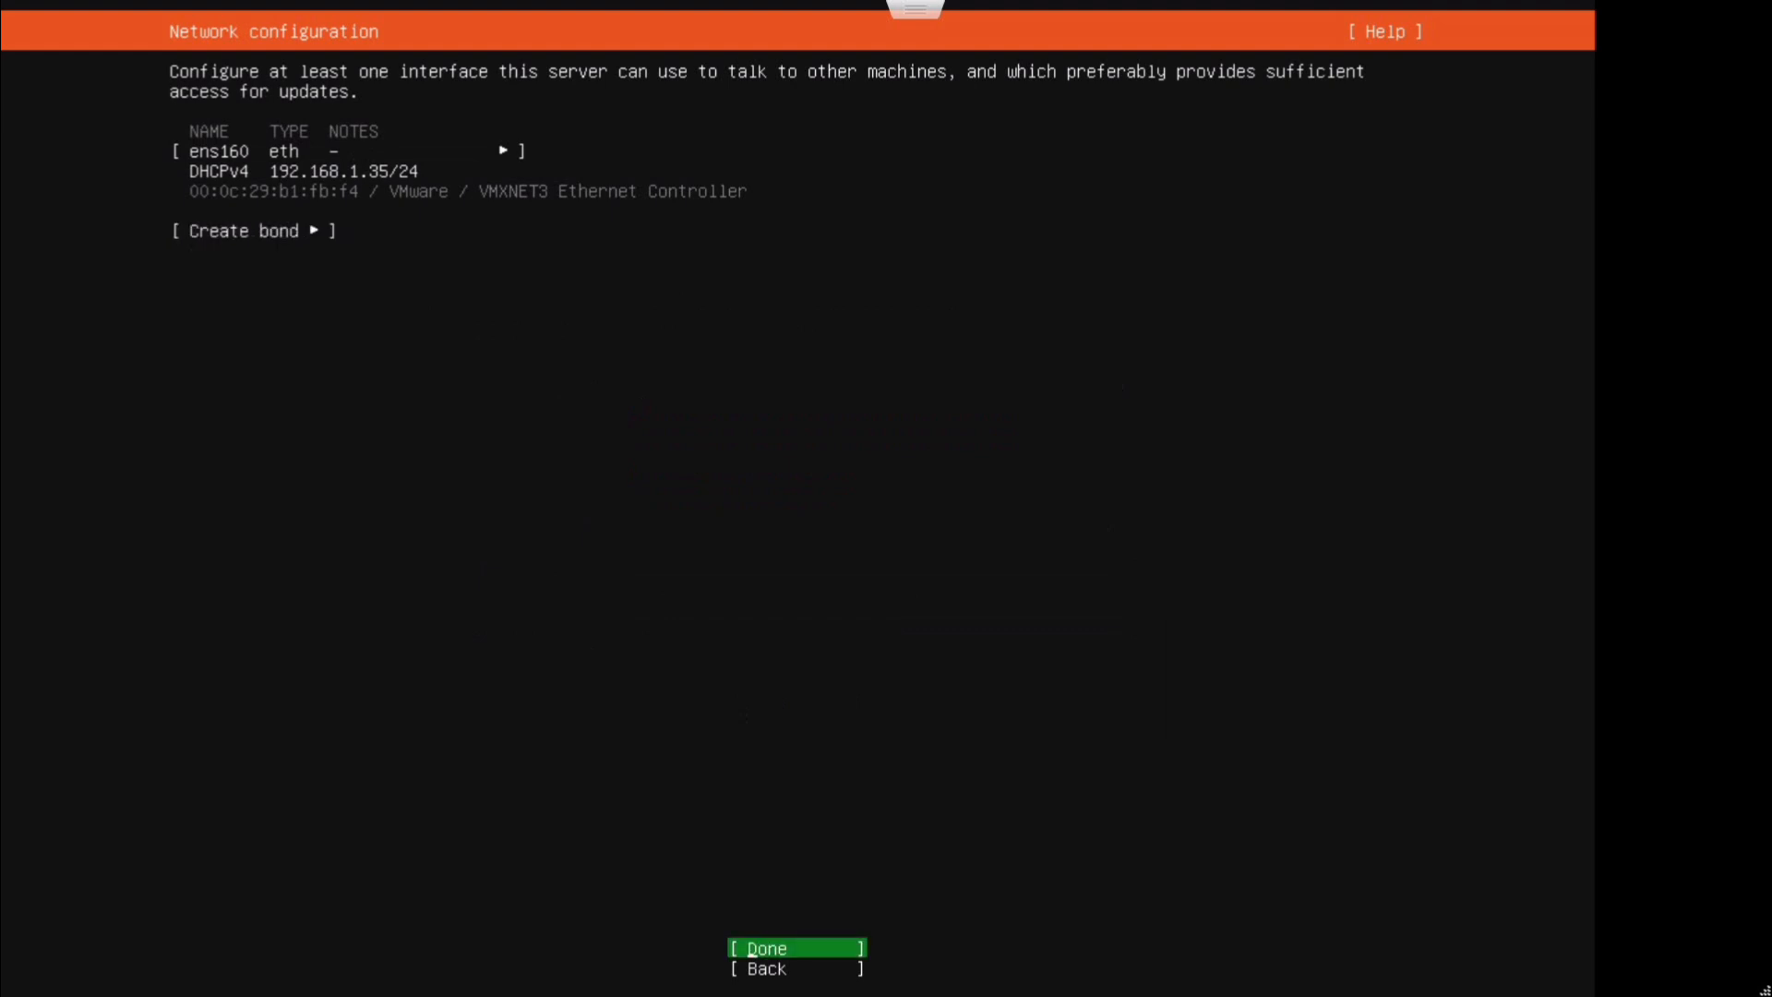
{"action": "key", "text": "Return"}
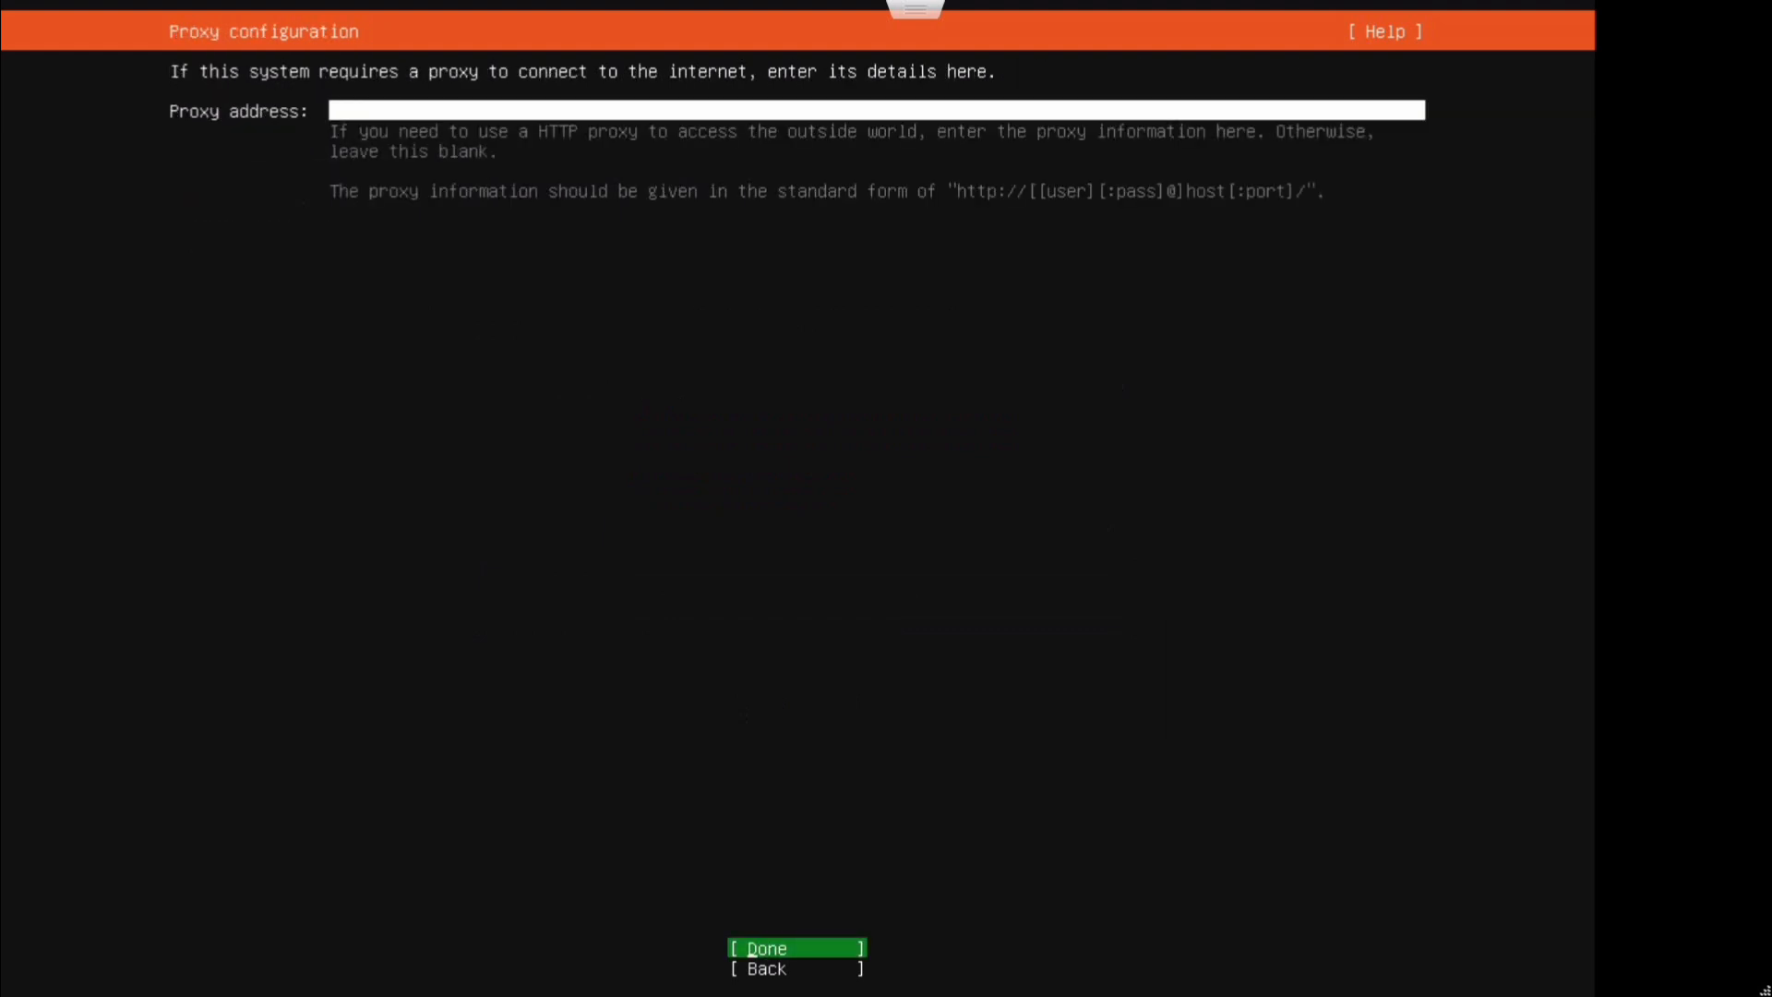
{"action": "key", "text": "Return"}
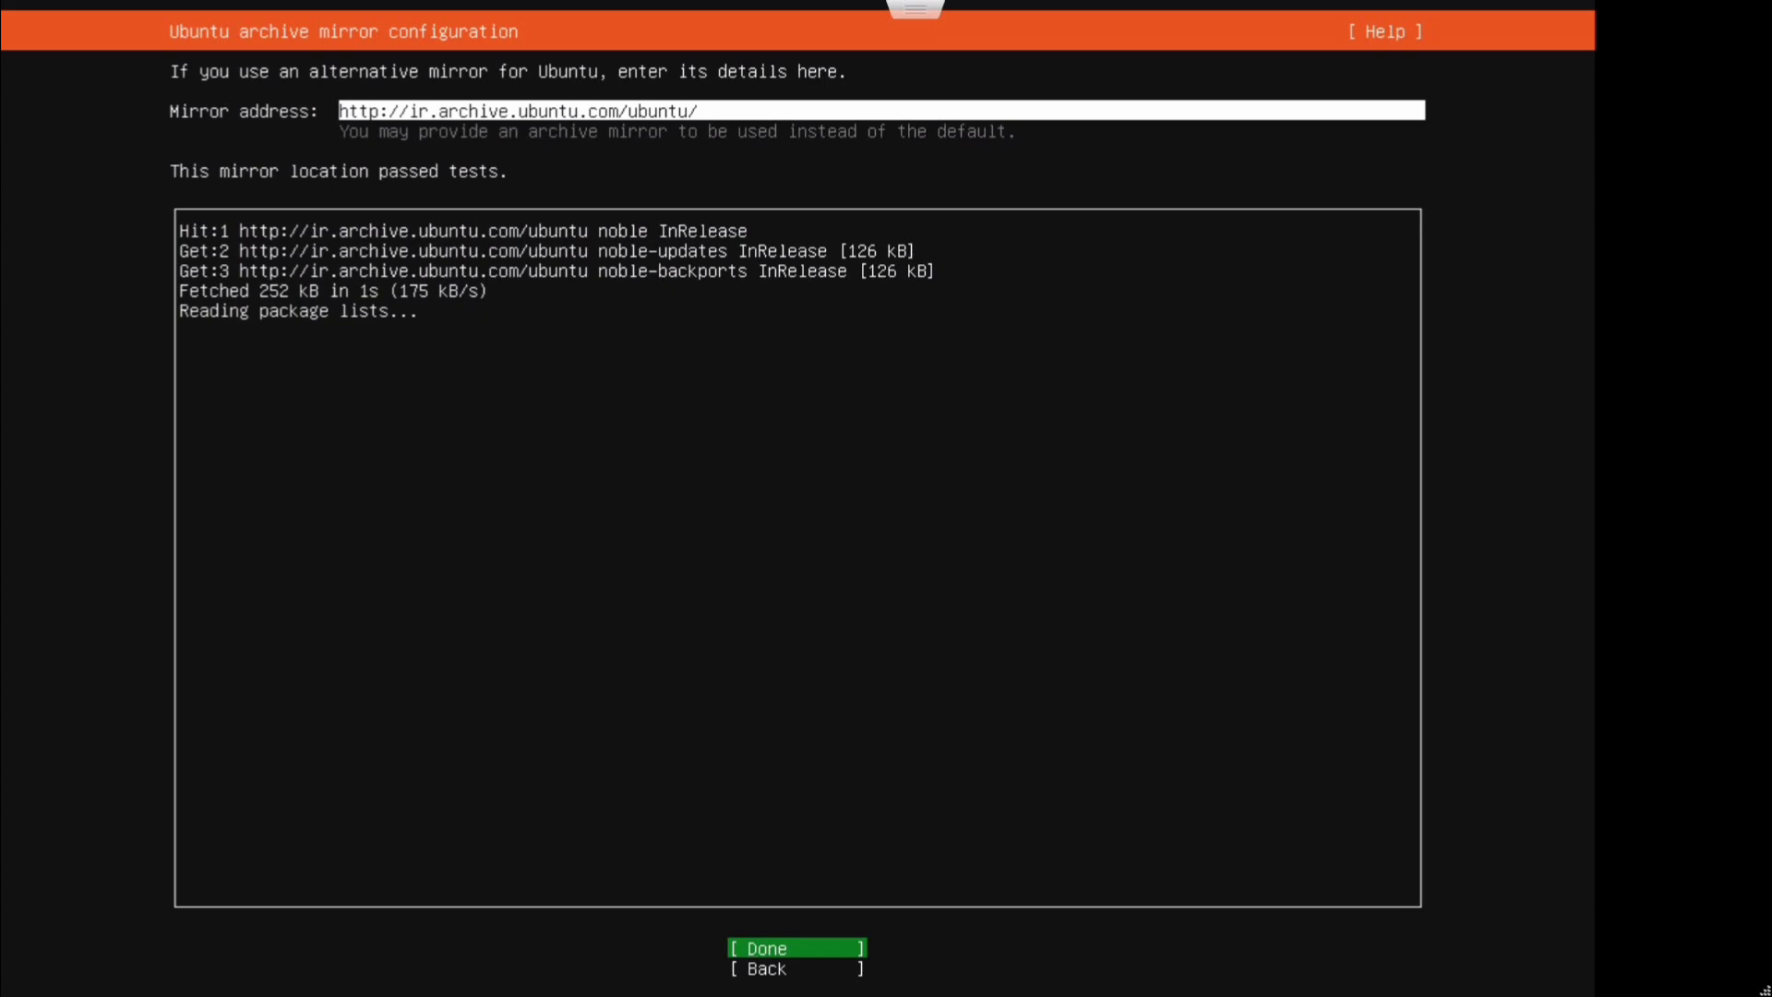
Clear the Ubuntu archive mirror address
{"action": "key", "text": "Up"}
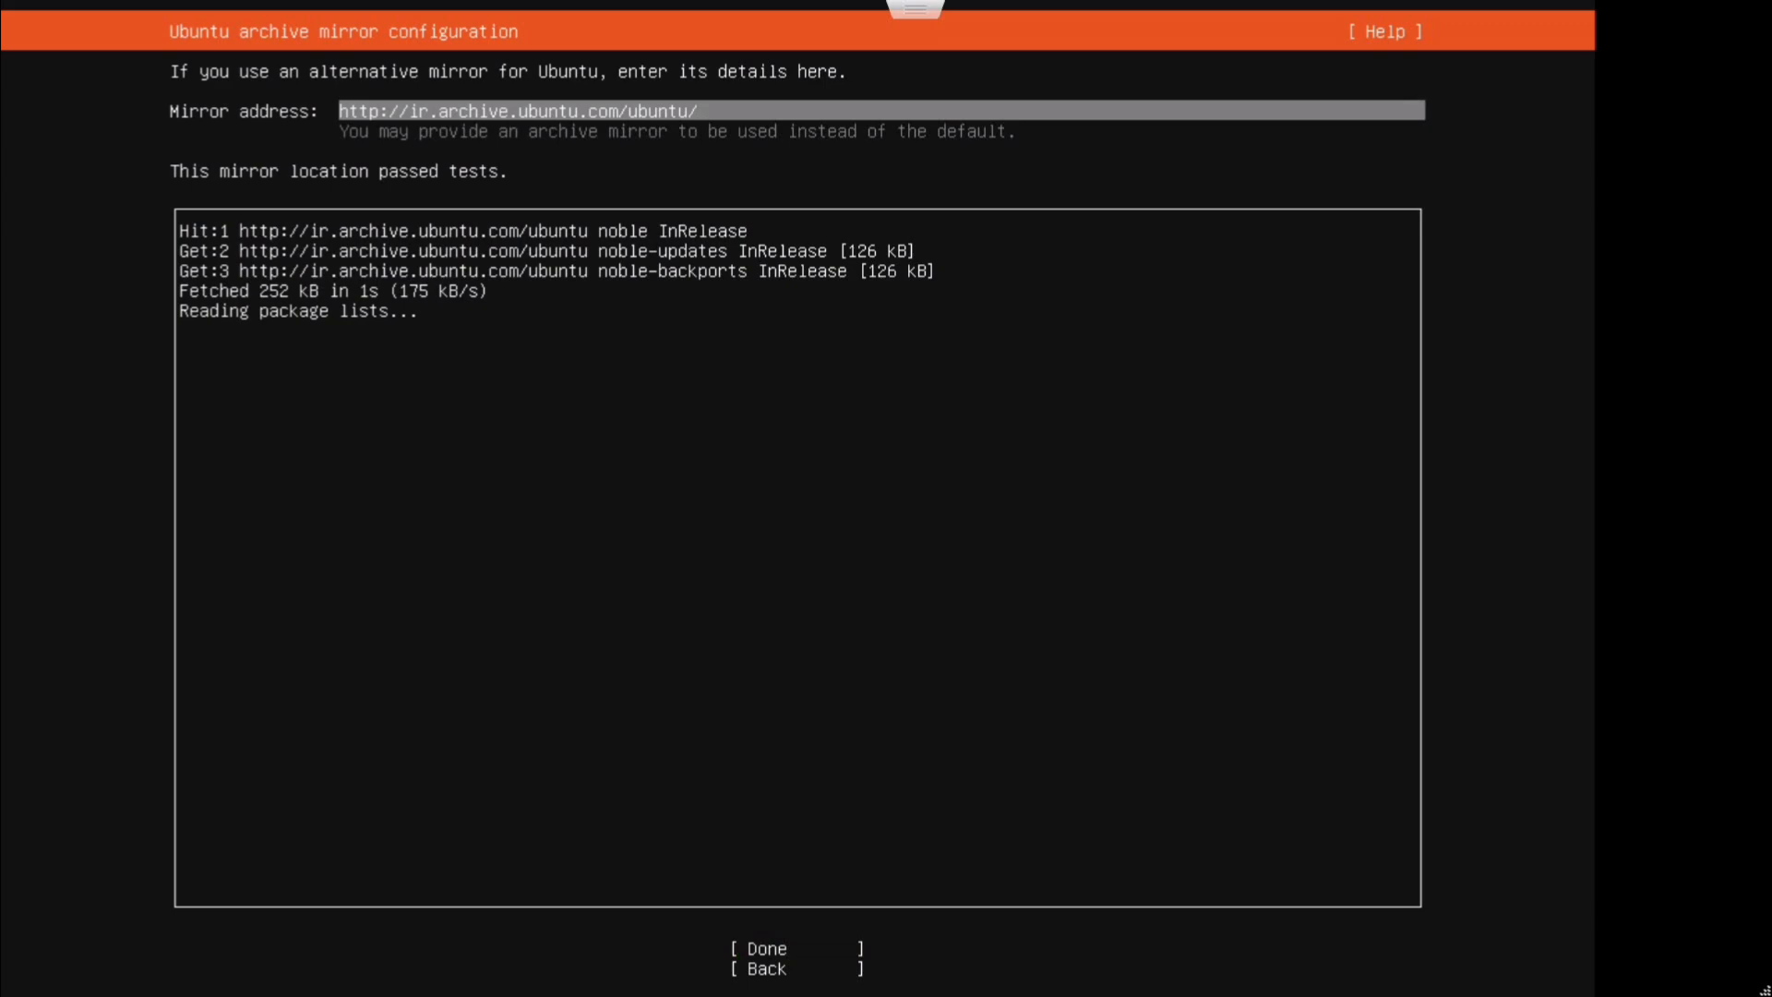
{"action": "key", "text": "BackSpace"}
{"action": "key", "text": "BackSpace"}
{"action": "key", "text": "BackSpace"}
{"action": "key", "text": "BackSpace"}
{"action": "key", "text": "BackSpace"}
{"action": "key", "text": "BackSpace"}
{"action": "key", "text": "BackSpace"}
{"action": "key", "text": "BackSpace"}
{"action": "key", "text": "BackSpace"}
{"action": "key", "text": "BackSpace"}
{"action": "key", "text": "BackSpace"}
{"action": "key", "text": "BackSpace"}
{"action": "key", "text": "BackSpace"}
{"action": "key", "text": "BackSpace"}
{"action": "key", "text": "BackSpace"}
{"action": "key", "text": "BackSpace"}
{"action": "key", "text": "BackSpace"}
{"action": "key", "text": "BackSpace"}
{"action": "key", "text": "BackSpace"}
{"action": "key", "text": "BackSpace"}
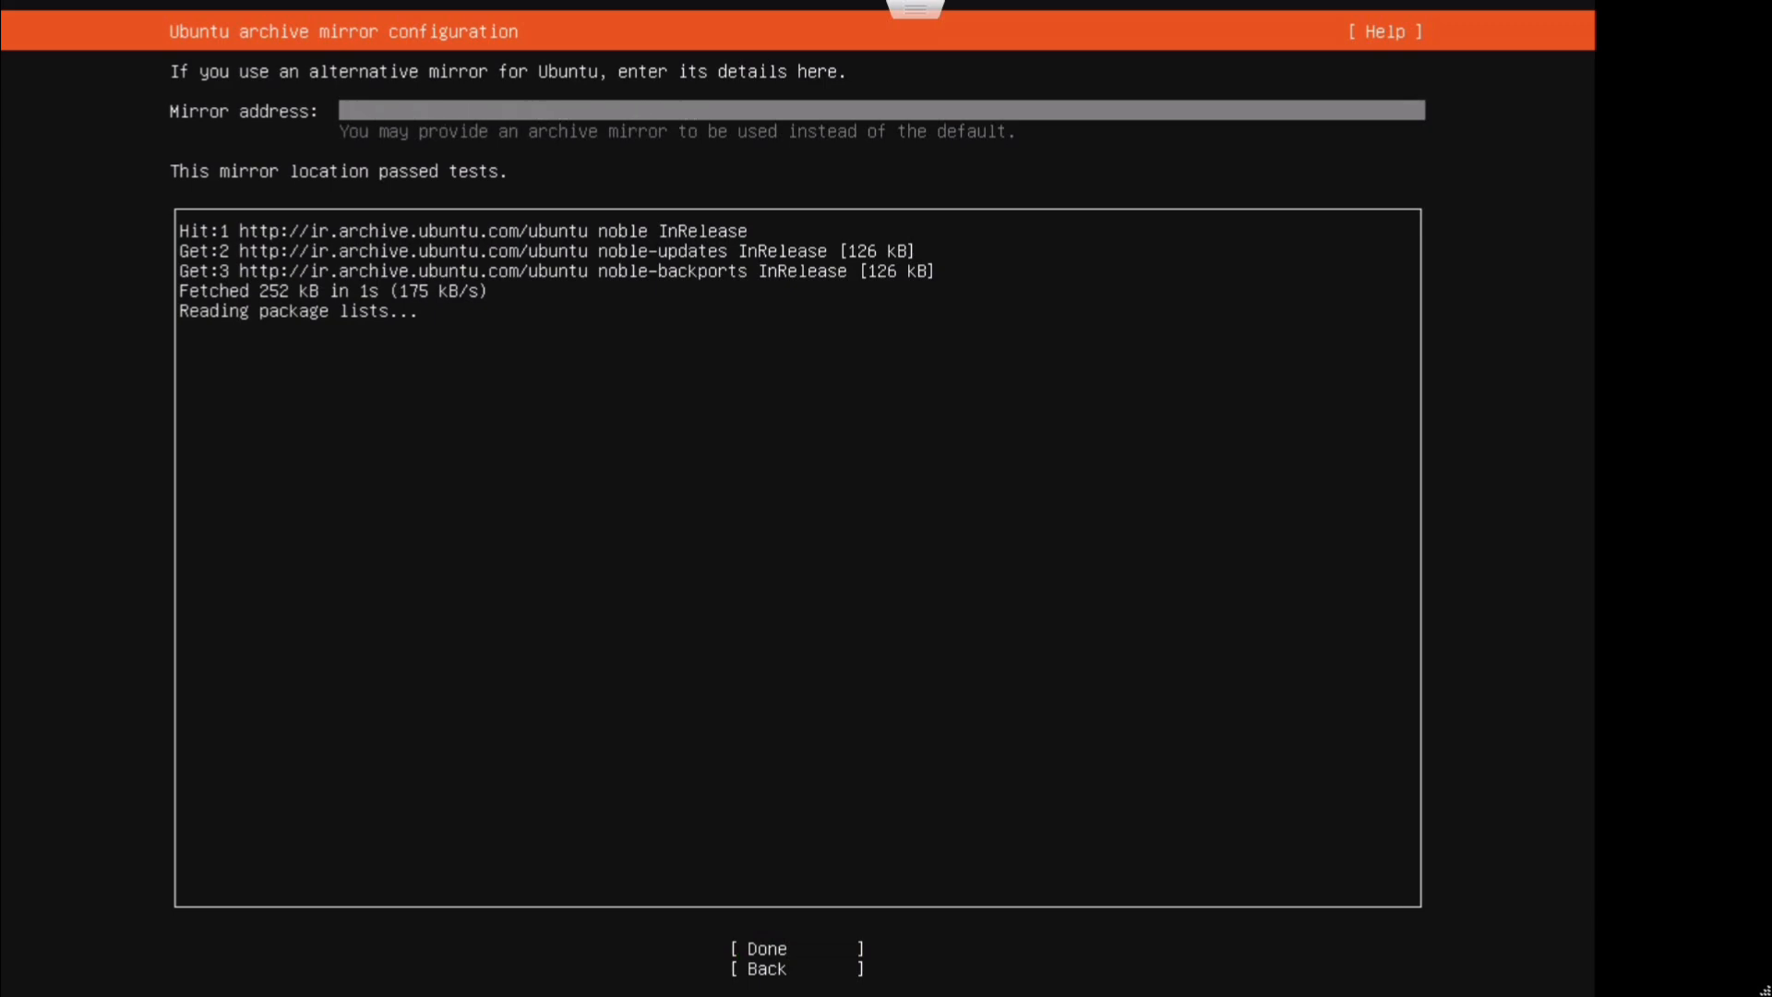
Proceed to guided storage configuration with the mirror address blank, continuing despite the mirror check
{"action": "key", "text": "Down"}
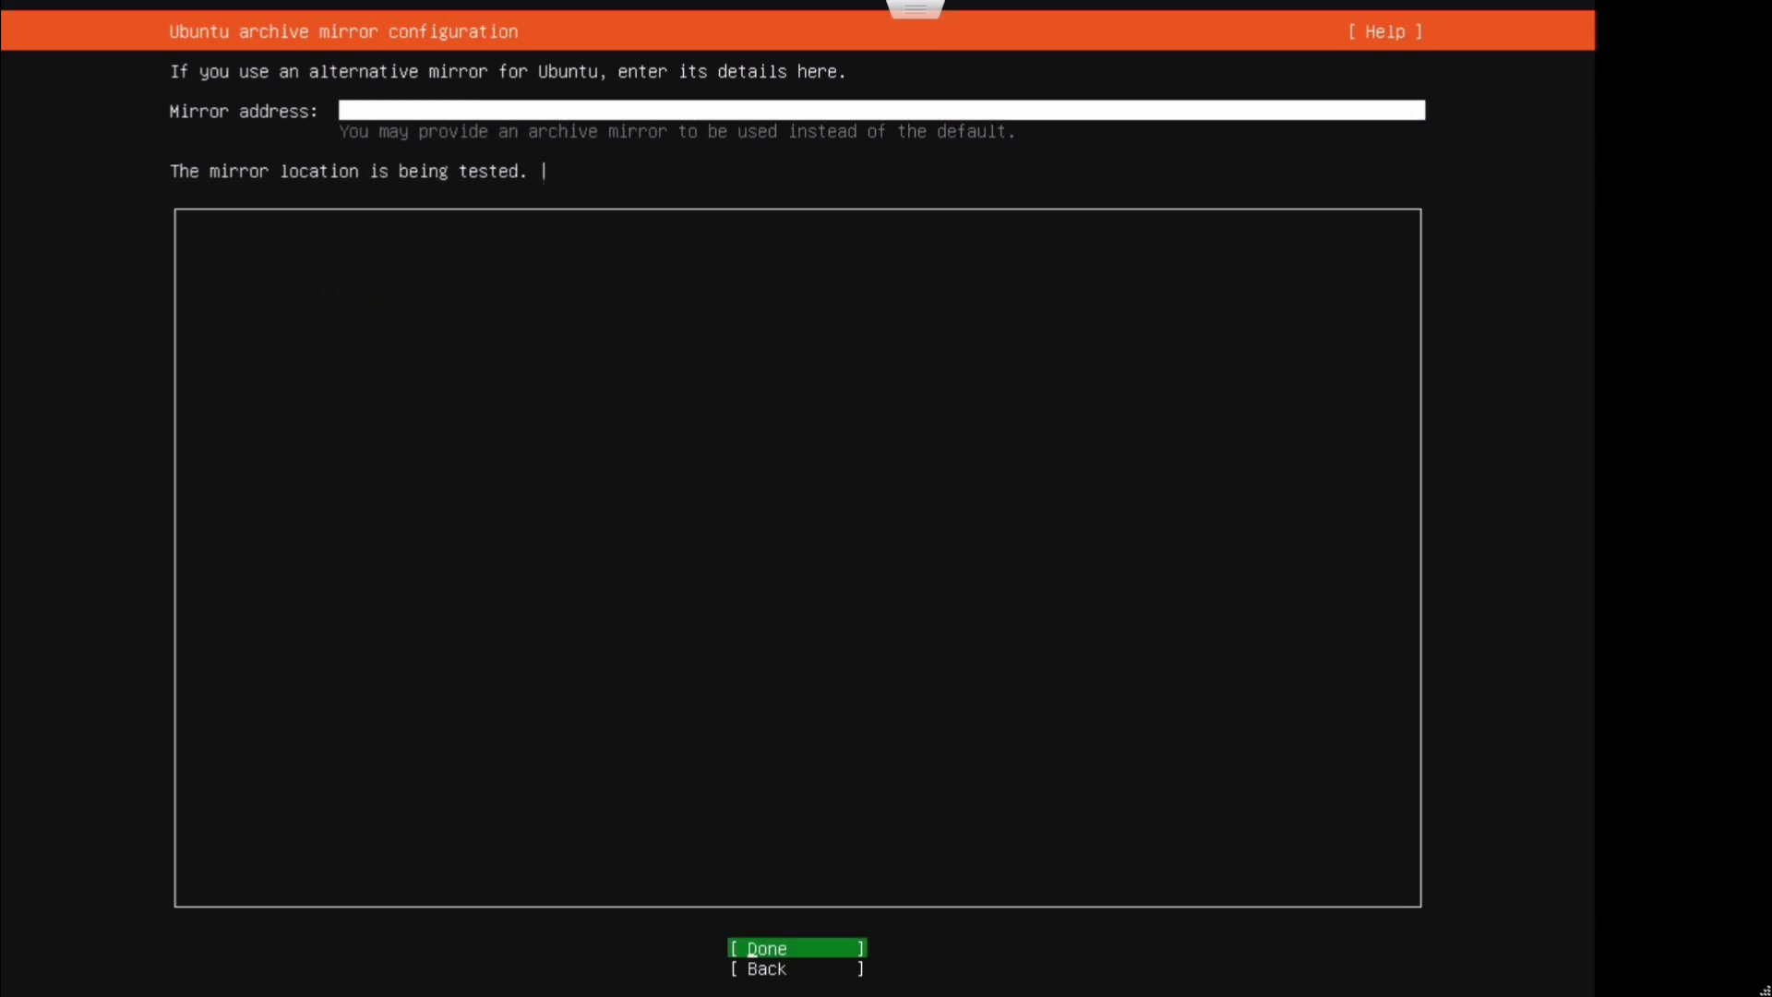
{"action": "key", "text": "Return"}
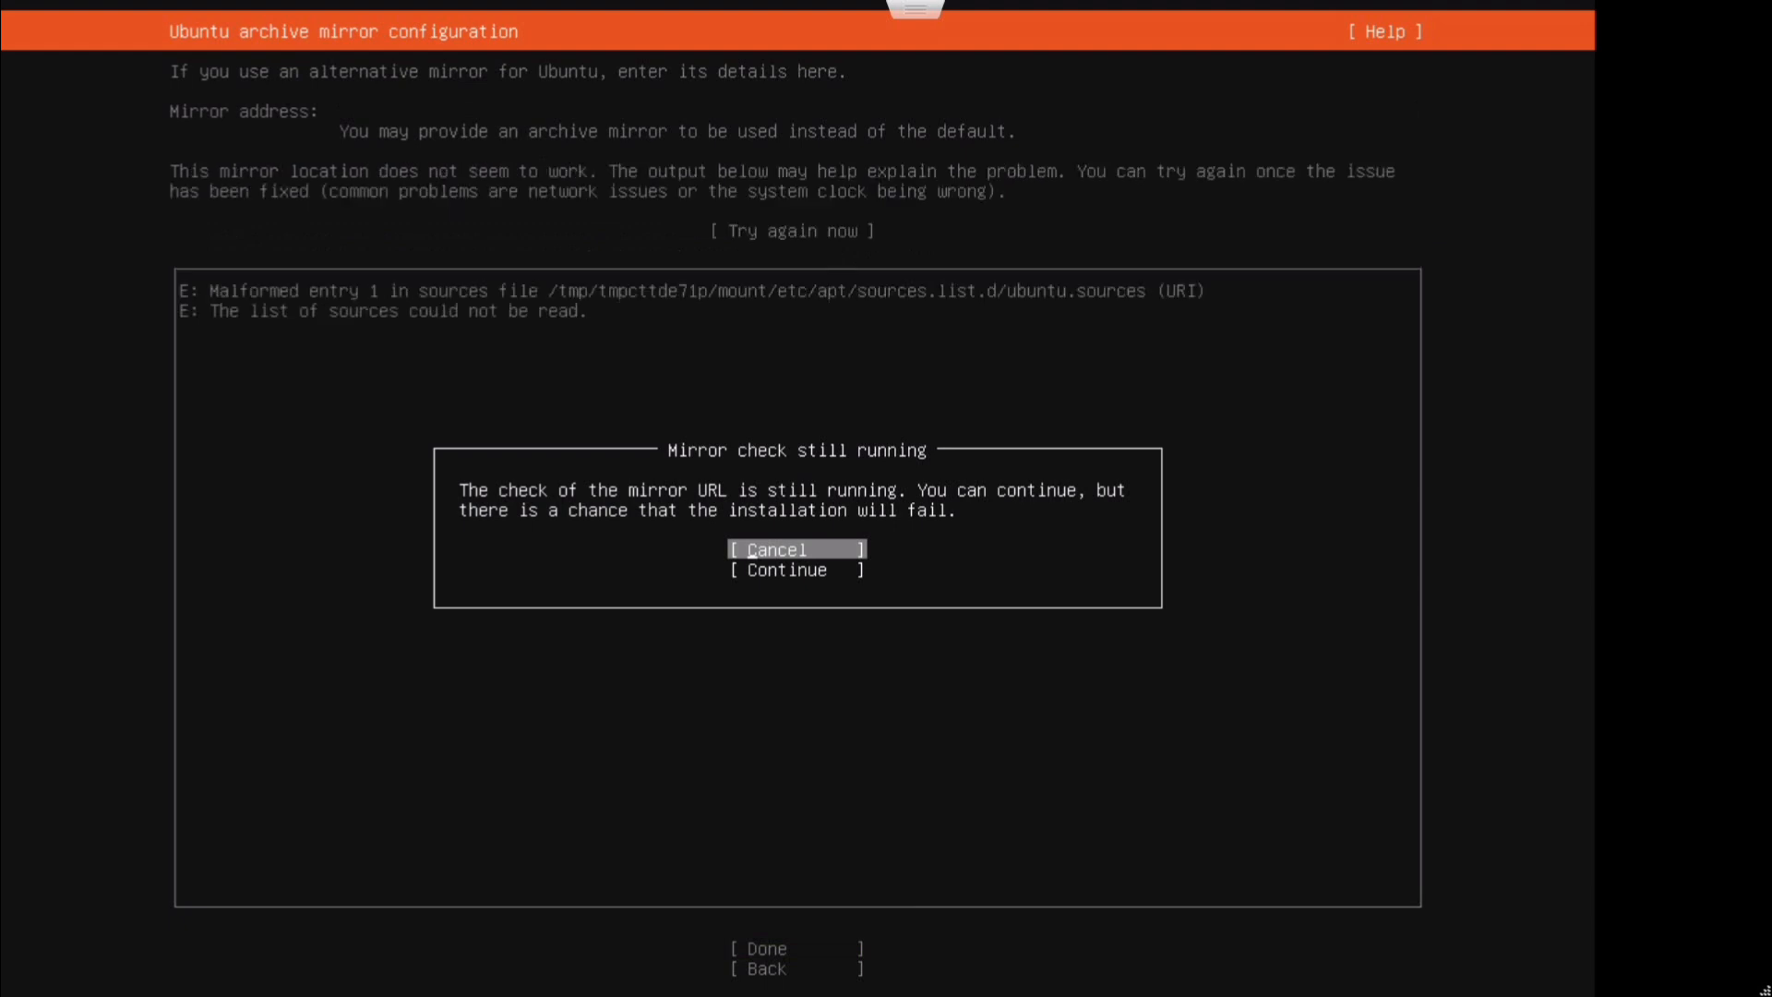
{"action": "key", "text": "Down"}
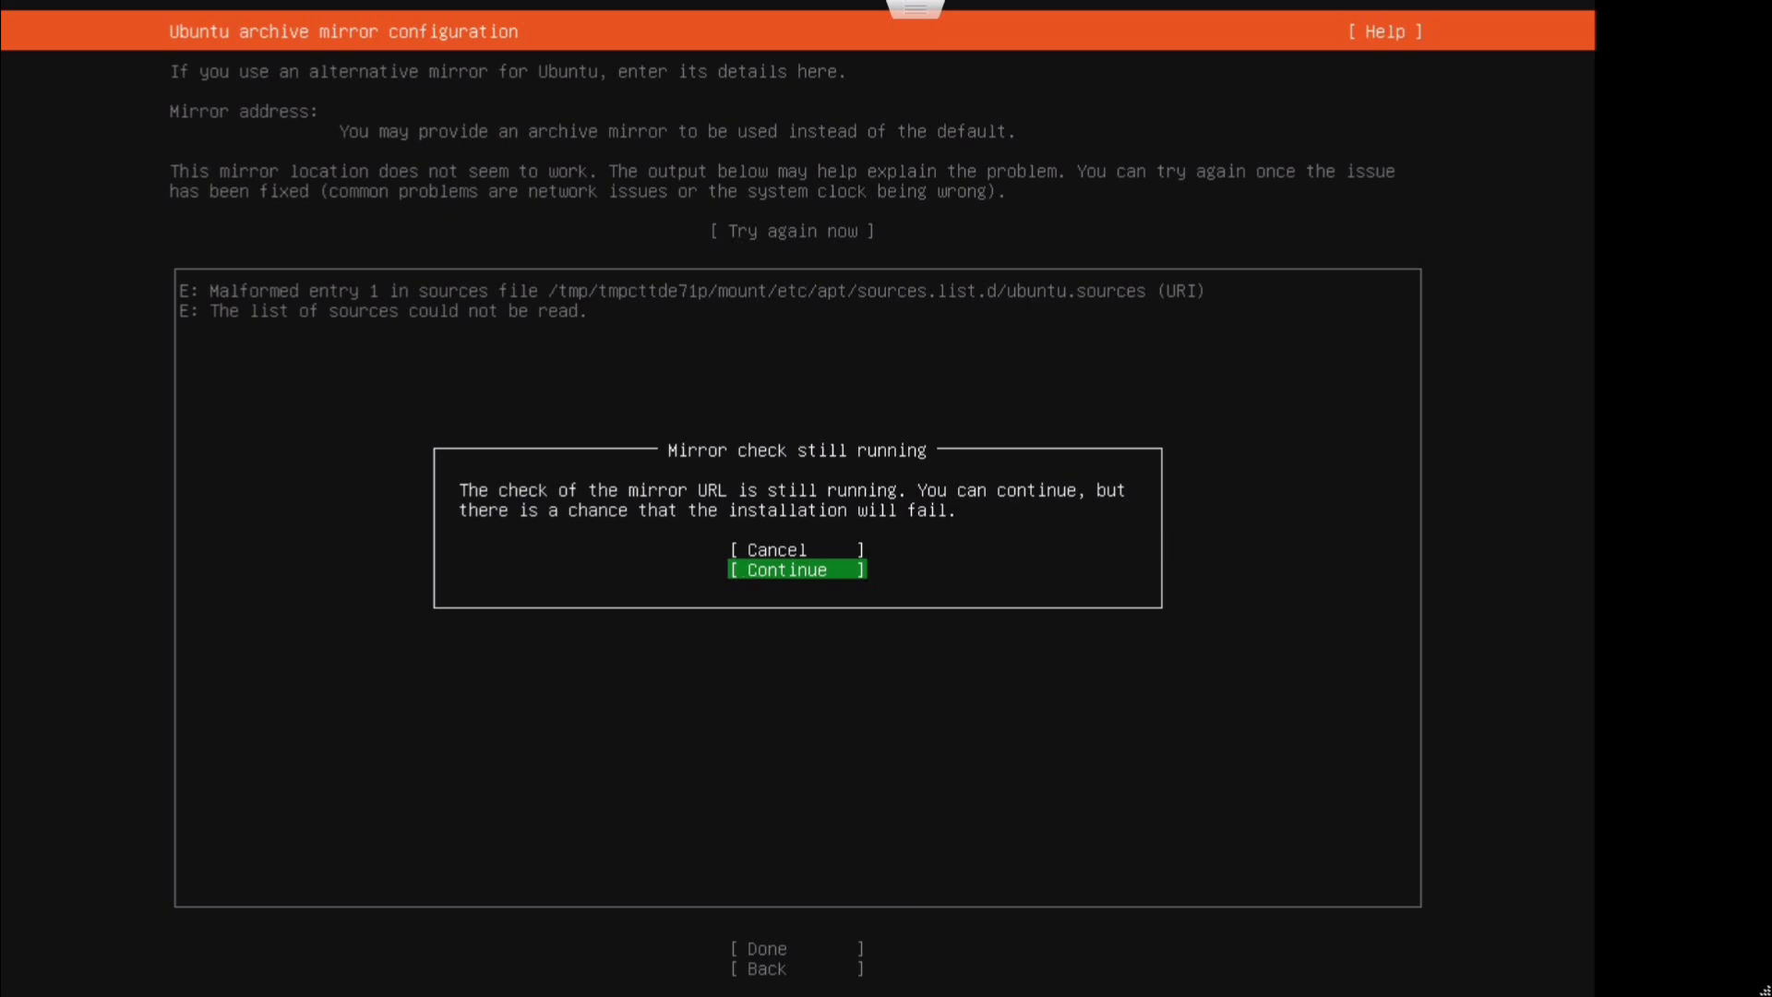
{"action": "key", "text": "Return"}
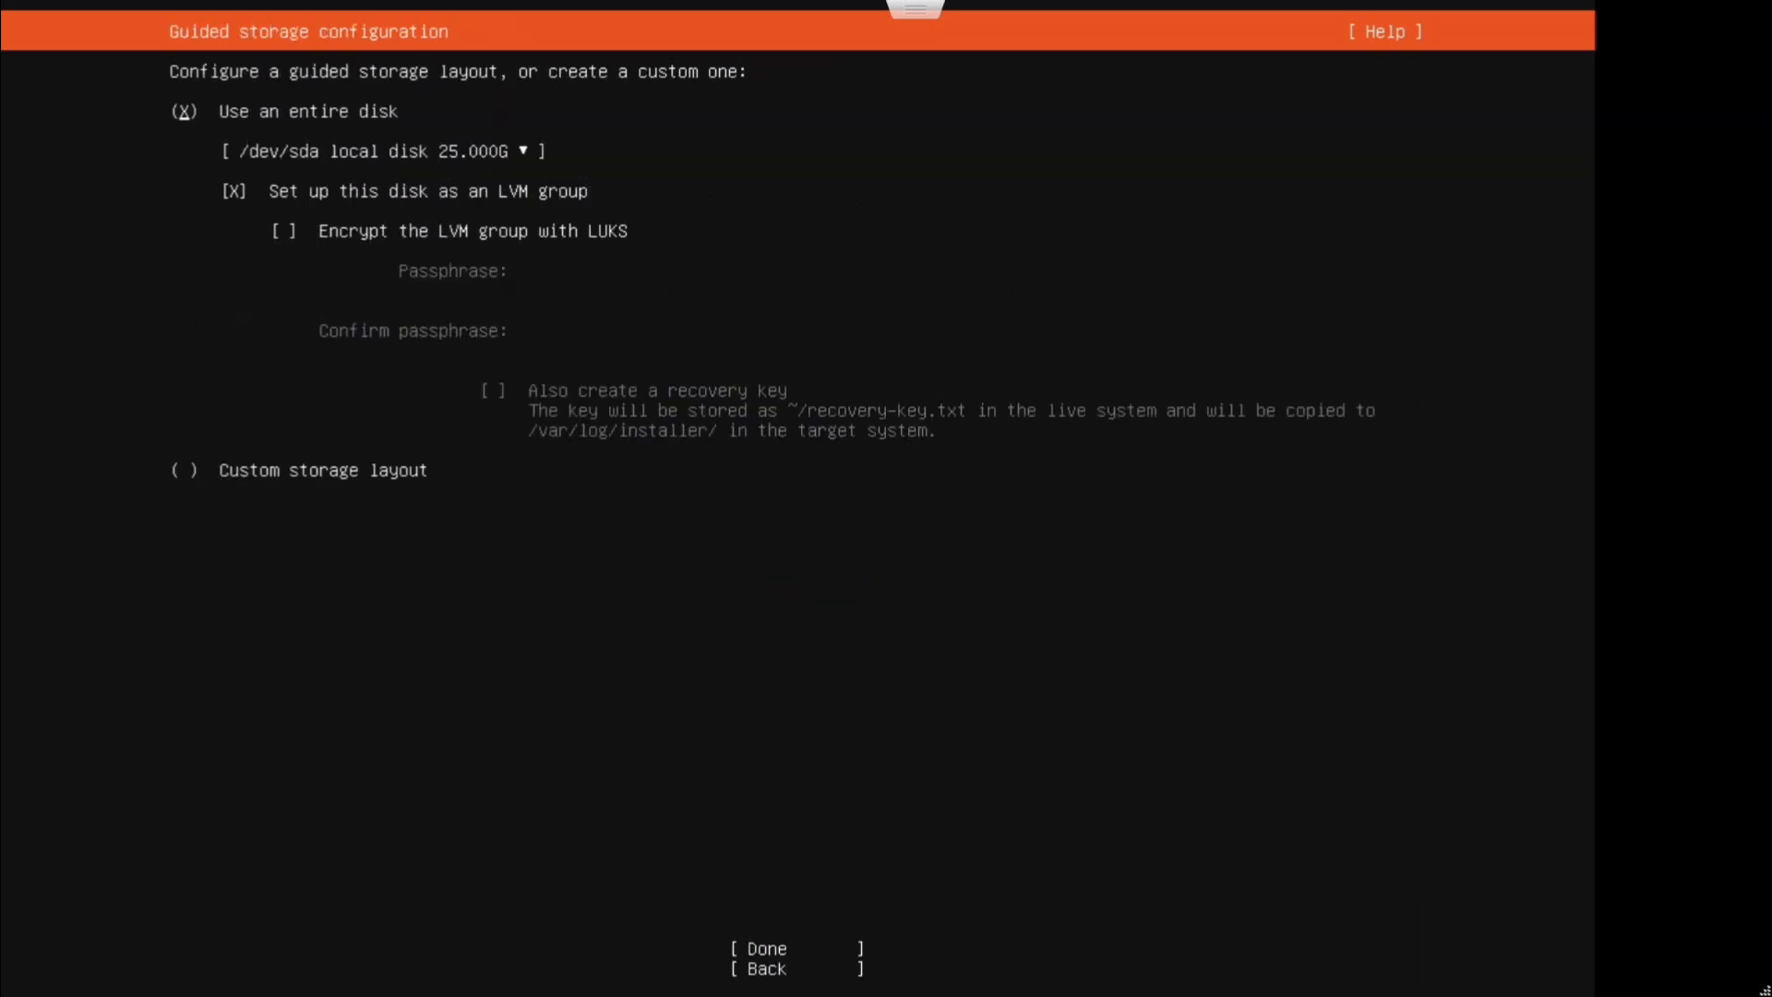
Accept the guided layout using the entire /dev/sda disk as an LVM group without LUKS encryption
{"action": "key", "text": "Down"}
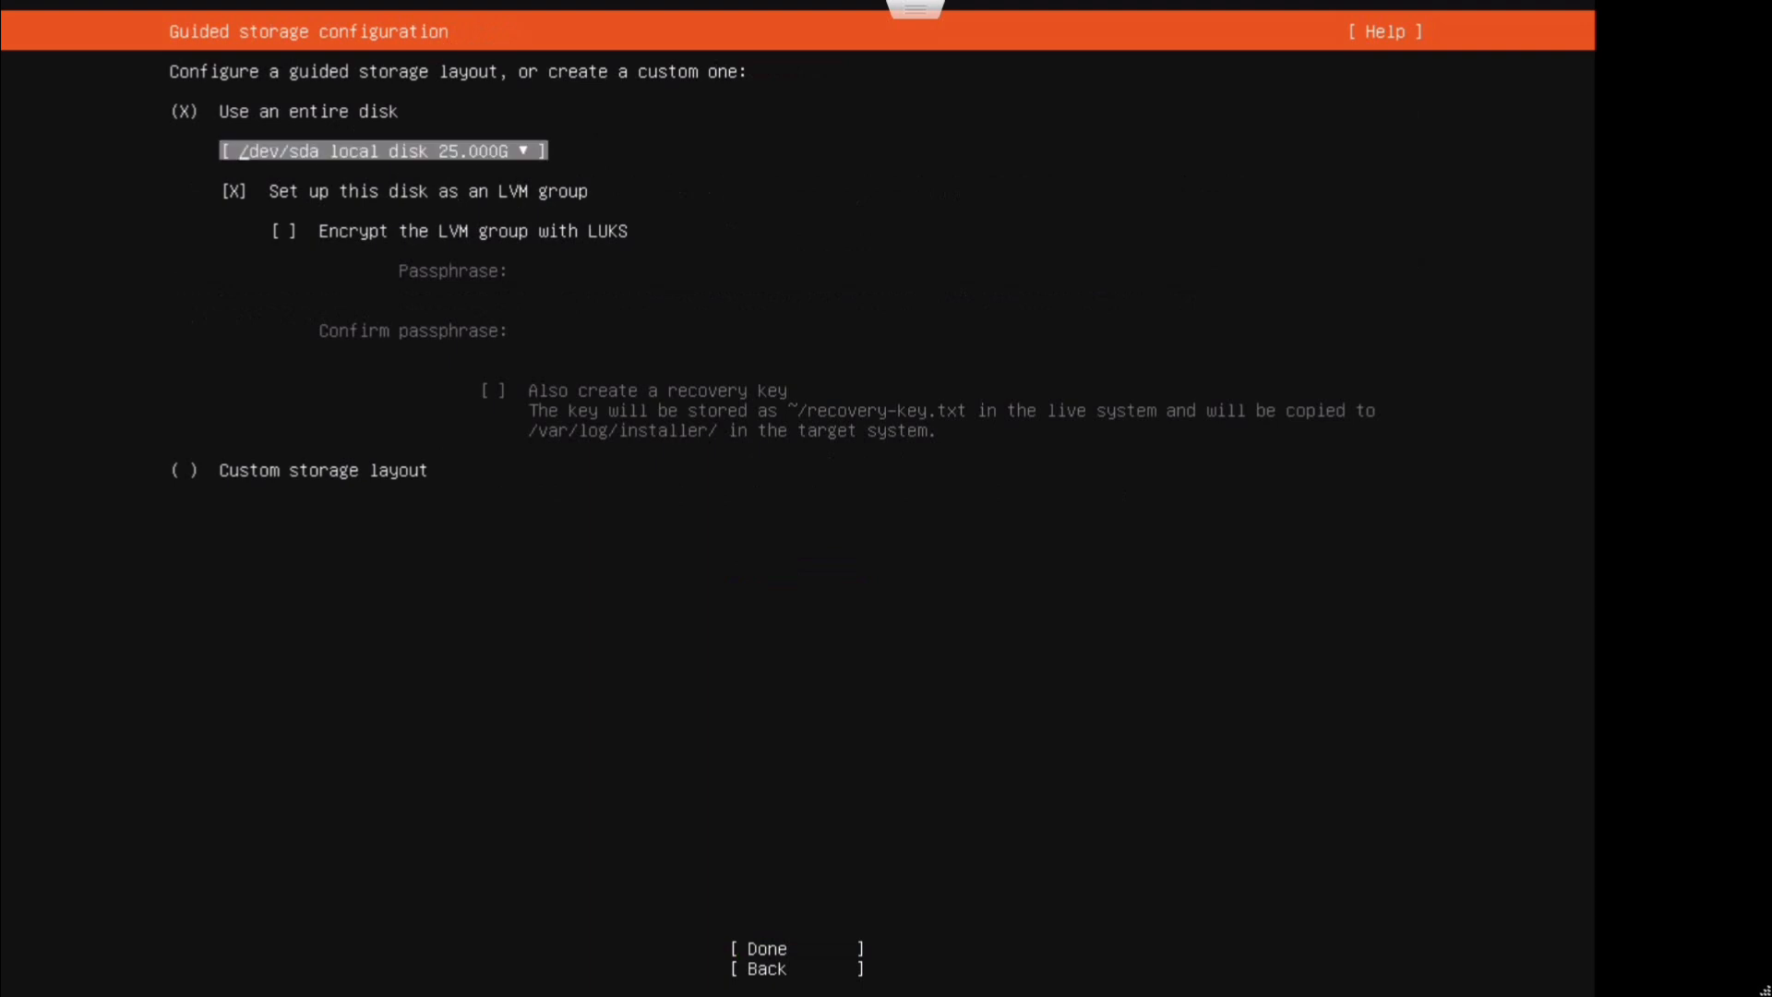
{"action": "key", "text": "Down"}
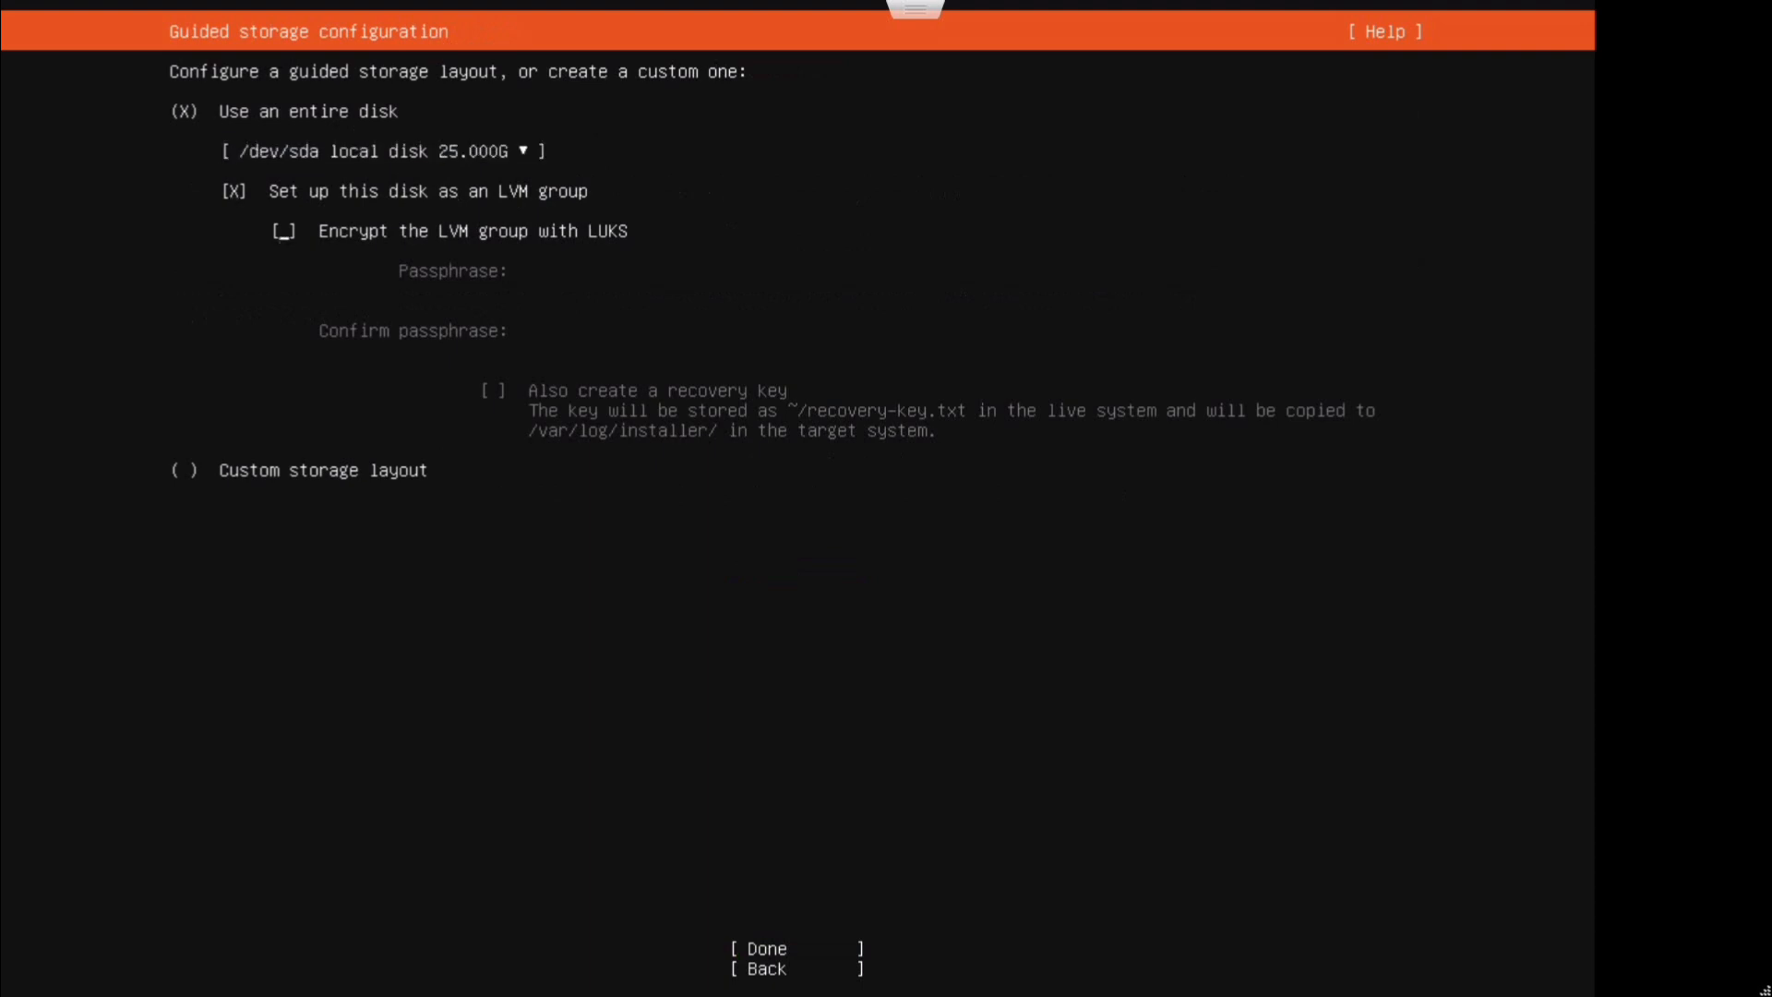
{"action": "key", "text": "Down"}
{"action": "key", "text": "Down"}
{"action": "key", "text": "Down"}
{"action": "key", "text": "Up"}
{"action": "key", "text": "Return"}
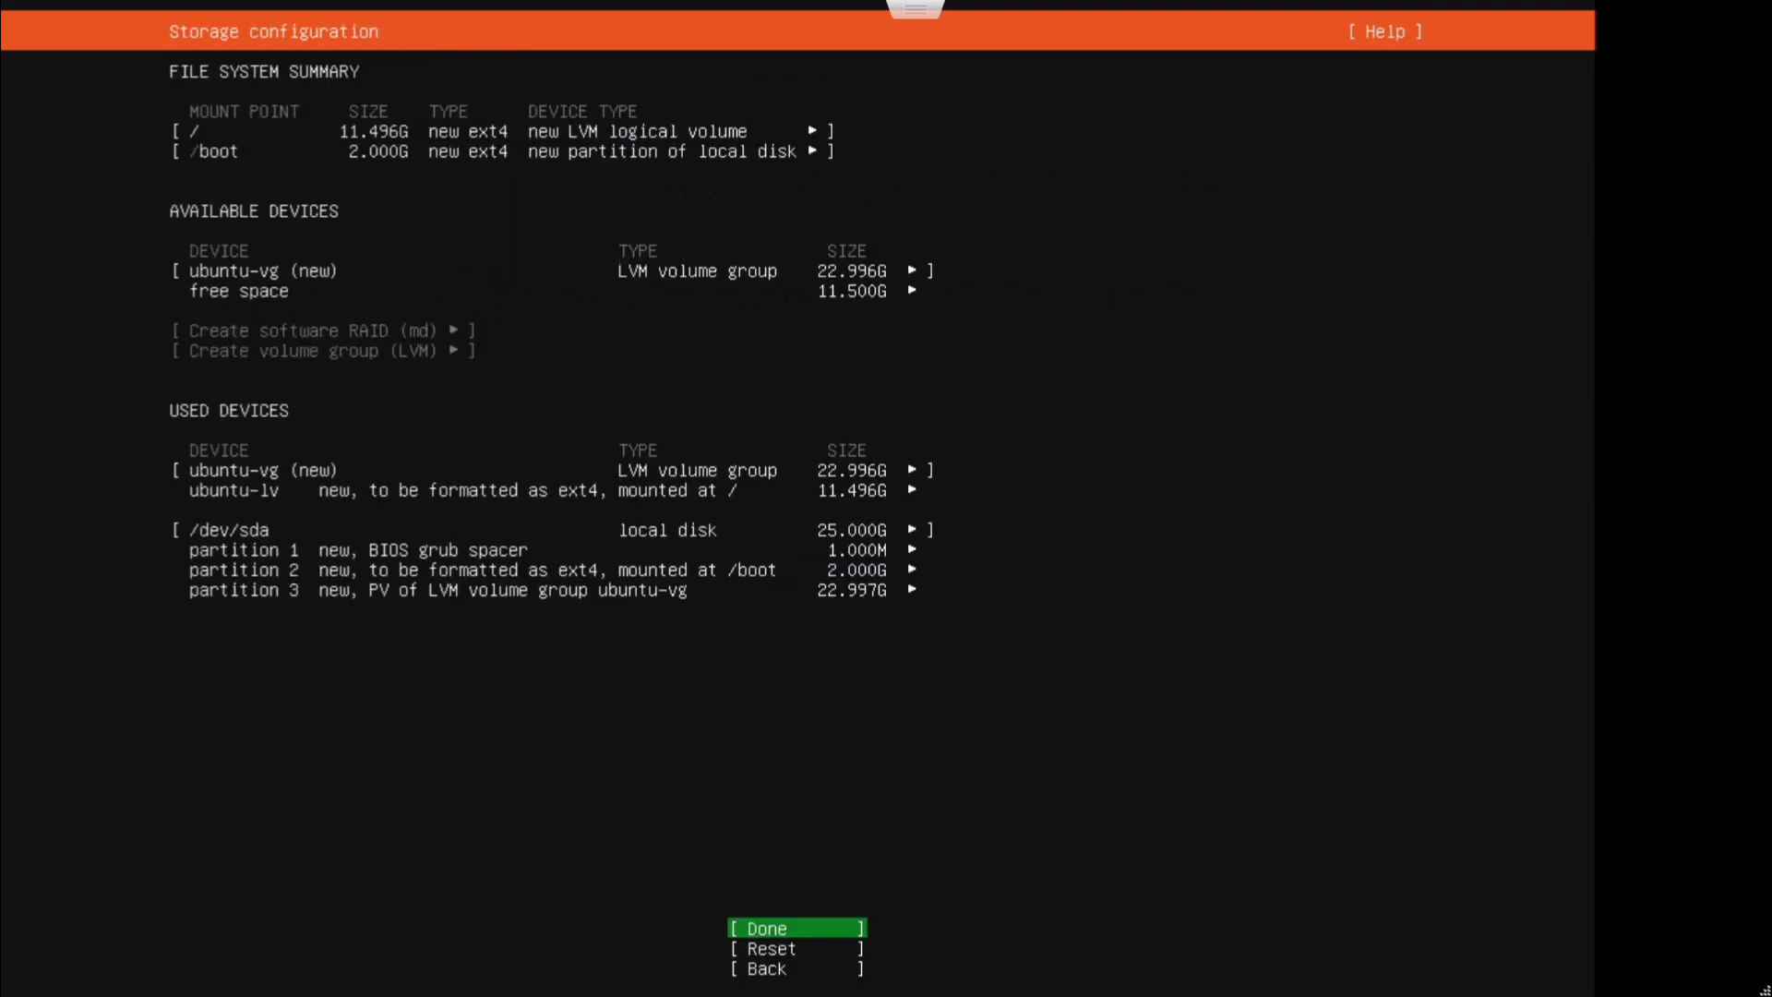
Review the ubuntu-vg volume group, its logical volume and the /dev/sda partitions in the storage configuration
{"action": "key", "text": "Up"}
{"action": "key", "text": "Up"}
{"action": "key", "text": "Up"}
{"action": "key", "text": "Up"}
{"action": "key", "text": "Up"}
{"action": "key", "text": "Down"}
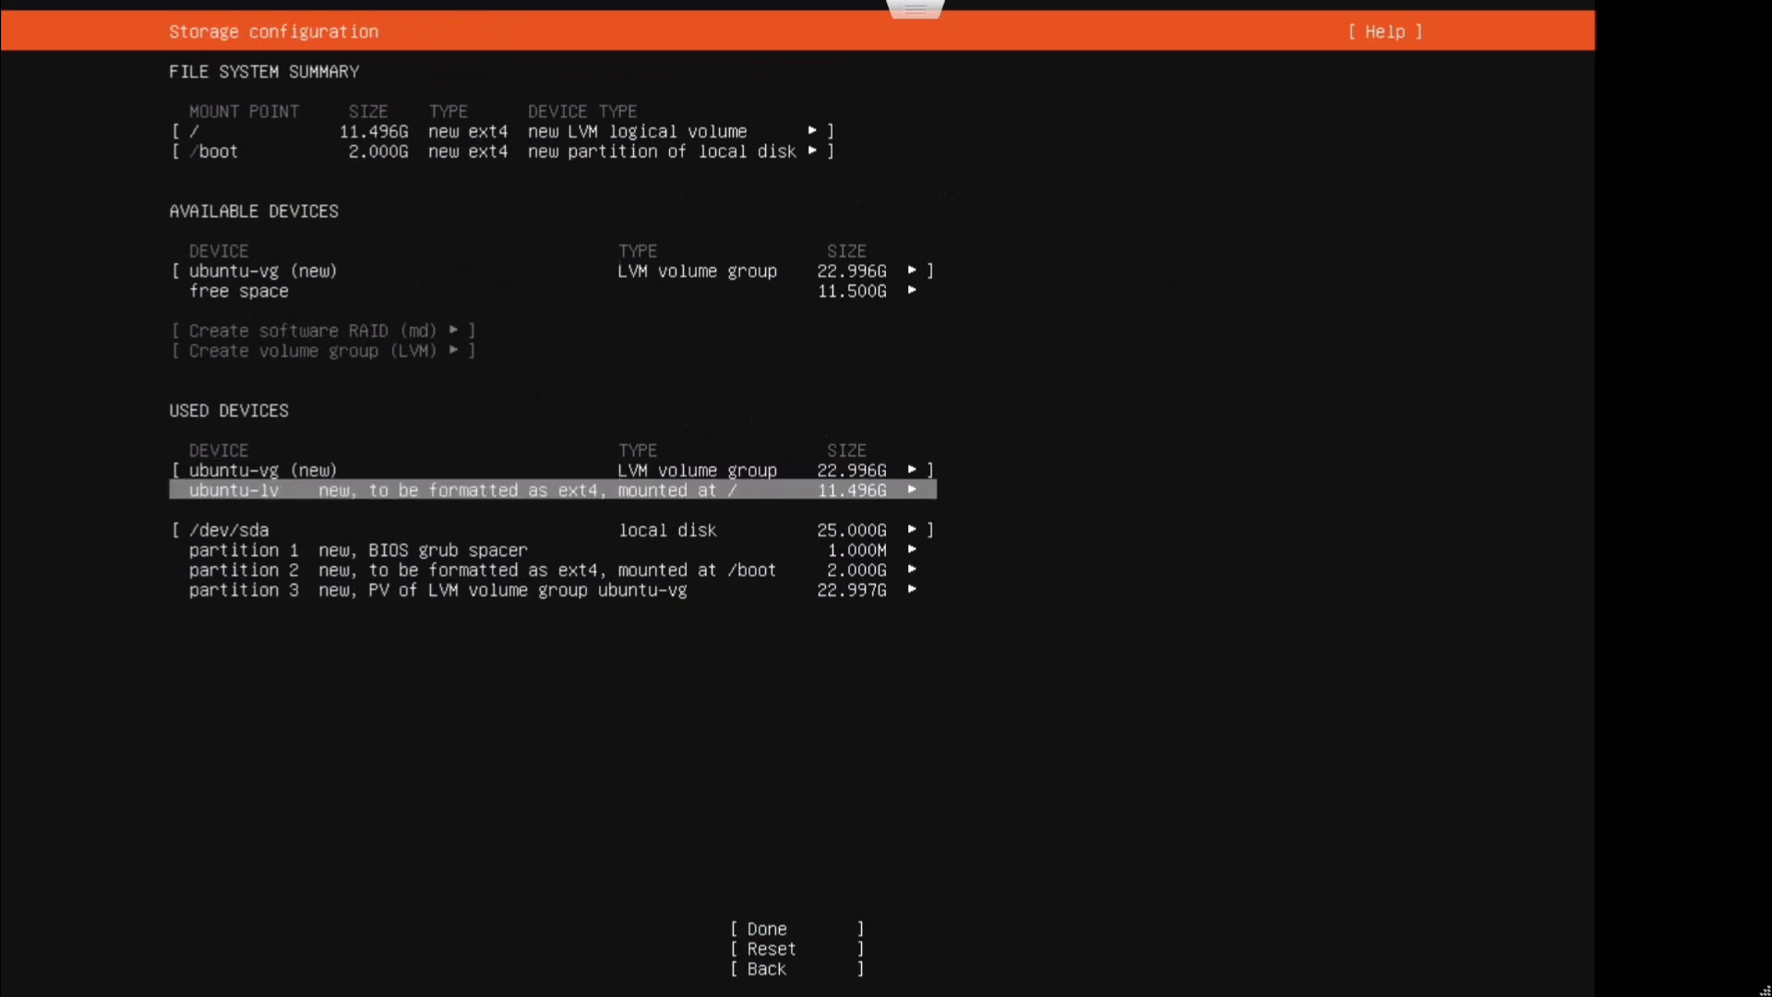
{"action": "key", "text": "Up"}
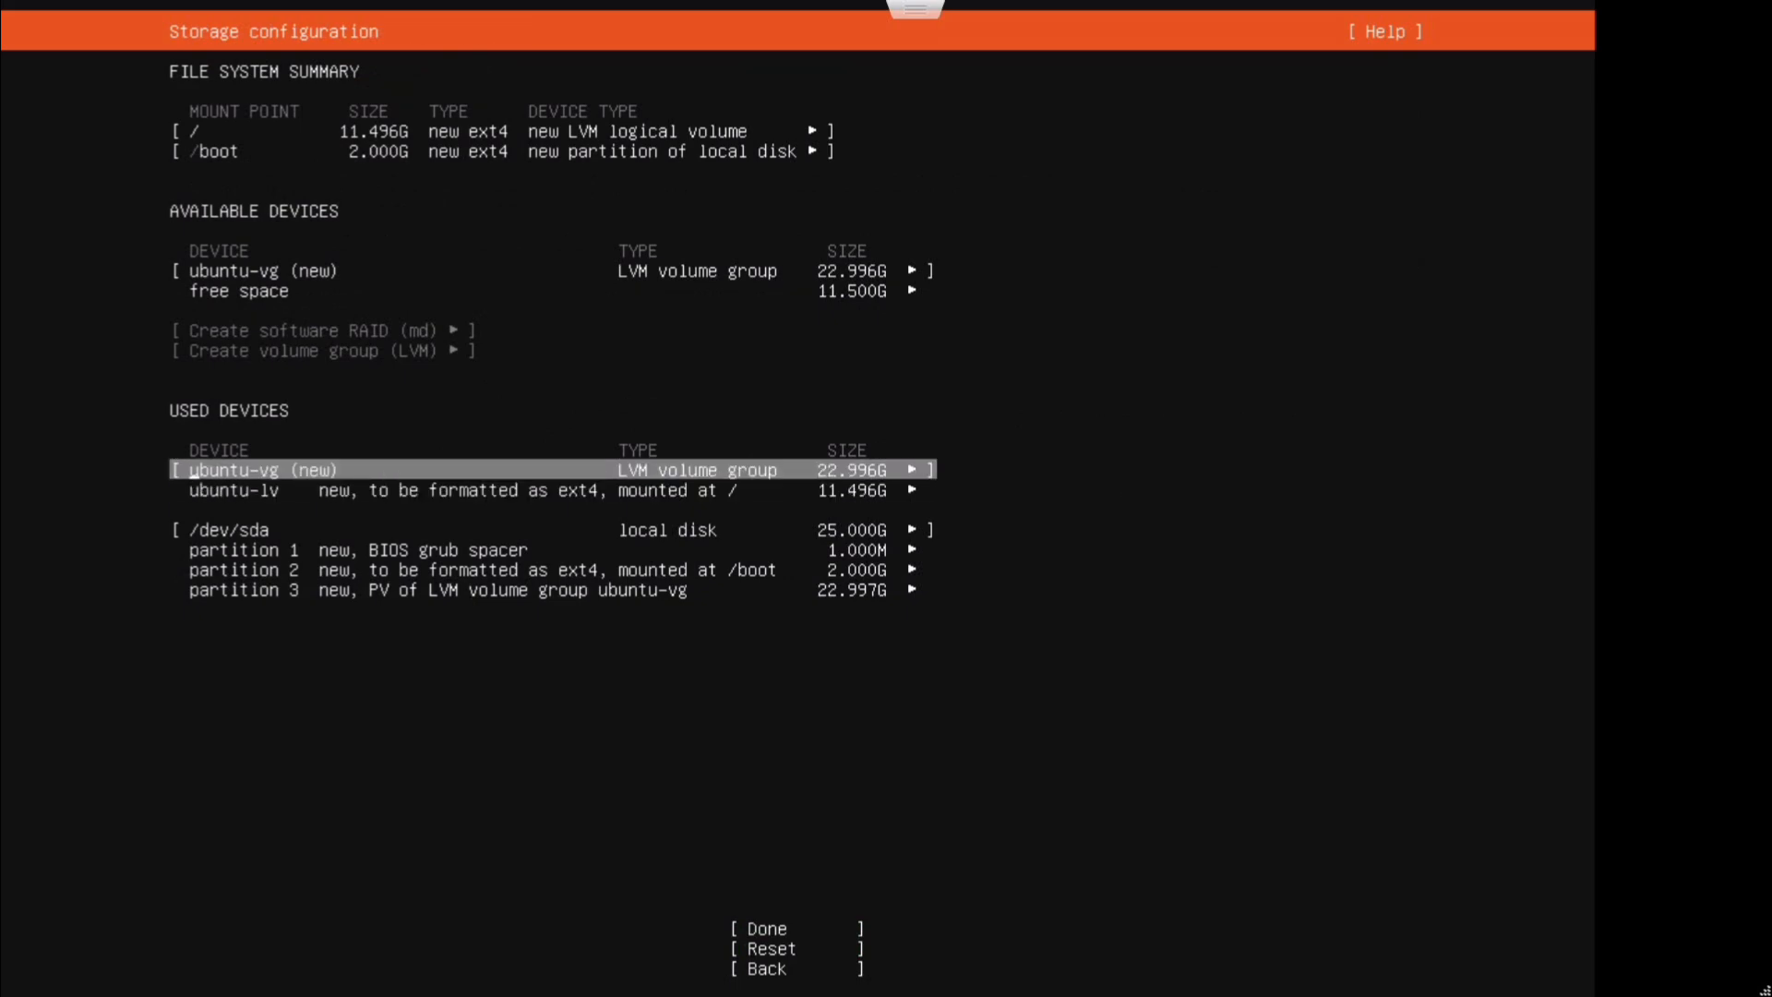
{"action": "key", "text": "Down"}
{"action": "key", "text": "Down"}
{"action": "key", "text": "Down"}
{"action": "key", "text": "Down"}
{"action": "key", "text": "Down"}
{"action": "key", "text": "Down"}
{"action": "key", "text": "Up"}
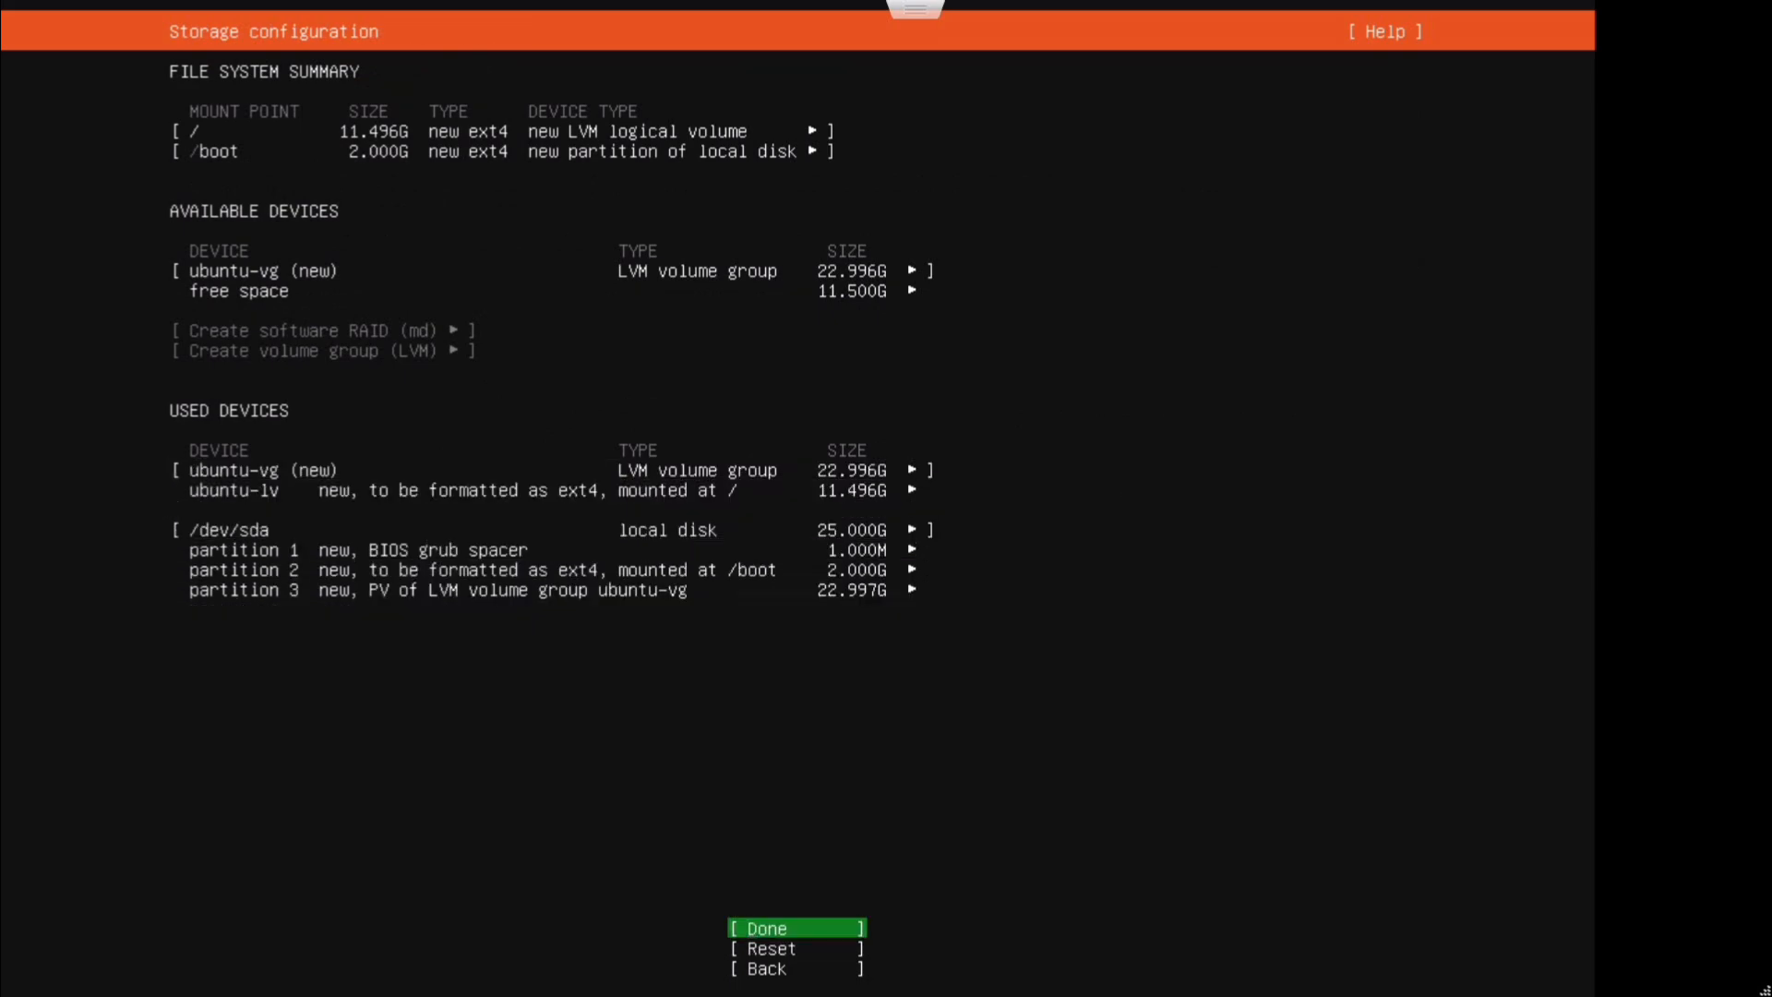
Accept the storage layout and confirm the destructive disk formatting to begin the installation
{"action": "key", "text": "Return"}
{"action": "key", "text": "Down"}
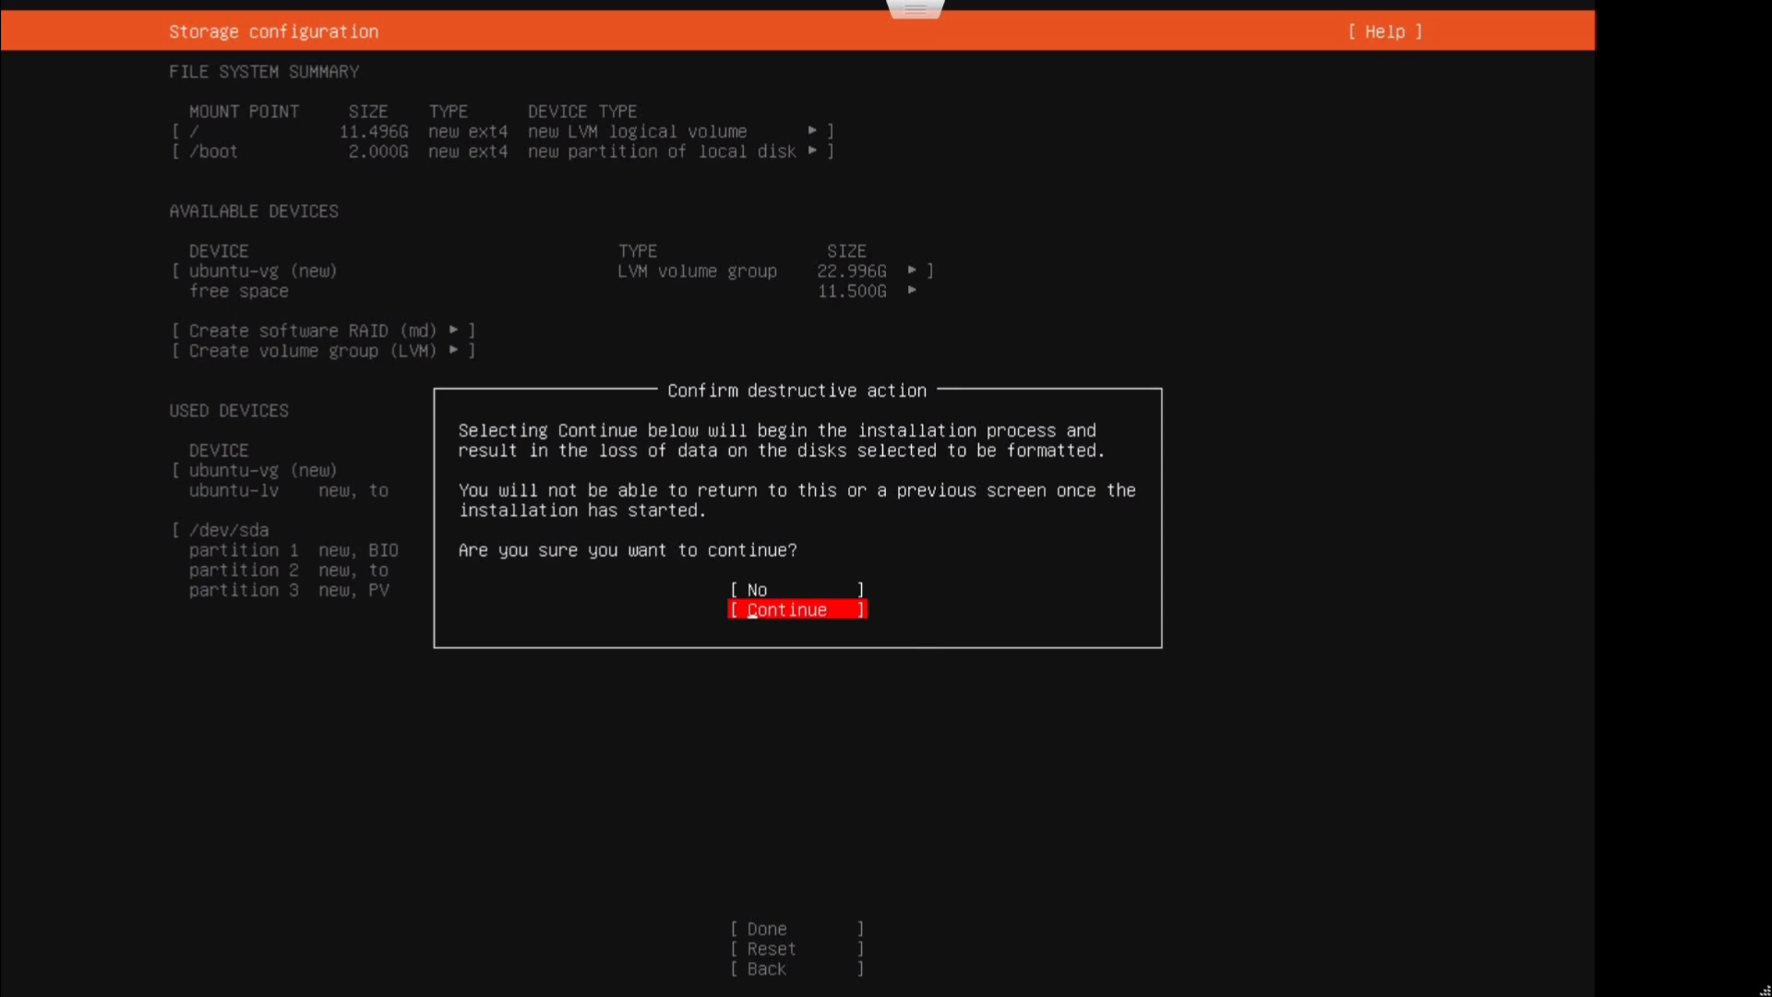
{"action": "key", "text": "Return"}
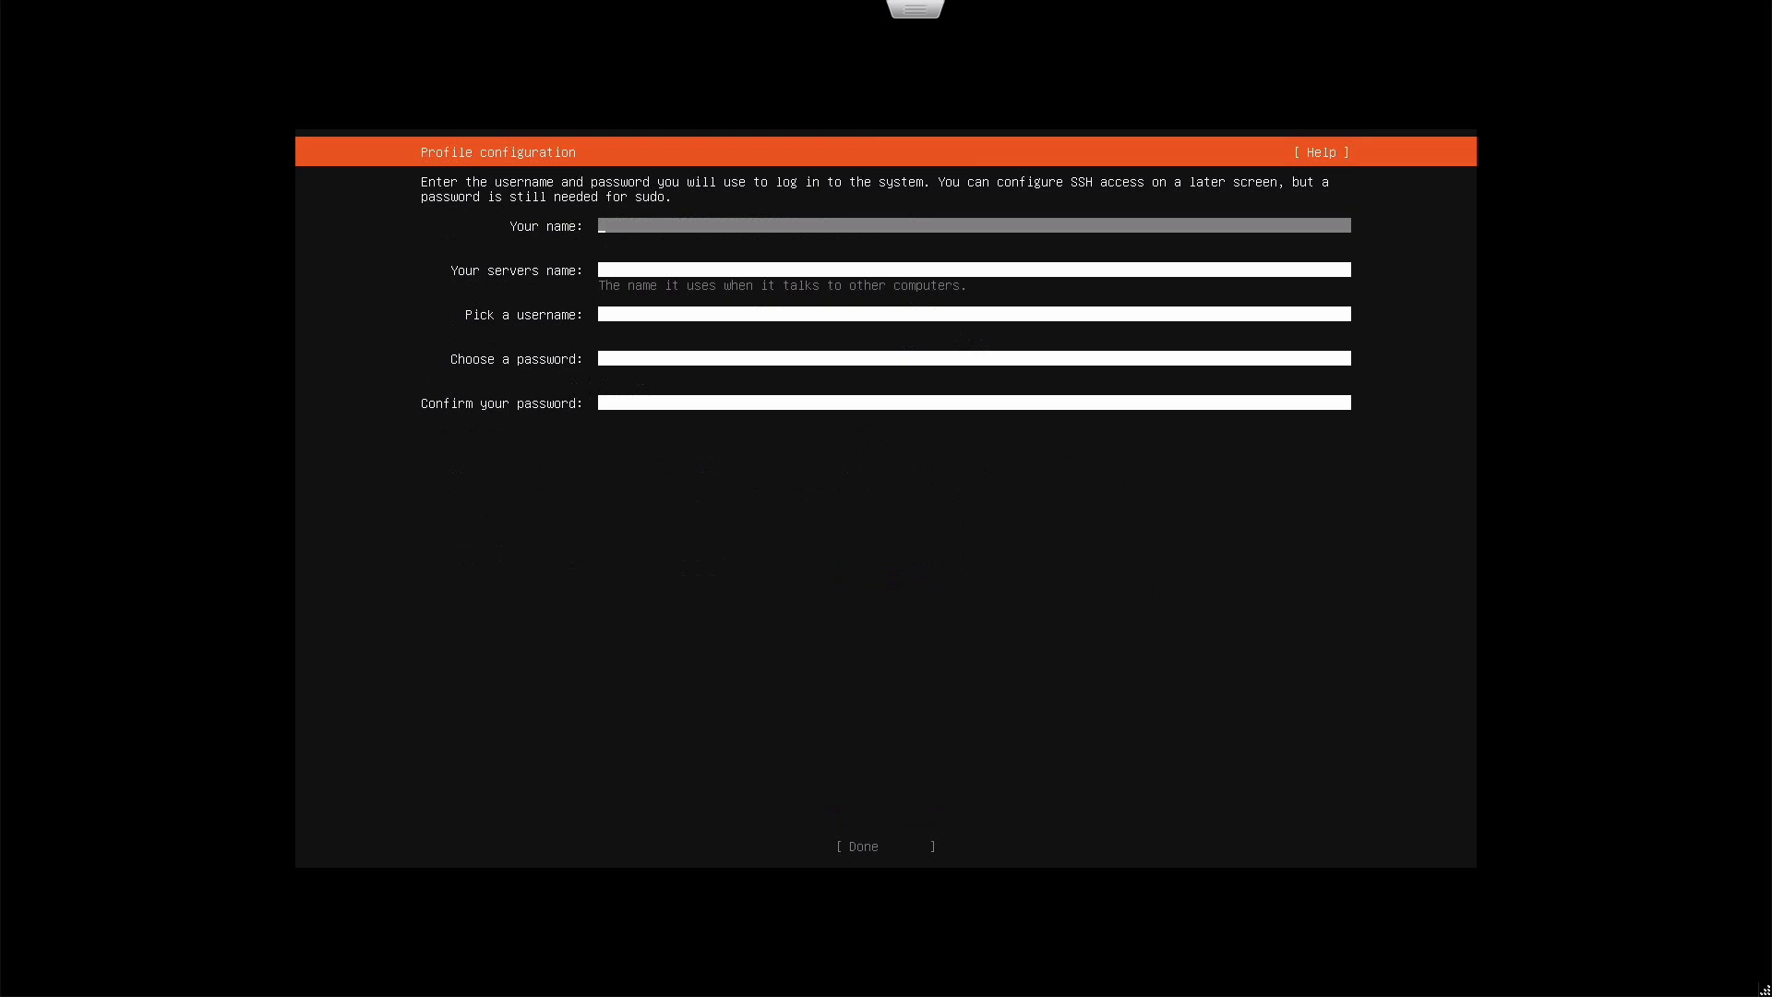
Enter ubuntu as the profile name, the server's name and the username
{"action": "type", "text": "ubuntu"}
{"action": "key", "text": "Tab"}
{"action": "type", "text": "u"}
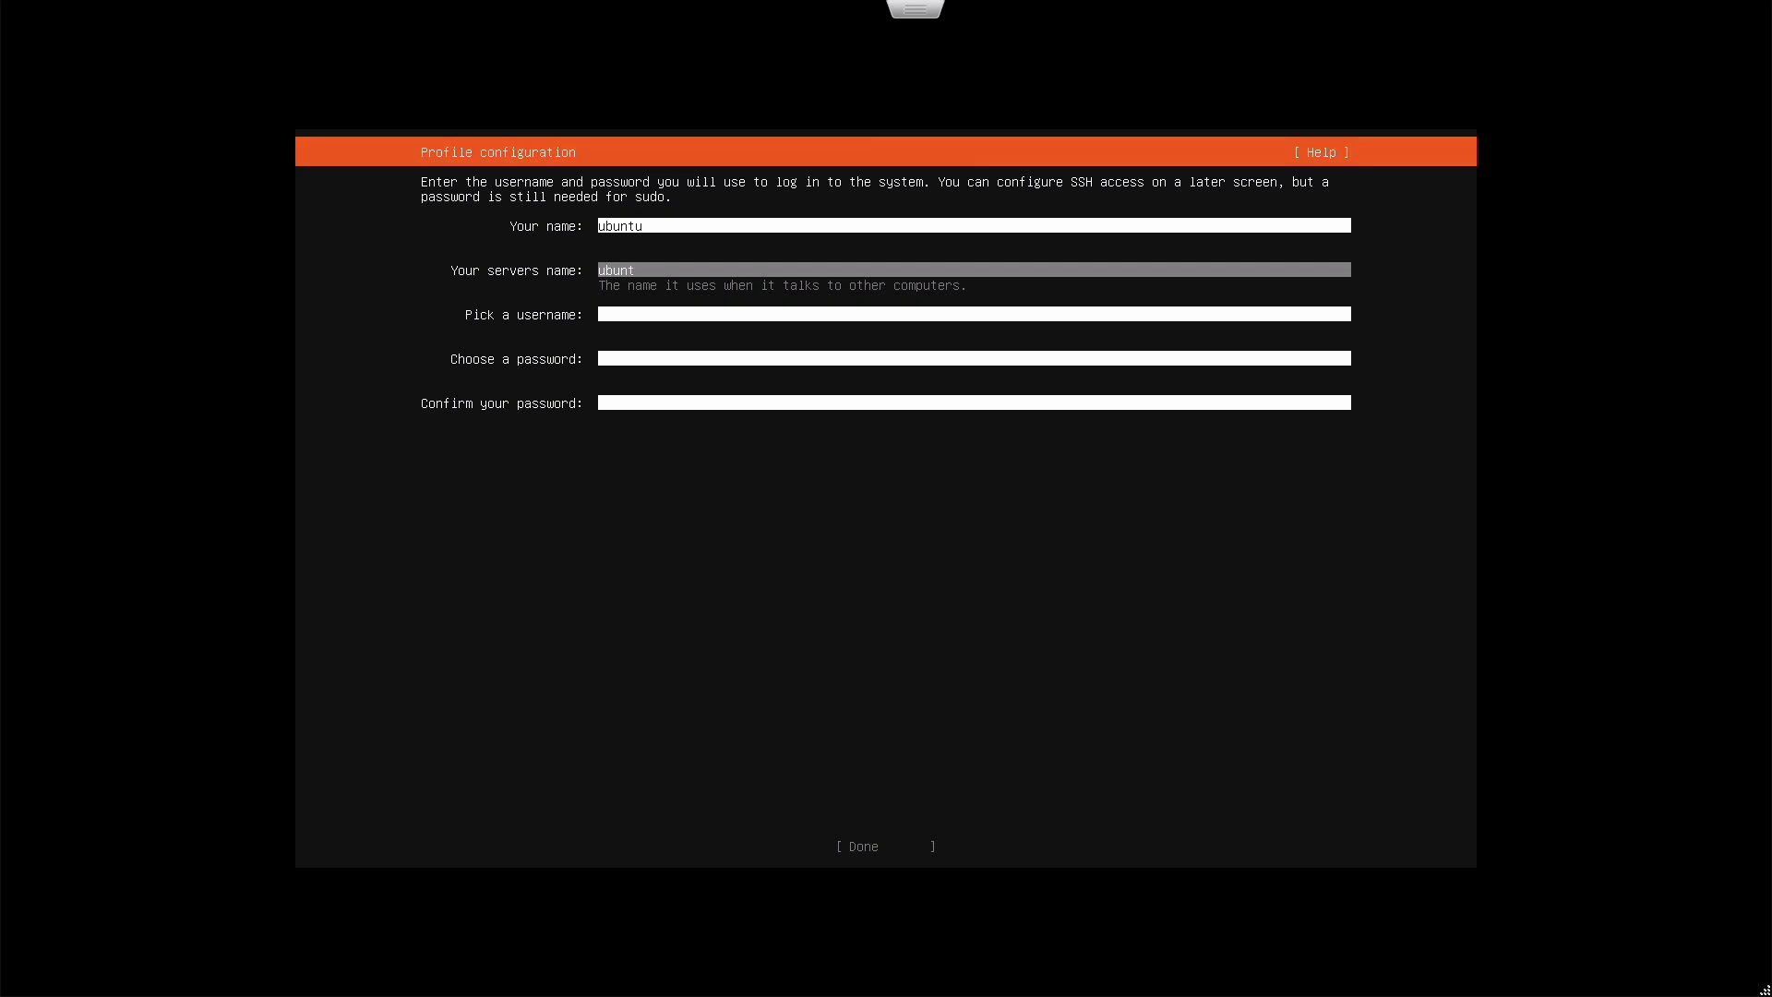
{"action": "key", "text": "Tab"}
{"action": "type", "text": "ub"}
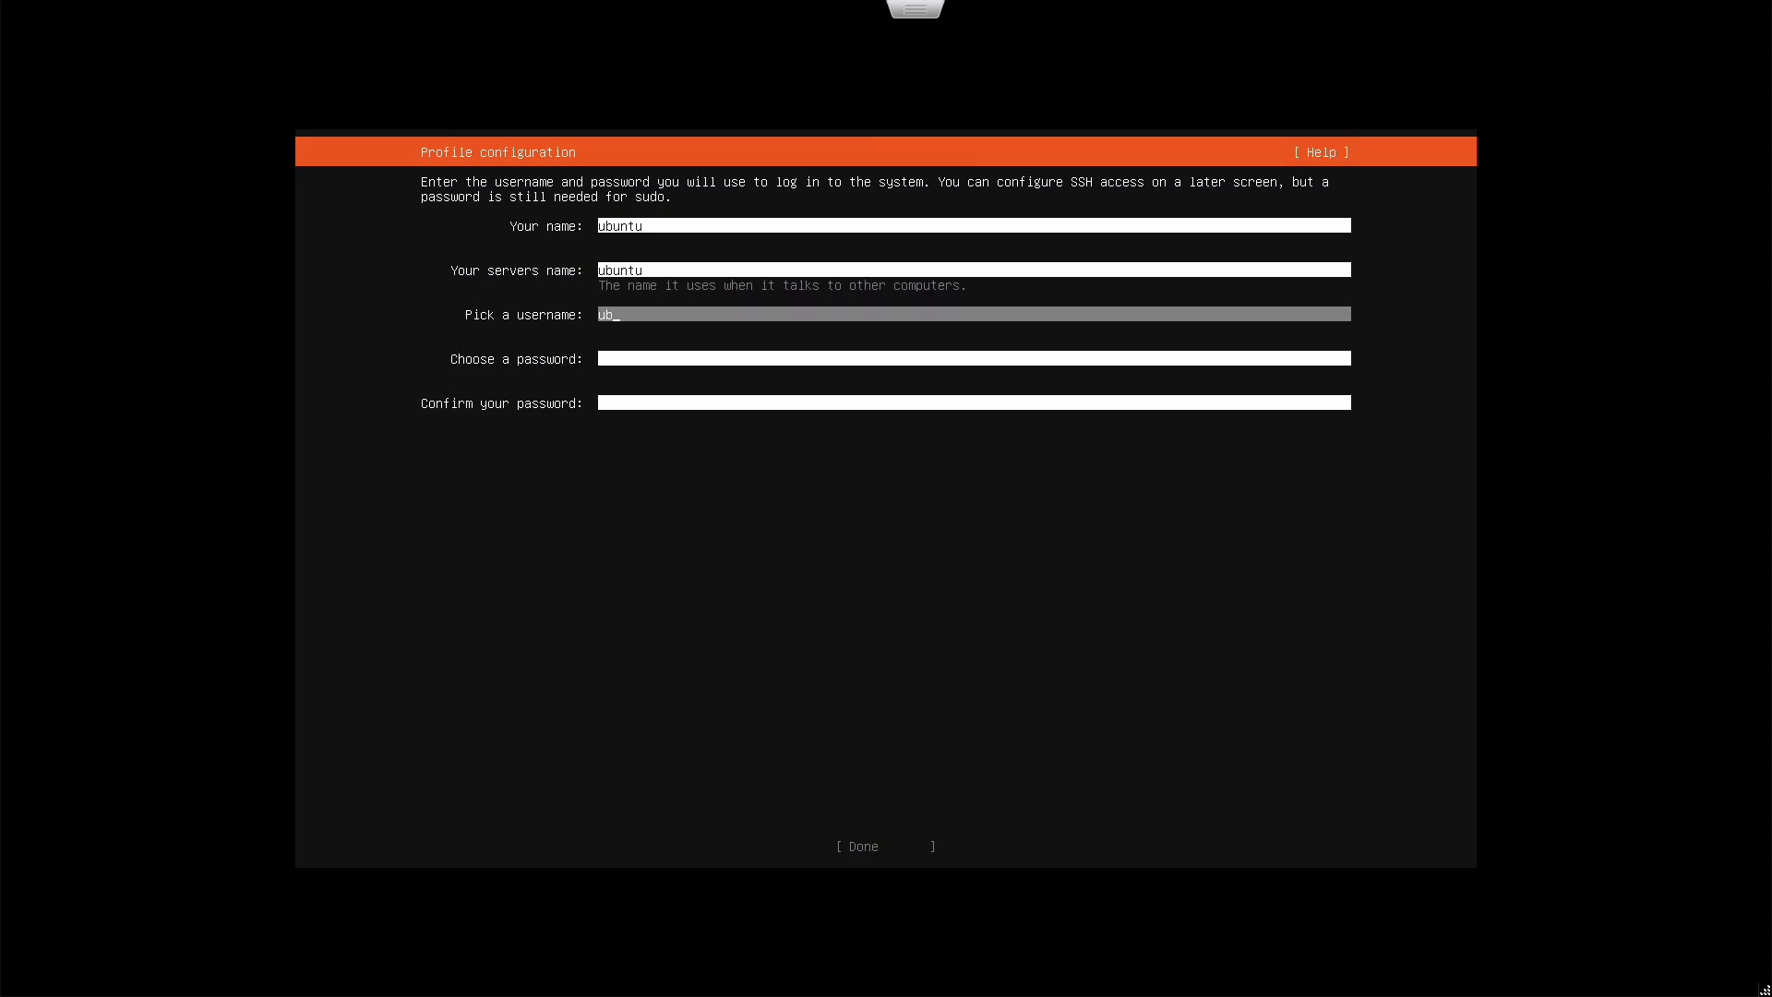
{"action": "type", "text": "untu"}
{"action": "key", "text": "Tab"}
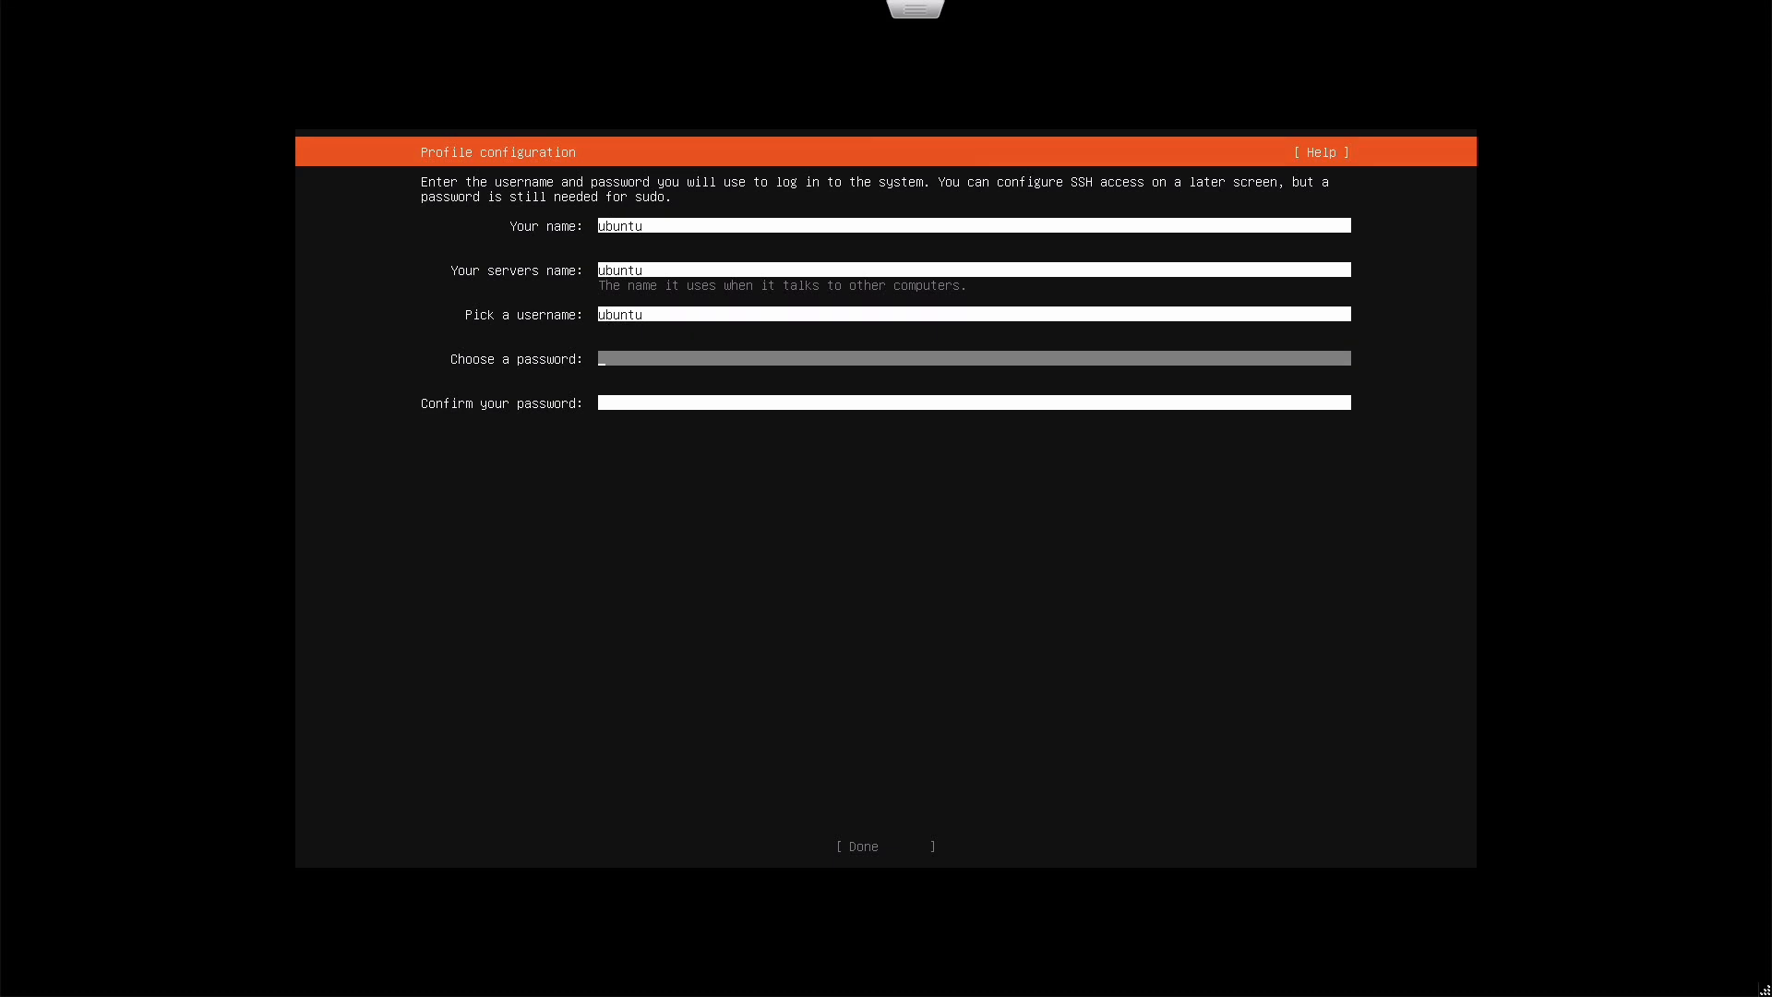
Enter and confirm the account password, and submit the profile configuration
{"action": "type", "text": "u"}
{"action": "key", "text": "Tab"}
{"action": "type", "text": "u"}
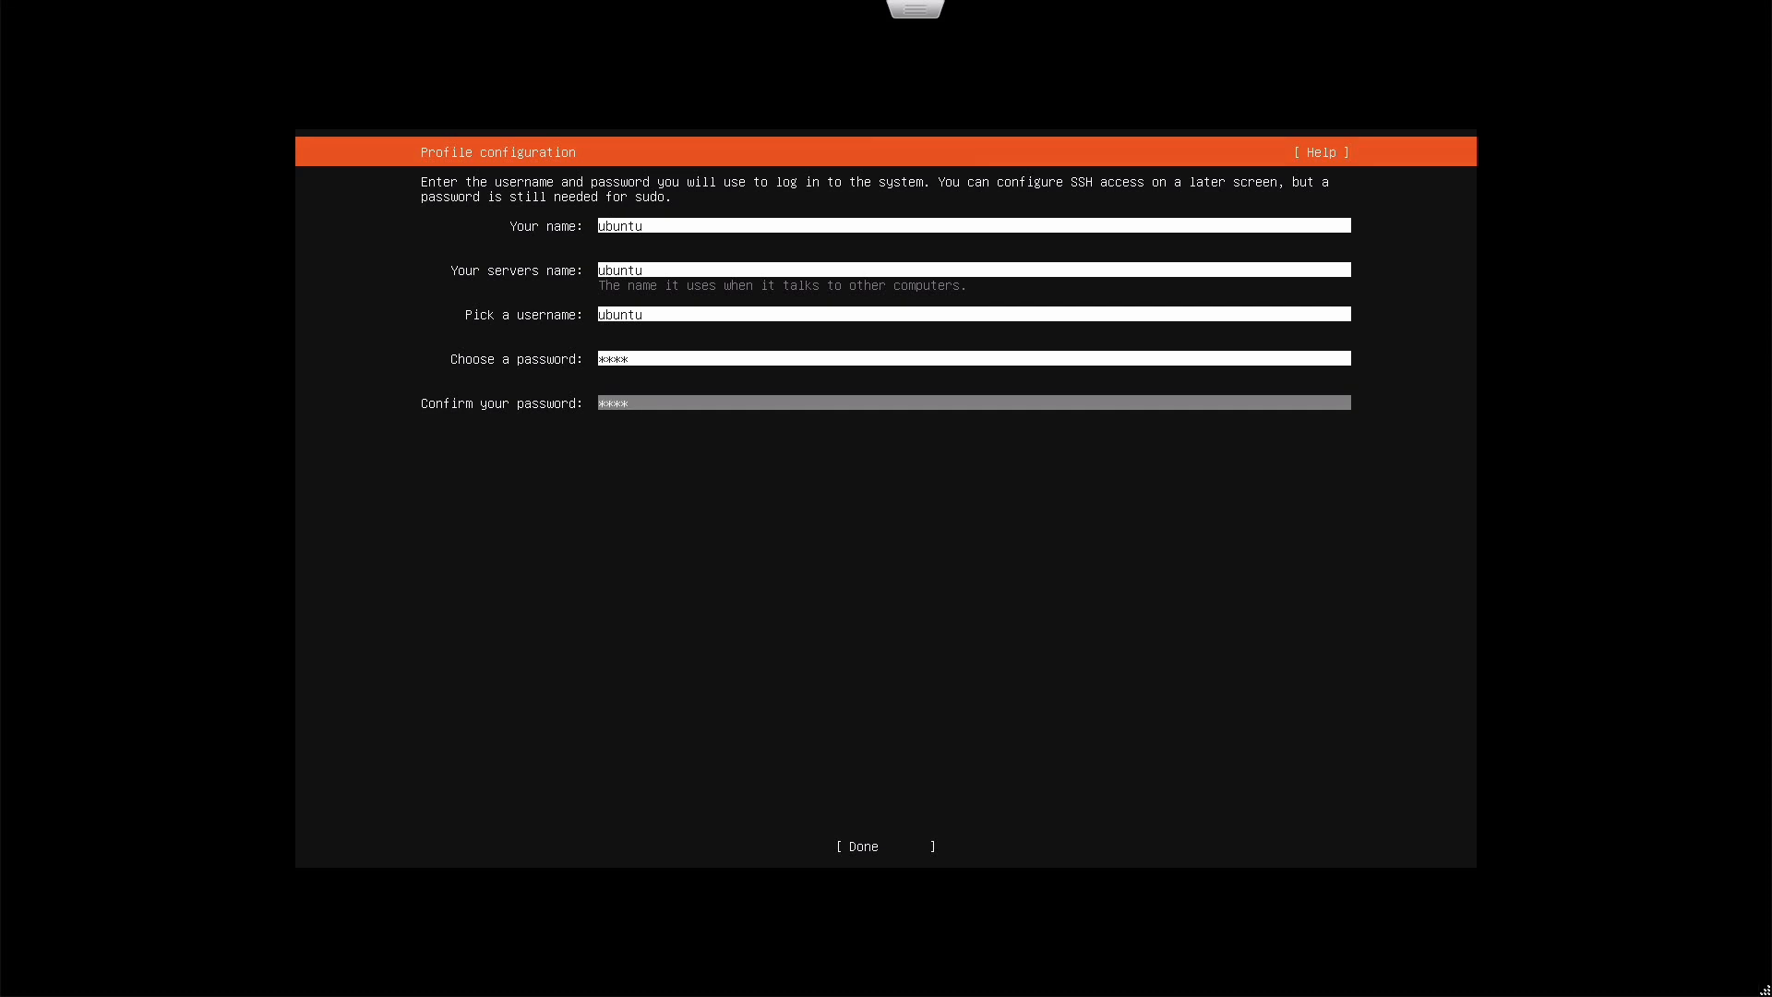
{"action": "key", "text": "Tab"}
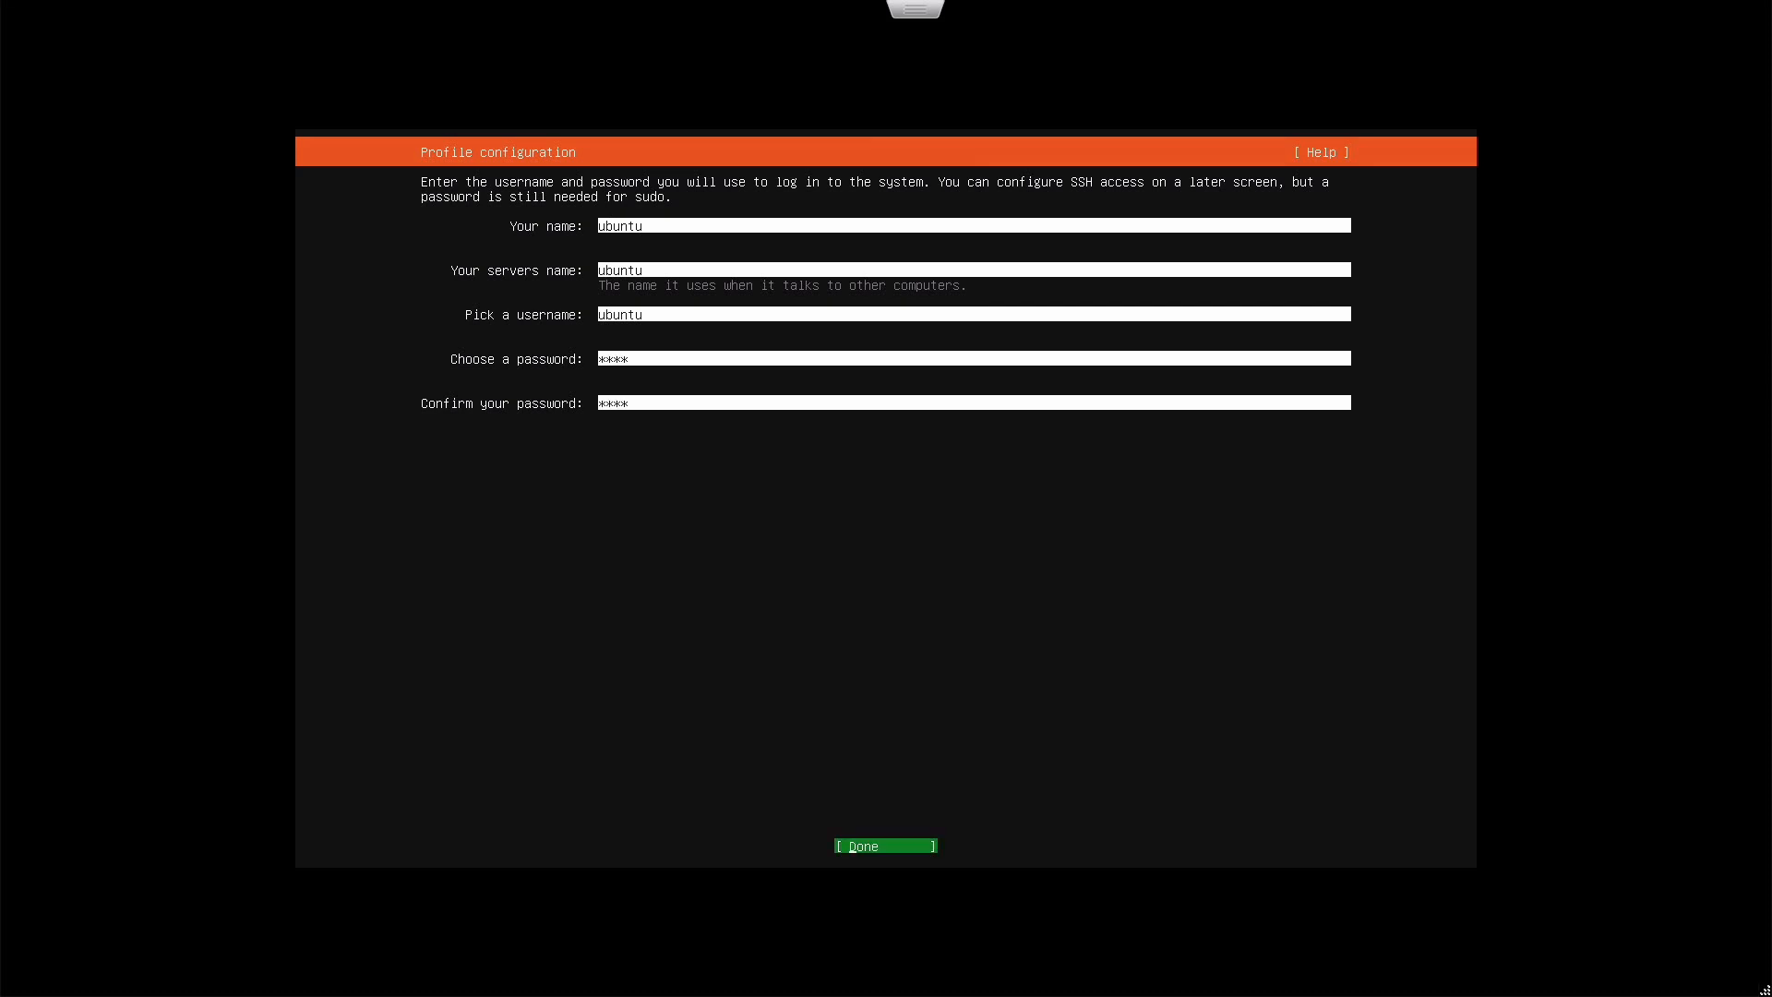
{"action": "key", "text": "Return"}
Skip the Ubuntu Pro upgrade for now and continue to SSH configuration
{"action": "key", "text": "Return"}
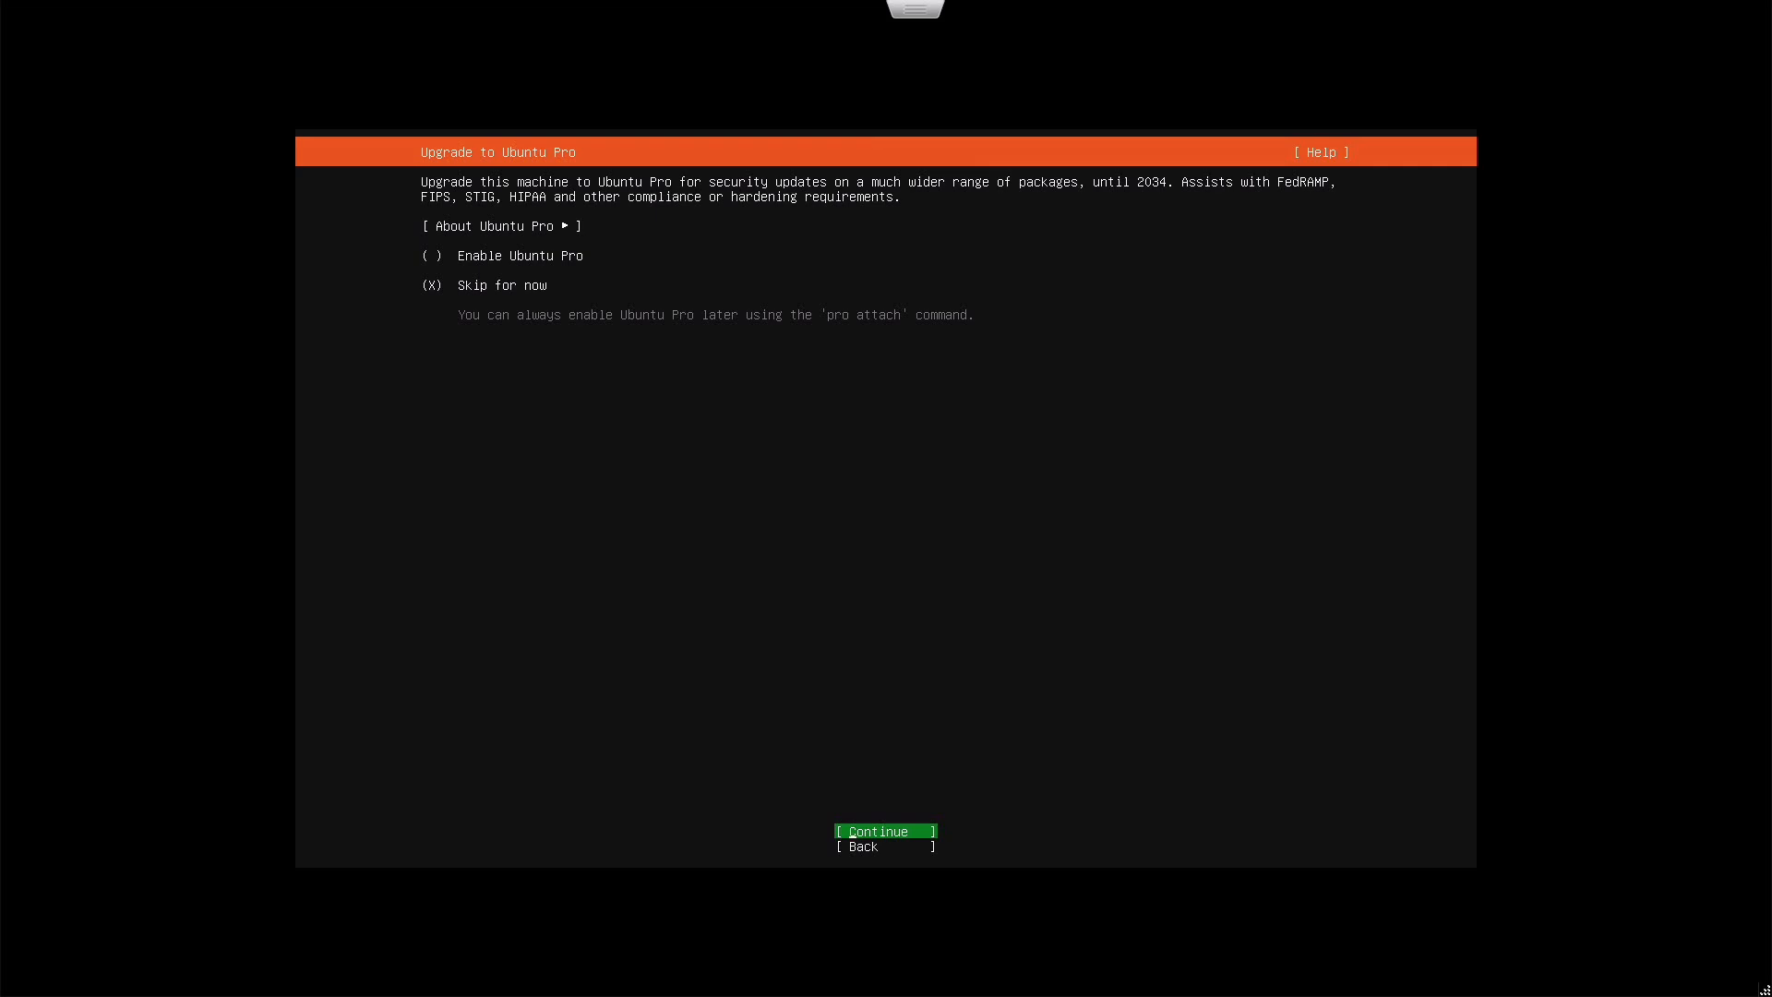
{"action": "key", "text": "Return"}
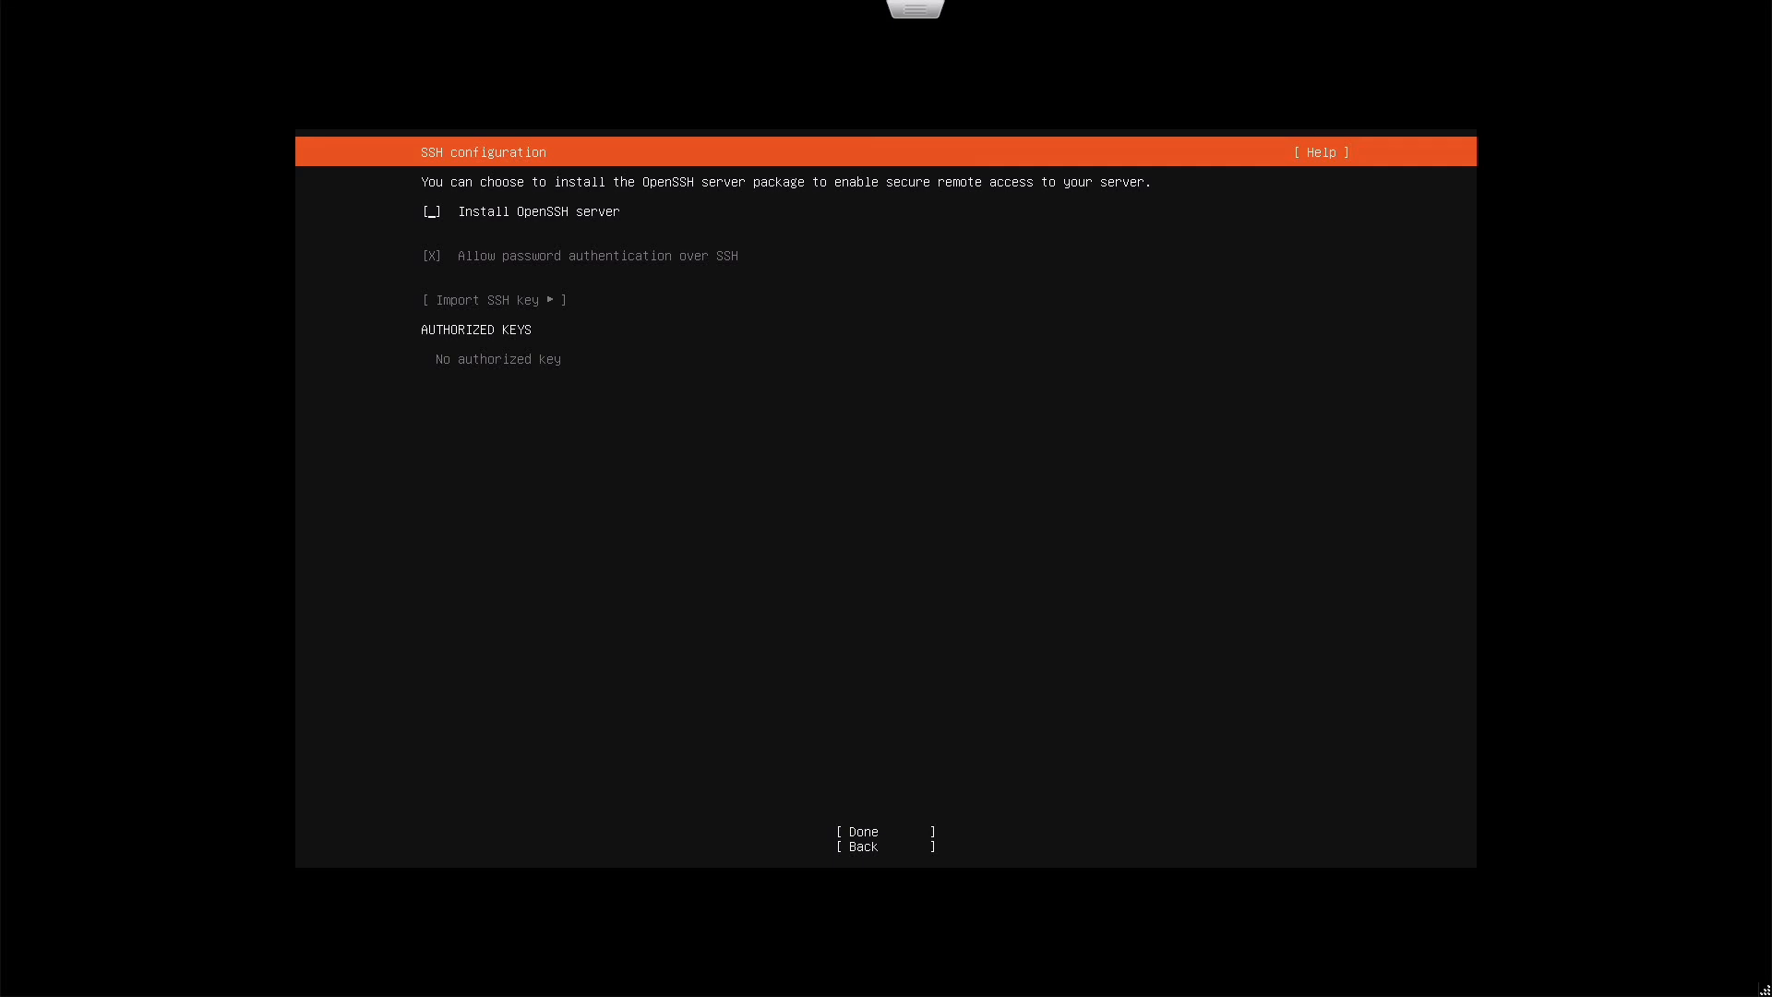
Enable installation of the OpenSSH server and continue to the featured server snaps
{"action": "key", "text": "space"}
{"action": "key", "text": "Down"}
{"action": "key", "text": "Down"}
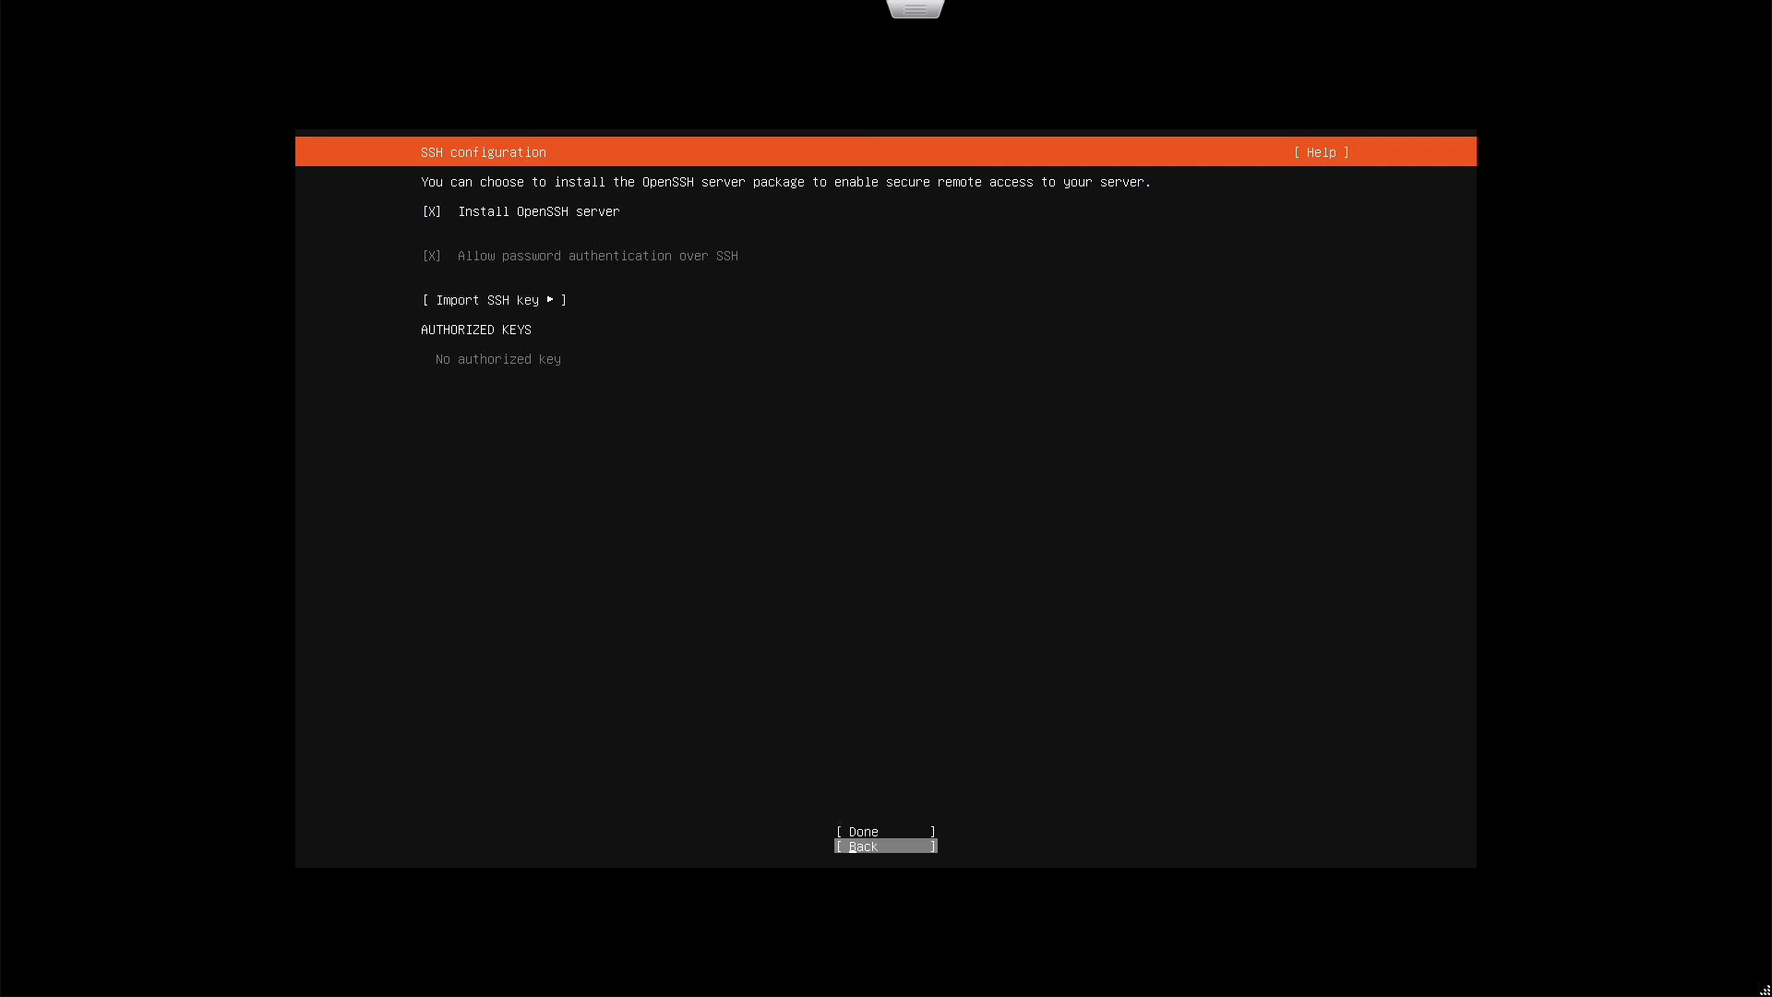
{"action": "key", "text": "Return"}
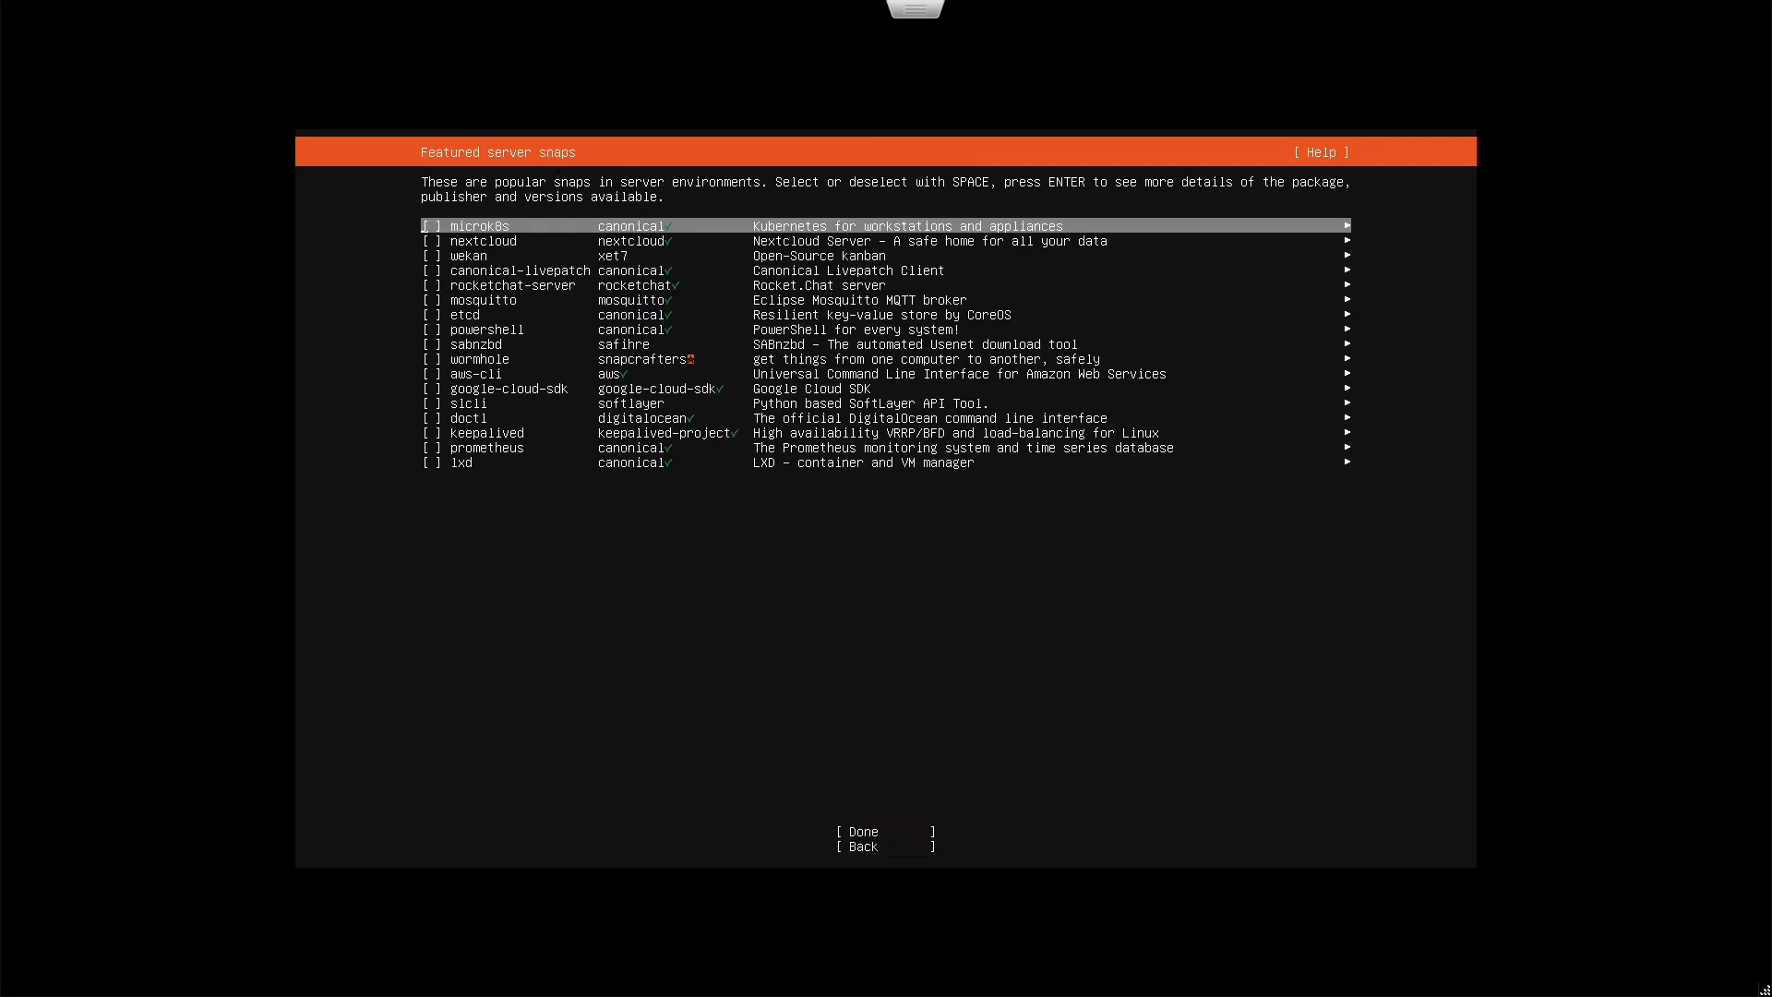
Look through the featured server snaps from microk8s down to prometheus
{"action": "key", "text": "Down"}
{"action": "key", "text": "Down"}
{"action": "key", "text": "Down"}
{"action": "key", "text": "Down"}
{"action": "key", "text": "Down"}
{"action": "key", "text": "Down"}
{"action": "key", "text": "Down"}
{"action": "key", "text": "Down"}
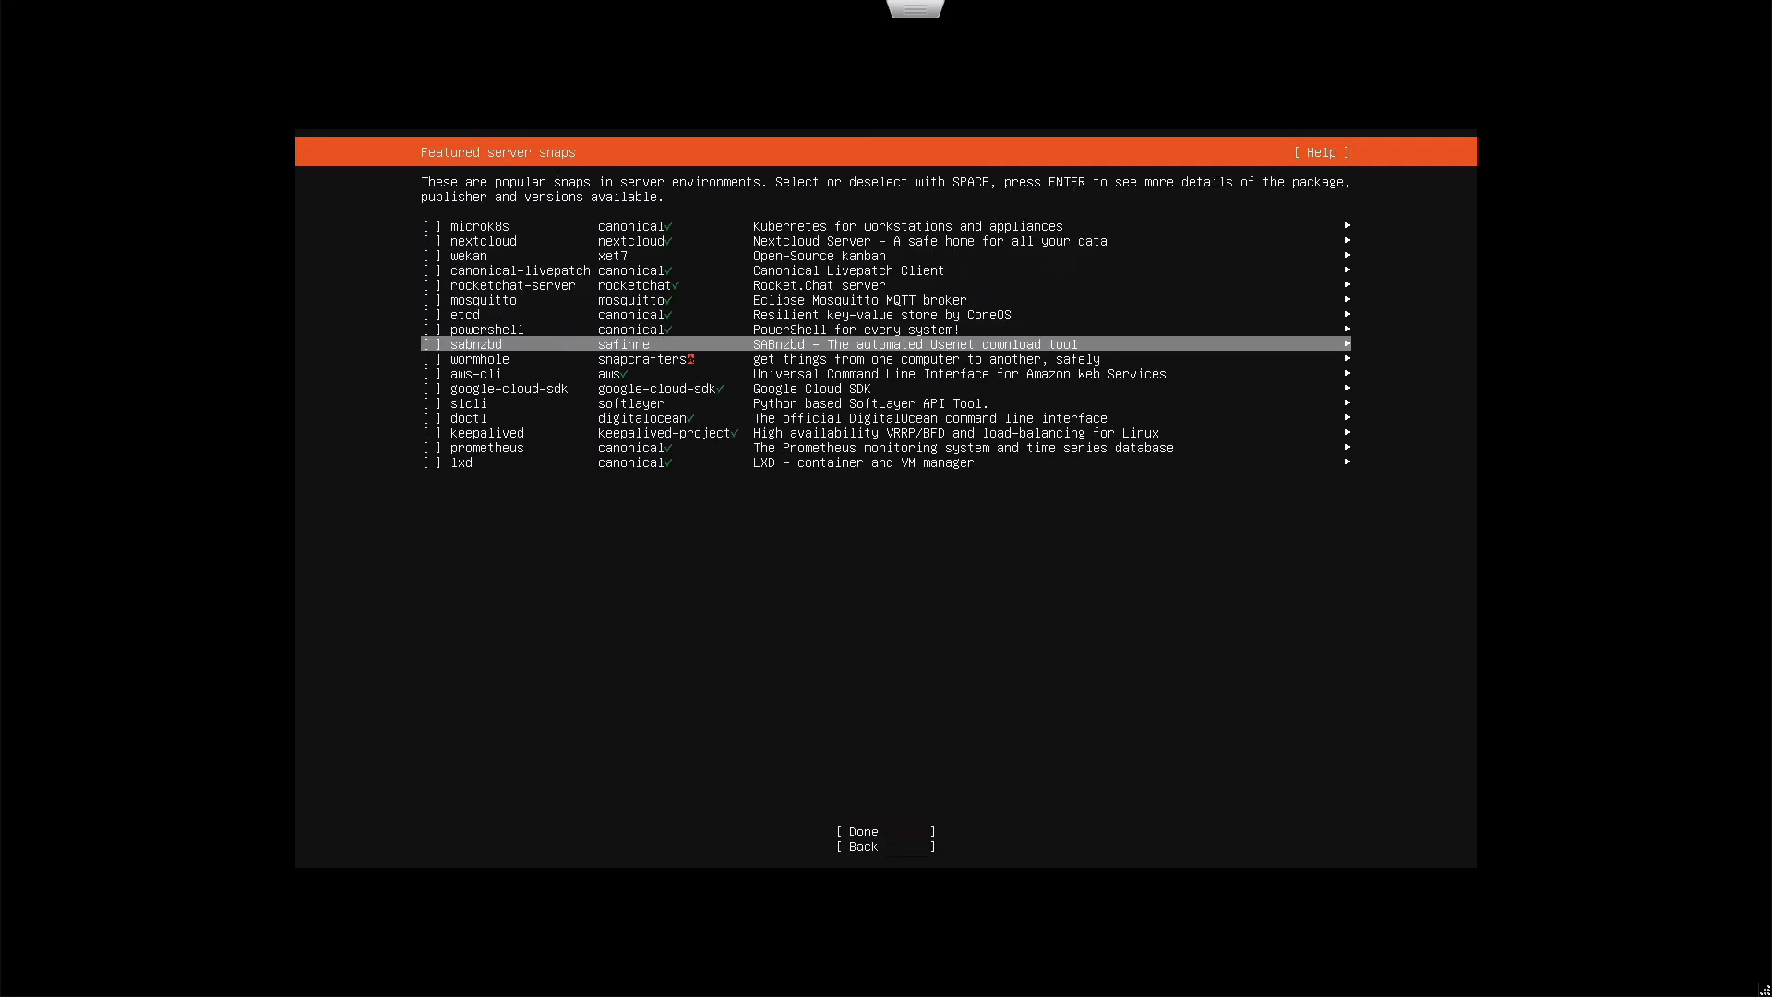
{"action": "key", "text": "Up"}
{"action": "key", "text": "Up"}
{"action": "key", "text": "Up"}
{"action": "key", "text": "Up"}
{"action": "key", "text": "Up"}
{"action": "key", "text": "Down"}
{"action": "key", "text": "Down"}
{"action": "key", "text": "Down"}
{"action": "key", "text": "Down"}
{"action": "key", "text": "Down"}
{"action": "key", "text": "Down"}
{"action": "key", "text": "Down"}
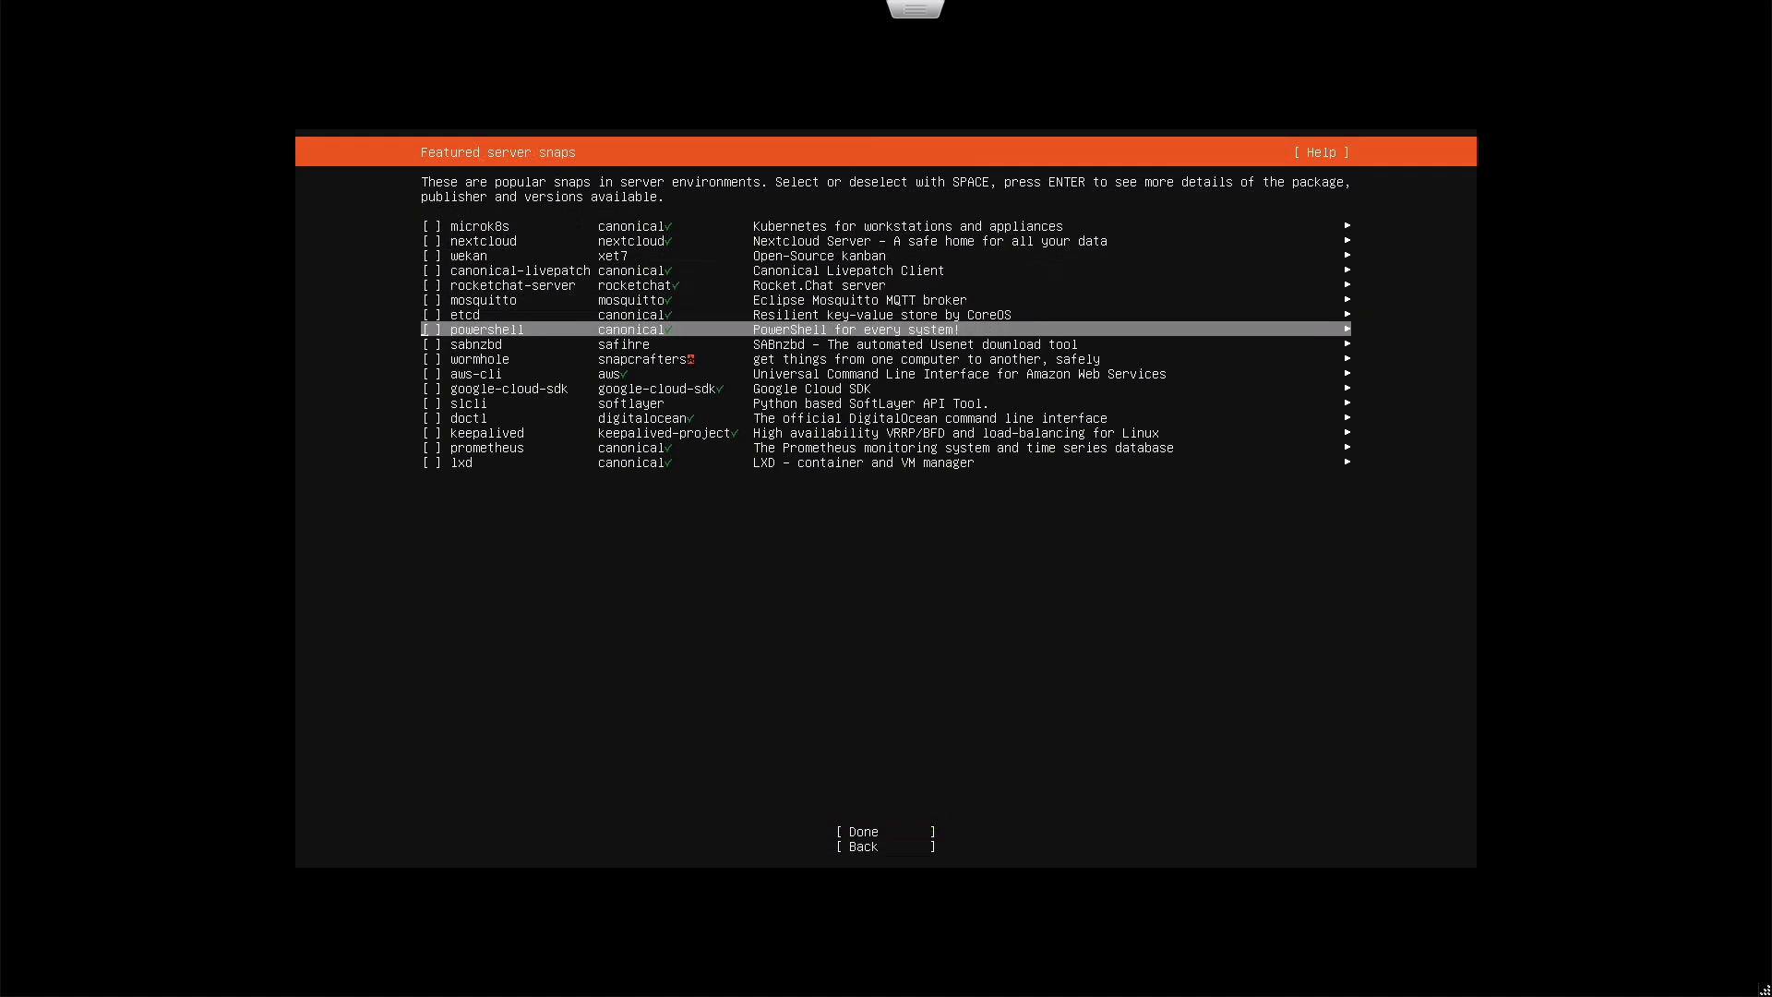
{"action": "key", "text": "Down"}
{"action": "key", "text": "Down"}
{"action": "key", "text": "Down"}
{"action": "key", "text": "Down"}
{"action": "key", "text": "Down"}
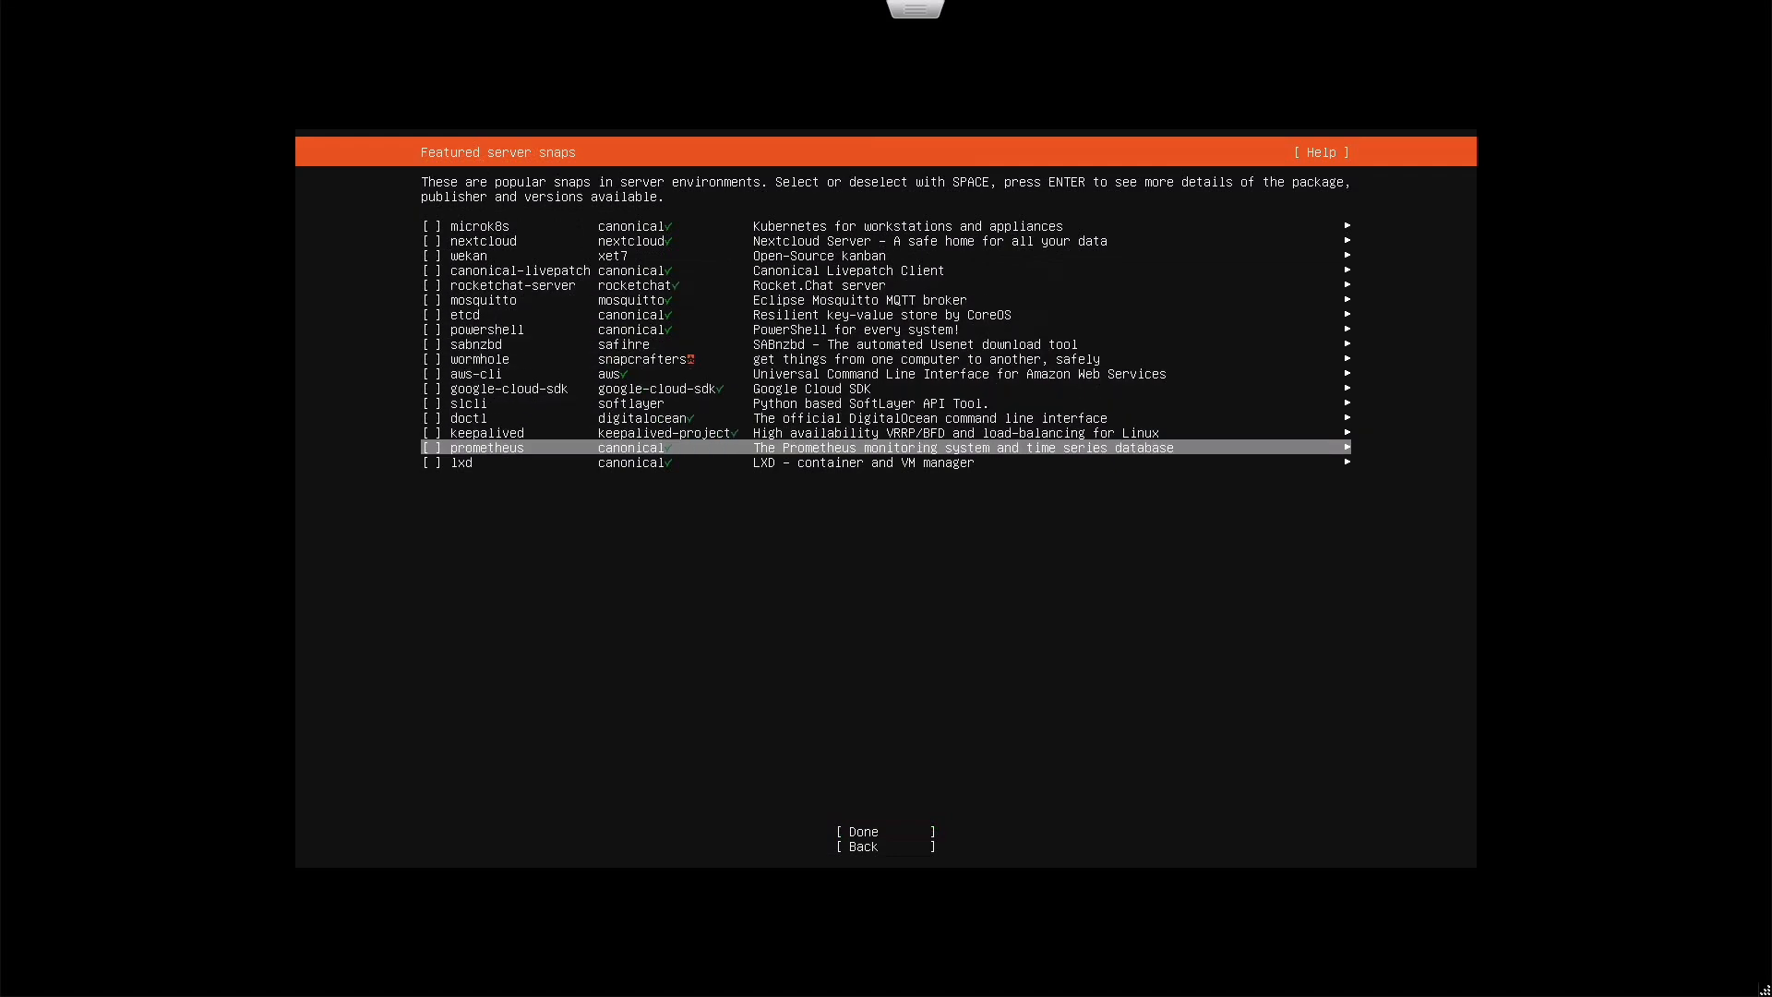
Continue the installation without selecting any featured snaps and open the full installer log
{"action": "key", "text": "Up"}
{"action": "key", "text": "Down"}
{"action": "key", "text": "Down"}
{"action": "key", "text": "Down"}
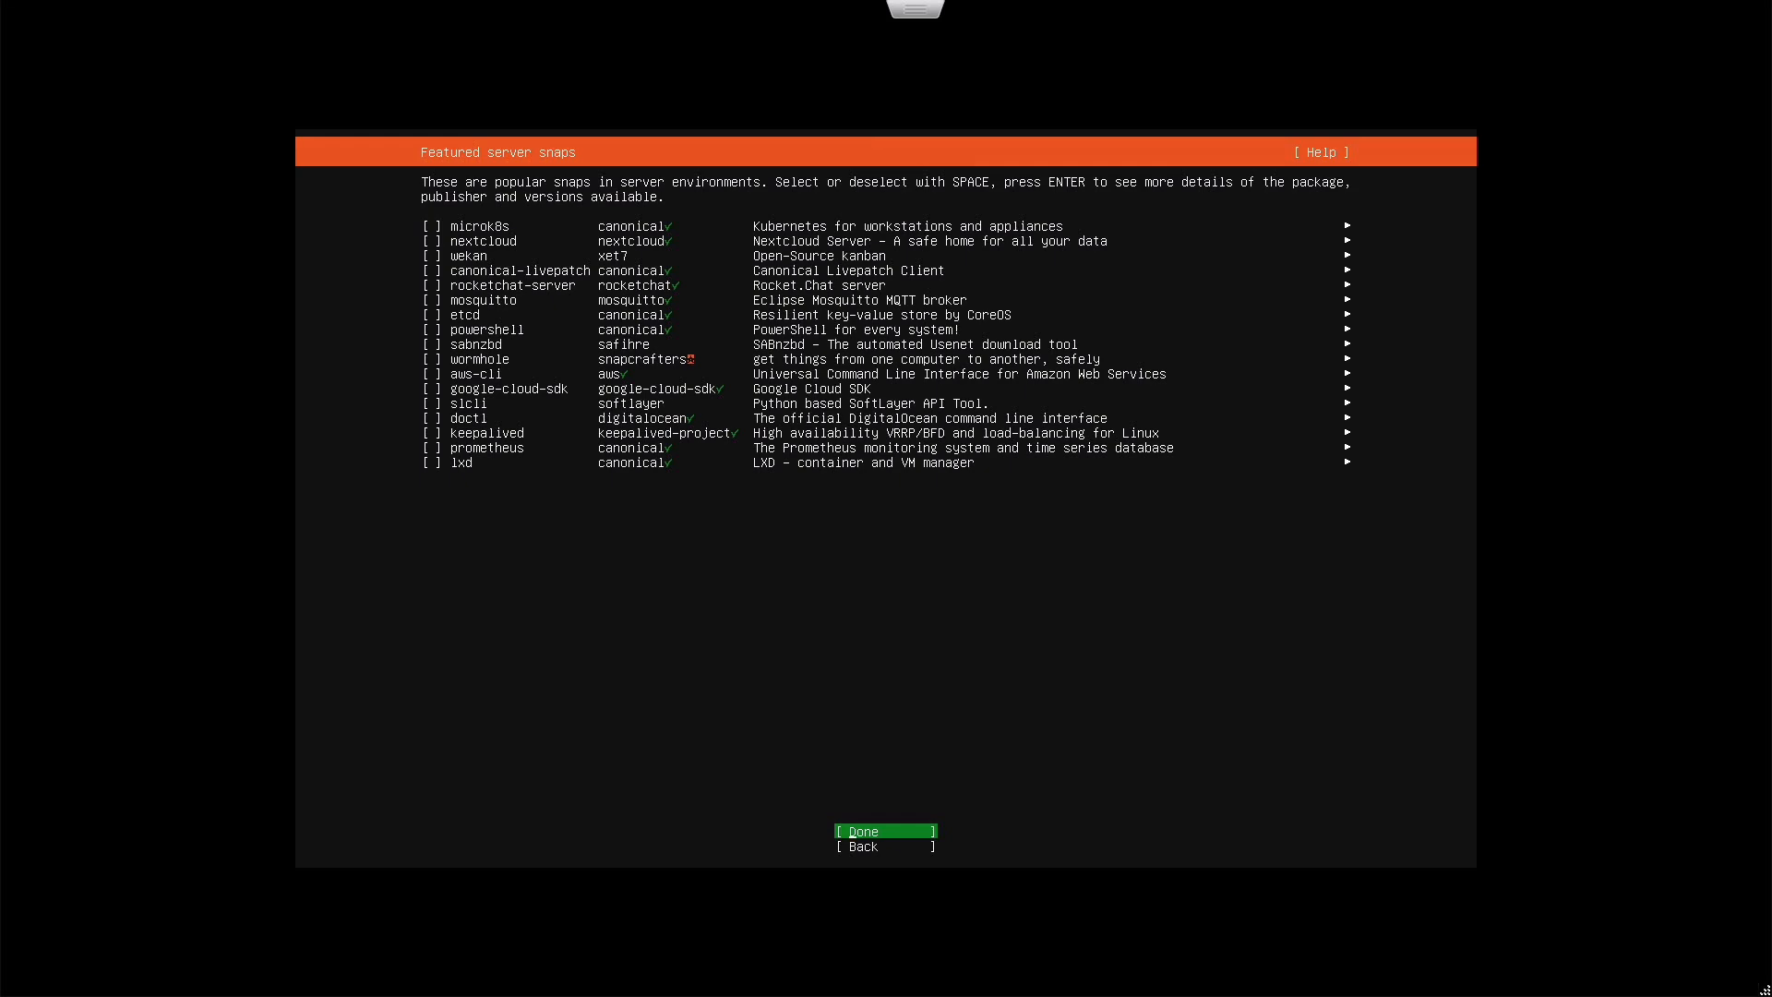
{"action": "key", "text": "Return"}
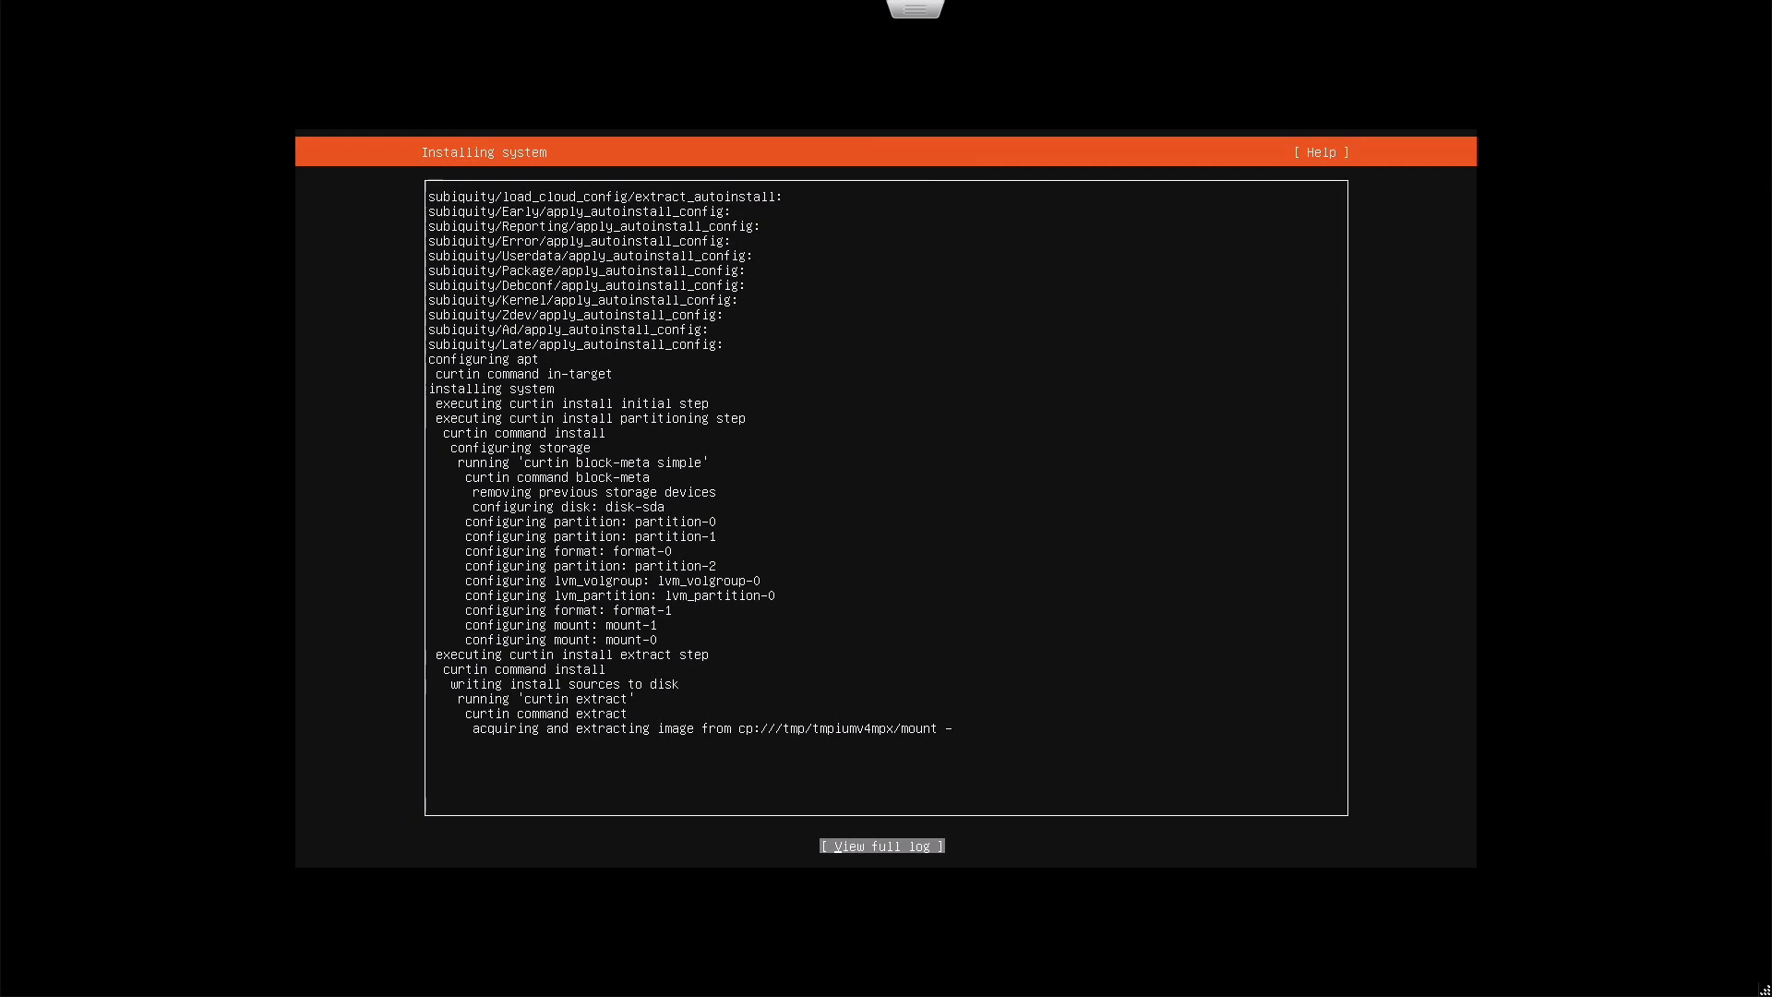
{"action": "key", "text": "Return"}
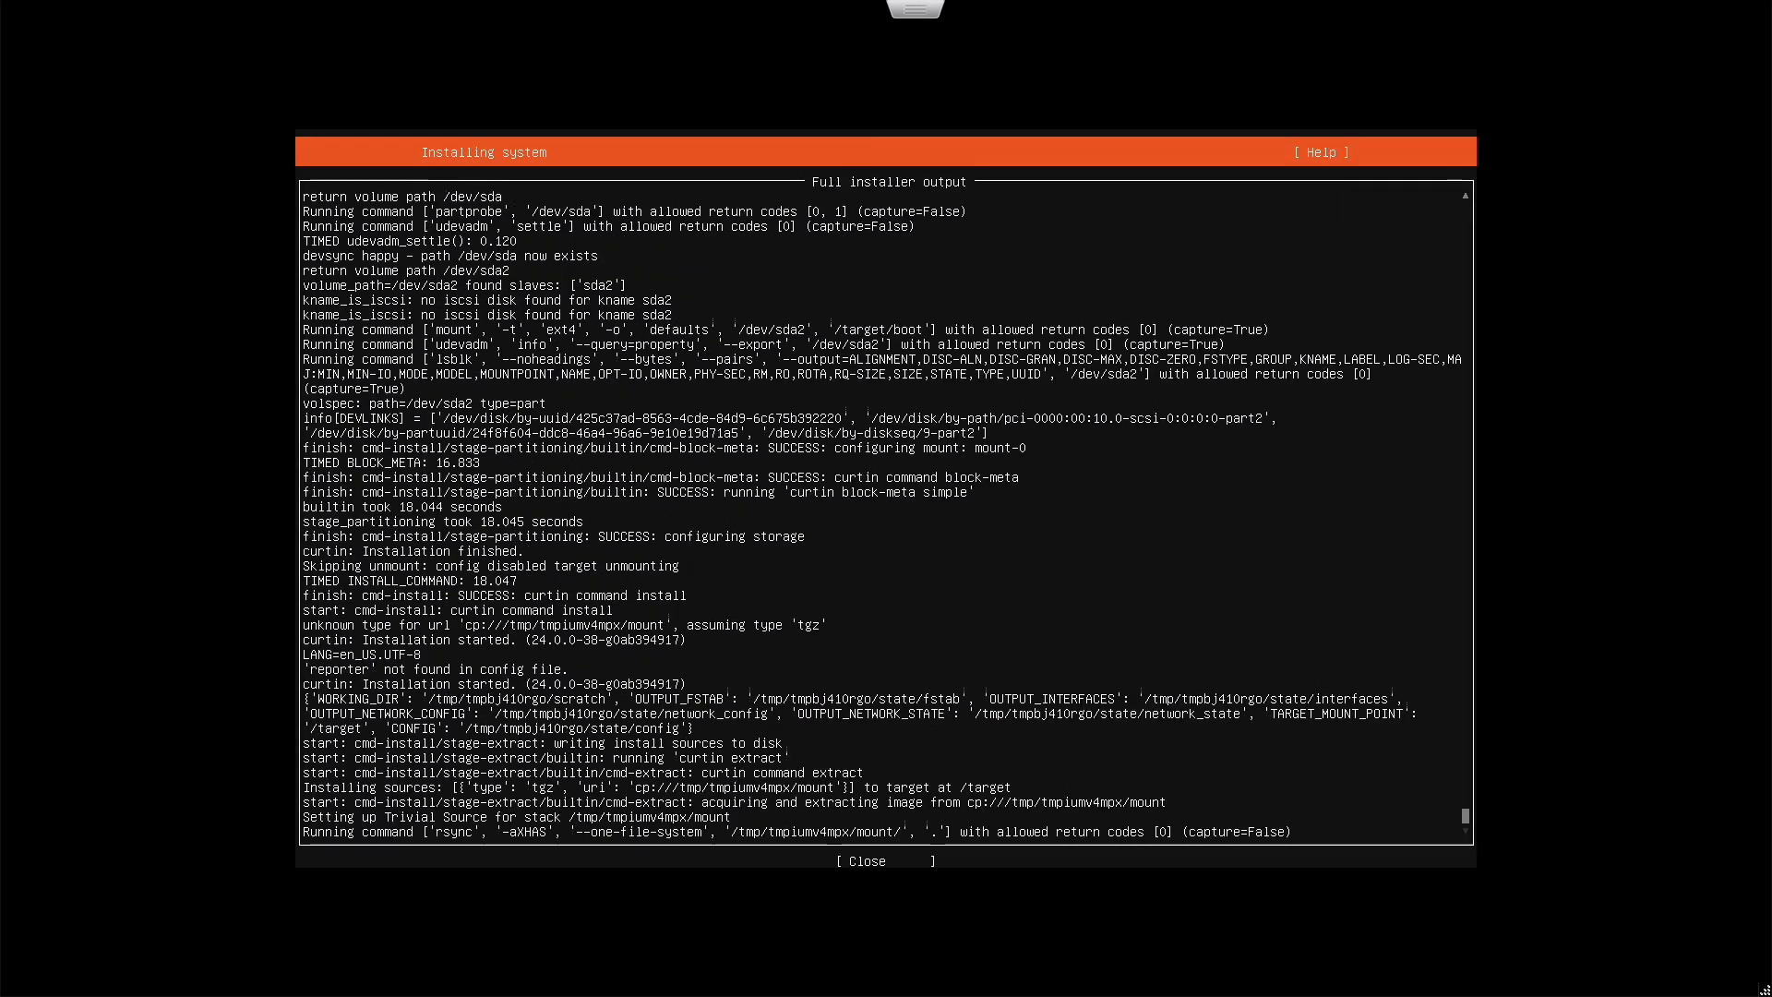
Close the full installer output once the installation completes and reboot into the newly installed system
{"action": "key", "text": "Tab"}
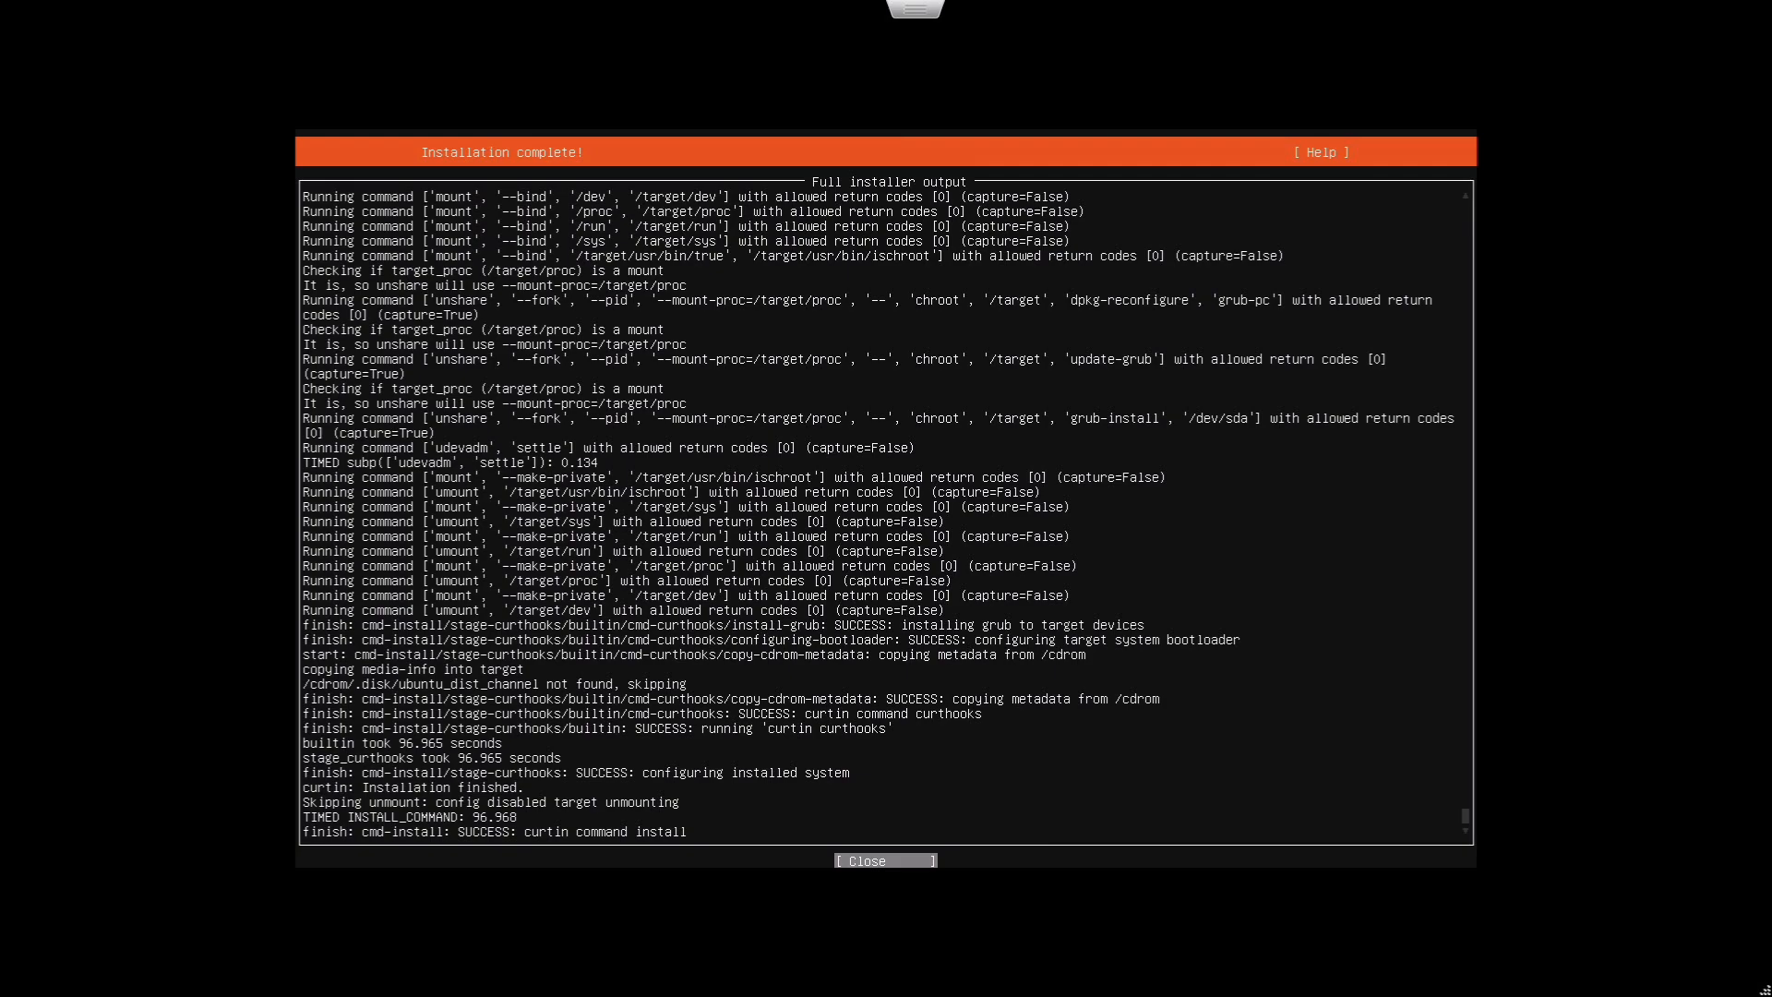
{"action": "key", "text": "Return"}
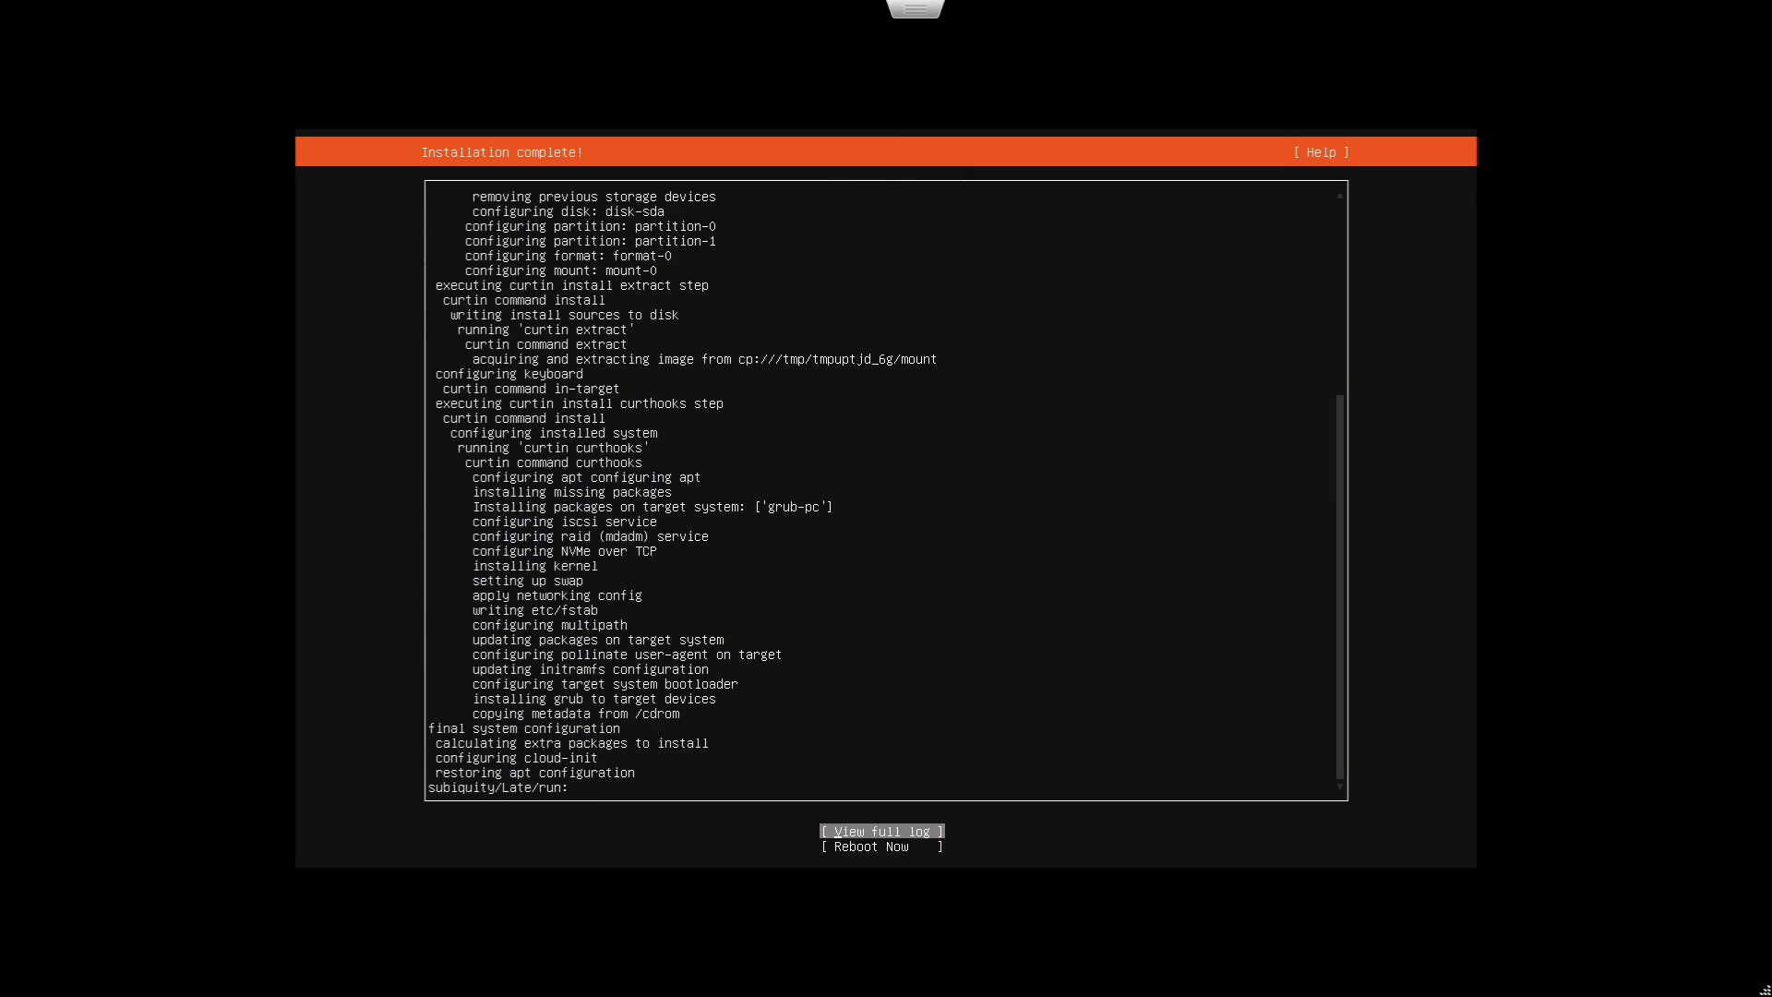
{"action": "key", "text": "Return"}
{"action": "key", "text": "Return"}
{"action": "key", "text": "Down"}
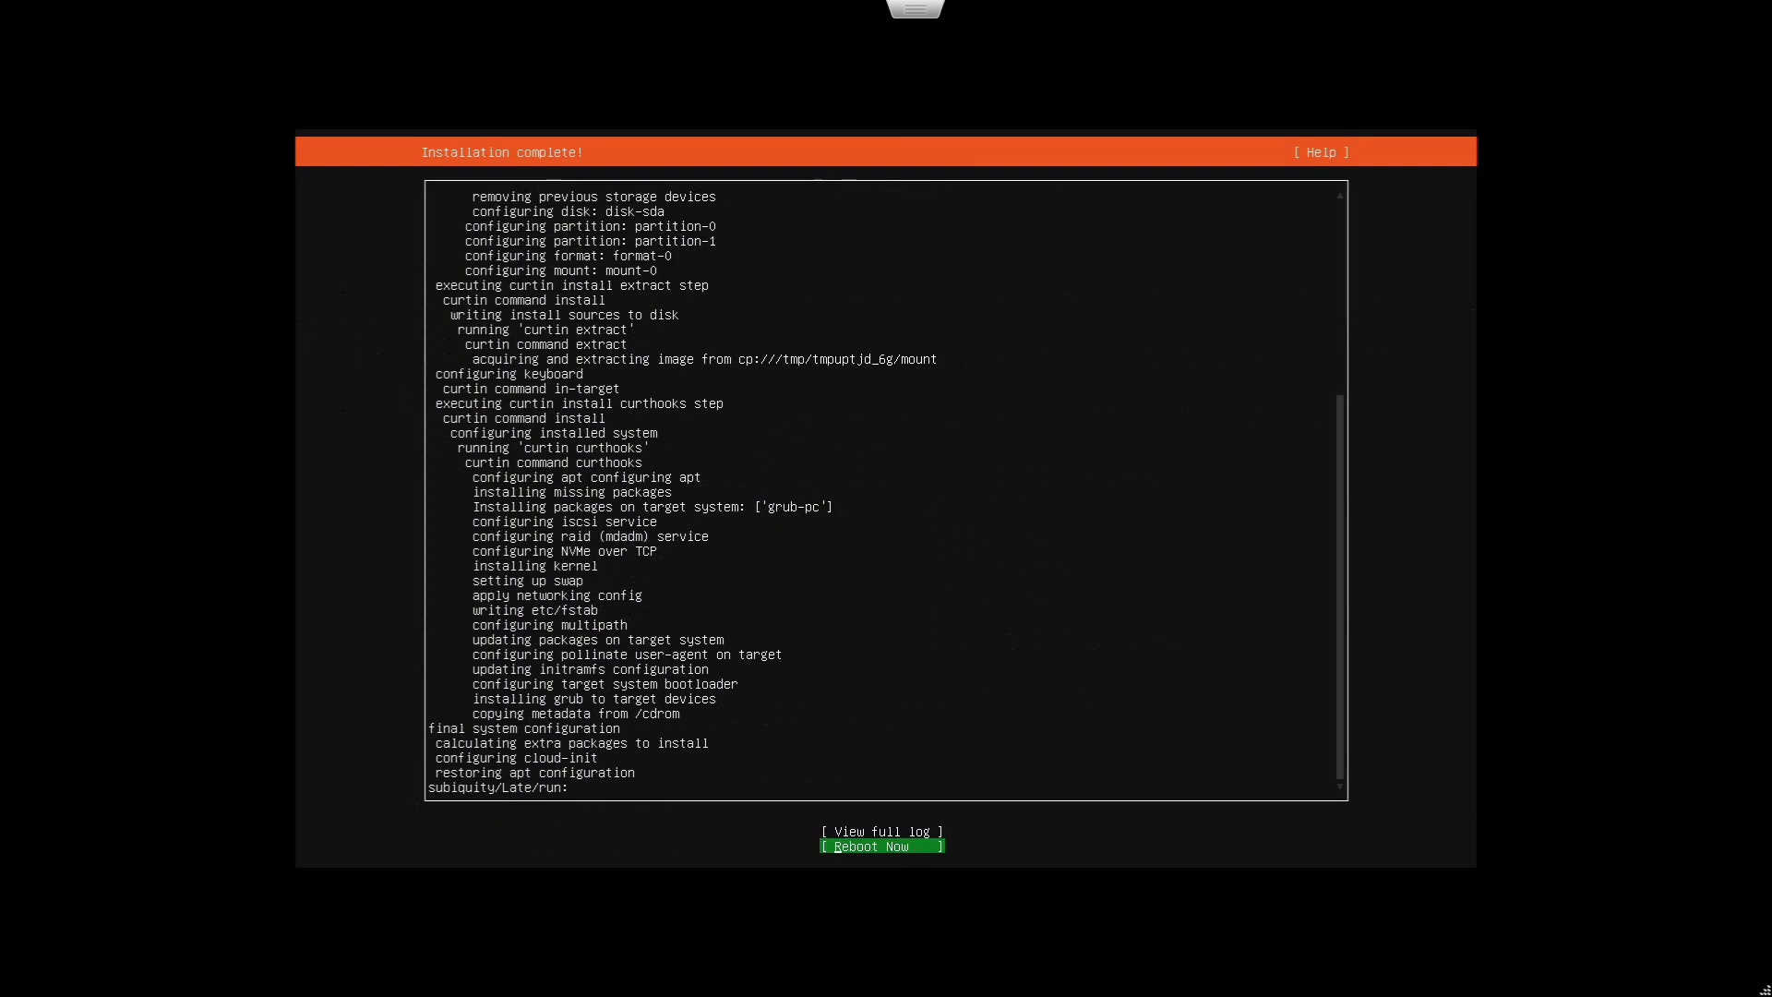
{"action": "key", "text": "Return"}
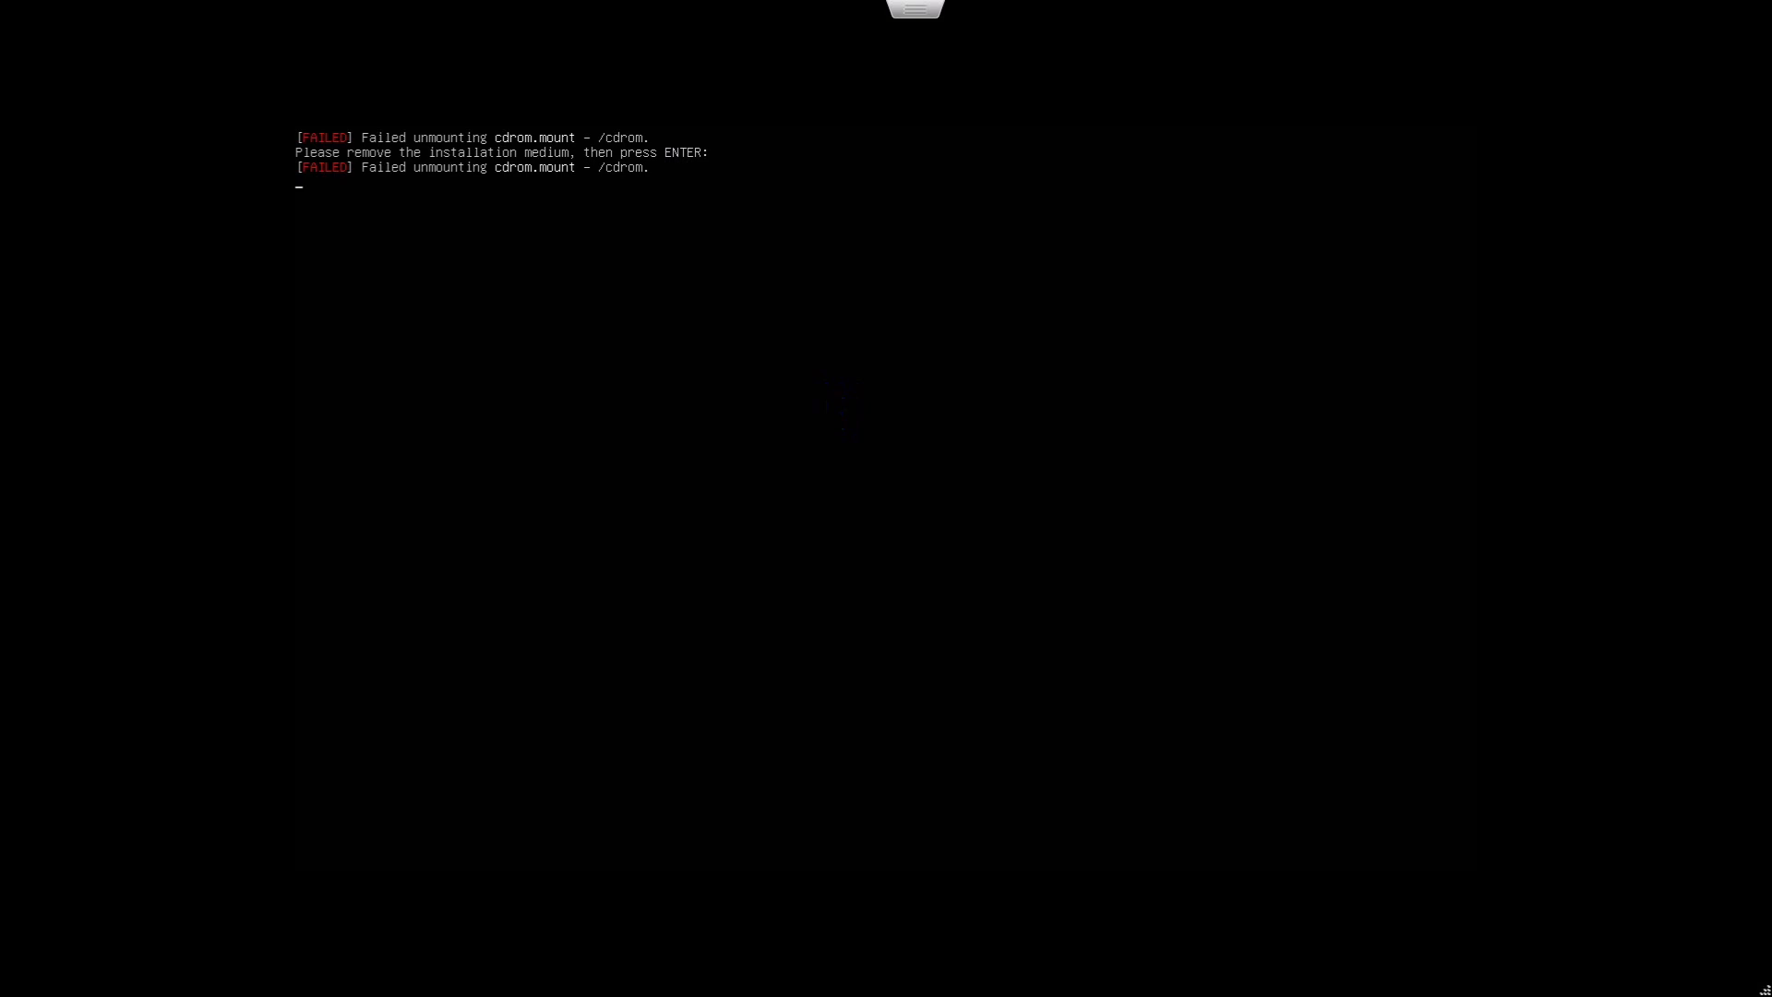
Take the virtual machine console out of full screen and move its window clear of the Ubuntu-V24-Server management controls
{"action": "left_click", "coordinate": [900, 69]}
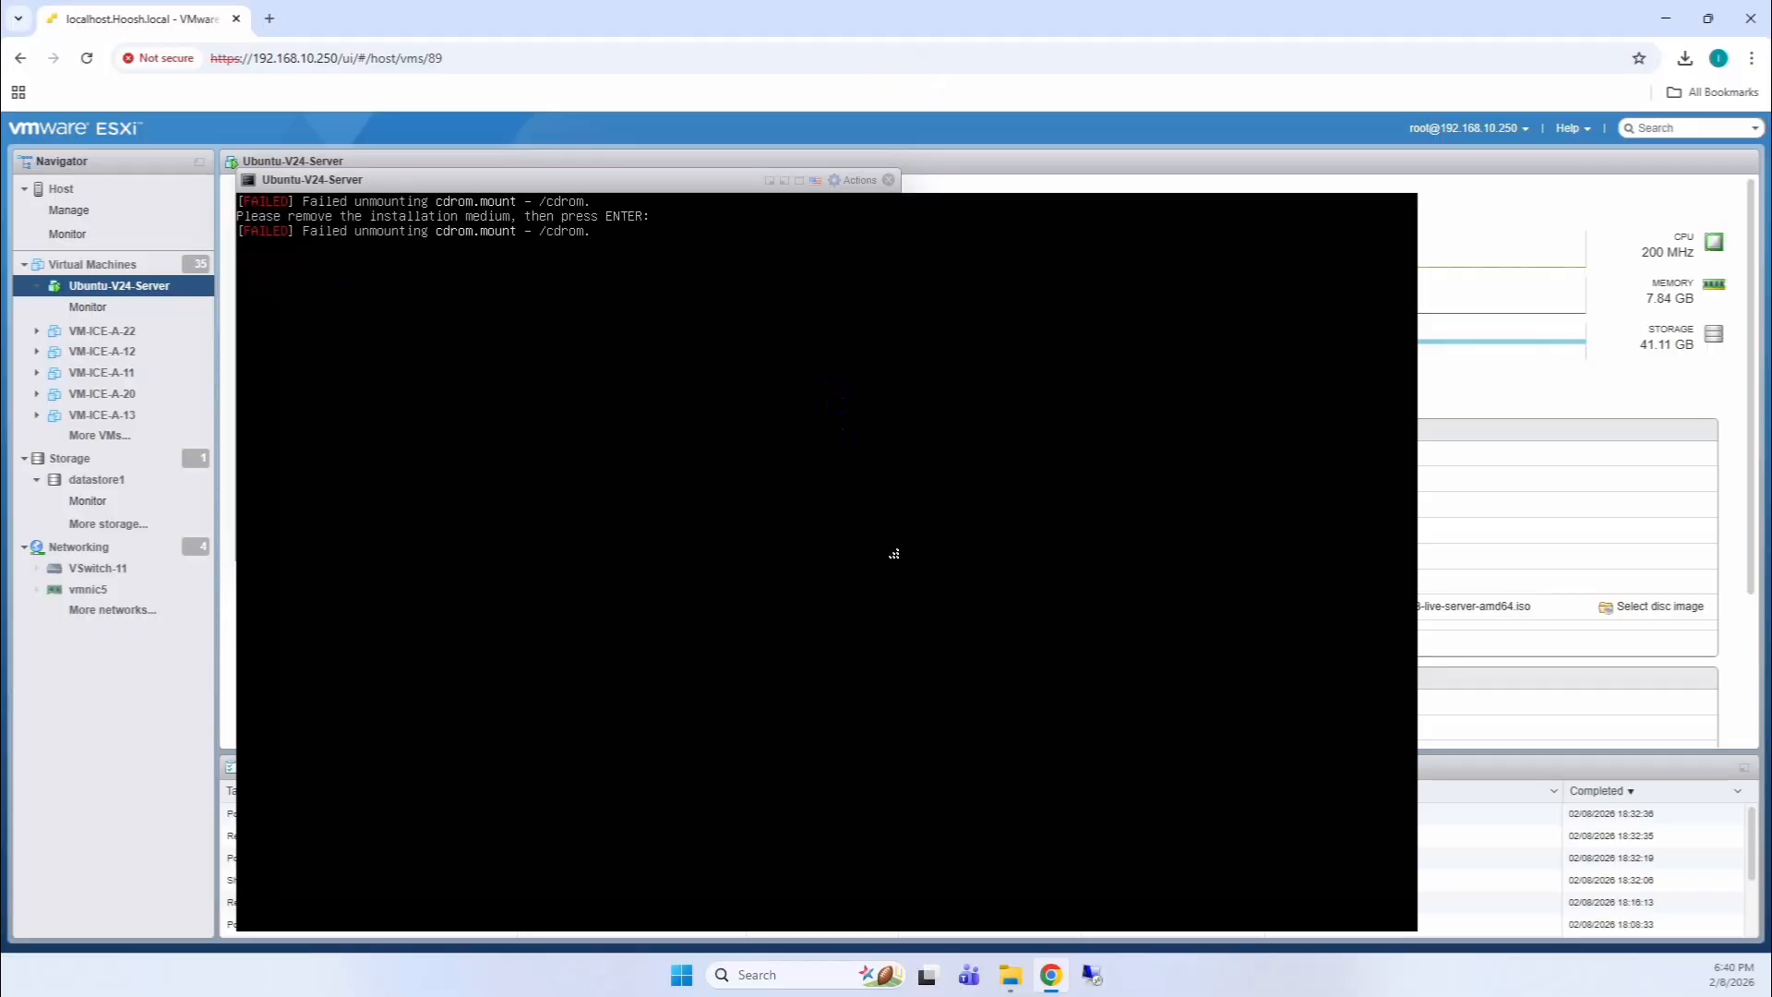
{"action": "left_click_drag", "start_coordinate": [533, 176], "coordinate": [926, 321]}
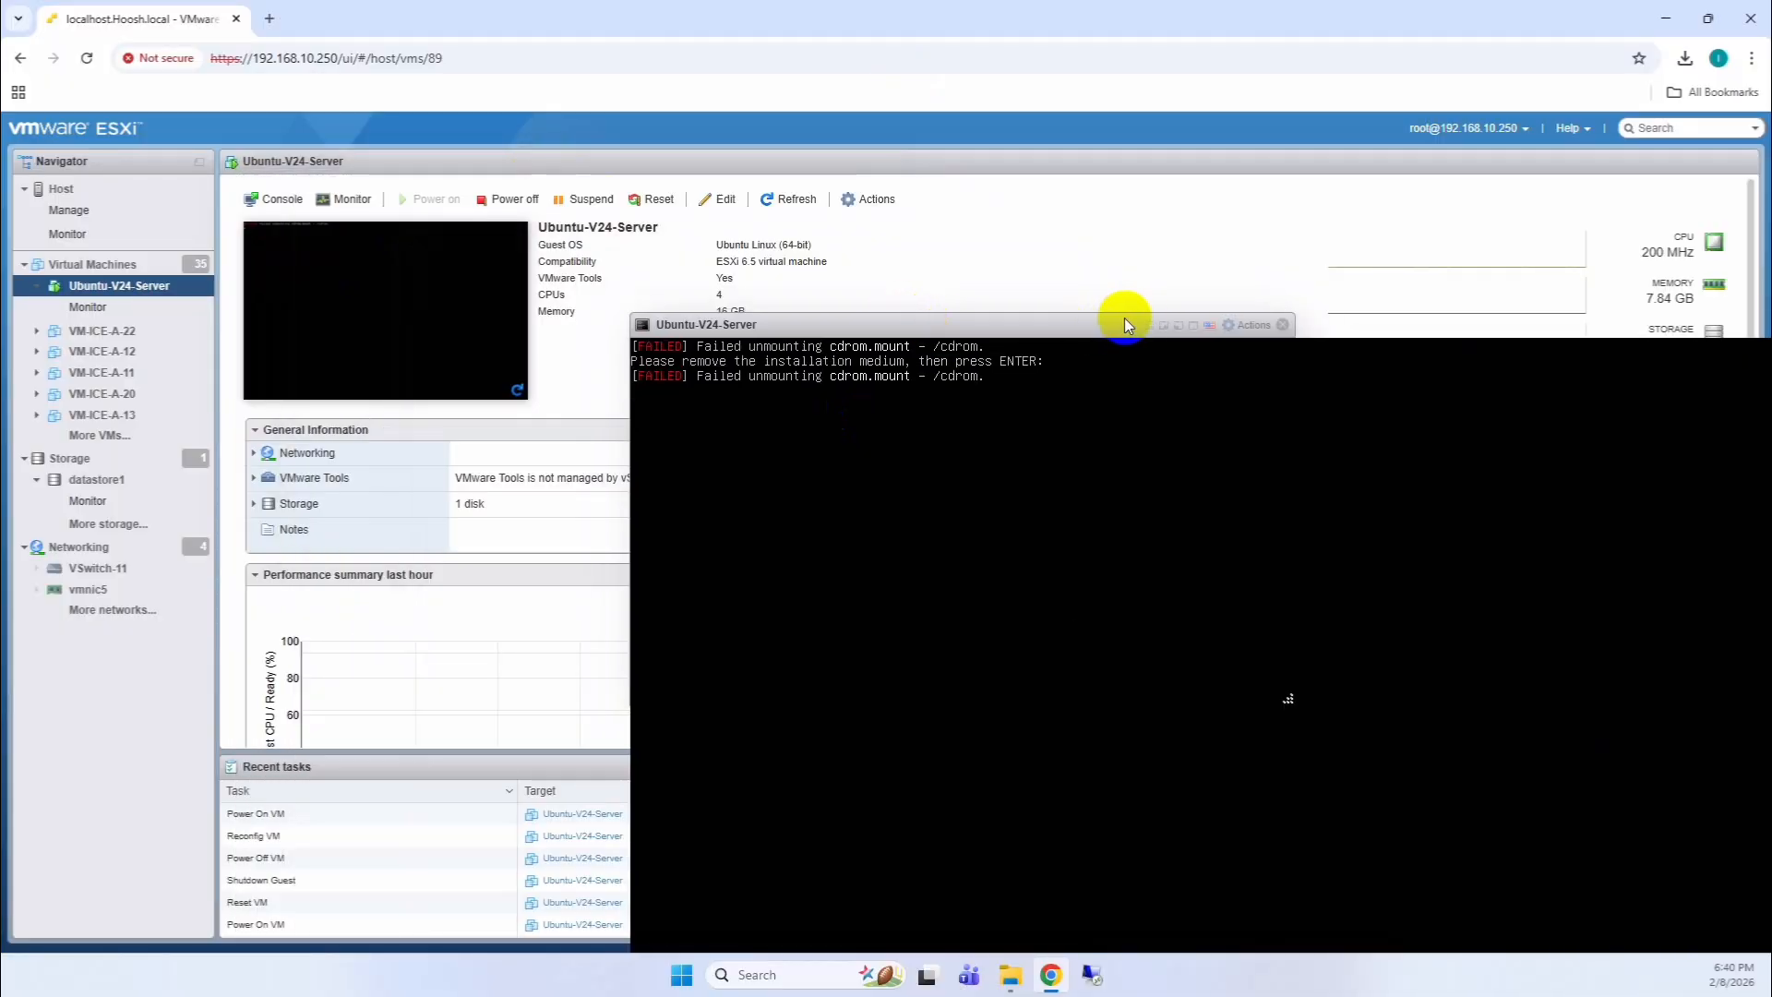
{"action": "left_click", "coordinate": [298, 237]}
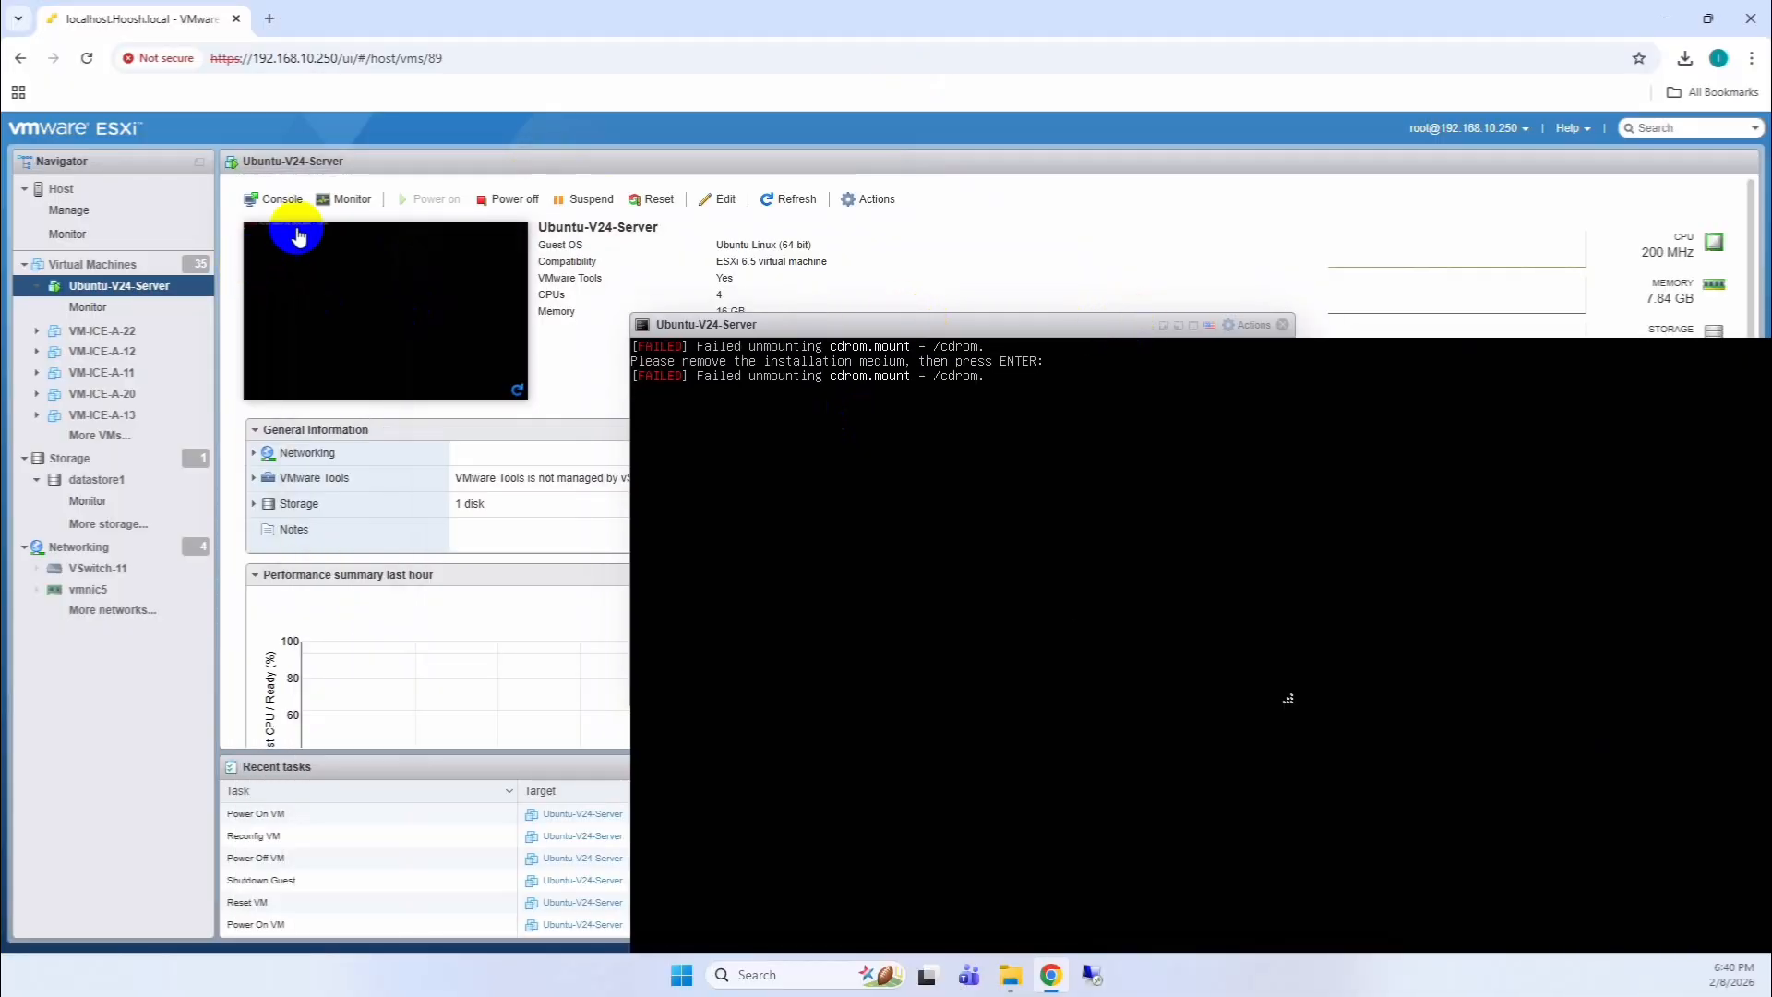
{"action": "left_click_drag", "start_coordinate": [830, 324], "coordinate": [598, 822]}
Edit the Ubuntu-V24-Server settings so CD/DVD Drive 1 uses Host device instead of the datastore ISO, and save
{"action": "left_click", "coordinate": [716, 198]}
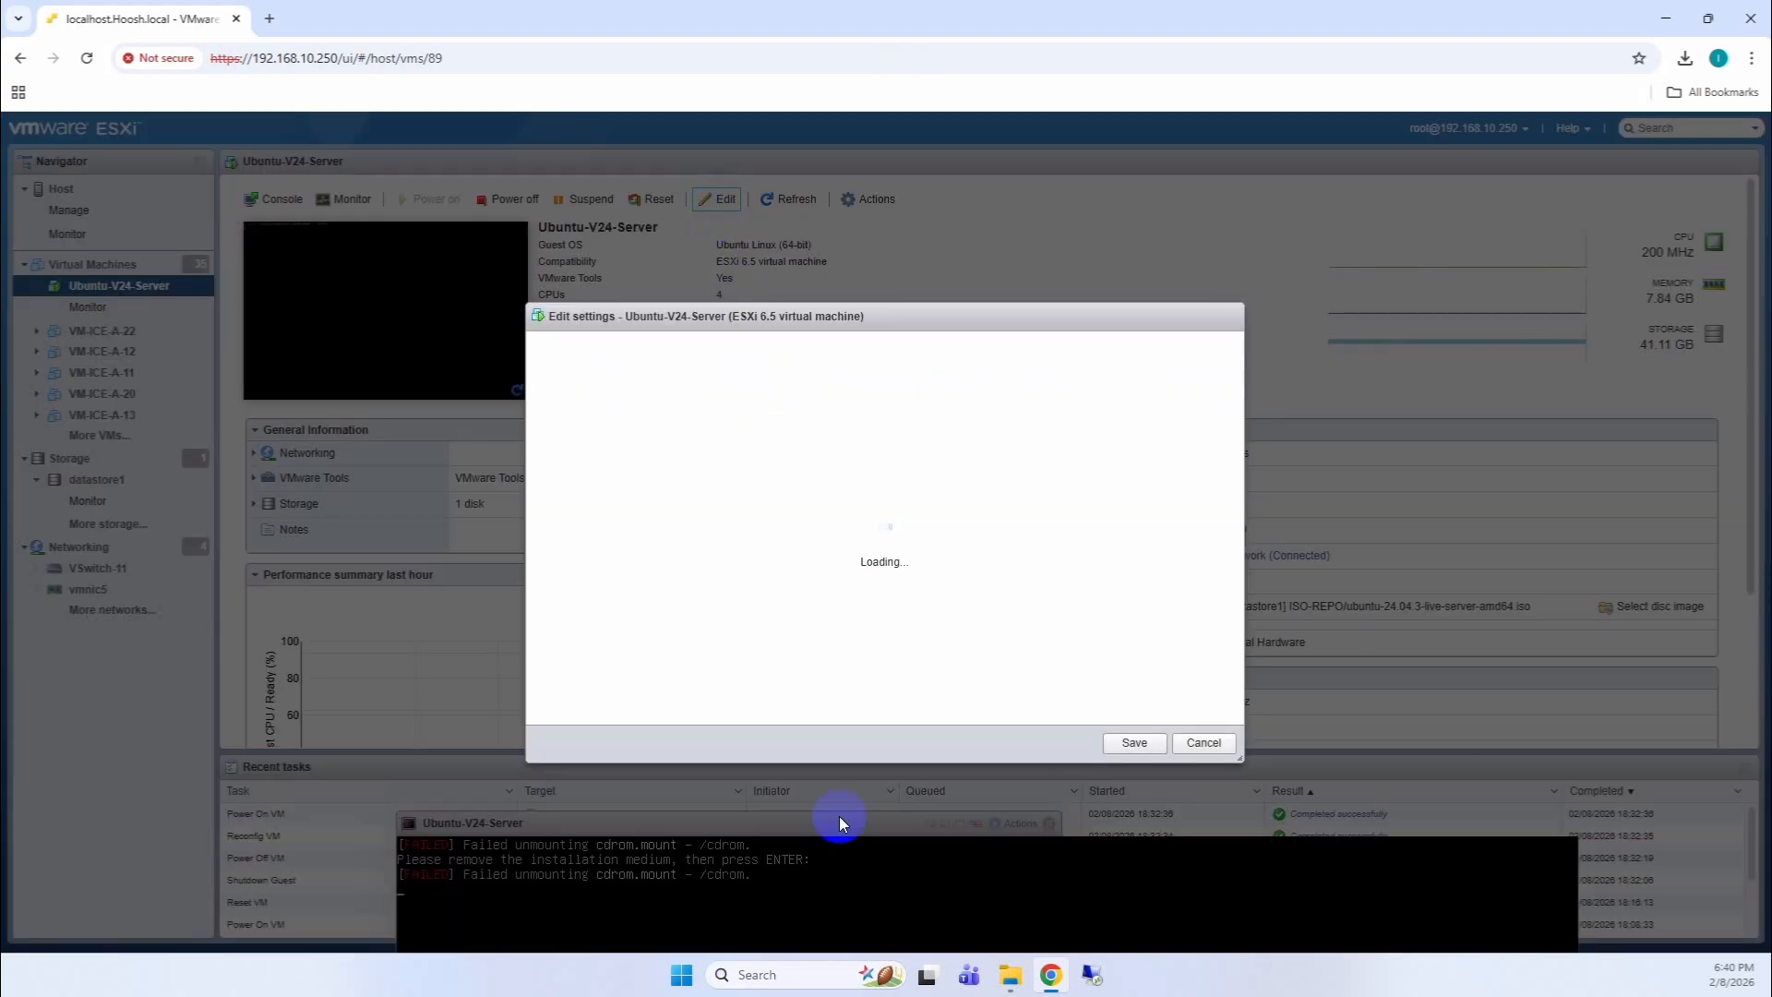
{"action": "scroll", "coordinate": [711, 546], "scroll_direction": "down", "scroll_amount": 1}
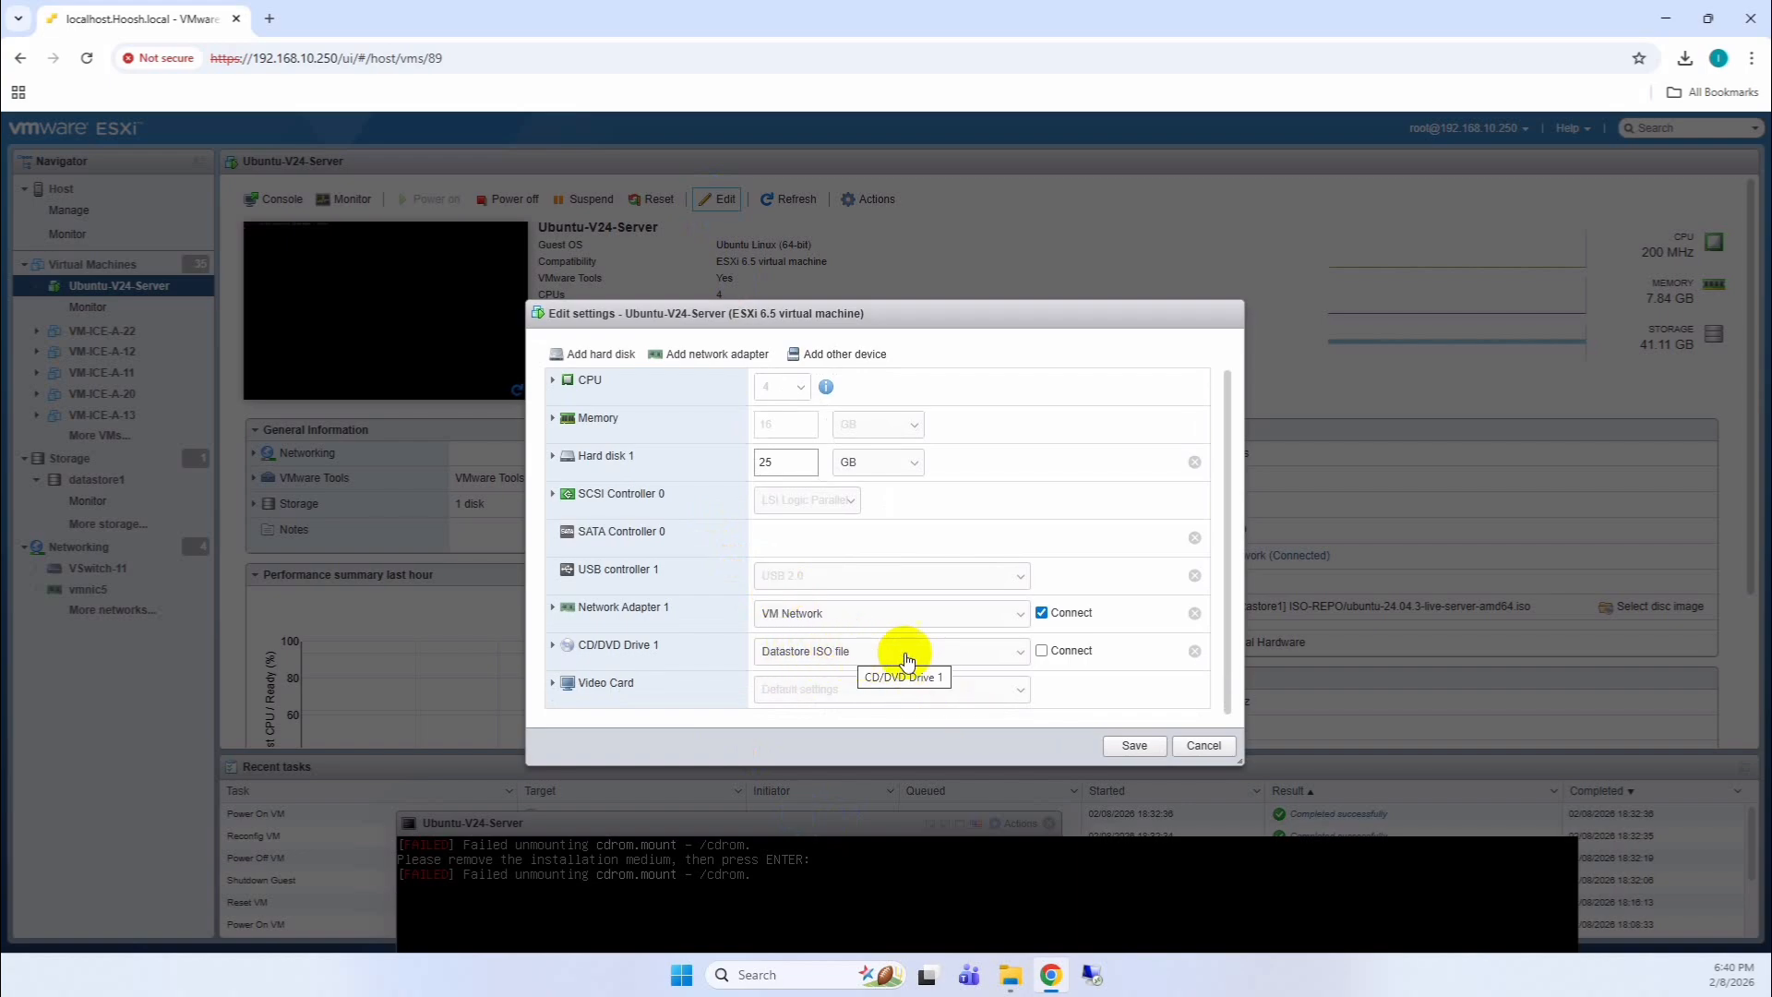
{"action": "left_click", "coordinate": [842, 652]}
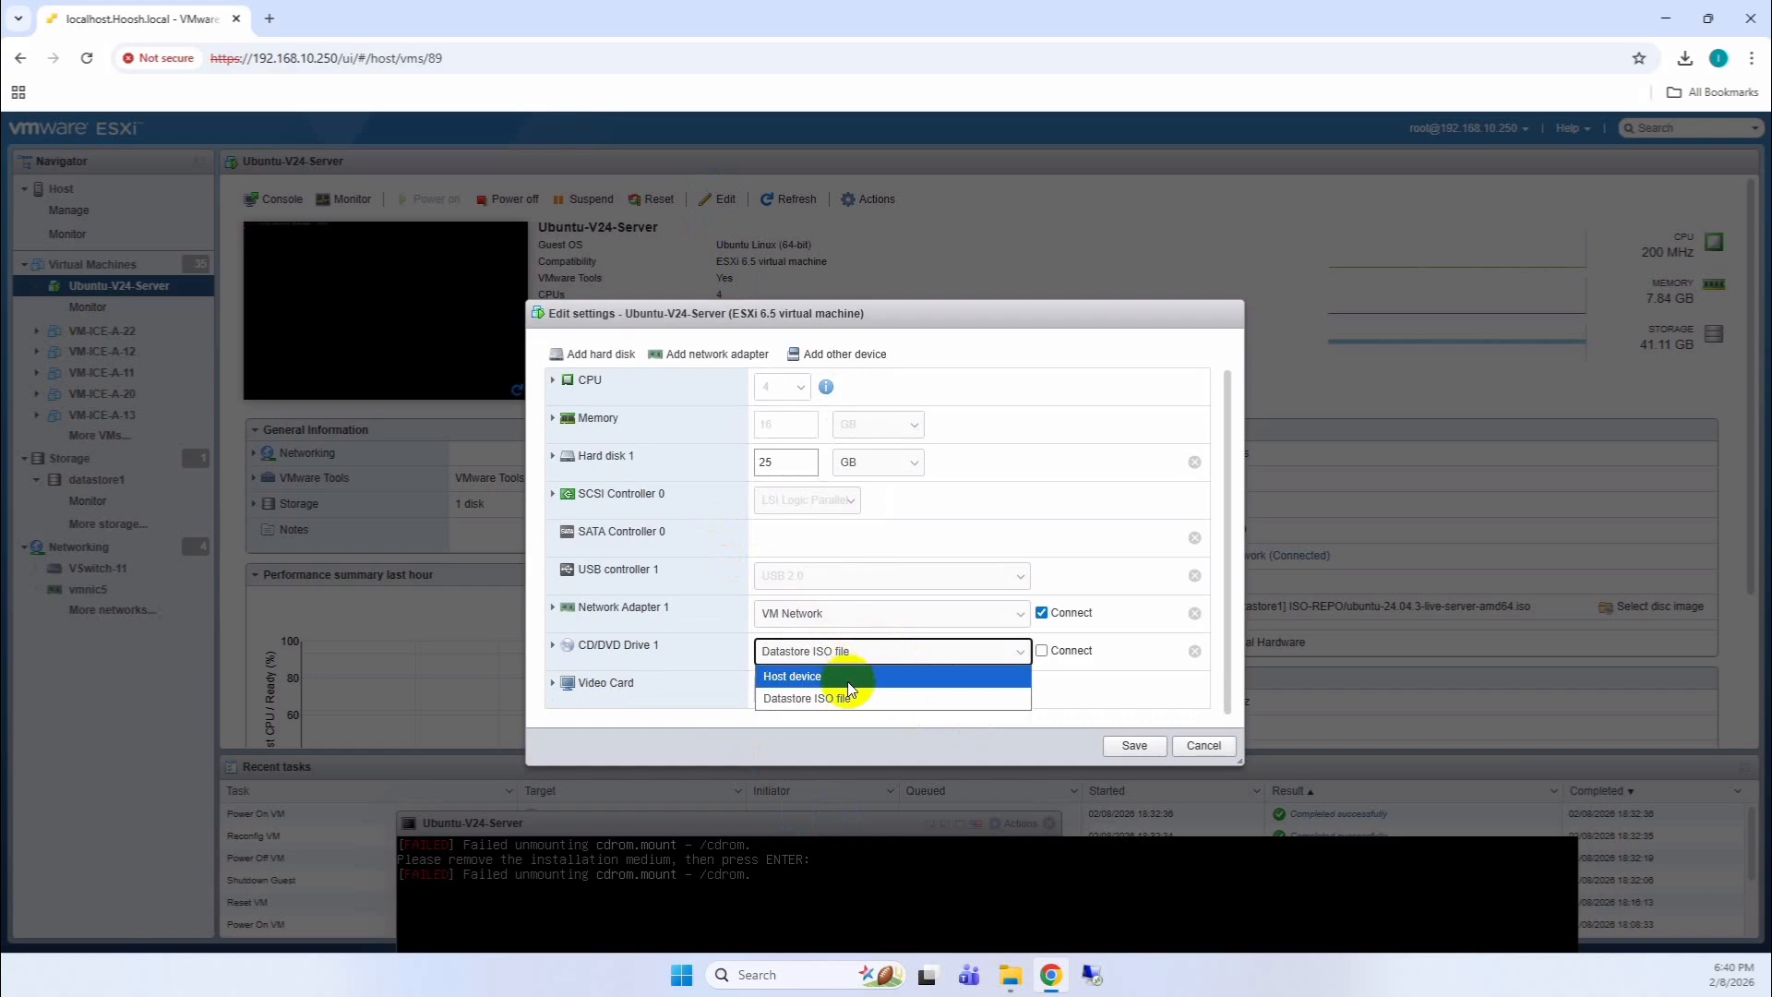
{"action": "left_click", "coordinate": [799, 677]}
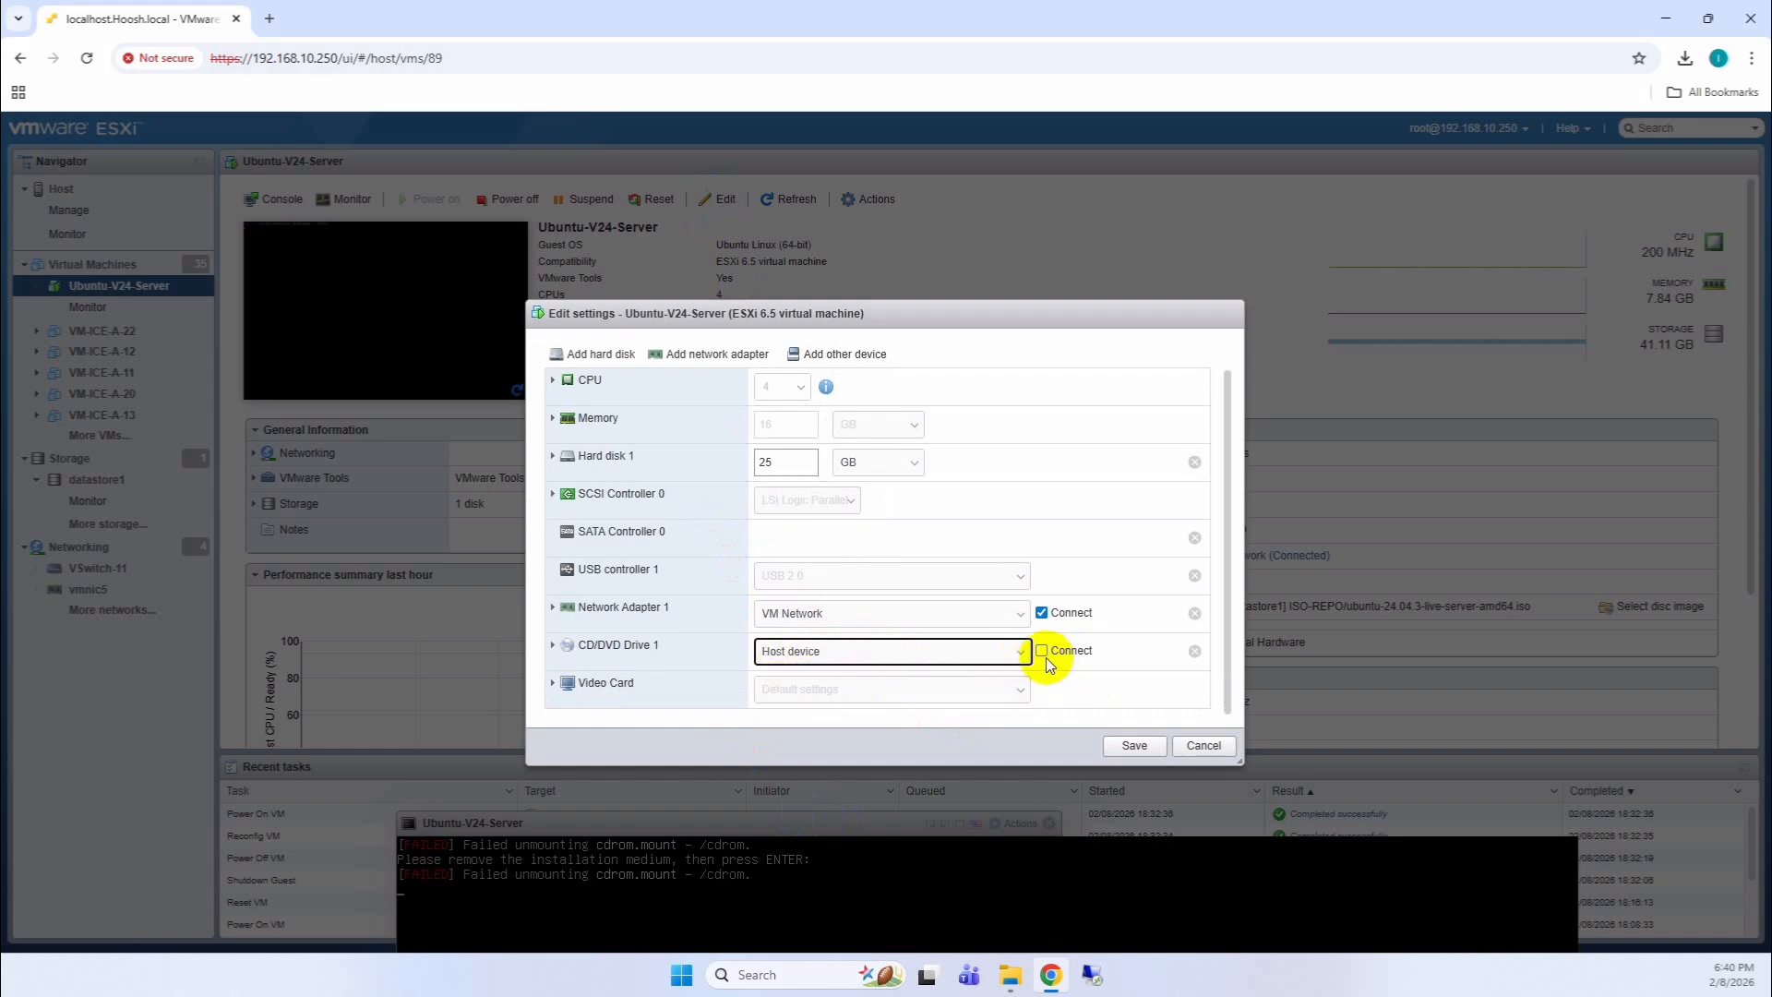
{"action": "left_click", "coordinate": [1130, 743]}
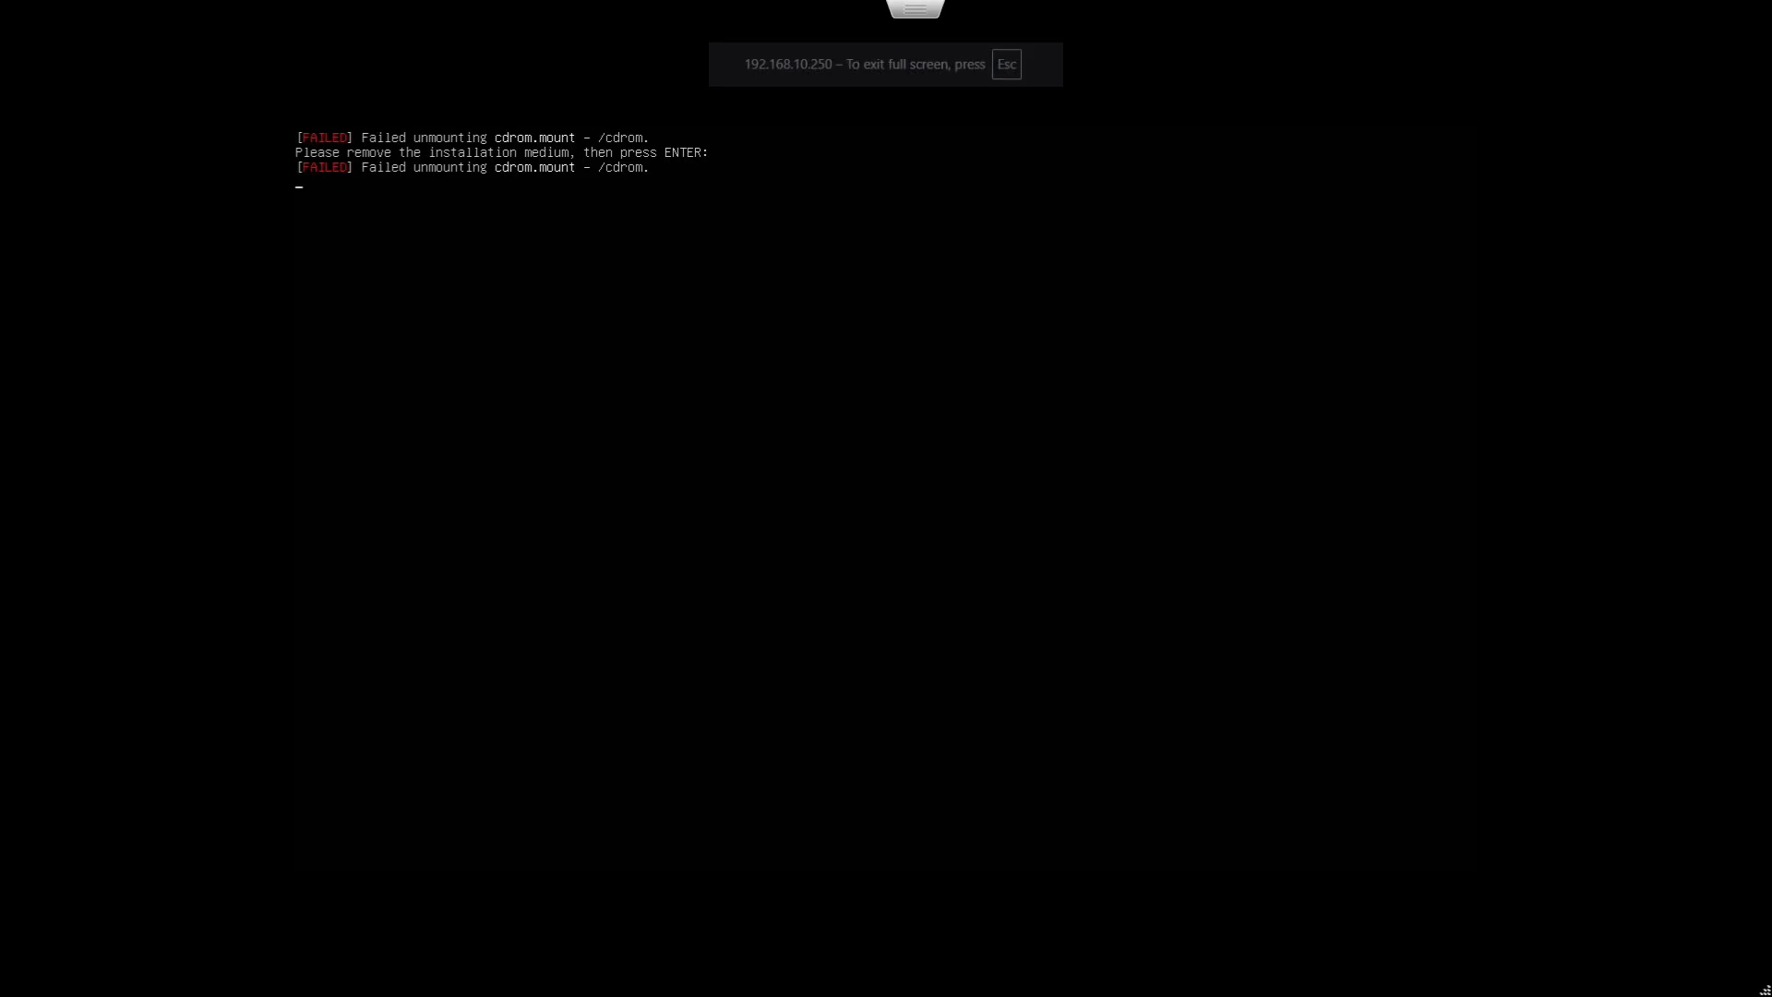
Return the console to full screen and acknowledge the installation medium removal so the server finishes rebooting
{"action": "left_click", "coordinate": [930, 822]}
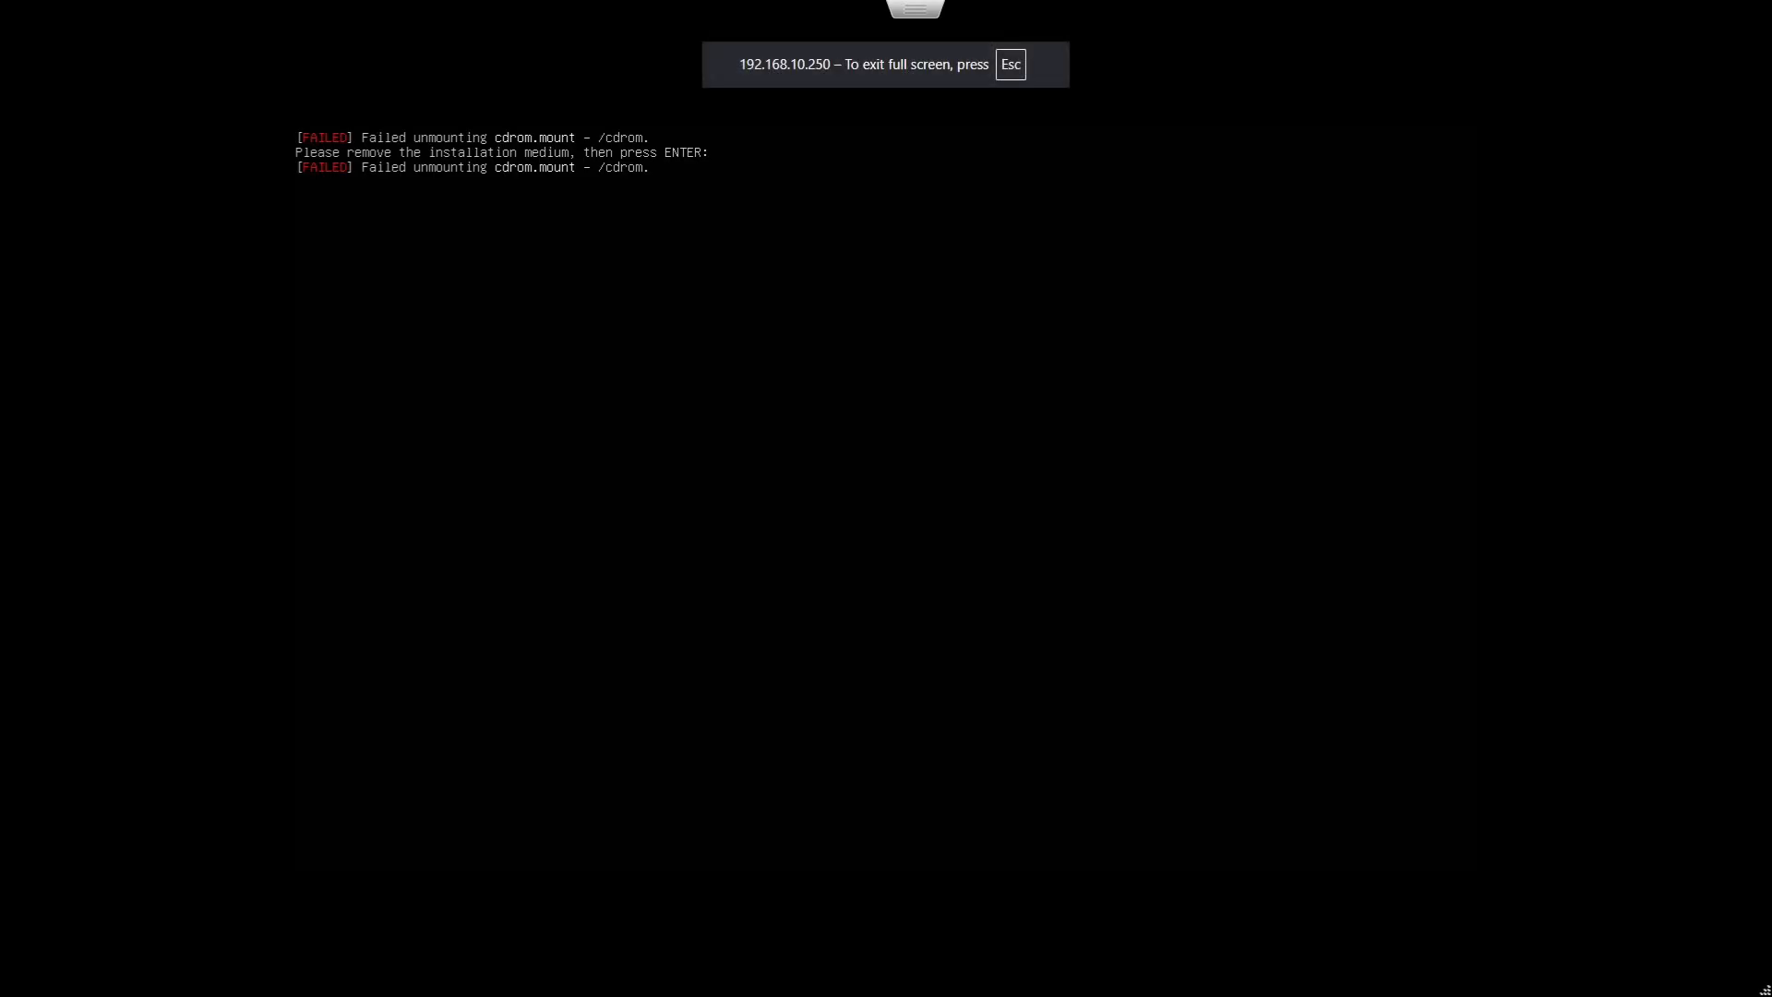
{"action": "key", "text": "Return"}
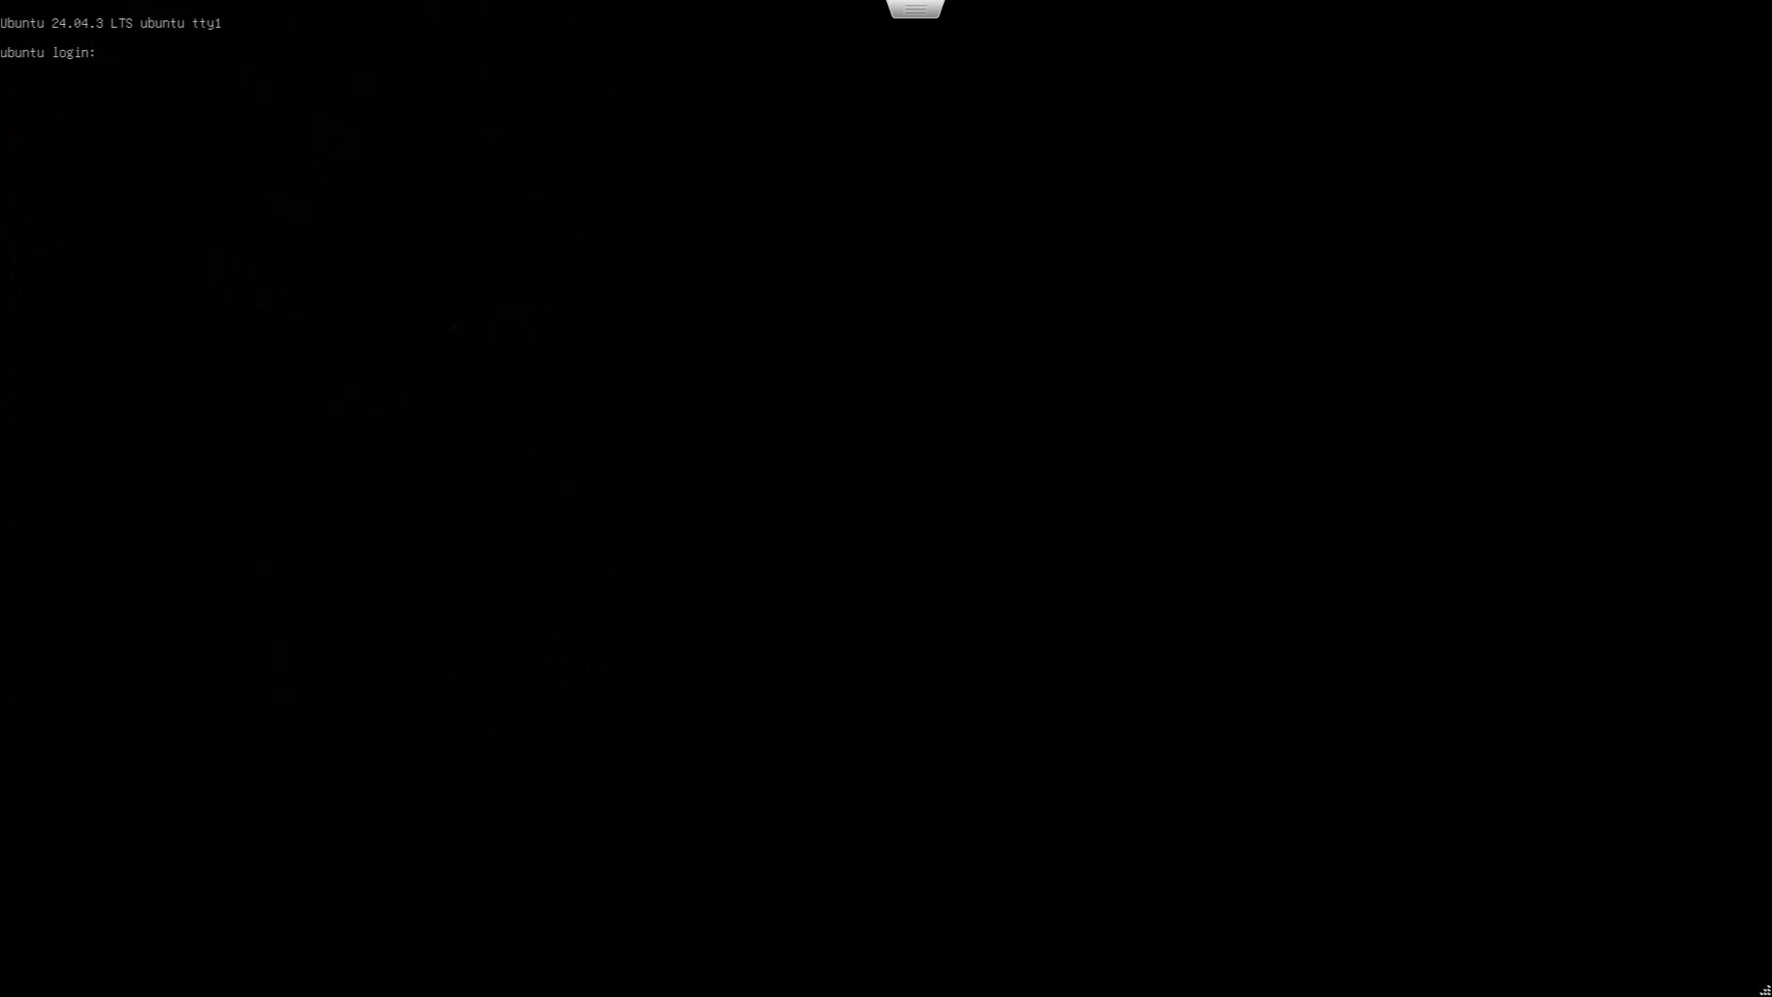
Log in to the installed server as ubuntu with the account password
{"action": "type", "text": "ubuntu"}
{"action": "key", "text": "Return"}
{"action": "key", "text": "Return"}
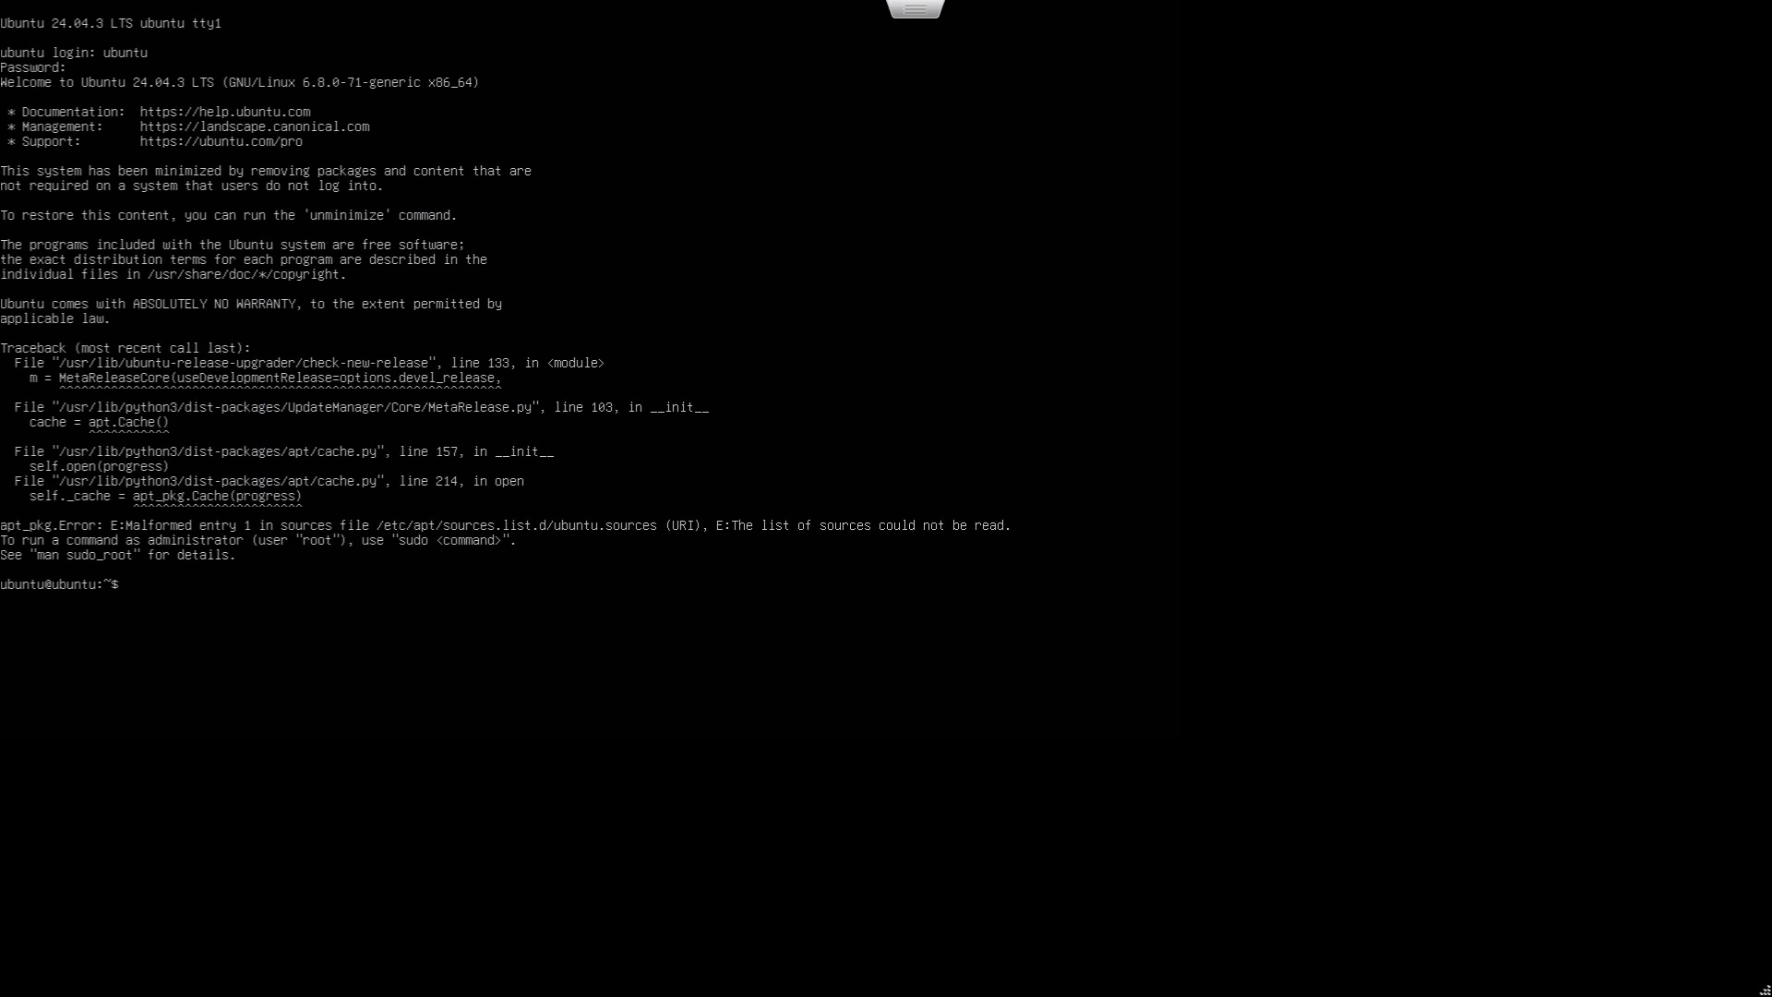
List the server's network interfaces and IP addresses with the command ip a
{"action": "type", "text": "ip a"}
{"action": "key", "text": "Return"}
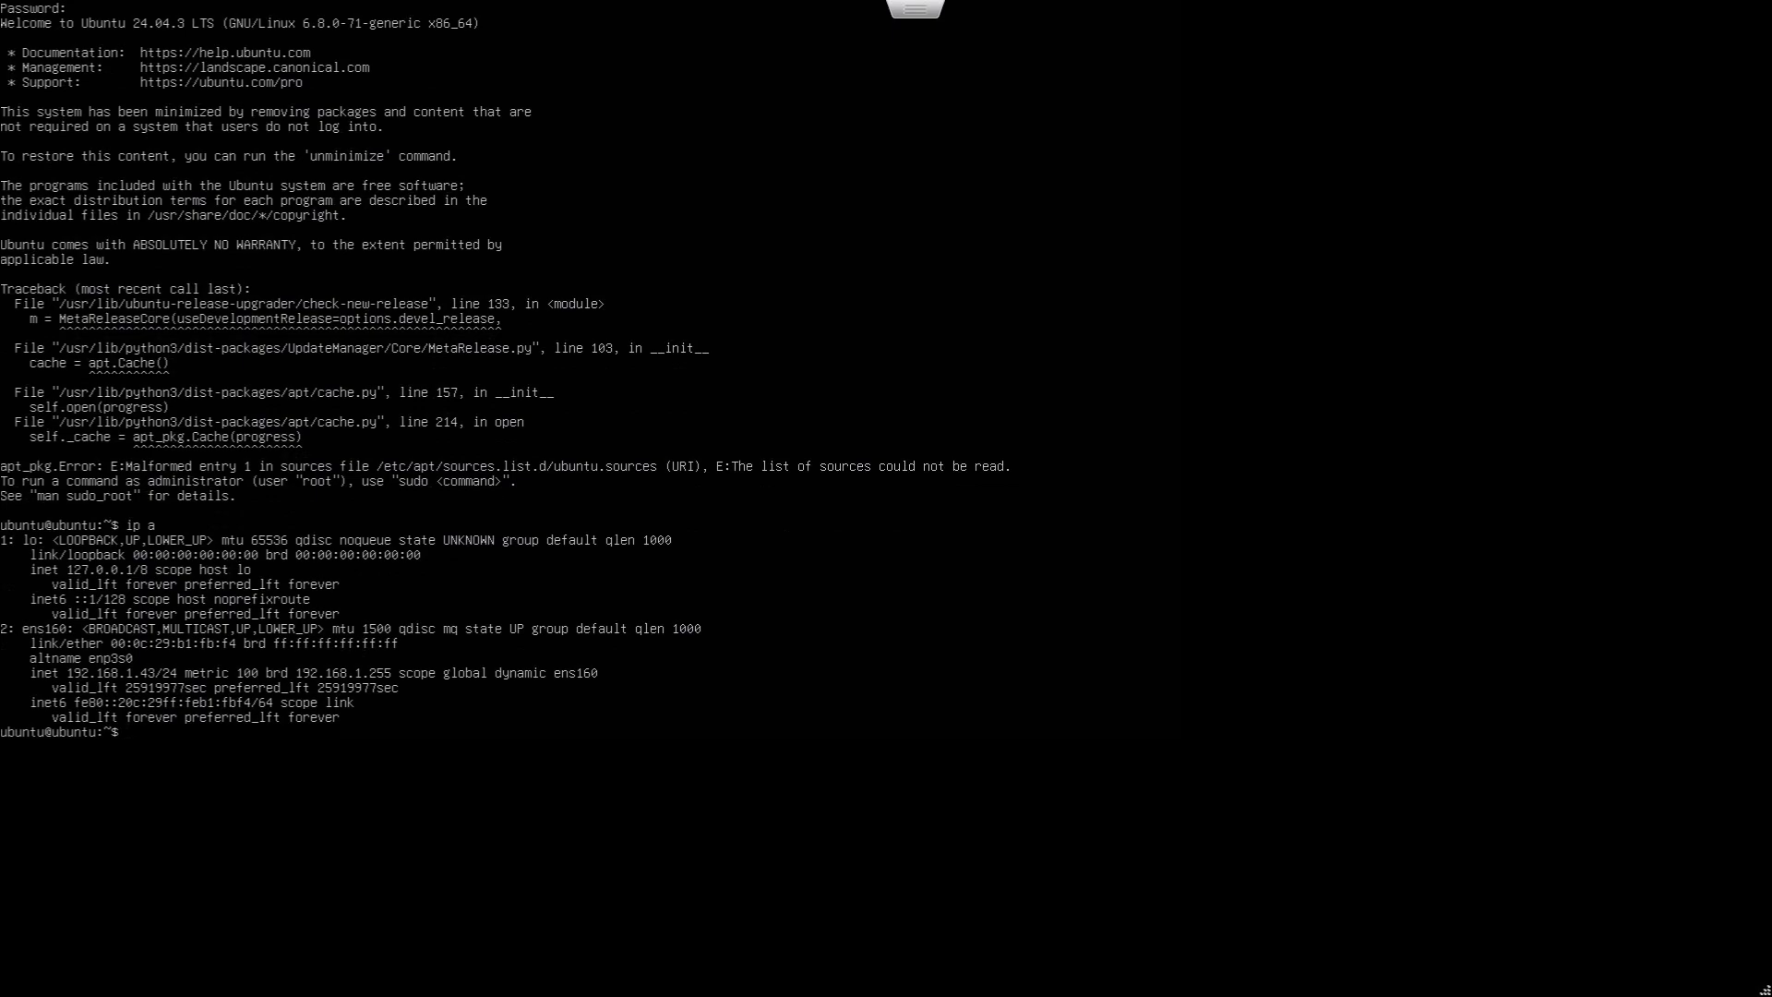